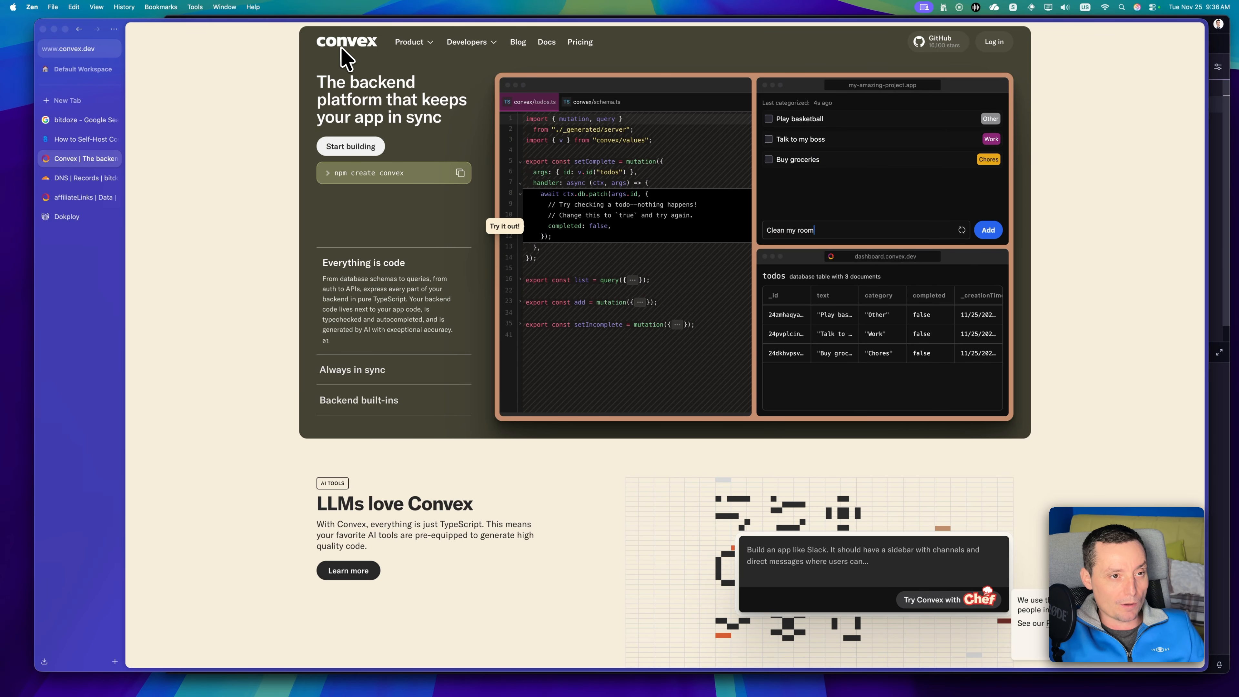
Review the Convex plans, features and built-in resource limits on the pricing page, and view the cloud project's data tables.
left_click(578, 45)
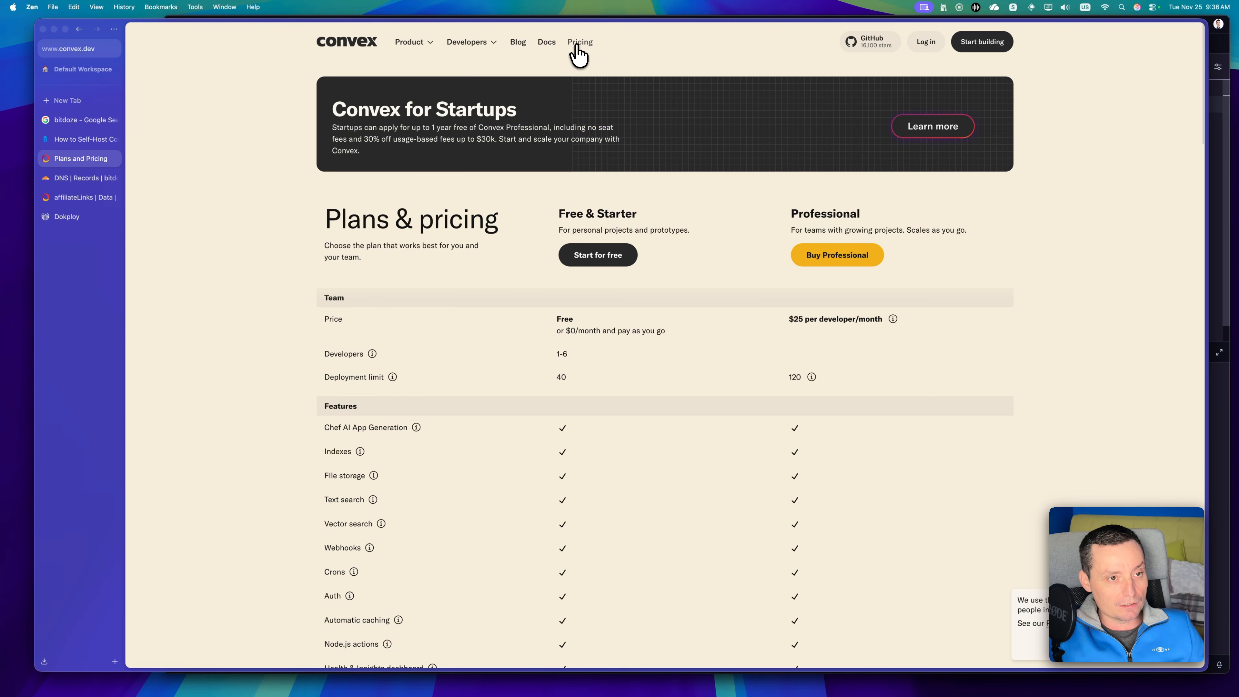
scroll(611, 111, "down", 3)
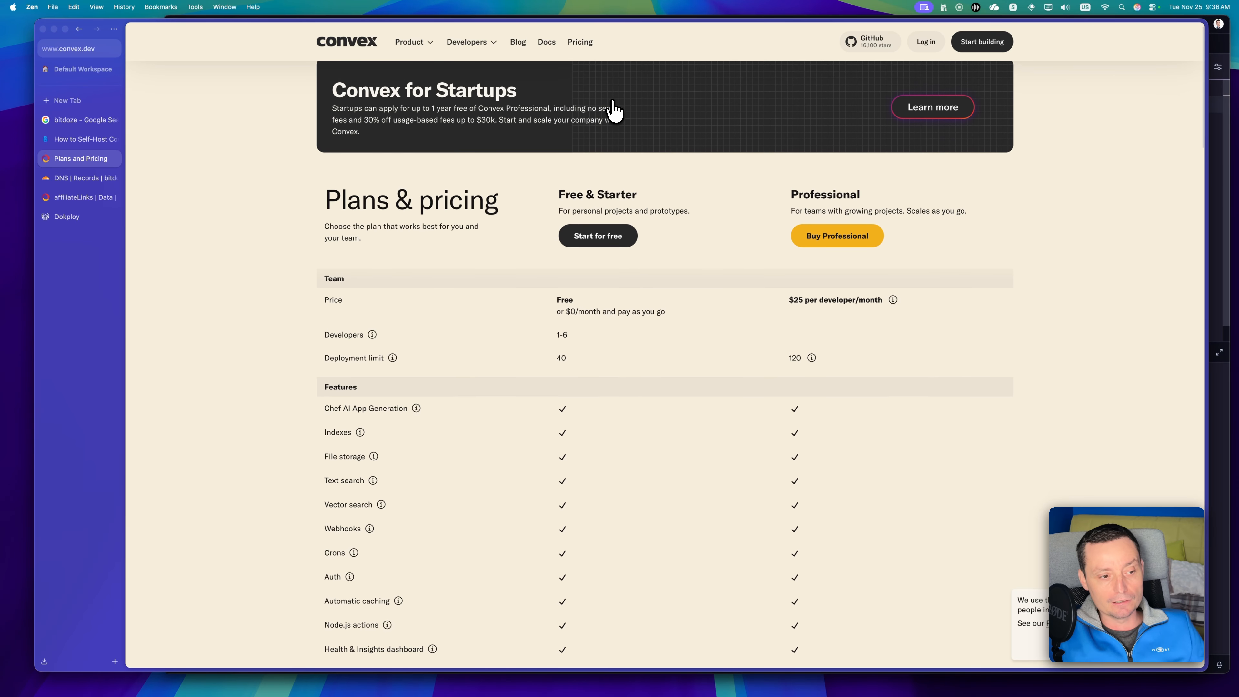
scroll(553, 226, "down", 2)
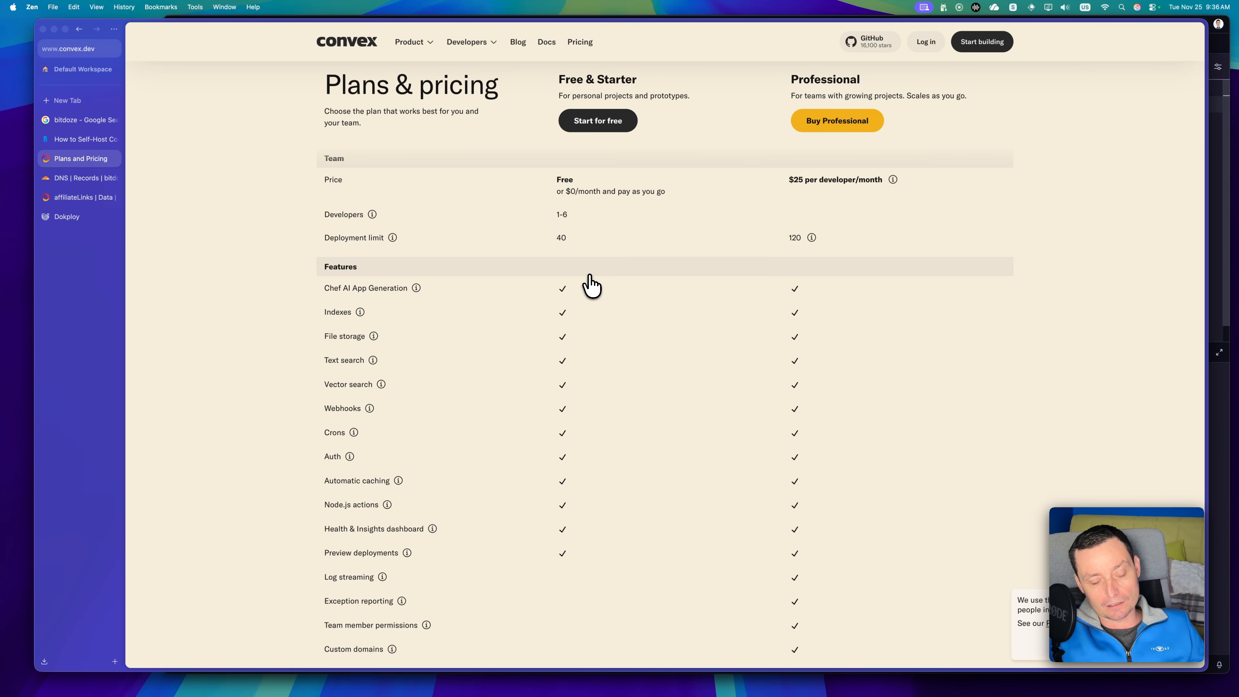
scroll(591, 285, "down", 10)
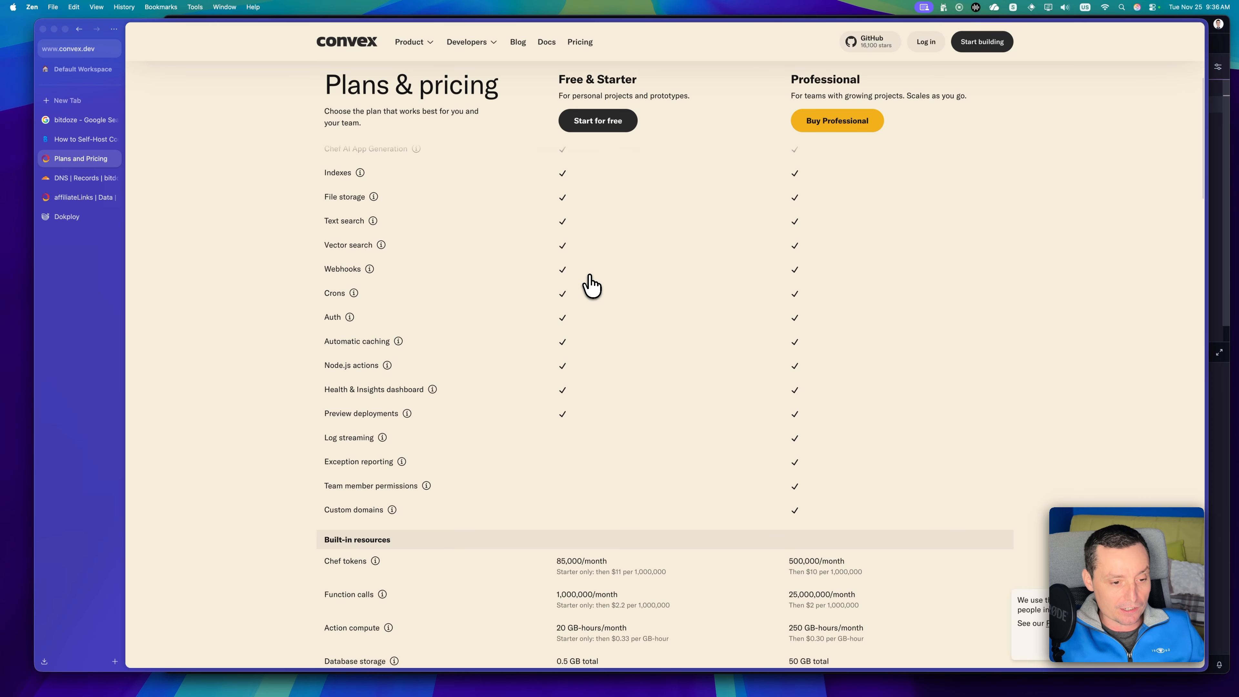
scroll(591, 285, "down", 3)
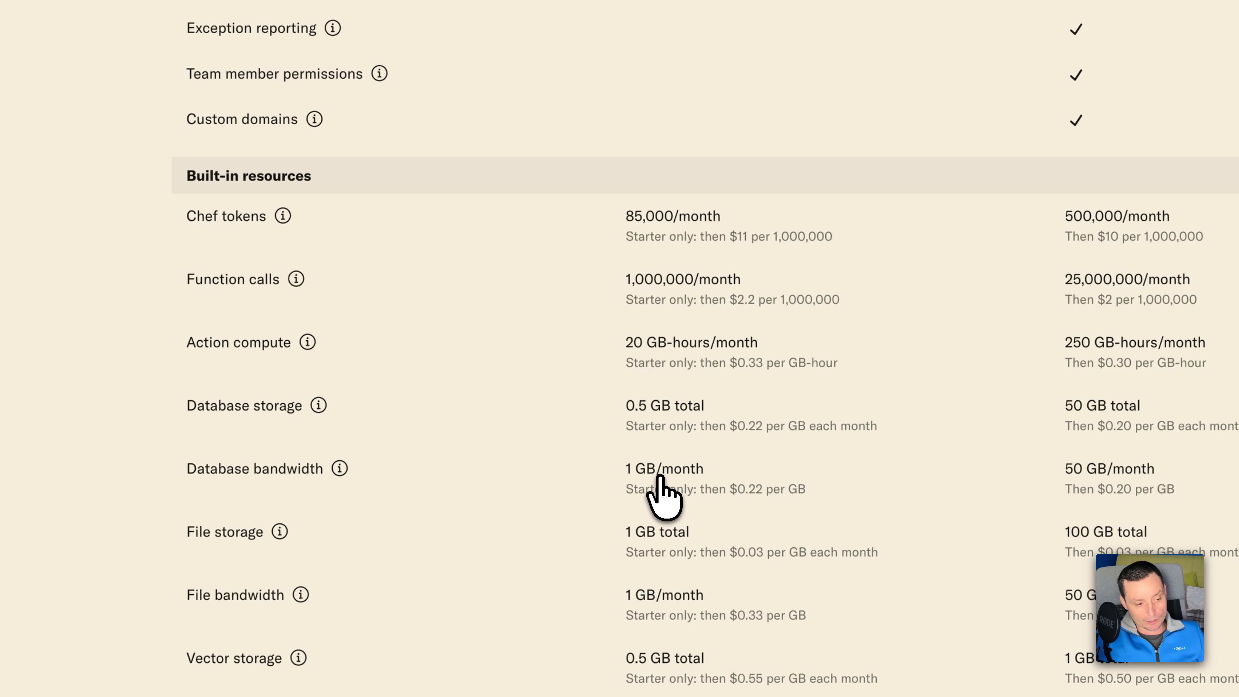
scroll(658, 477, "down", 1)
scroll(658, 477, "up", 4)
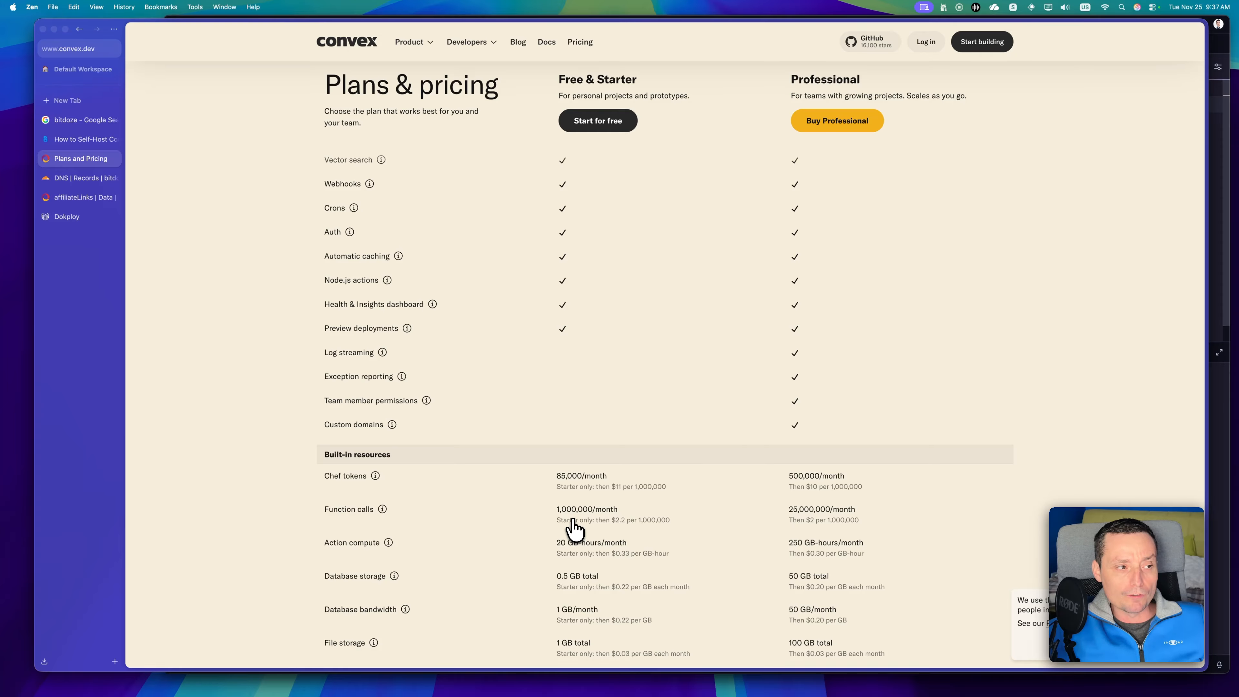
left_click(83, 197)
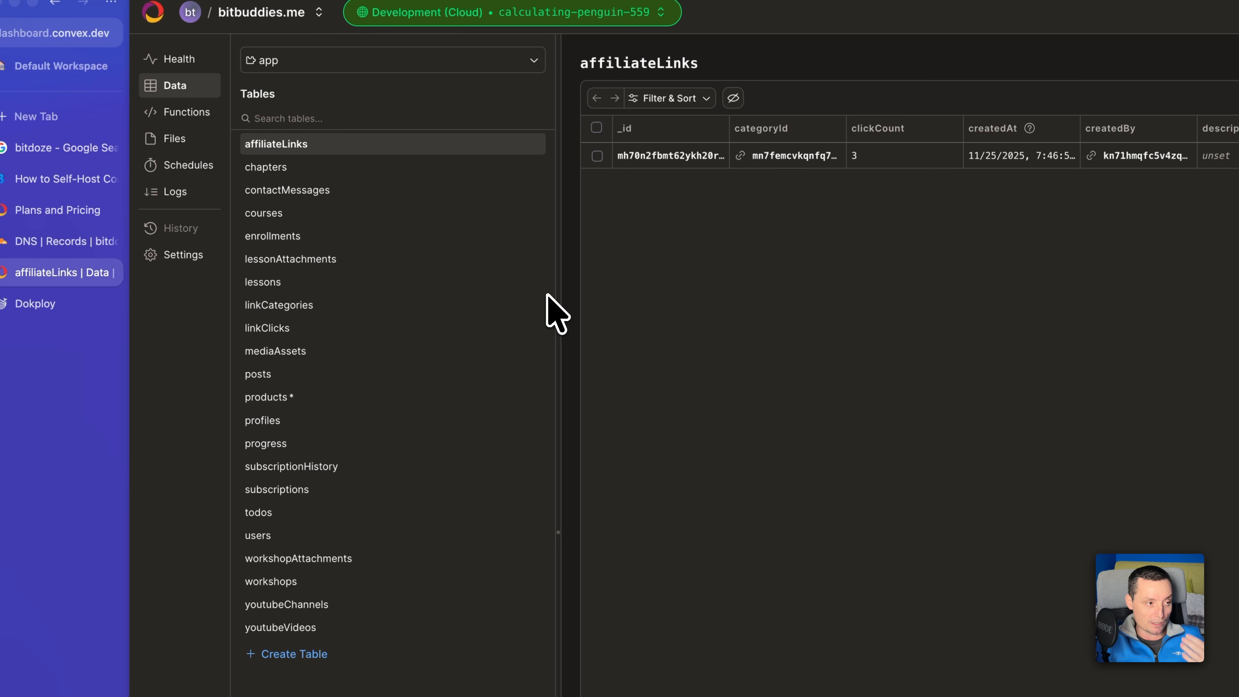
Read the self-hosting article's sections on Convex key features, reasons to self-host, free tier limits and prerequisites.
left_click(66, 179)
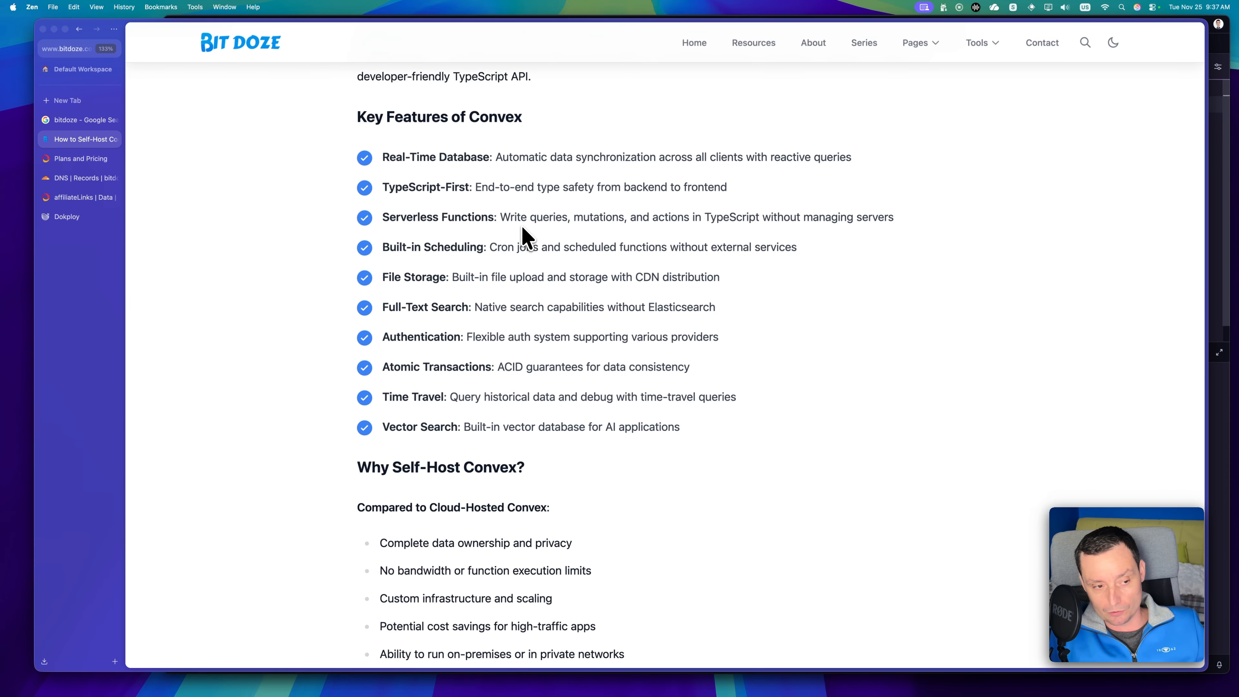
scroll(664, 244, "down", 5)
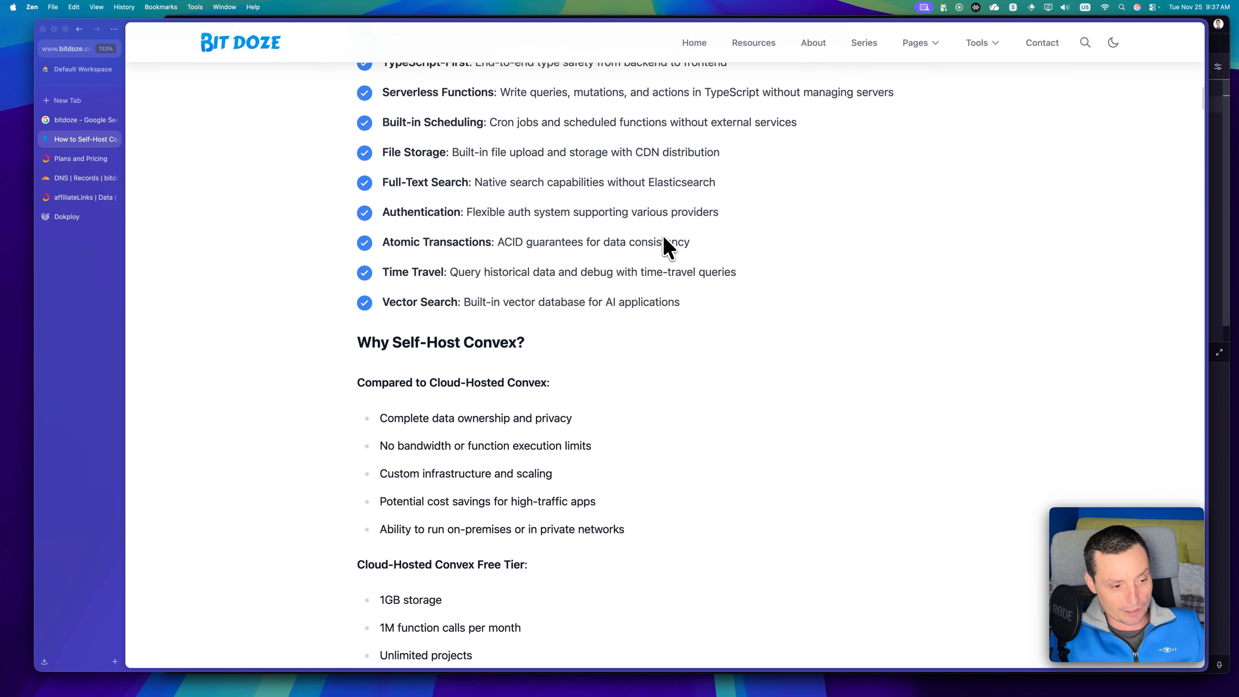
scroll(667, 247, "down", 10)
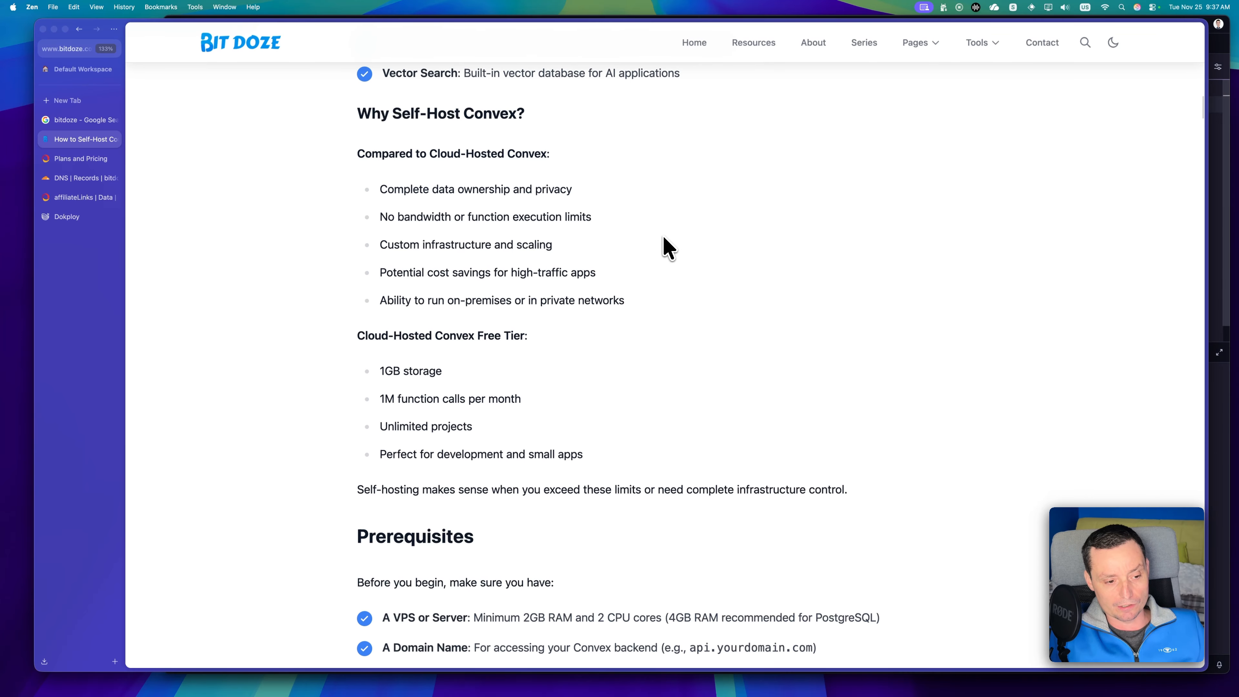
scroll(667, 246, "down", 4)
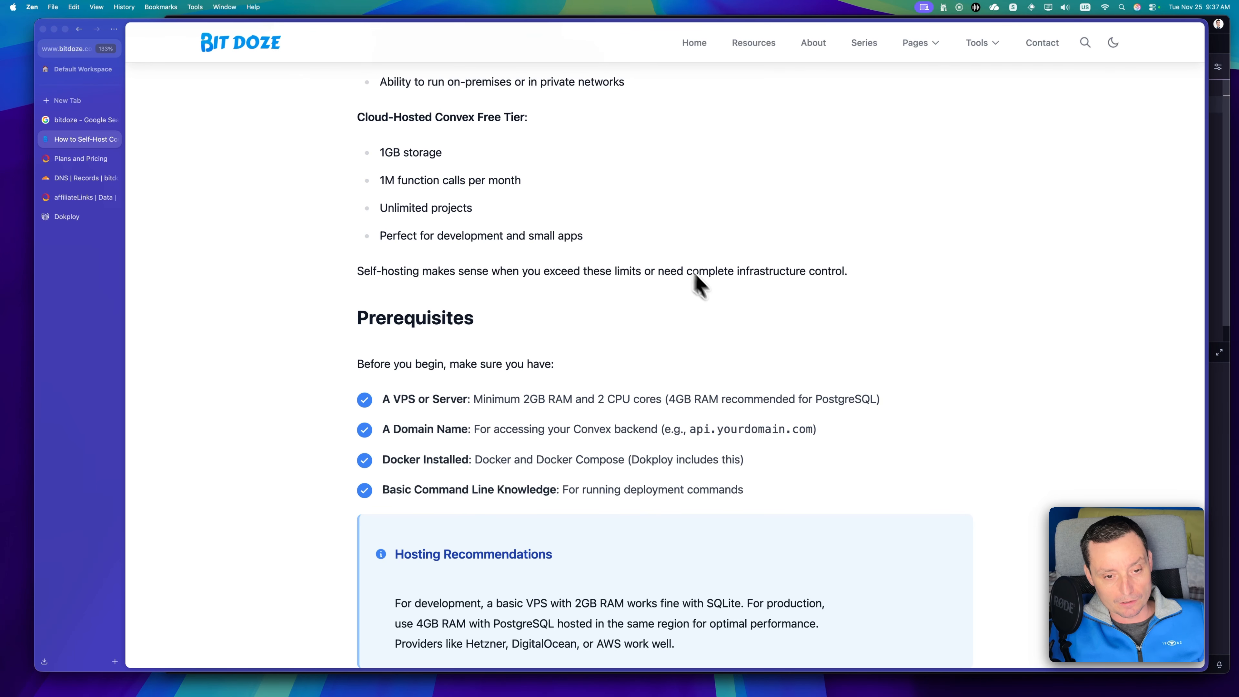
scroll(730, 313, "down", 2)
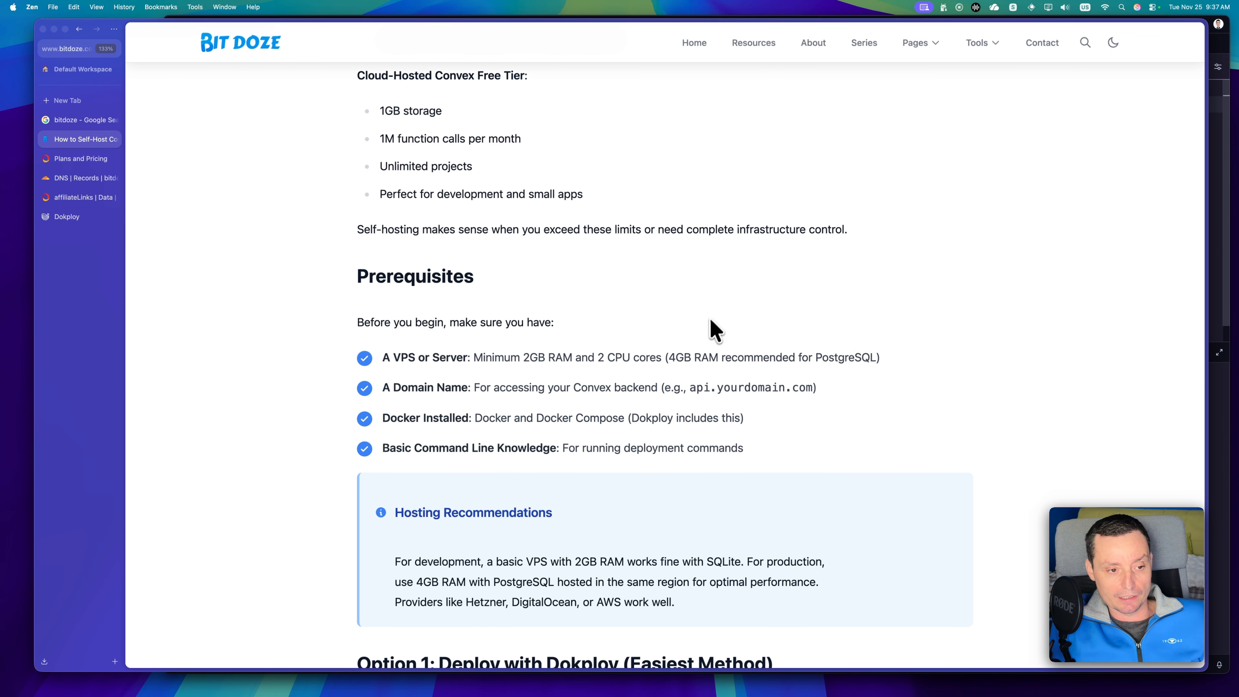
scroll(633, 337, "down", 2)
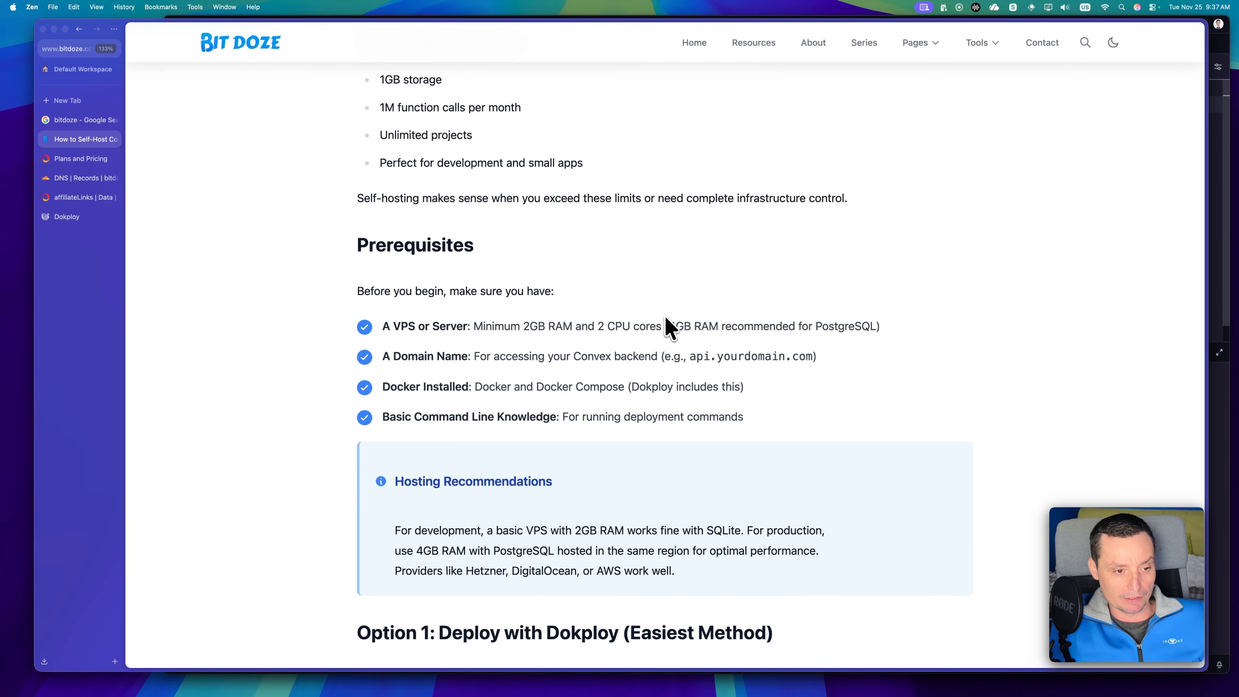
Read the article's instructions for deploying Convex with Dokploy's built-in template and customizing the configuration.
scroll(663, 325, "down", 12)
scroll(666, 318, "down", 7)
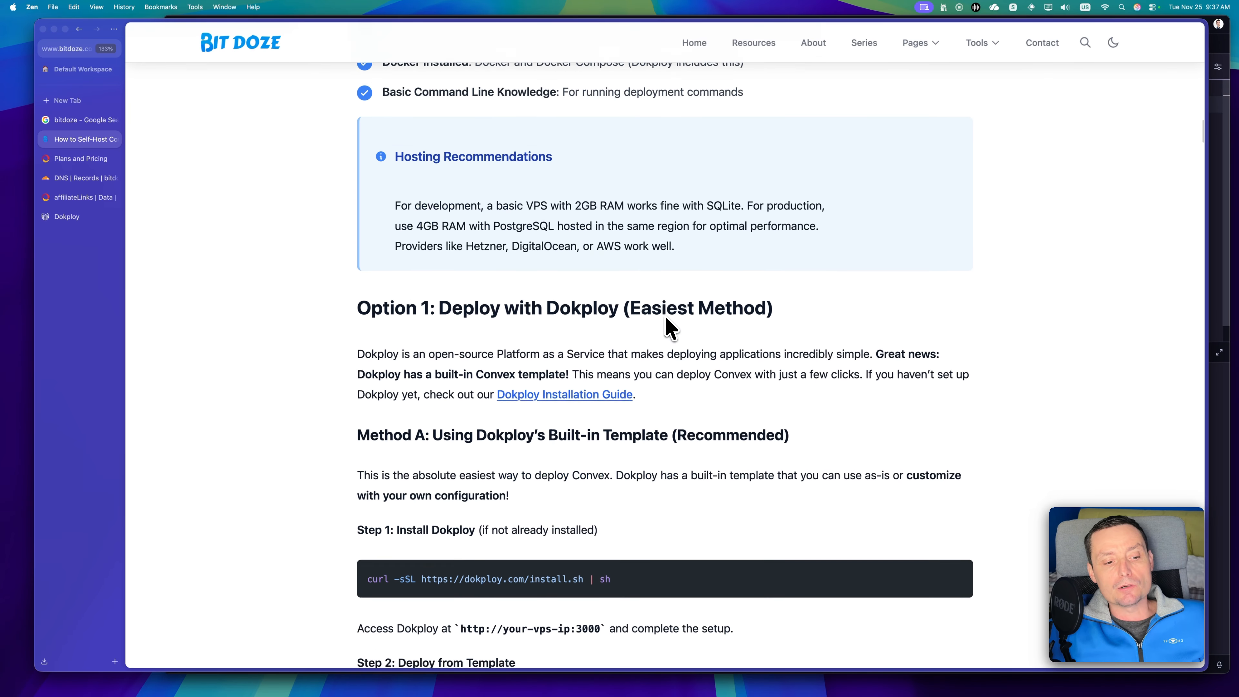
scroll(634, 322, "down", 2)
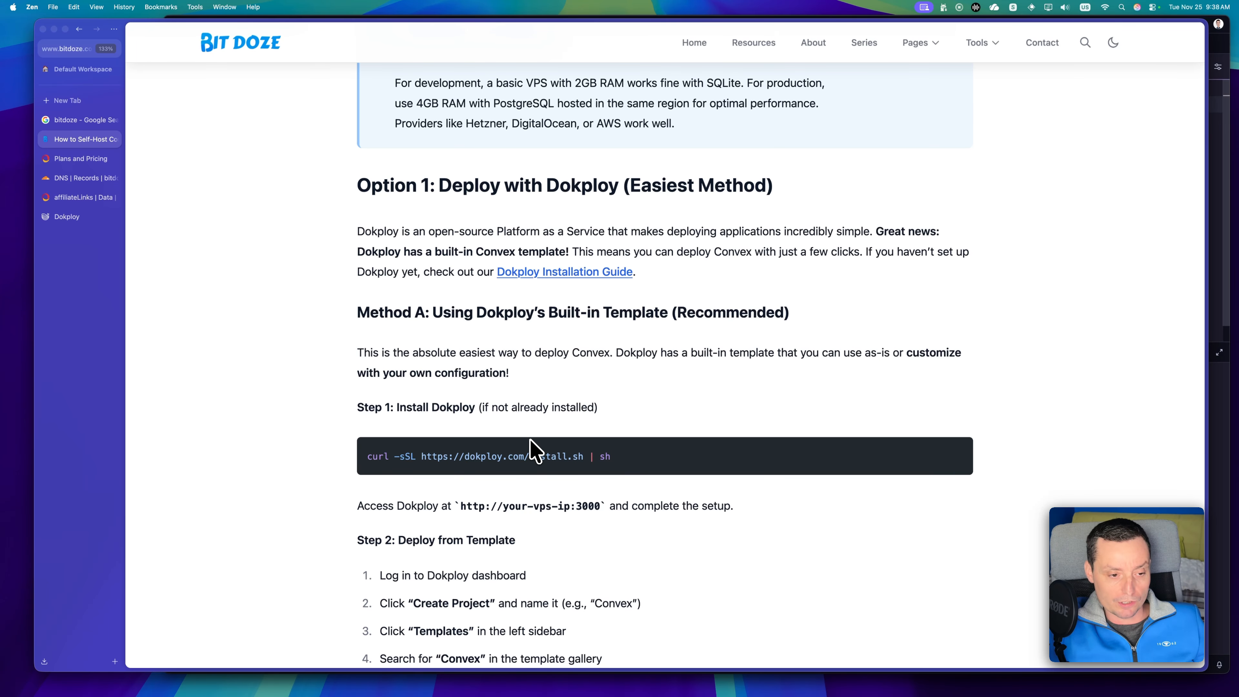
scroll(532, 449, "down", 5)
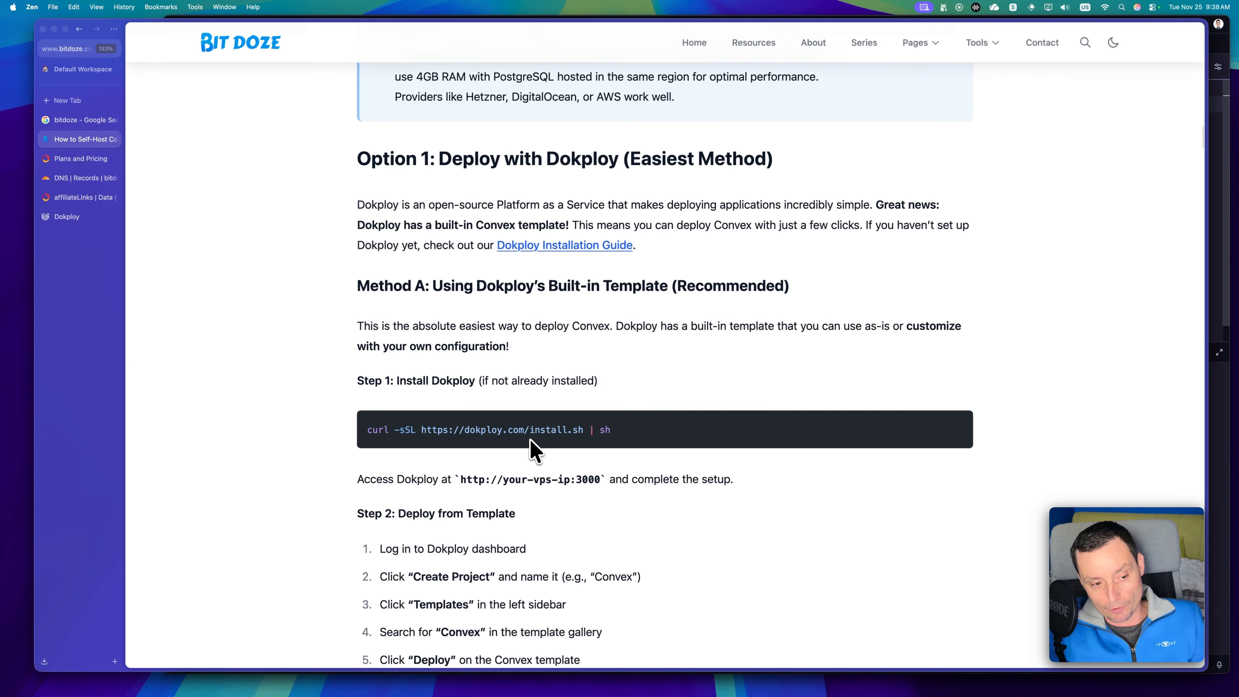
scroll(533, 452, "down", 3)
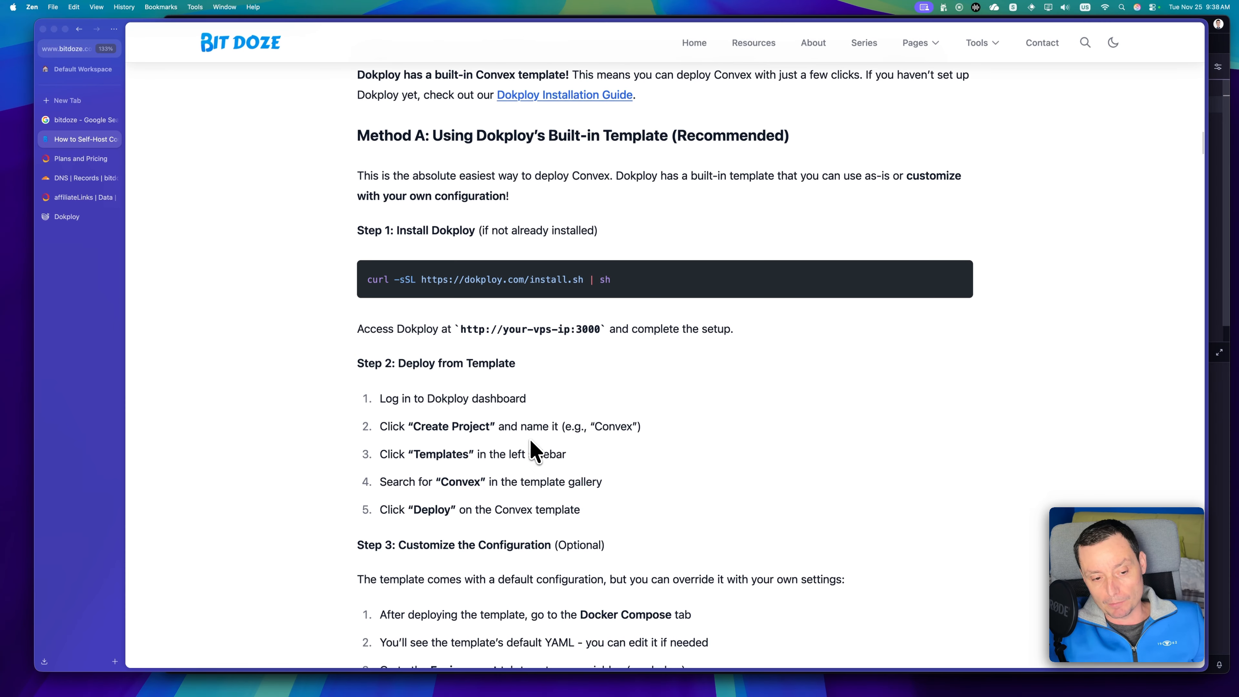
scroll(533, 451, "down", 3)
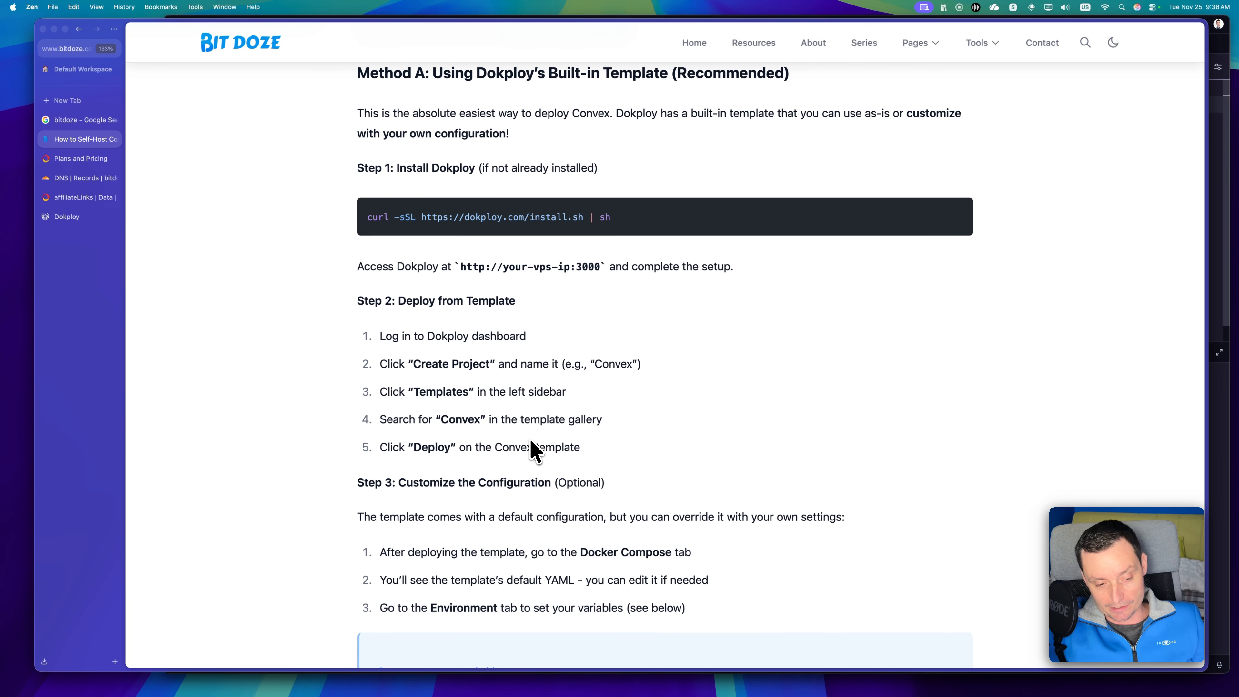
scroll(531, 446, "down", 8)
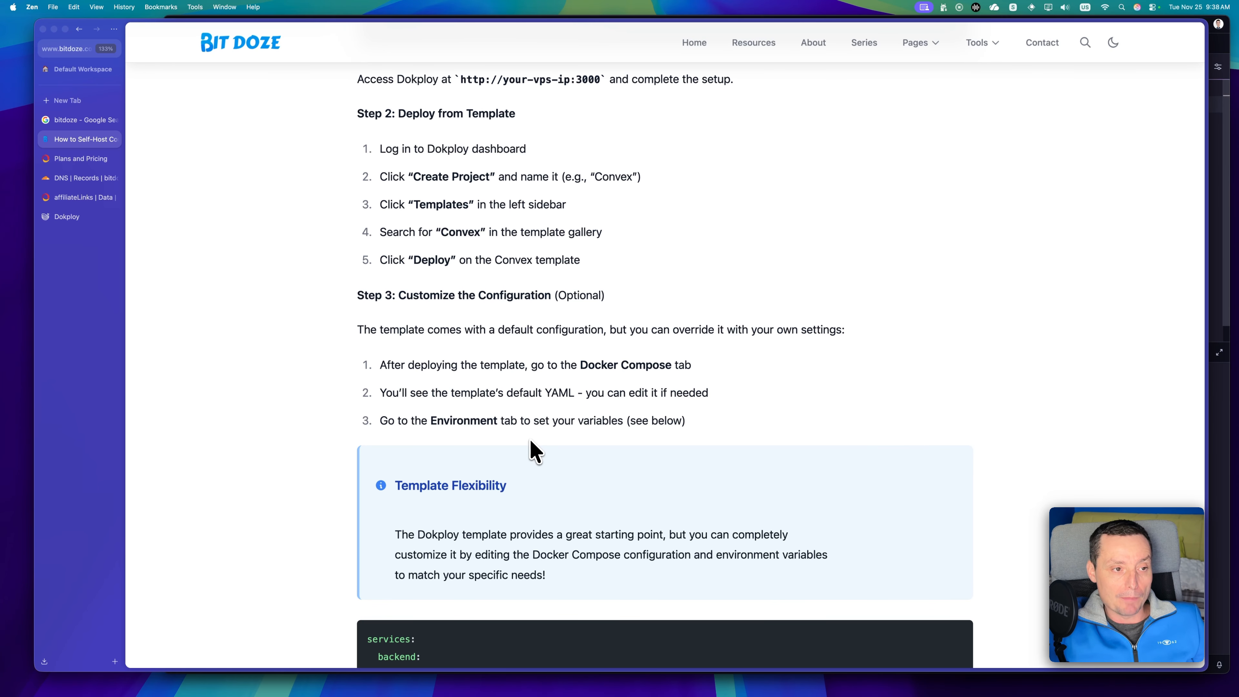
scroll(534, 451, "down", 2)
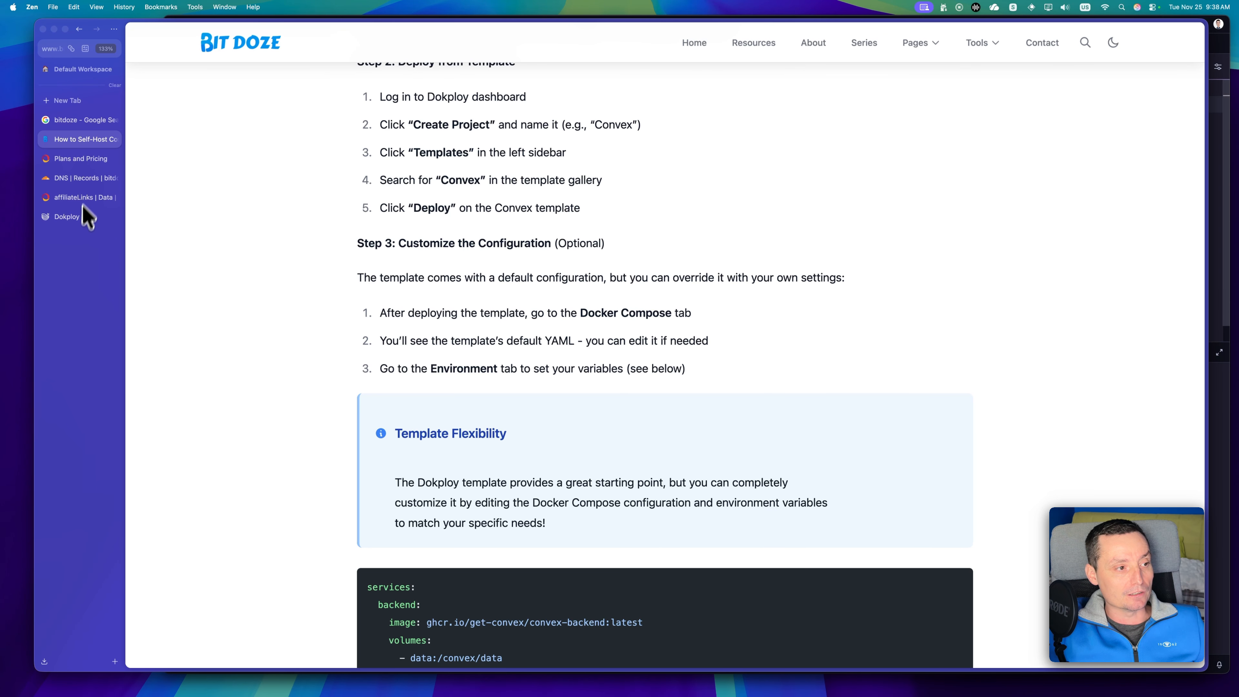
Switch to Dokploy and create a service from the Convex template in the Sh-Hosted project.
left_click(78, 221)
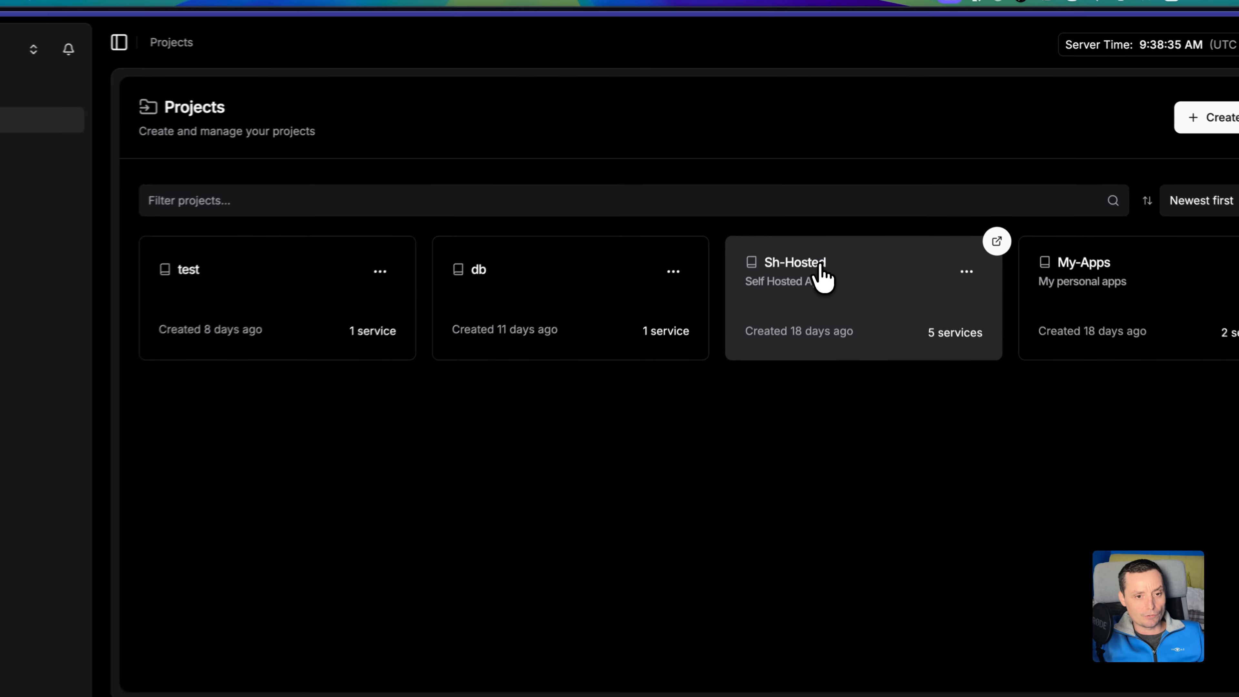
left_click(834, 213)
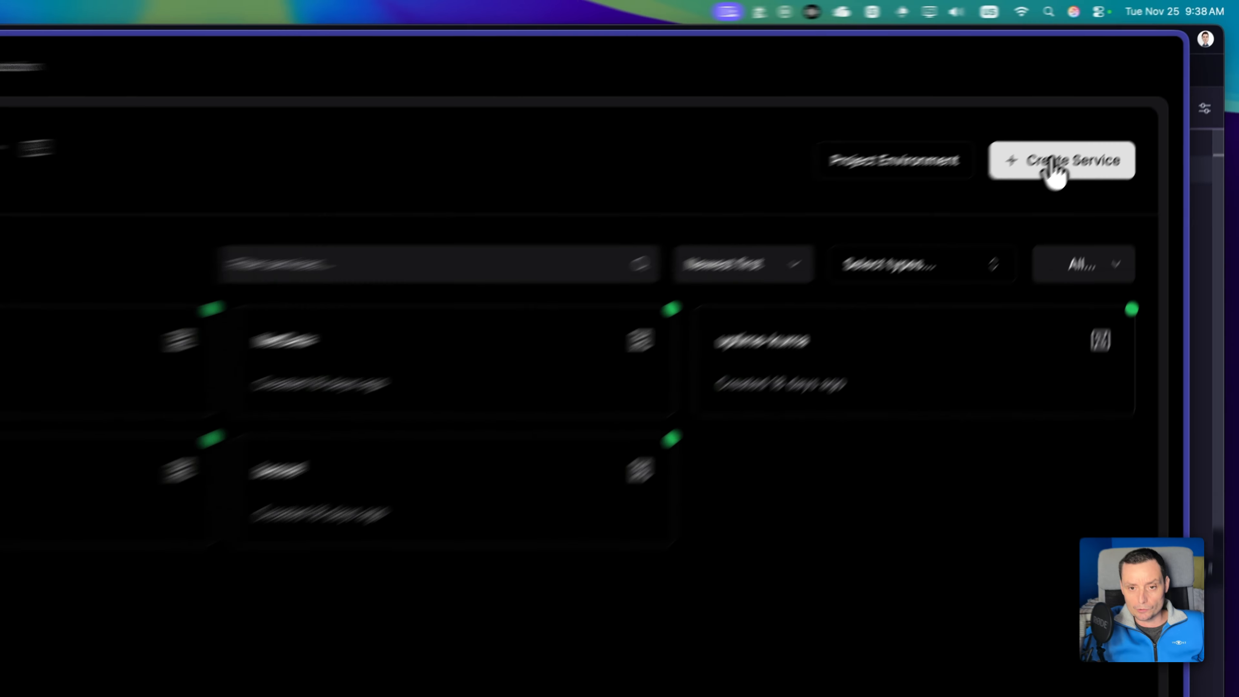
left_click(1049, 163)
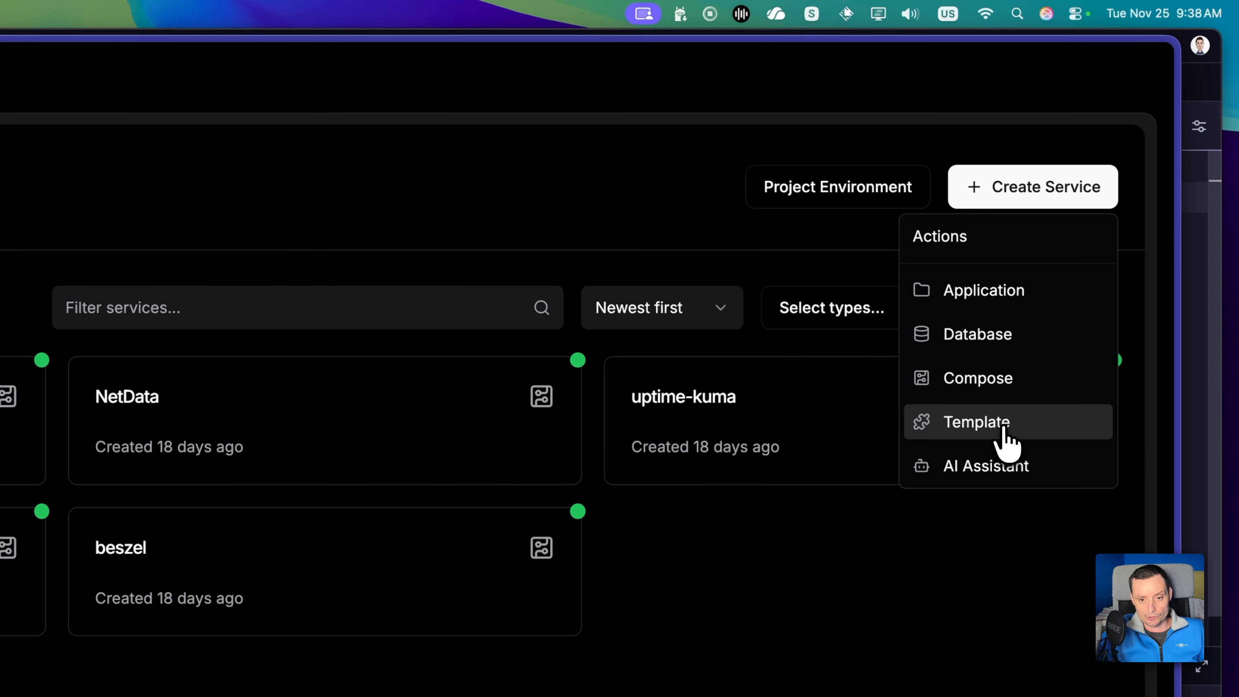
left_click(1005, 439)
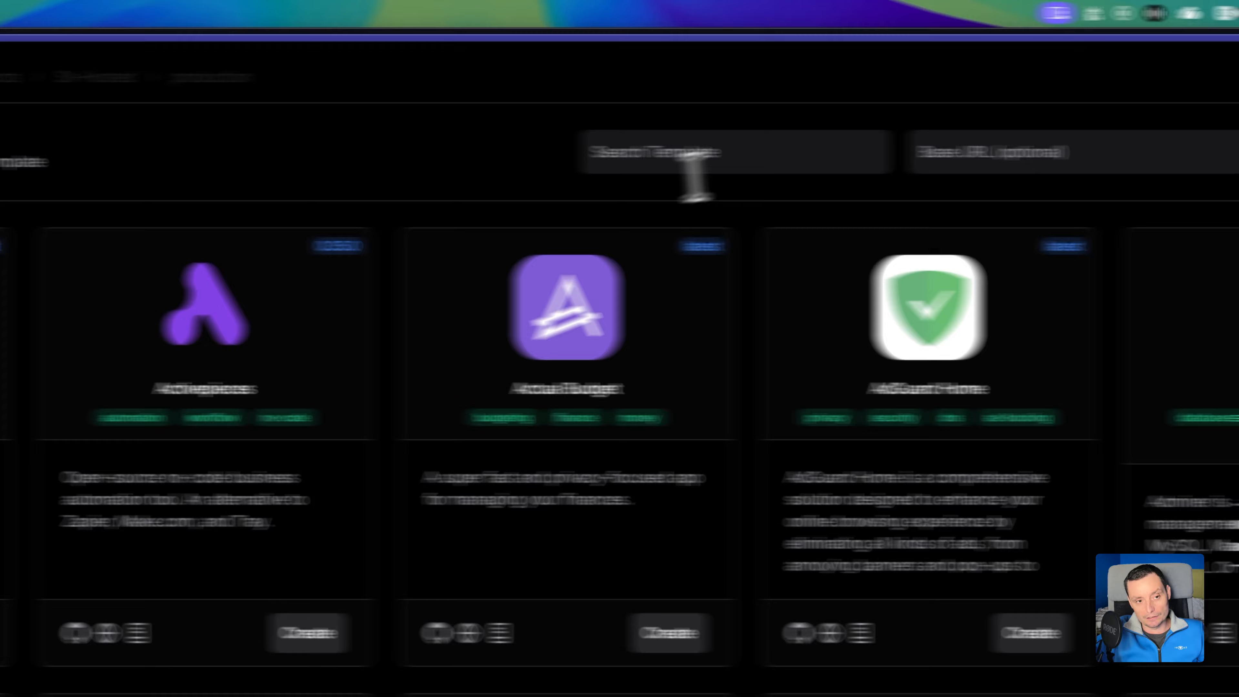
left_click(261, 155)
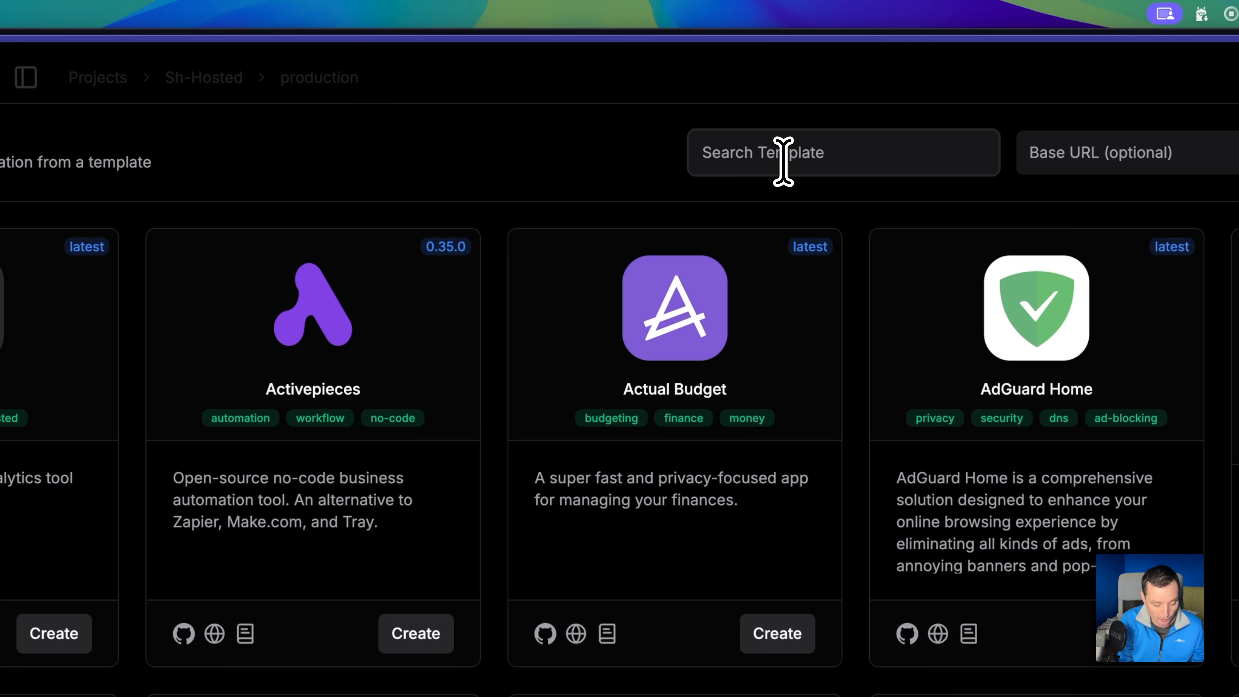
type("convex")
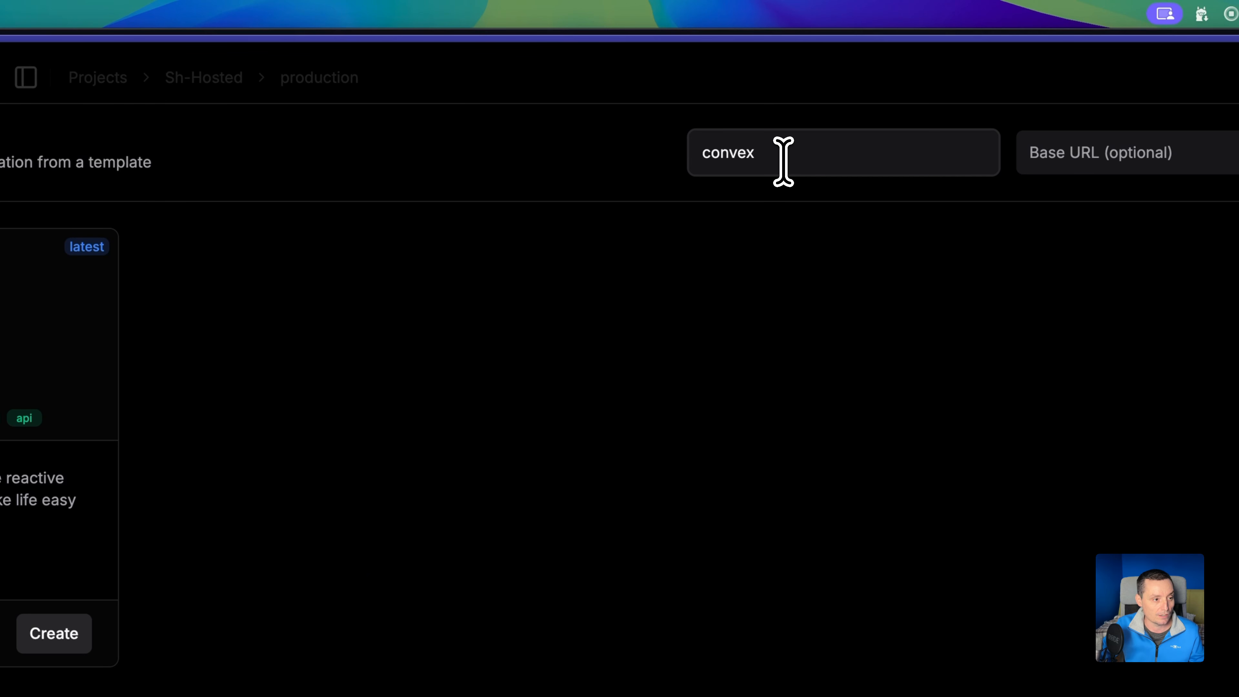
left_click(54, 633)
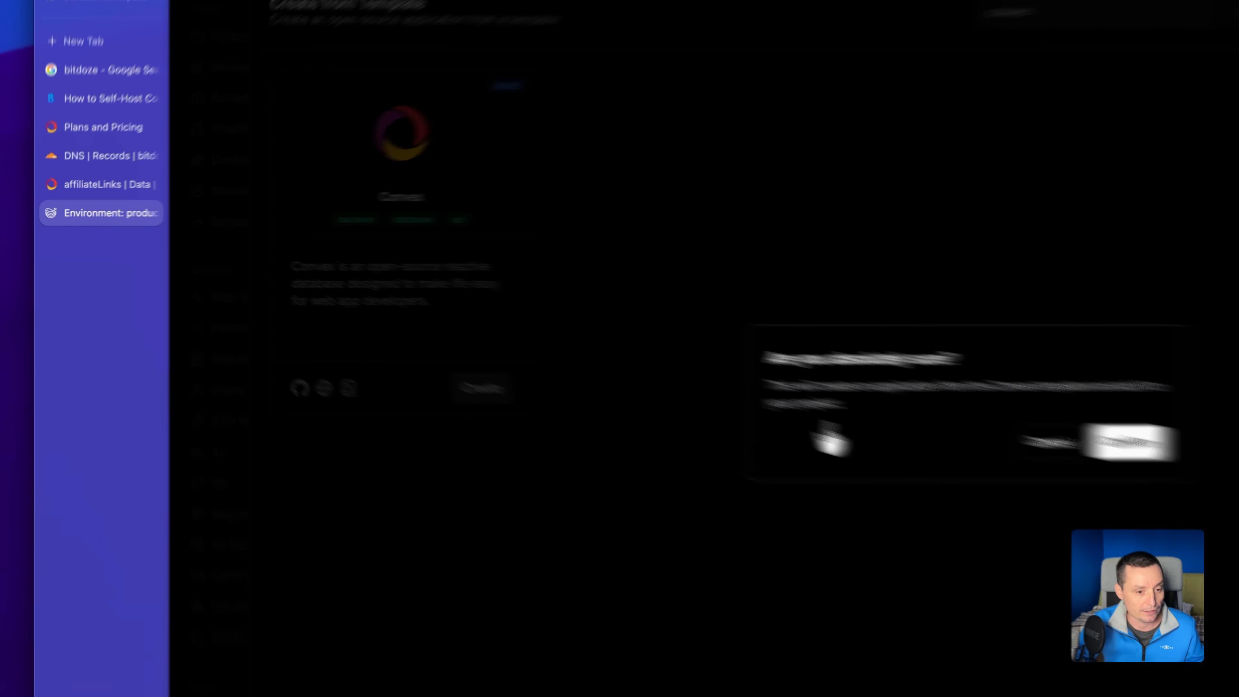
left_click(1129, 442)
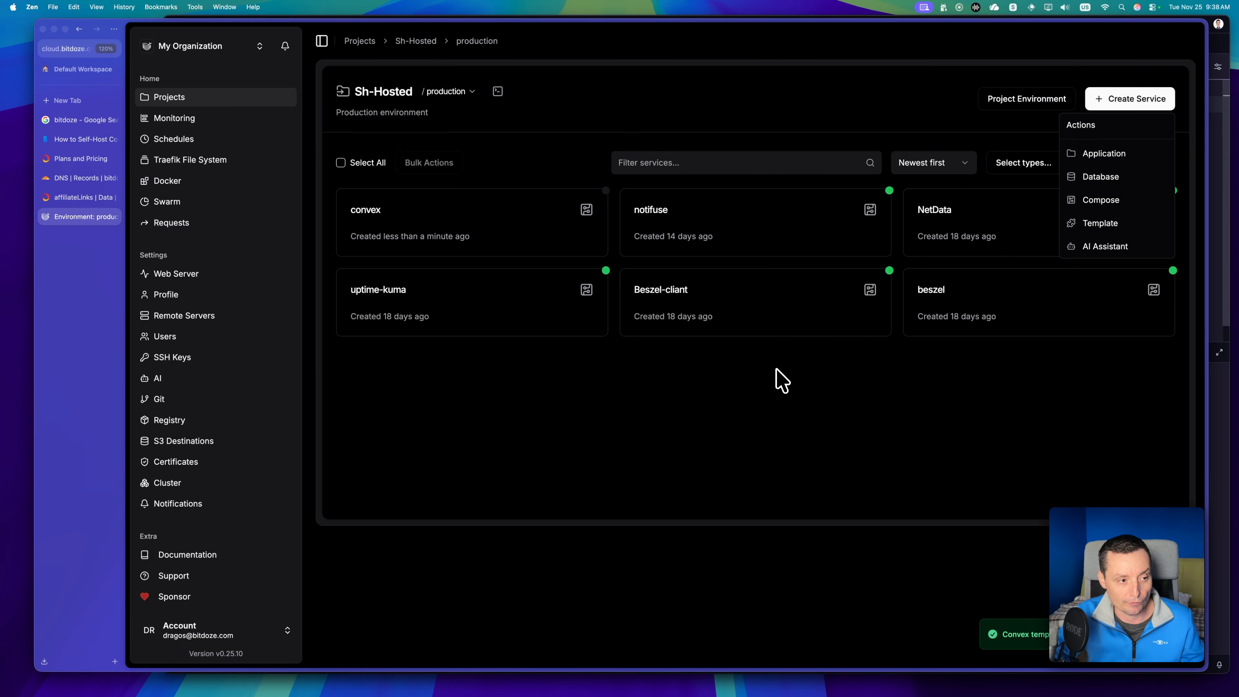
Open the new convex service and examine the backend image version in its Docker Compose file.
left_click(452, 222)
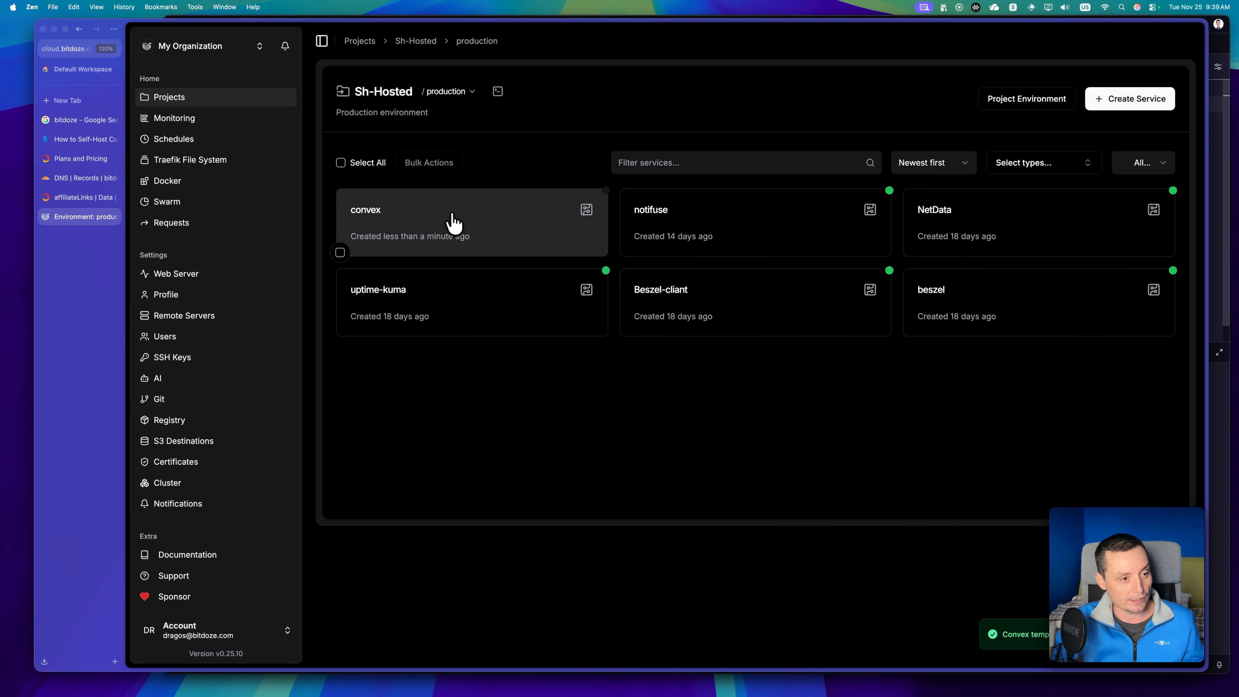
left_click(451, 225)
scroll(567, 359, "down", 3)
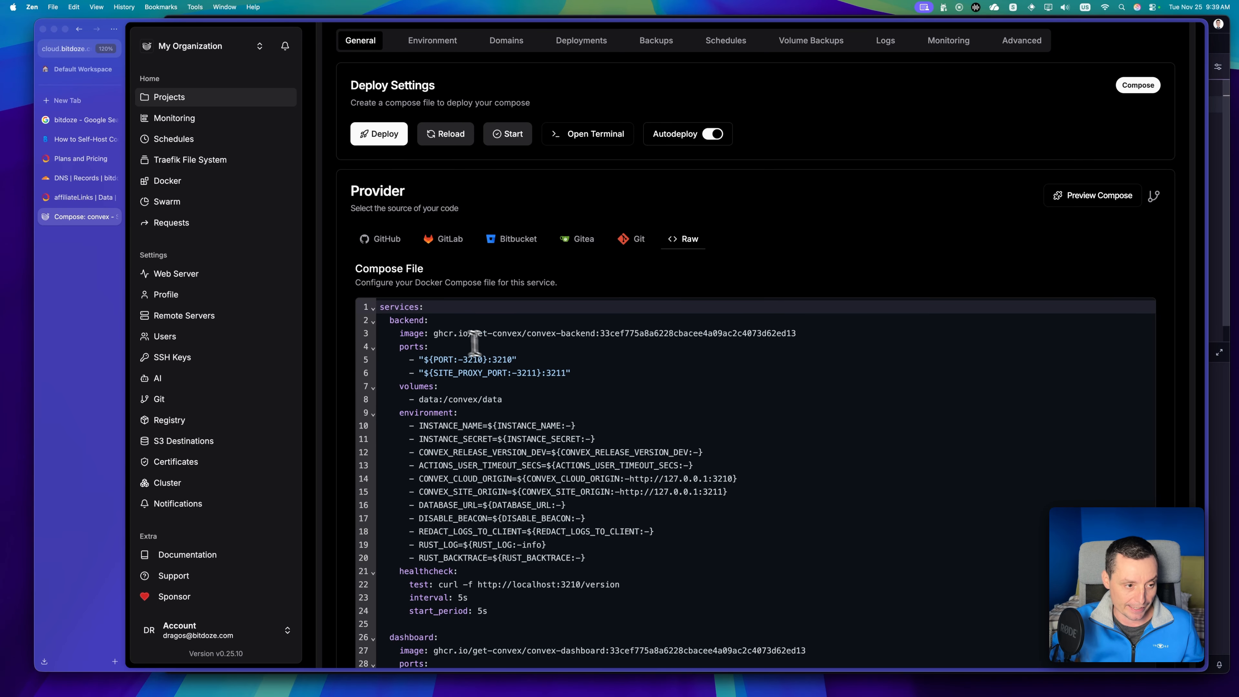
scroll(435, 325, "down", 1)
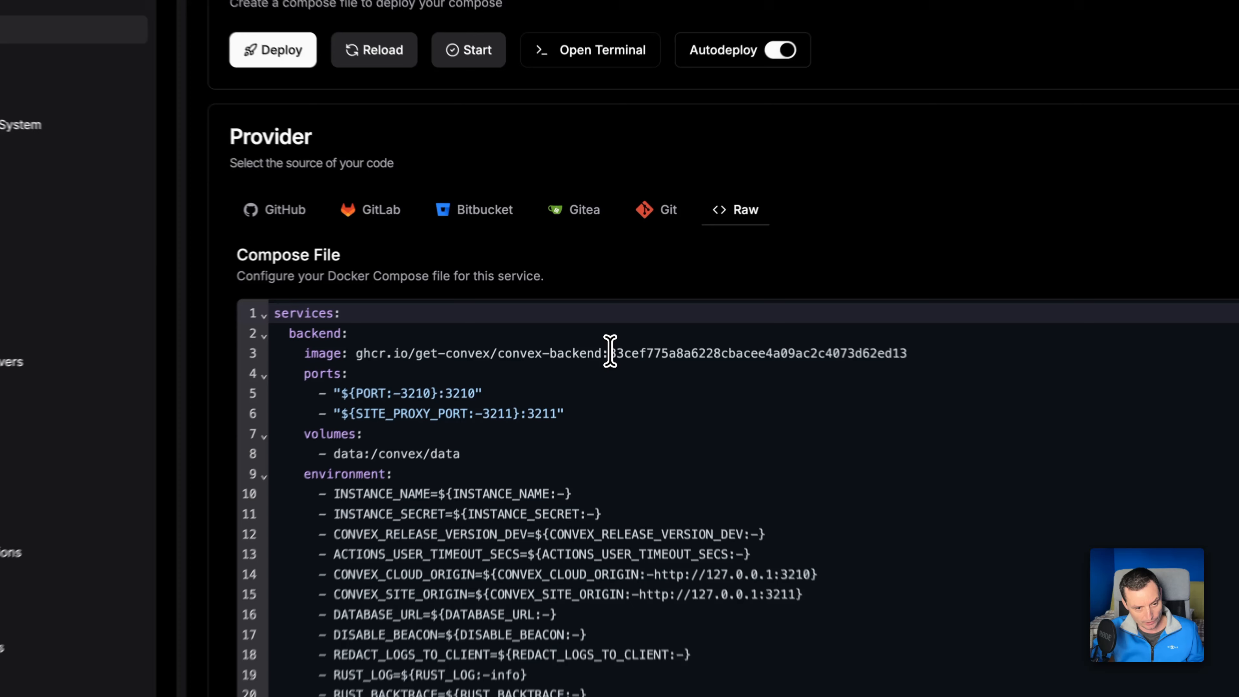
left_click_drag(600, 310, 793, 310)
left_click_drag(916, 359, 921, 358)
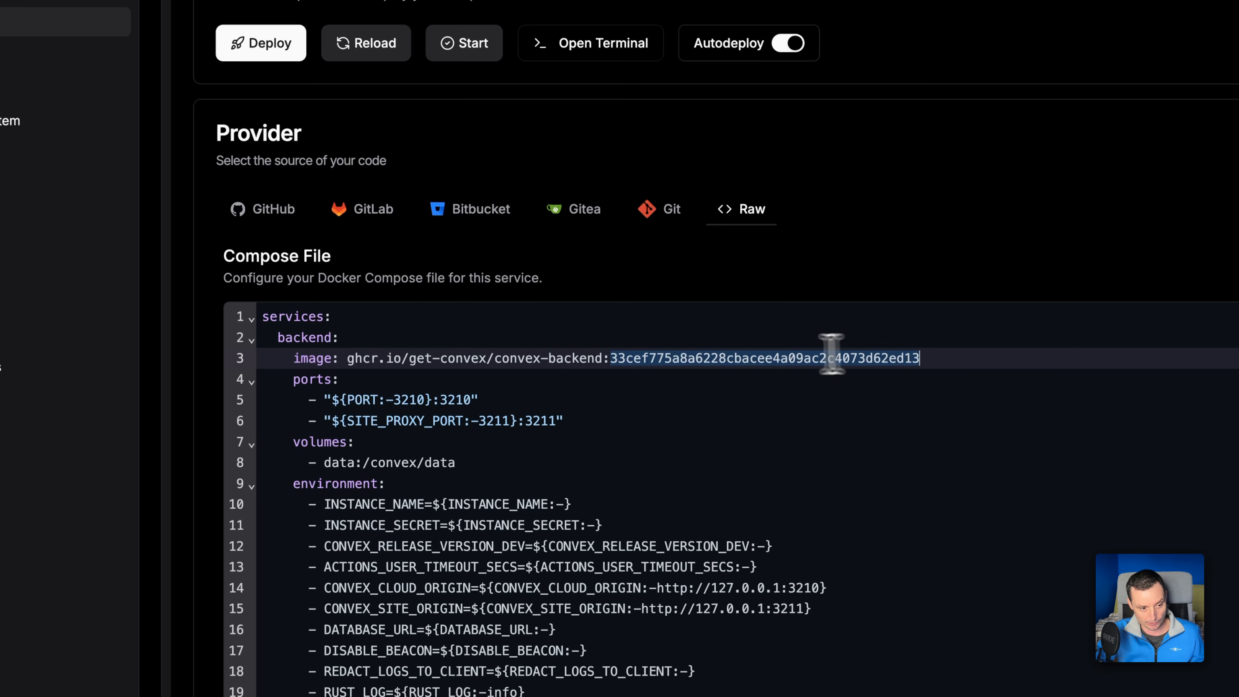
scroll(719, 357, "down", 2)
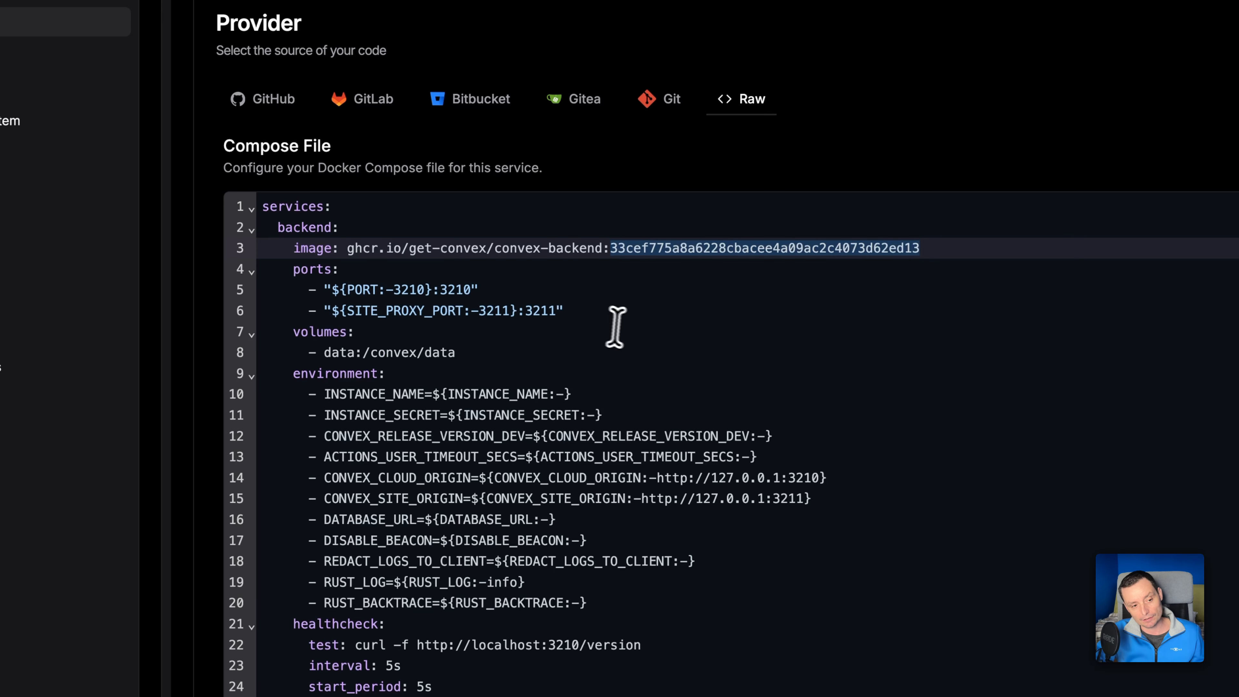
Examine the backend port mappings, environment variables and dashboard service in the compose file.
left_click_drag(573, 311, 266, 278)
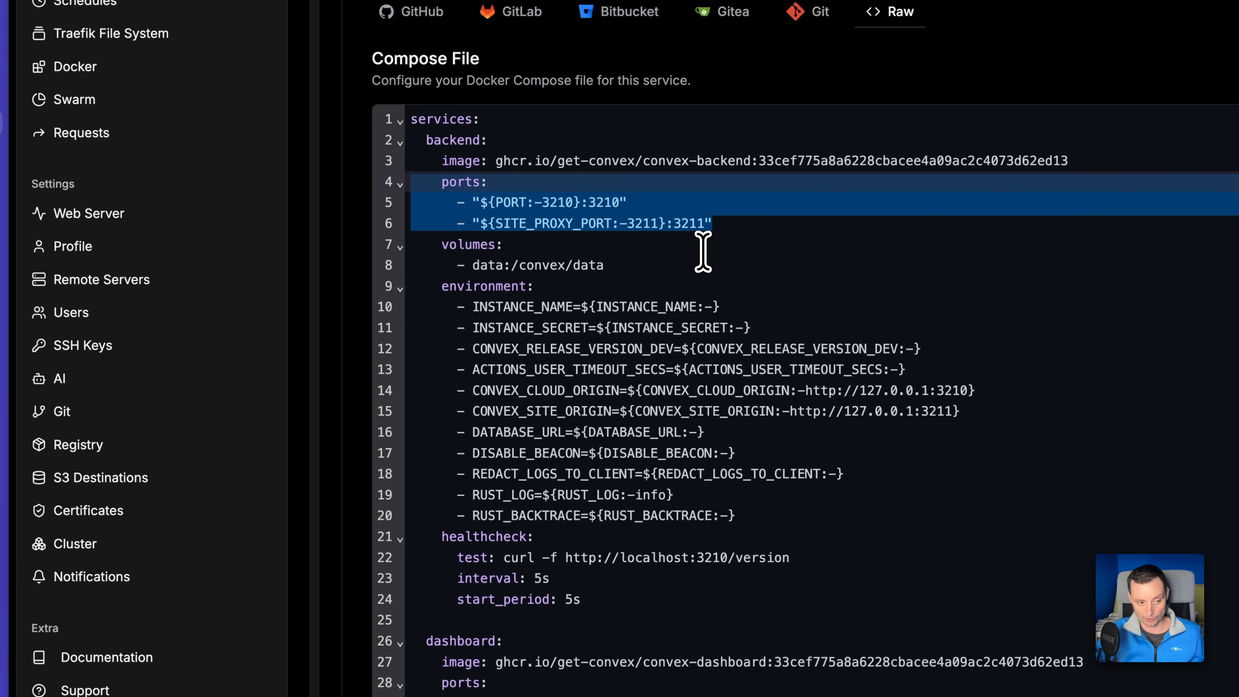
scroll(703, 251, "down", 4)
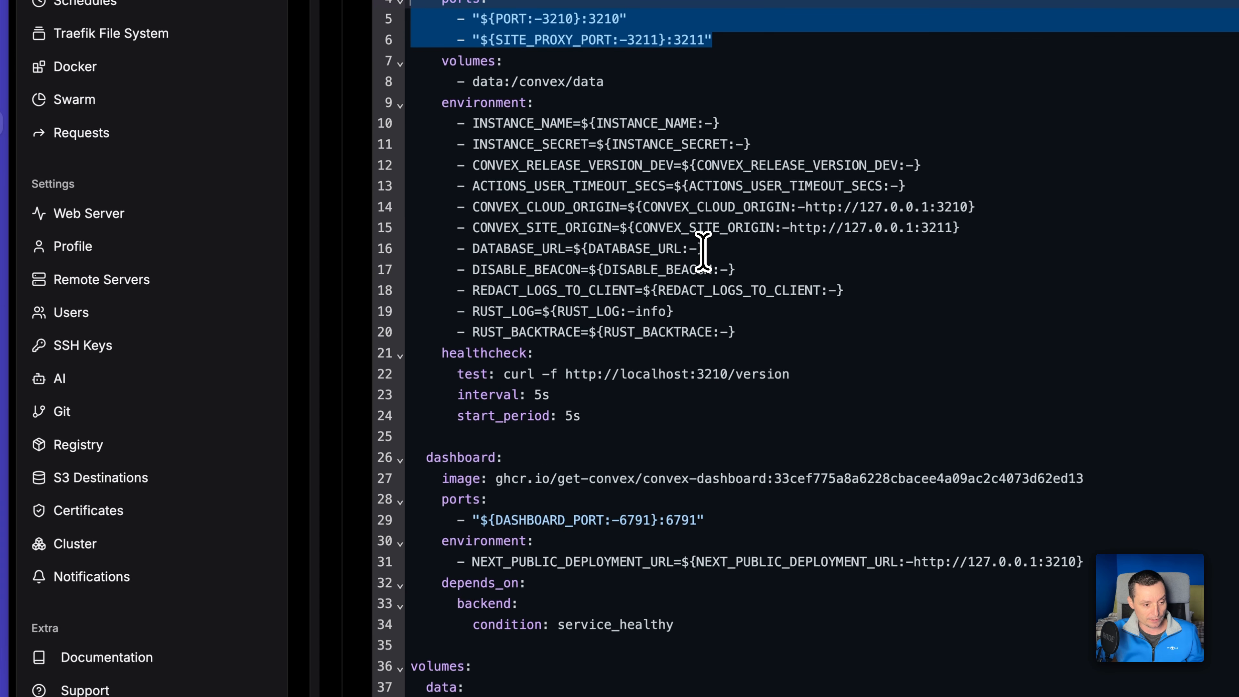
left_click(697, 500)
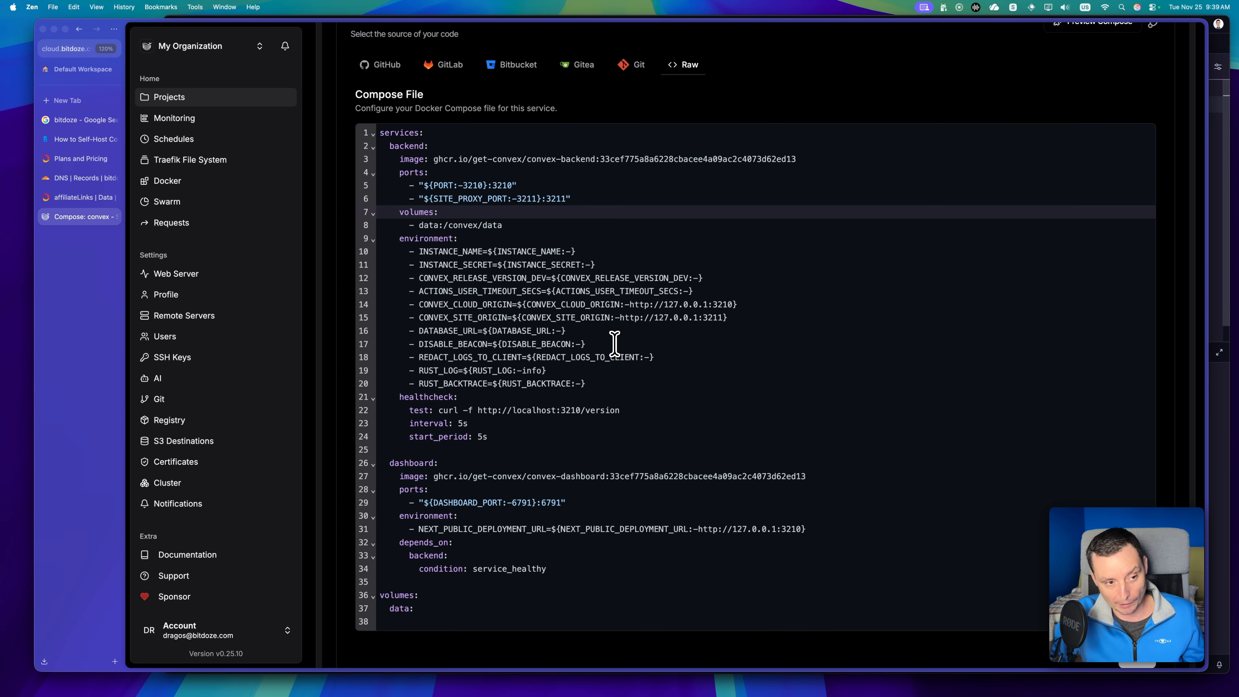
Reveal the convex service's environment variables and review its domains, ending back at the compose file.
scroll(614, 343, "up", 5)
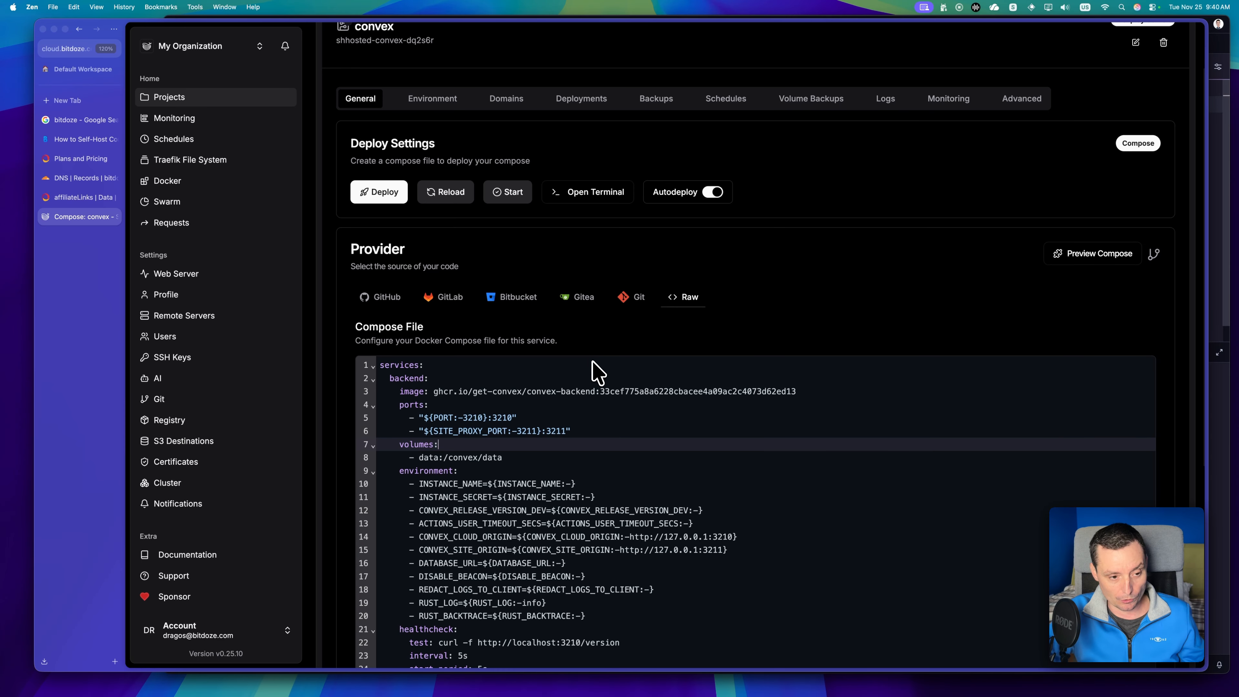
scroll(529, 390, "up", 2)
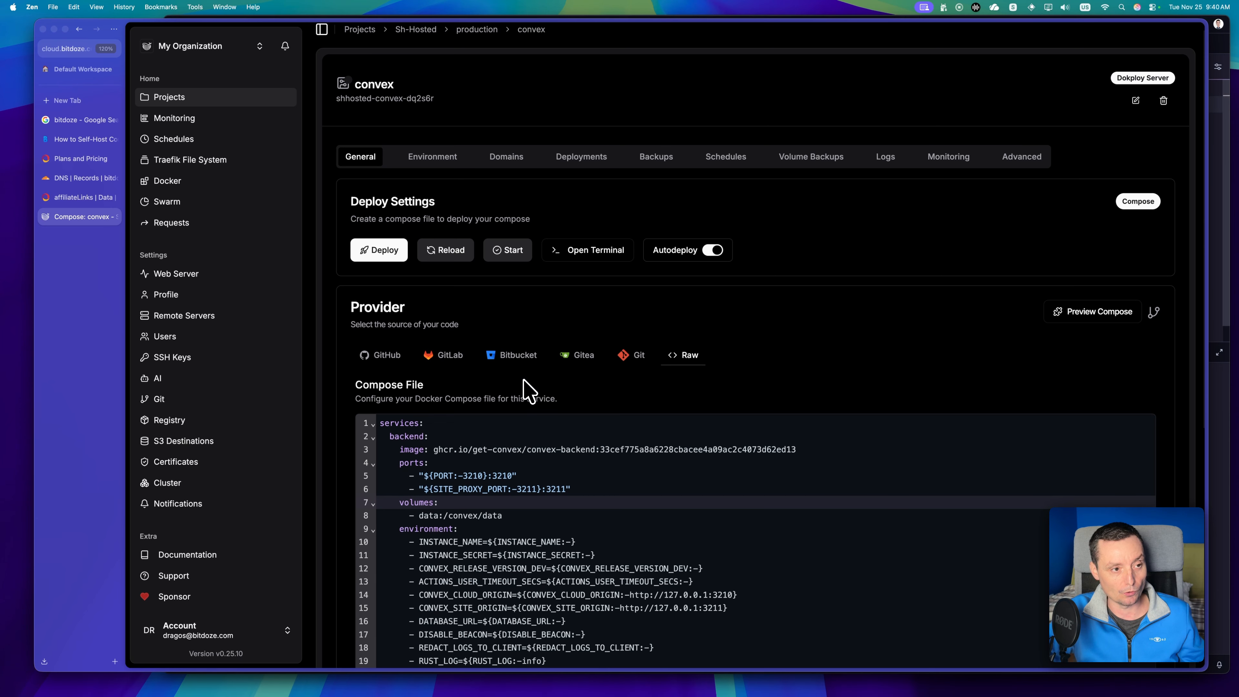
left_click(429, 156)
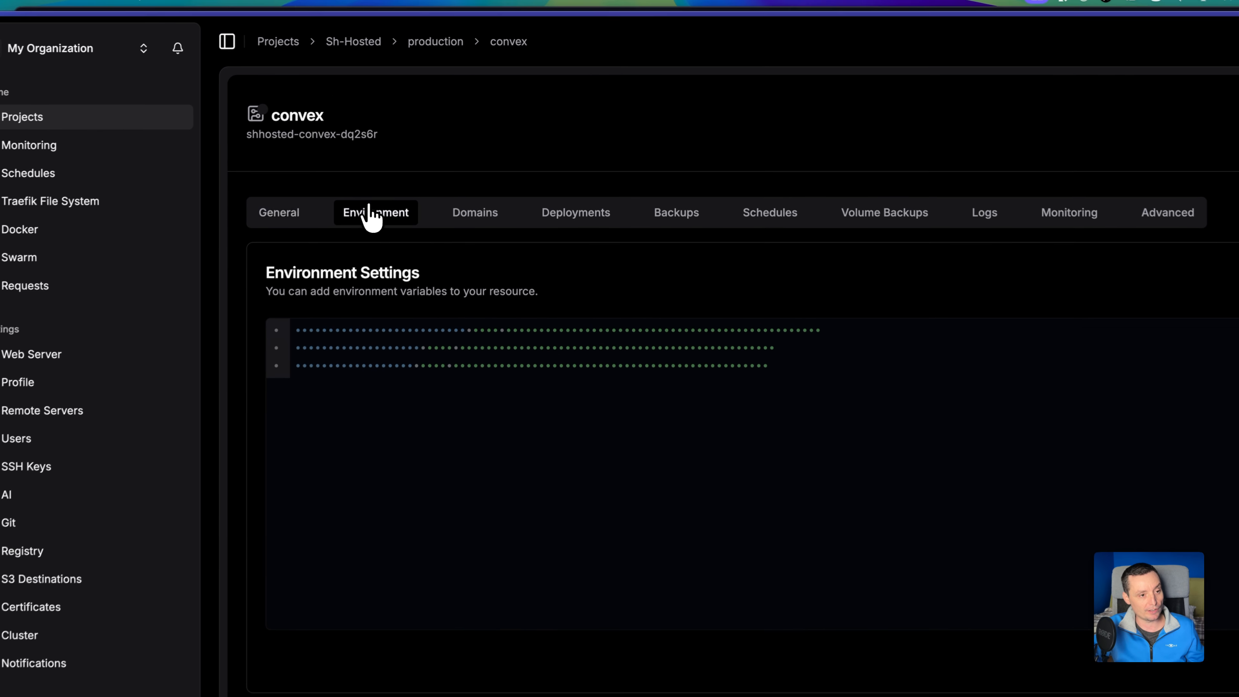
left_click(1116, 231)
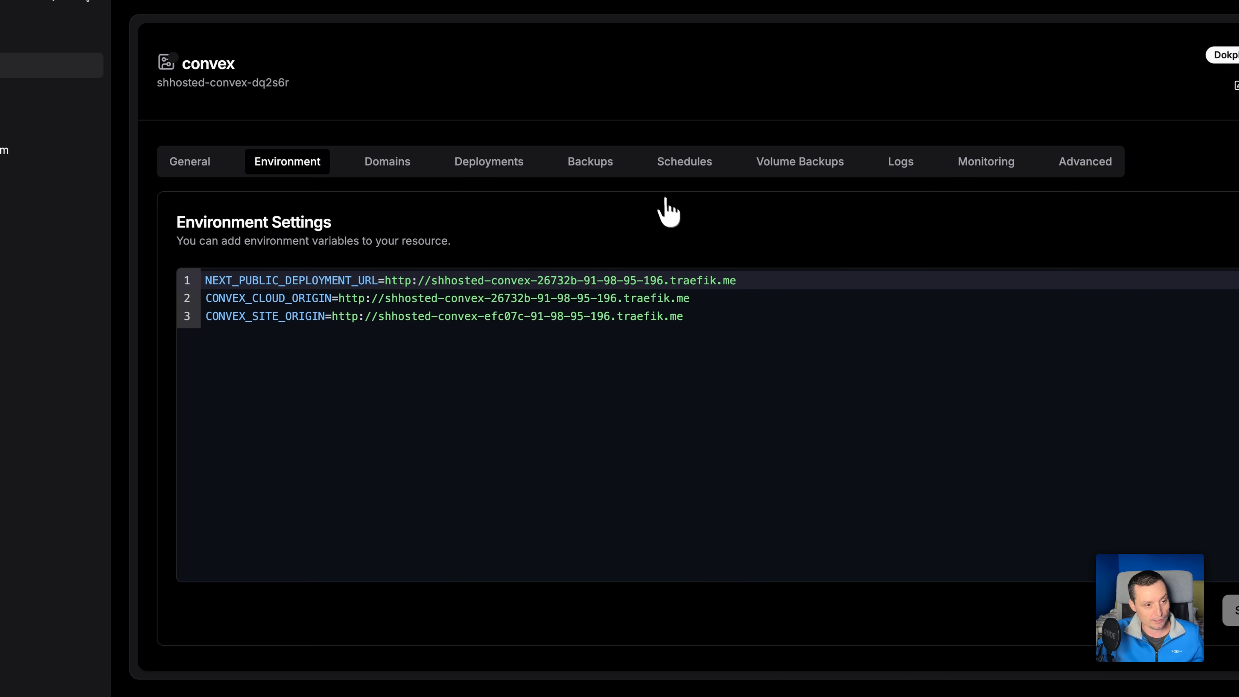
left_click(401, 166)
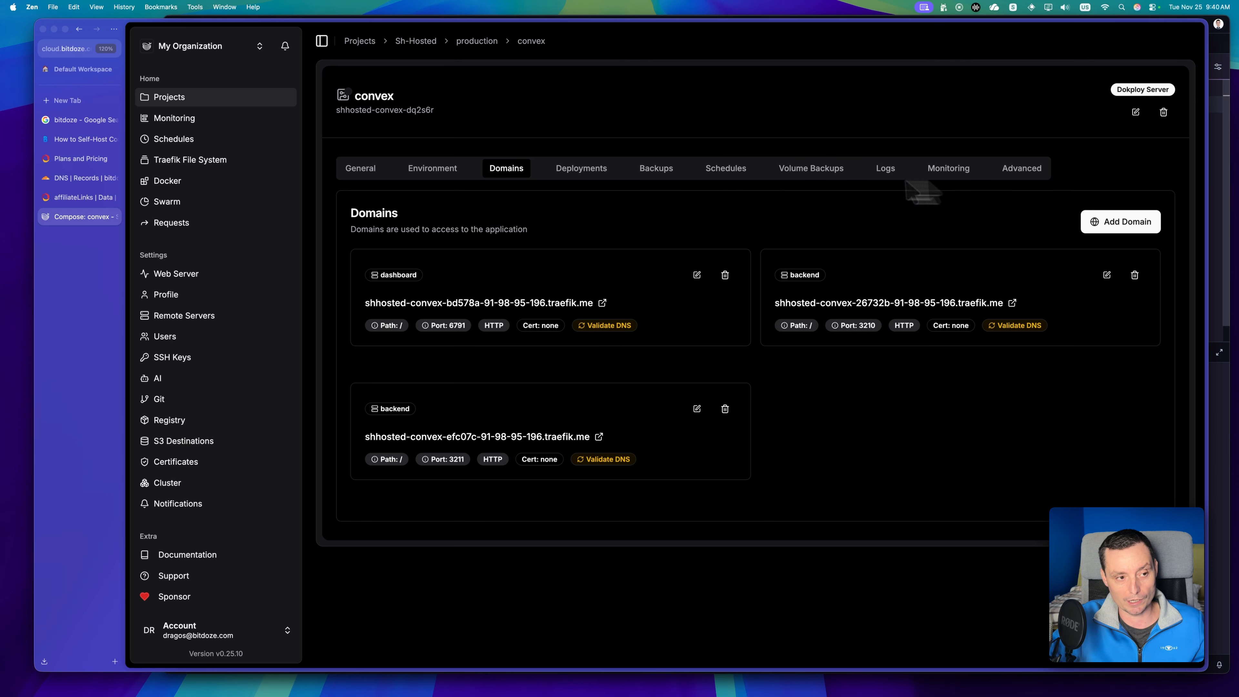
left_click(347, 175)
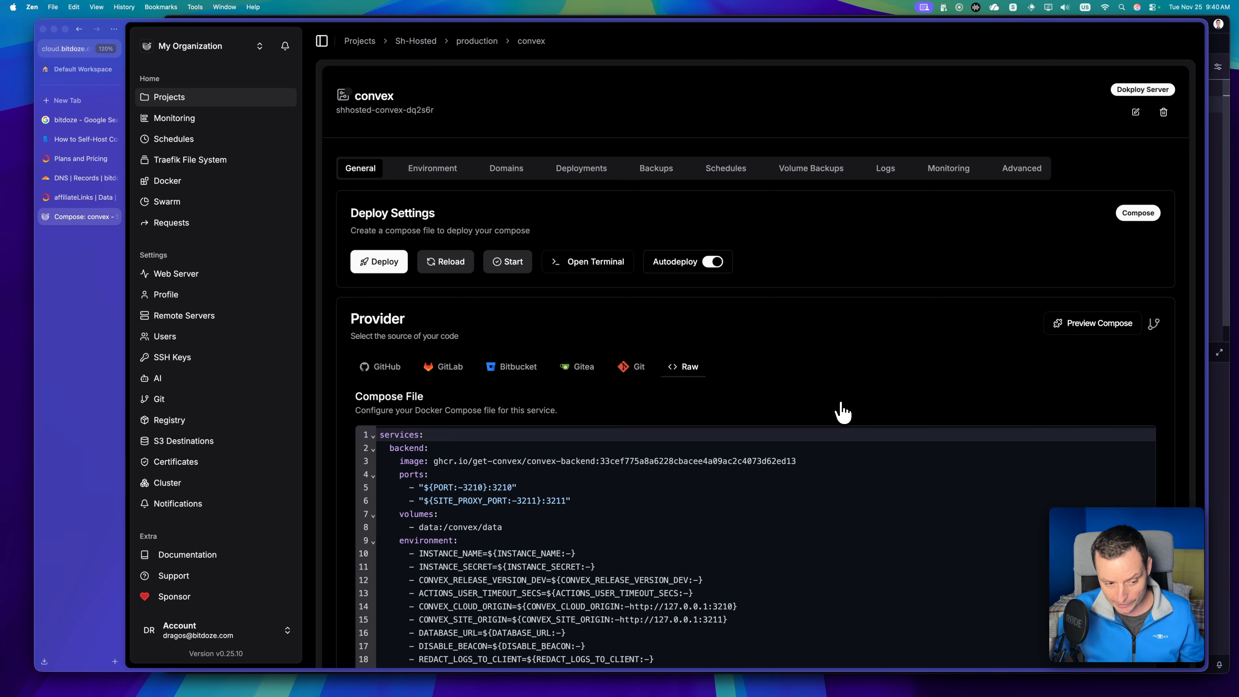
scroll(842, 412, "down", 5)
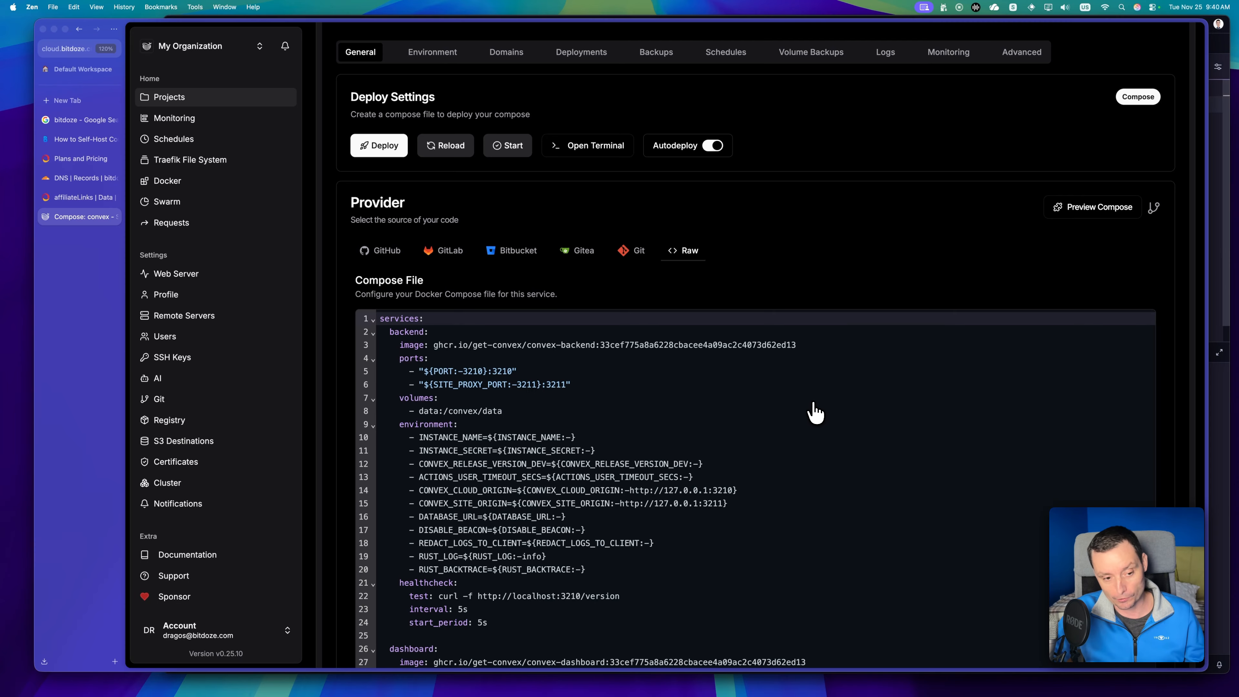
Switch to the Bit Doze article and copy its entire customized Docker Compose configuration, from services through the postgres-data volume.
left_click(51, 141)
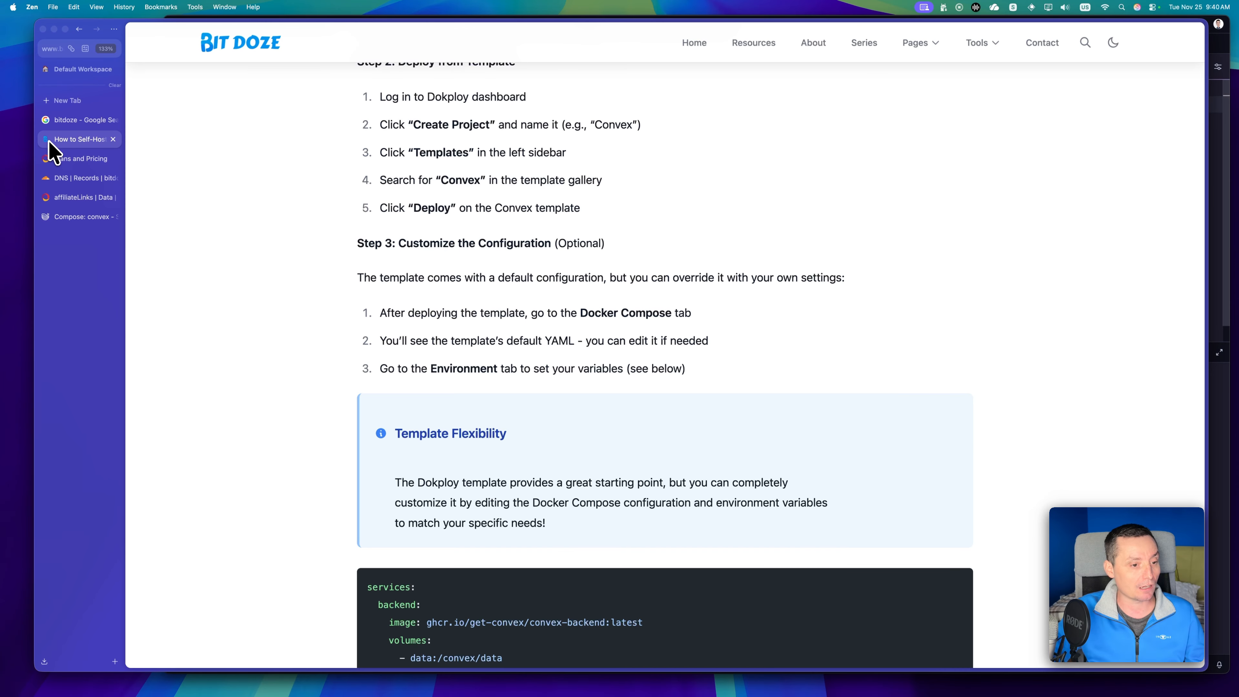
scroll(410, 296, "down", 5)
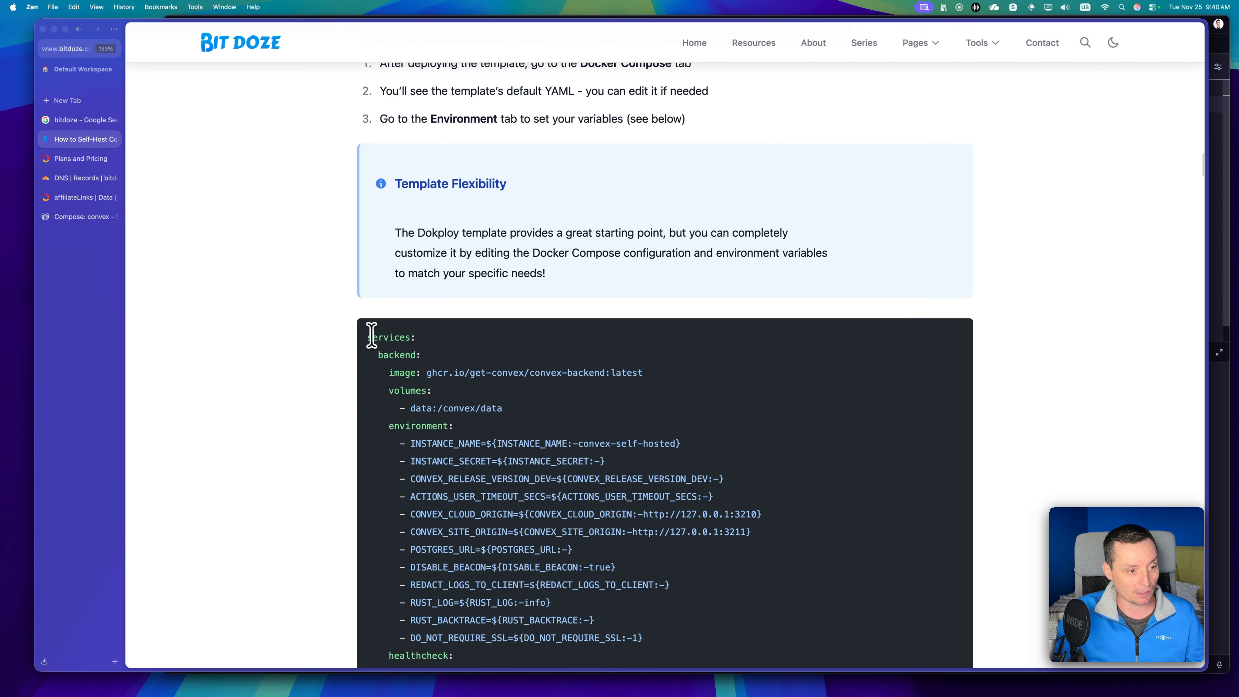
left_click_drag(367, 337, 483, 395)
scroll(442, 371, "down", 15)
scroll(448, 381, "up", 4)
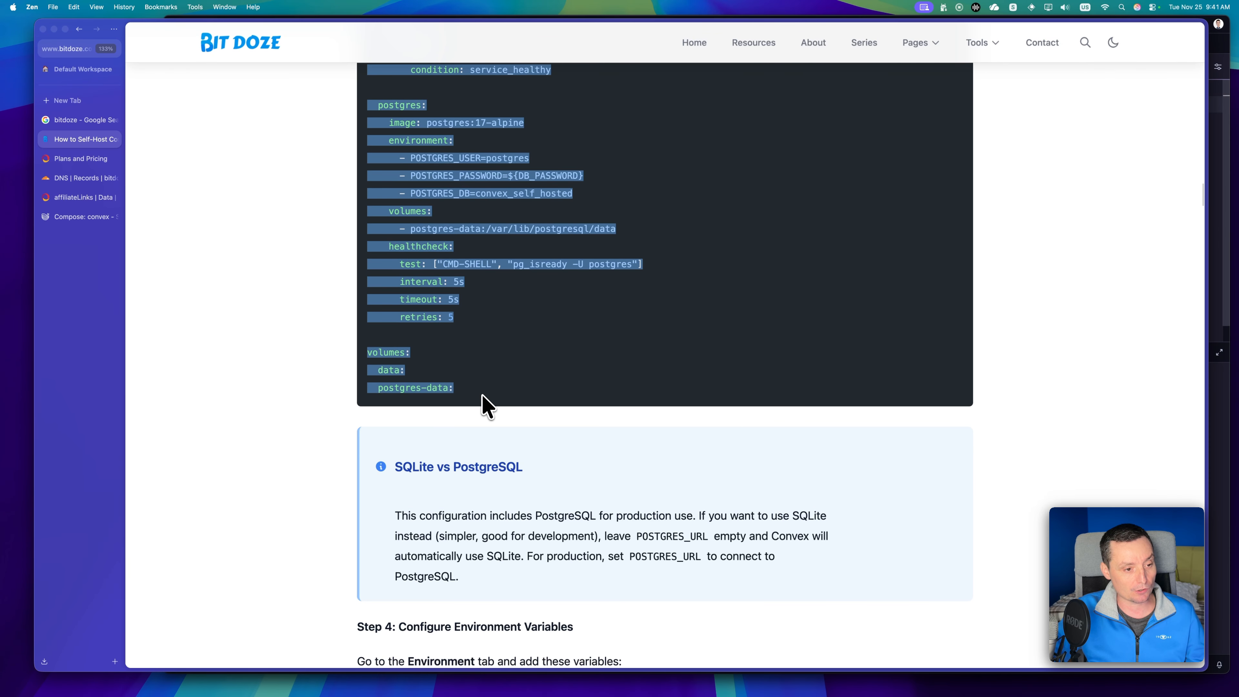
key("super+c")
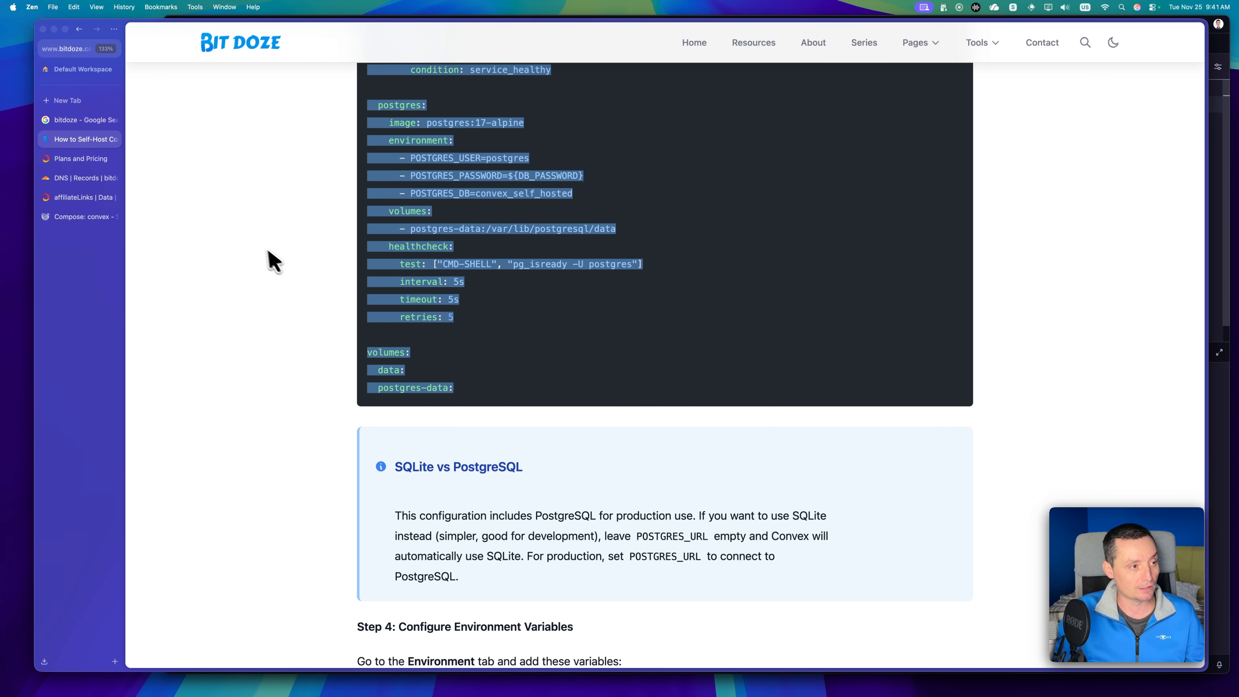
Return to Dokploy and replace the whole convex compose file with the configuration copied from the article.
left_click(80, 216)
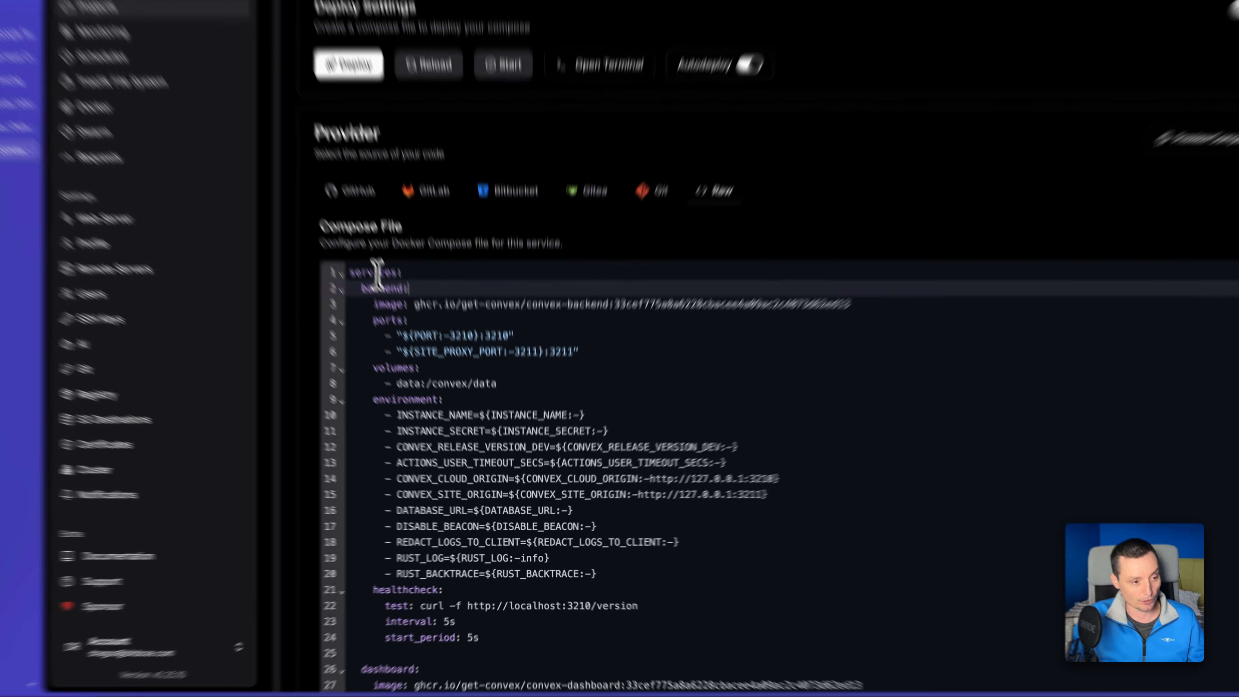
left_click(370, 269)
key("super+a")
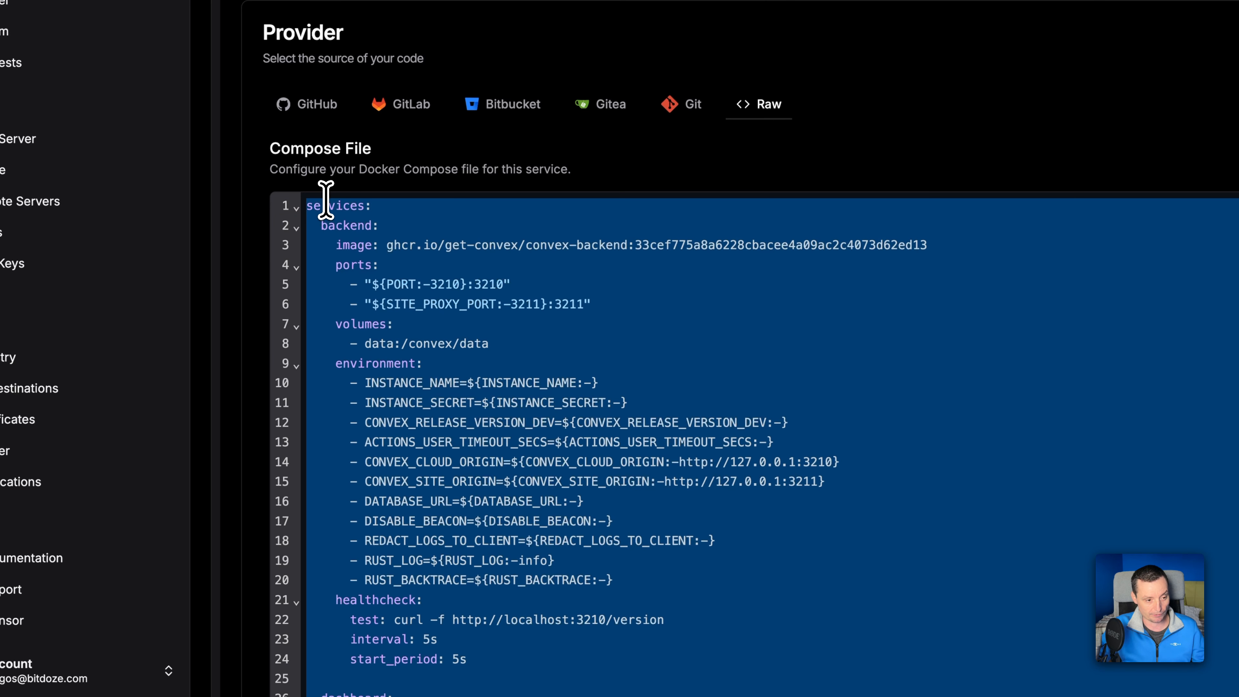
key("super+v")
scroll(567, 285, "up", 10)
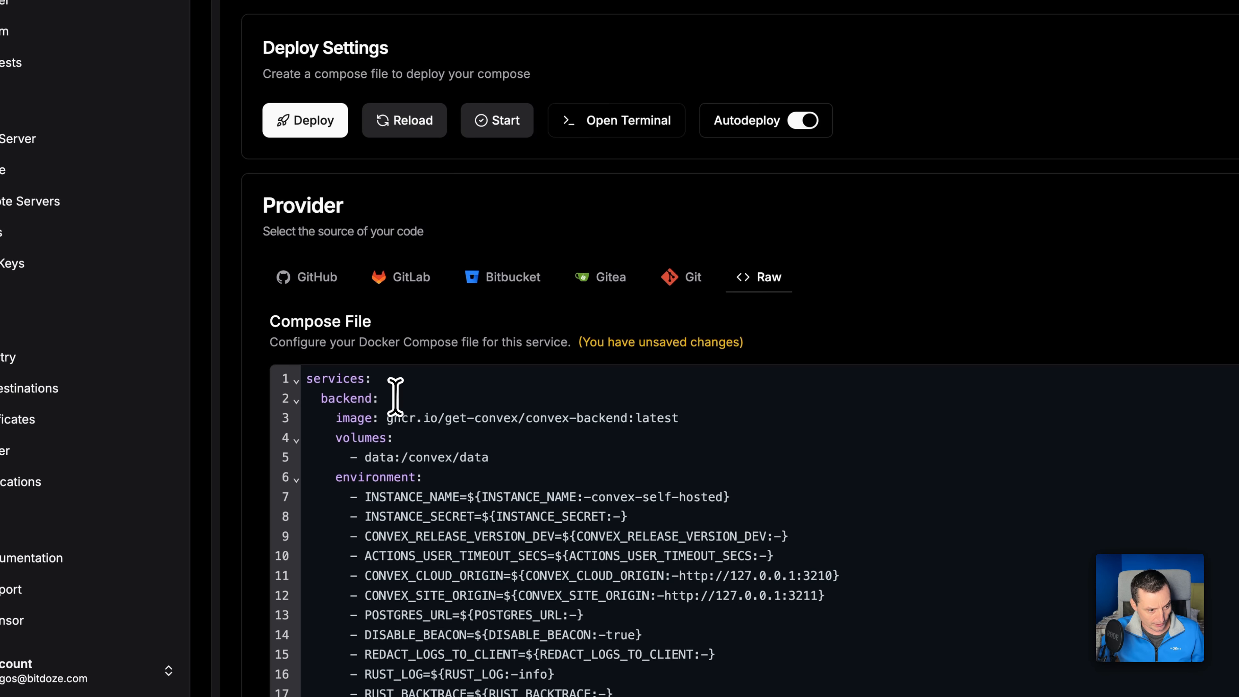
Examine the backend's image tag, INSTANCE_SECRET, CONVEX_CLOUD_ORIGIN and CONVEX_SITE_ORIGIN entries in the new compose file.
scroll(394, 393, "down", 1)
scroll(393, 399, "down", 1)
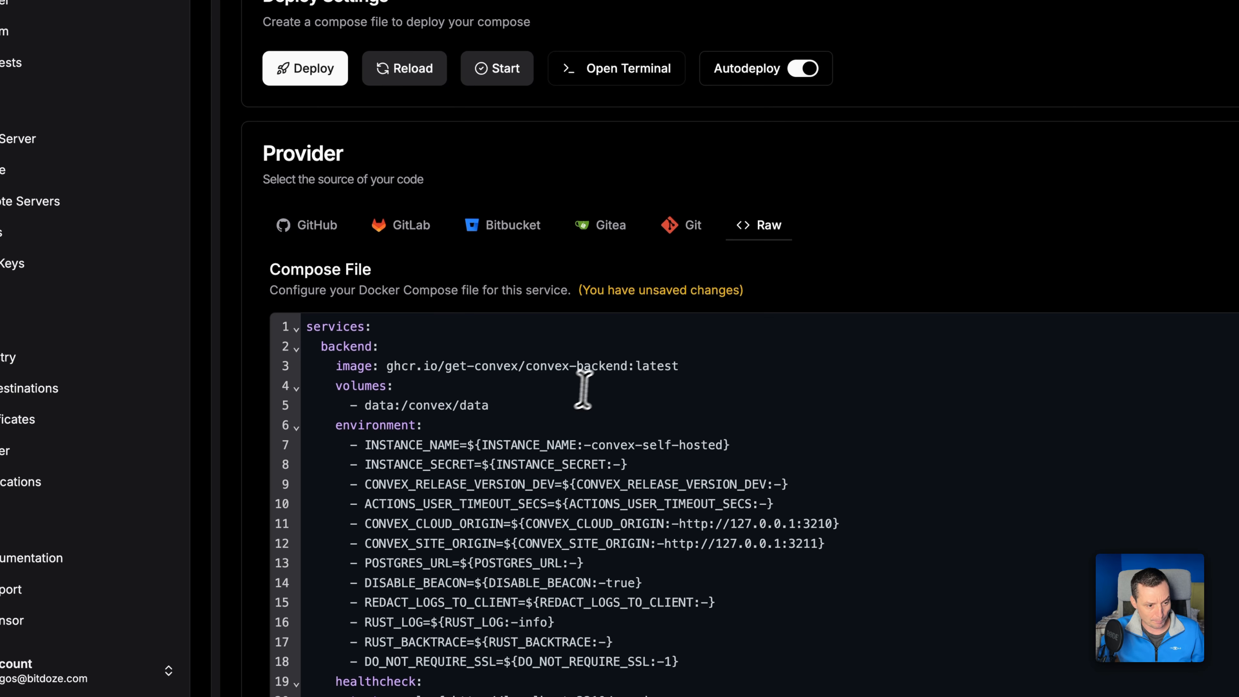
double_click(659, 364)
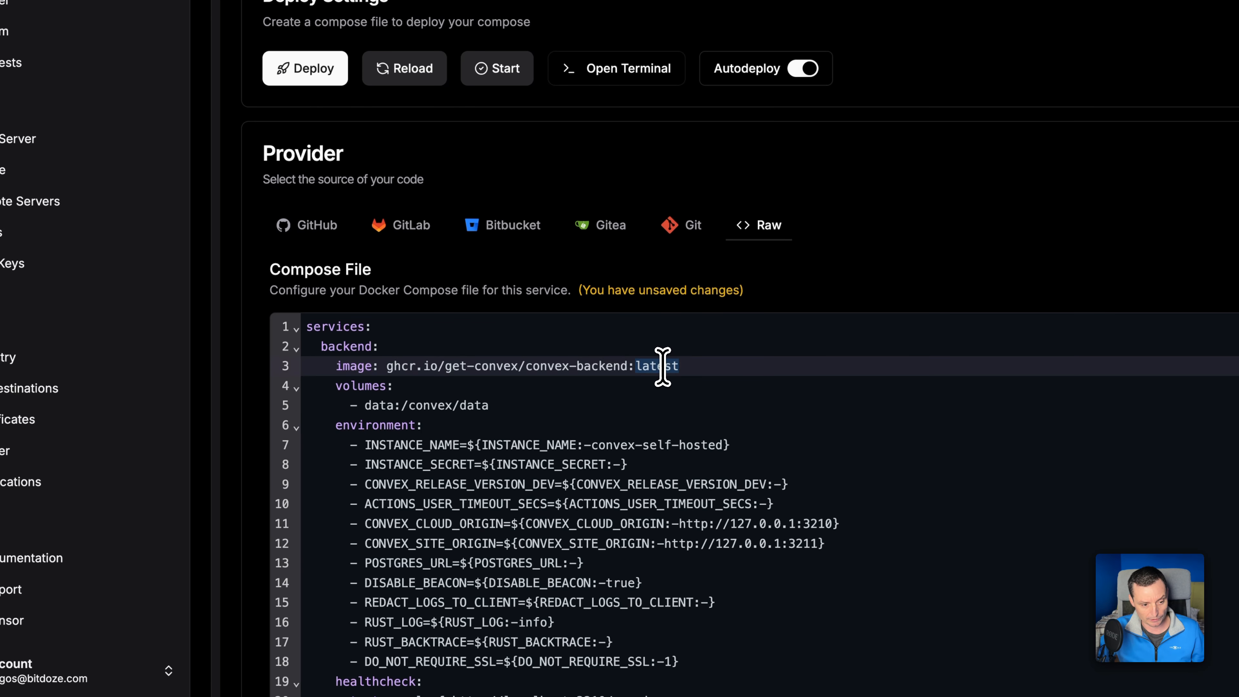
scroll(663, 364, "down", 3)
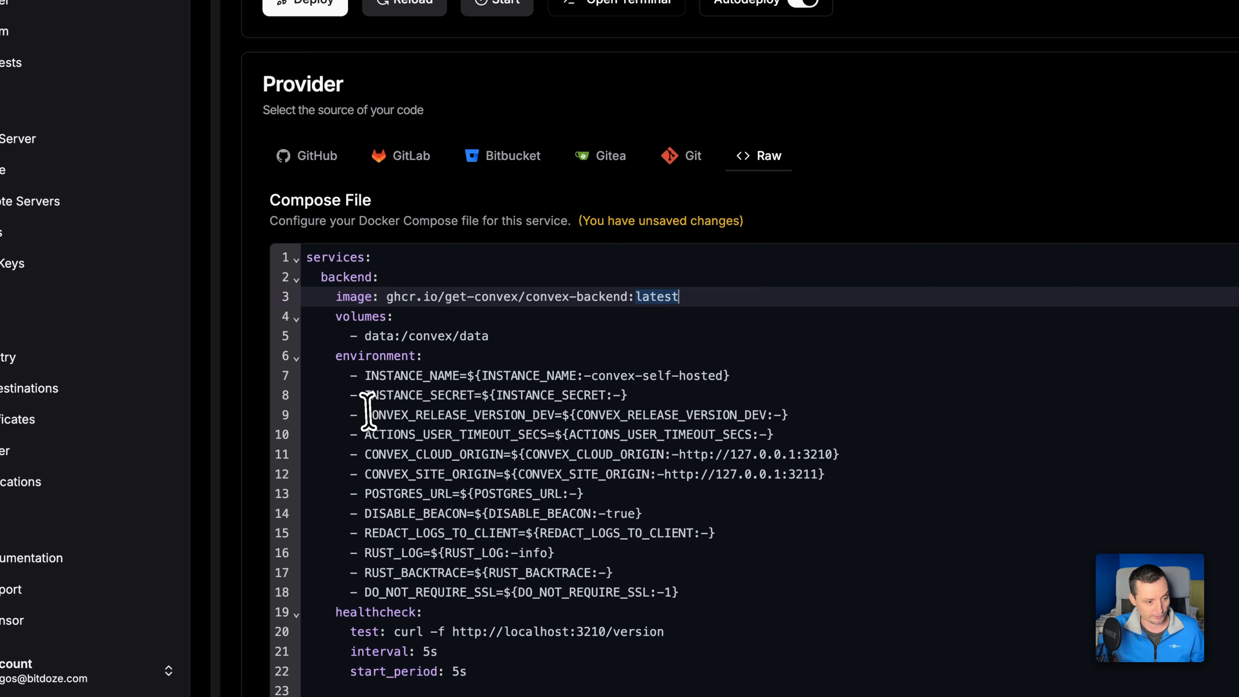
left_click_drag(356, 395, 647, 394)
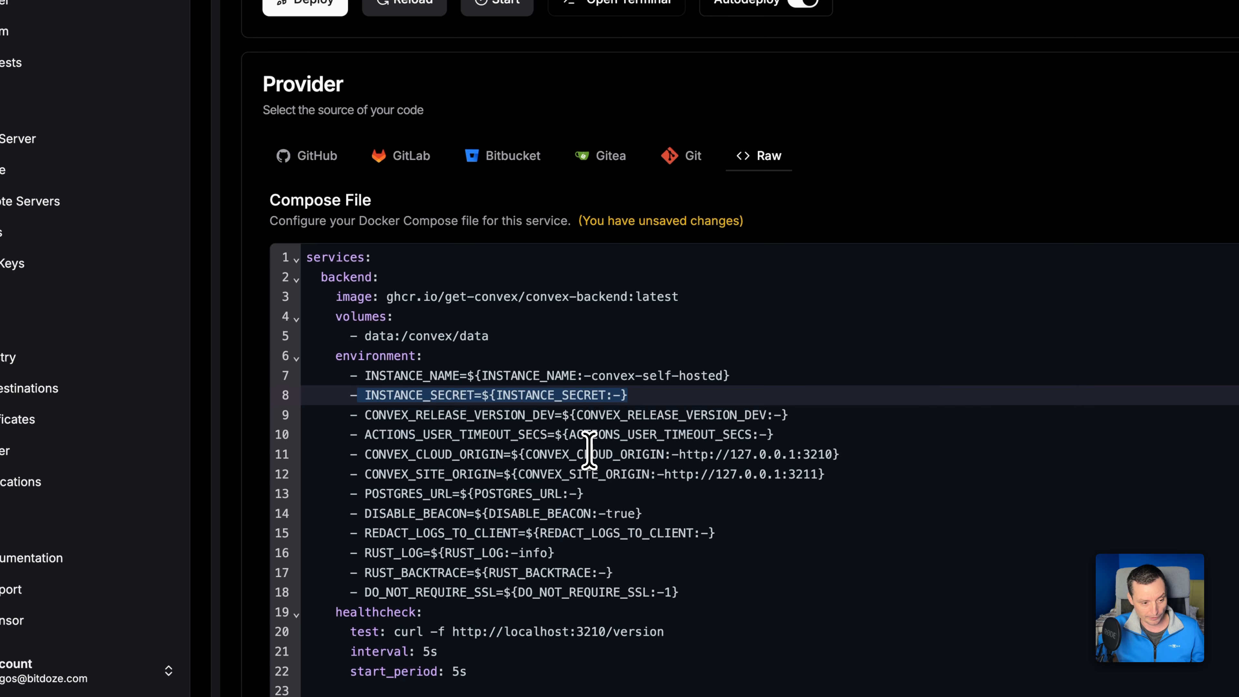
double_click(400, 455)
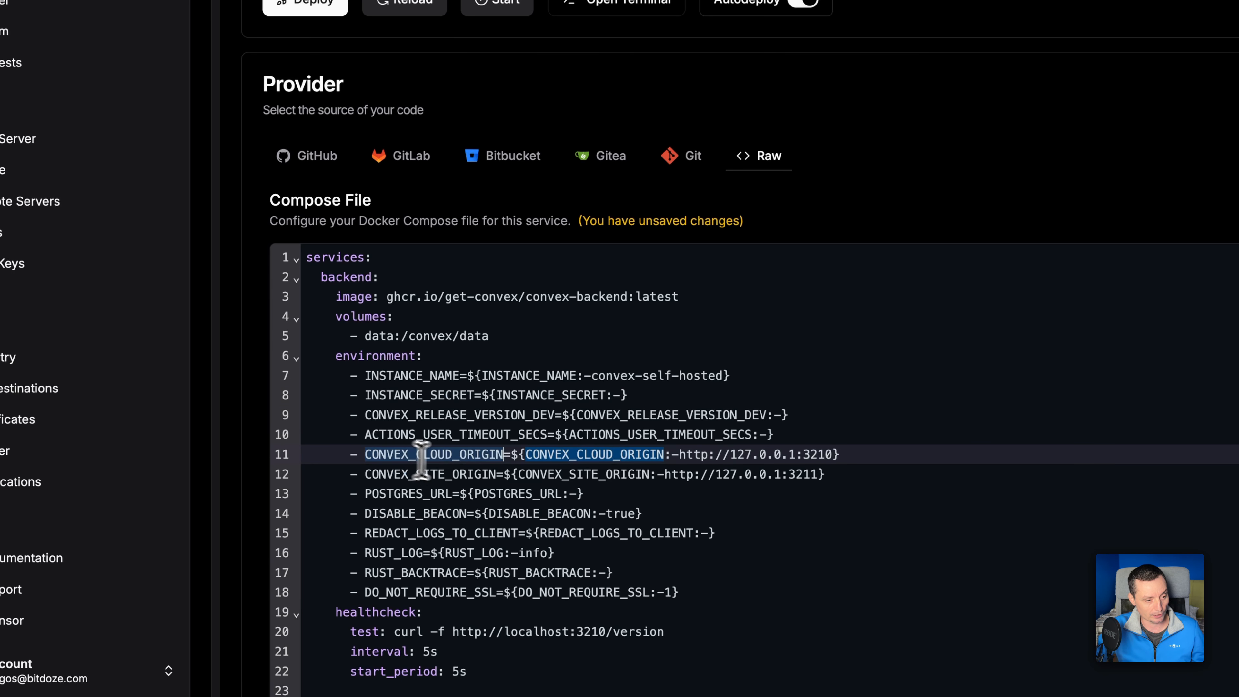
double_click(444, 474)
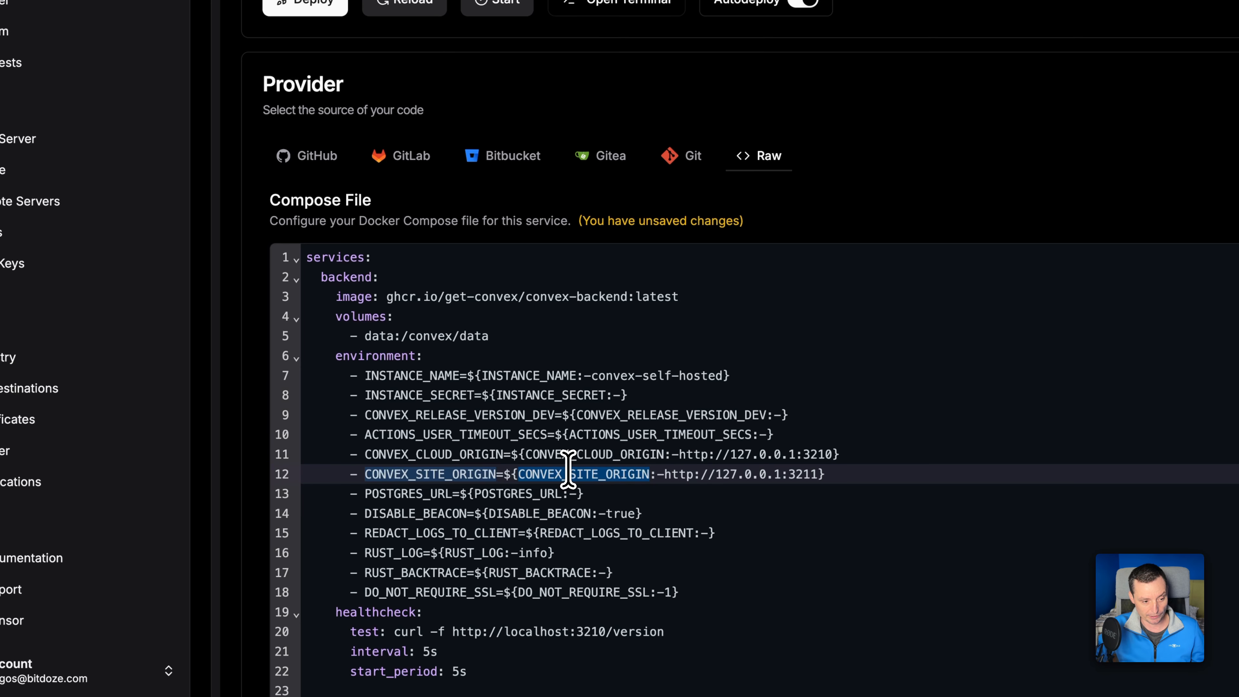
Examine the backend's POSTGRES_URL, DISABLE_BEACON and DO_NOT_REQUIRE_SSL environment variables.
double_click(396, 494)
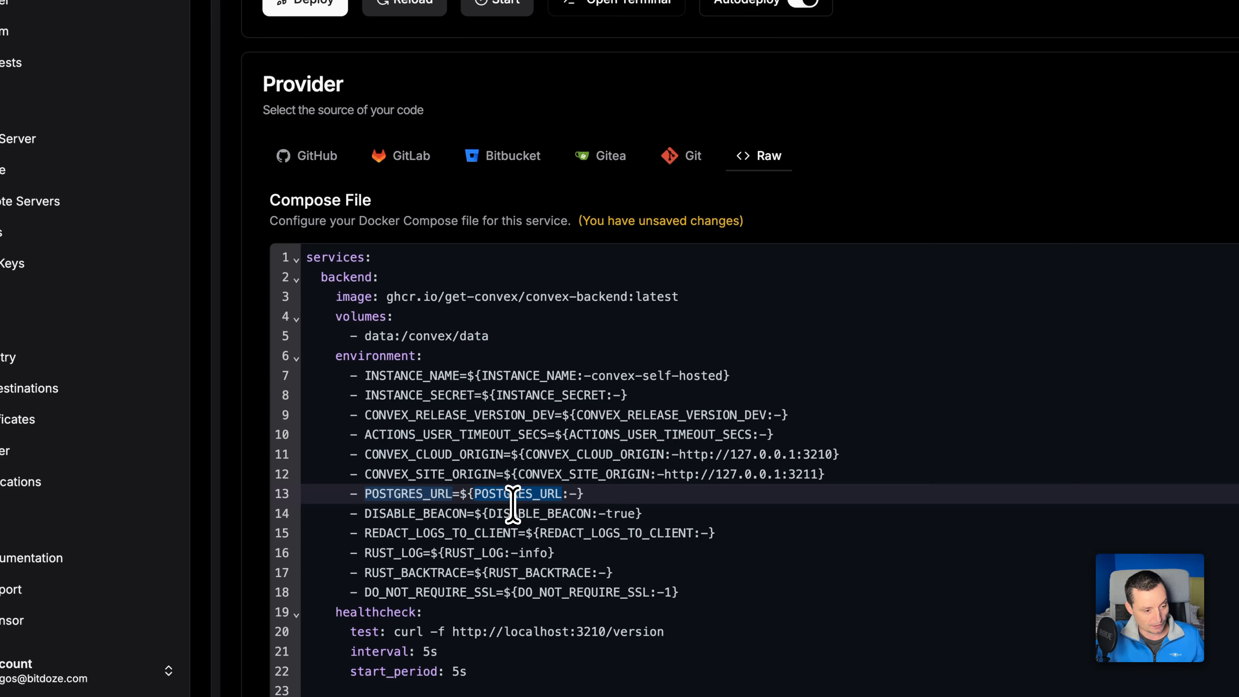
left_click(409, 513)
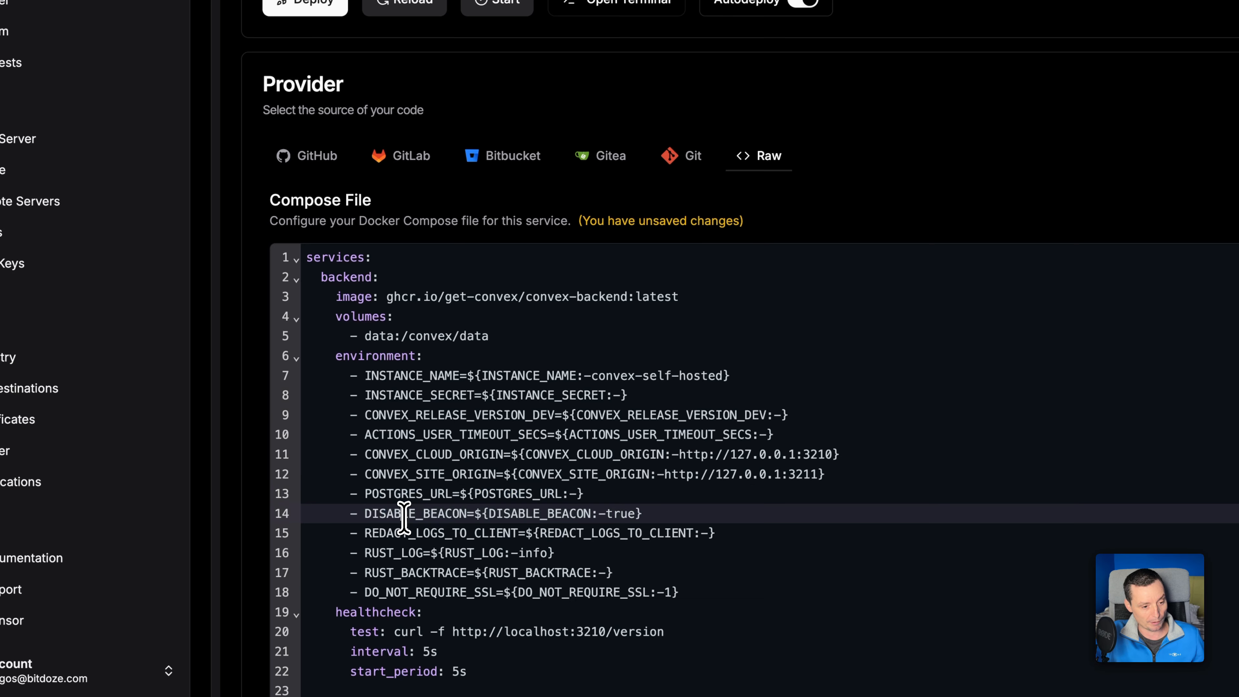
triple_click(439, 516)
left_click(601, 514)
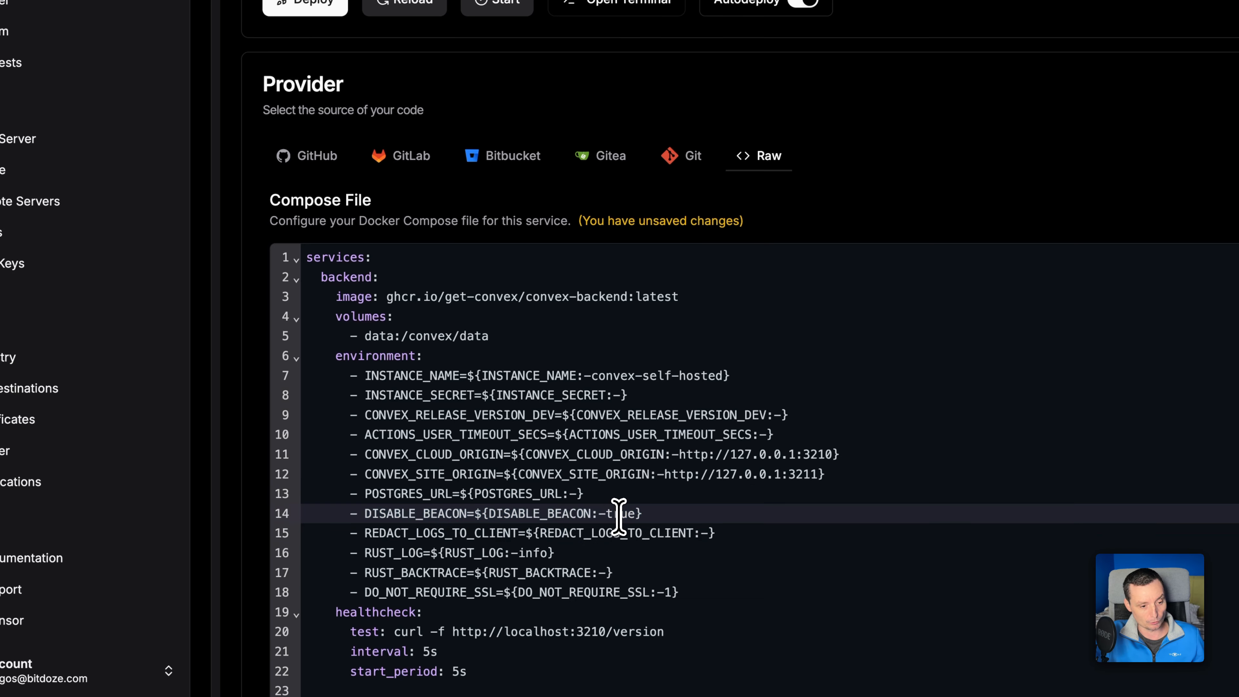
double_click(618, 513)
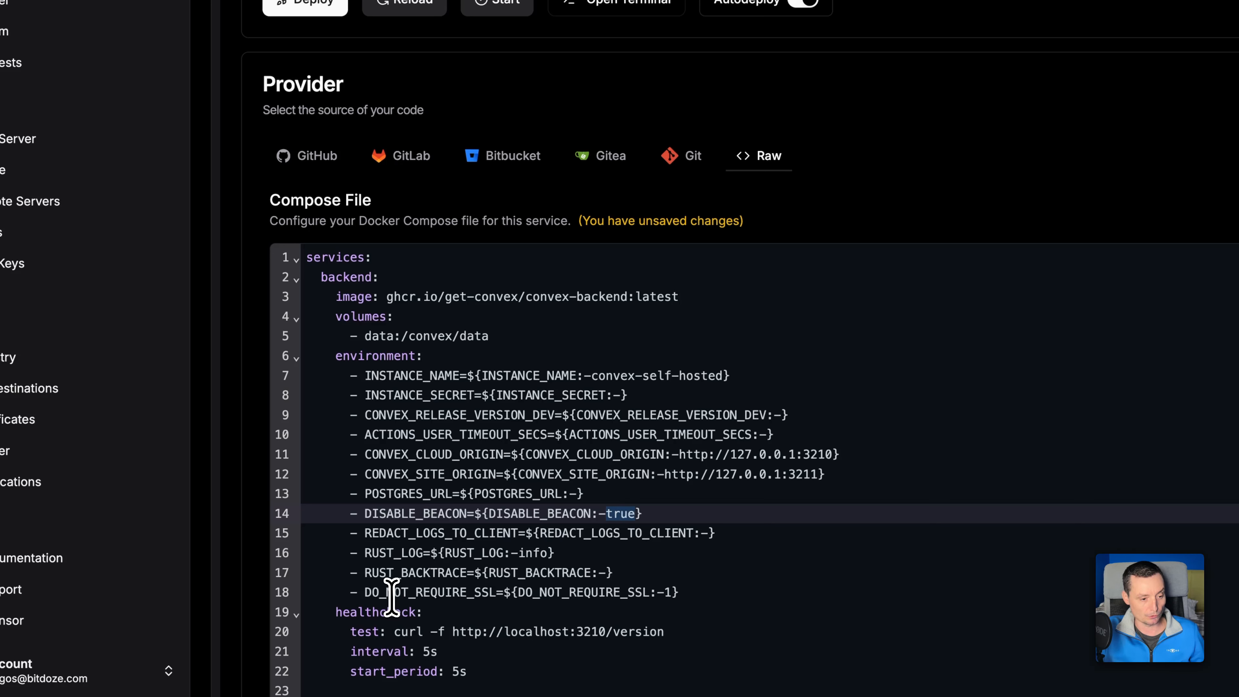
double_click(467, 592)
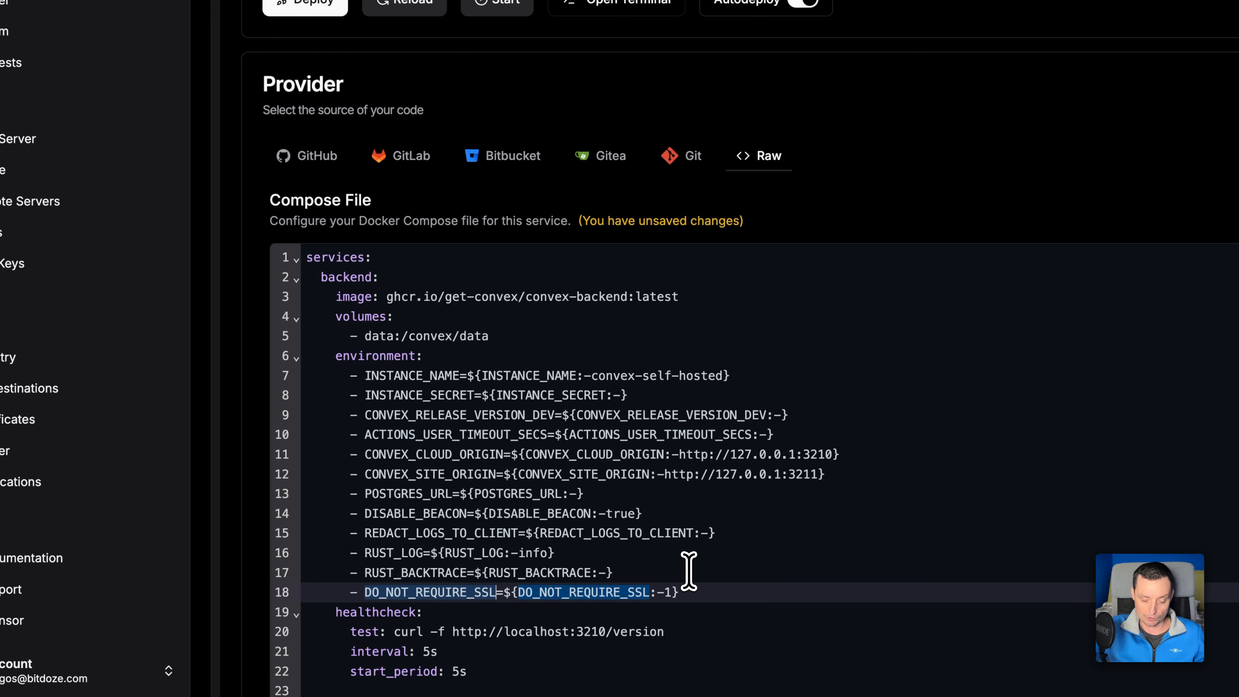
scroll(688, 571, "up", 1)
scroll(688, 571, "down", 3)
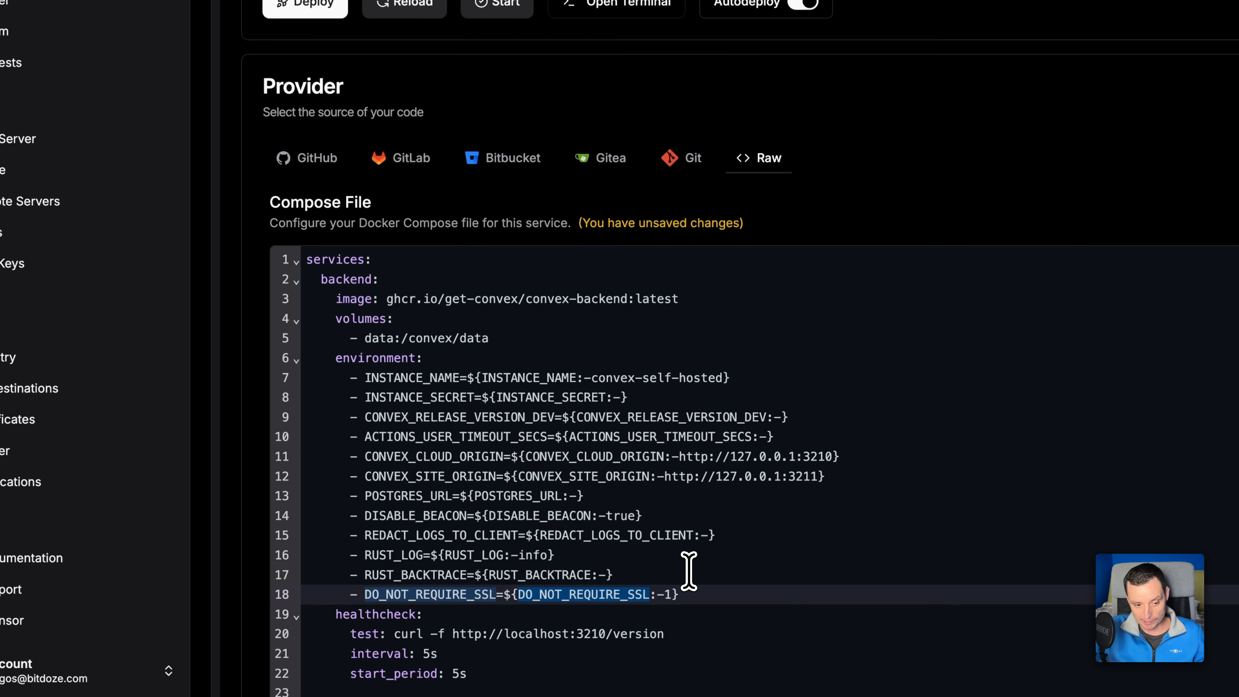
Examine the dashboard service and the postgres service's image, user, password variable, database name and volume in the compose file.
scroll(689, 571, "down", 3)
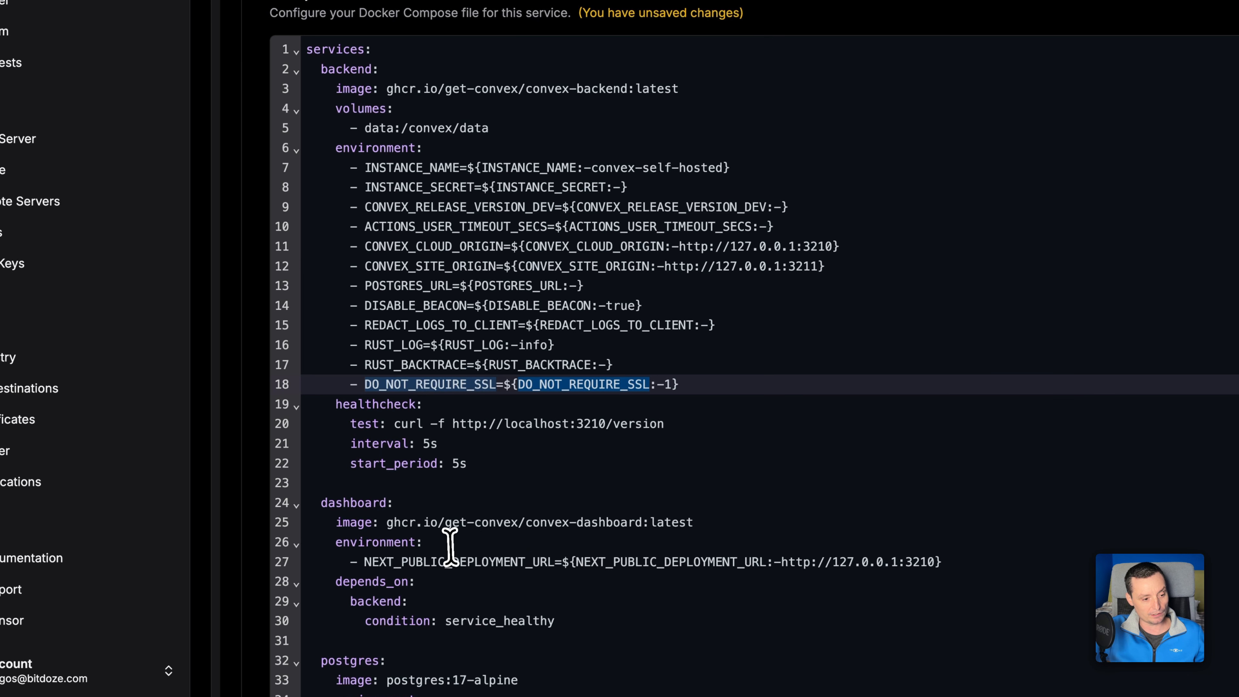
scroll(454, 546, "down", 2)
scroll(456, 544, "down", 2)
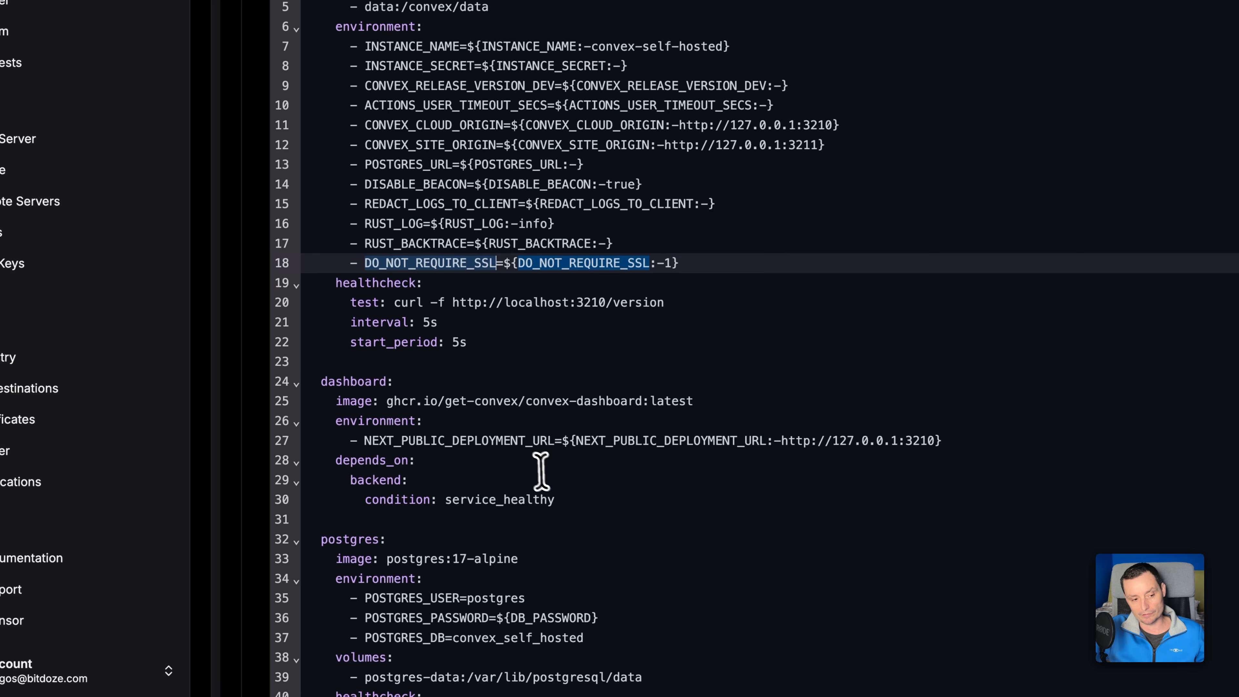
scroll(531, 470, "down", 3)
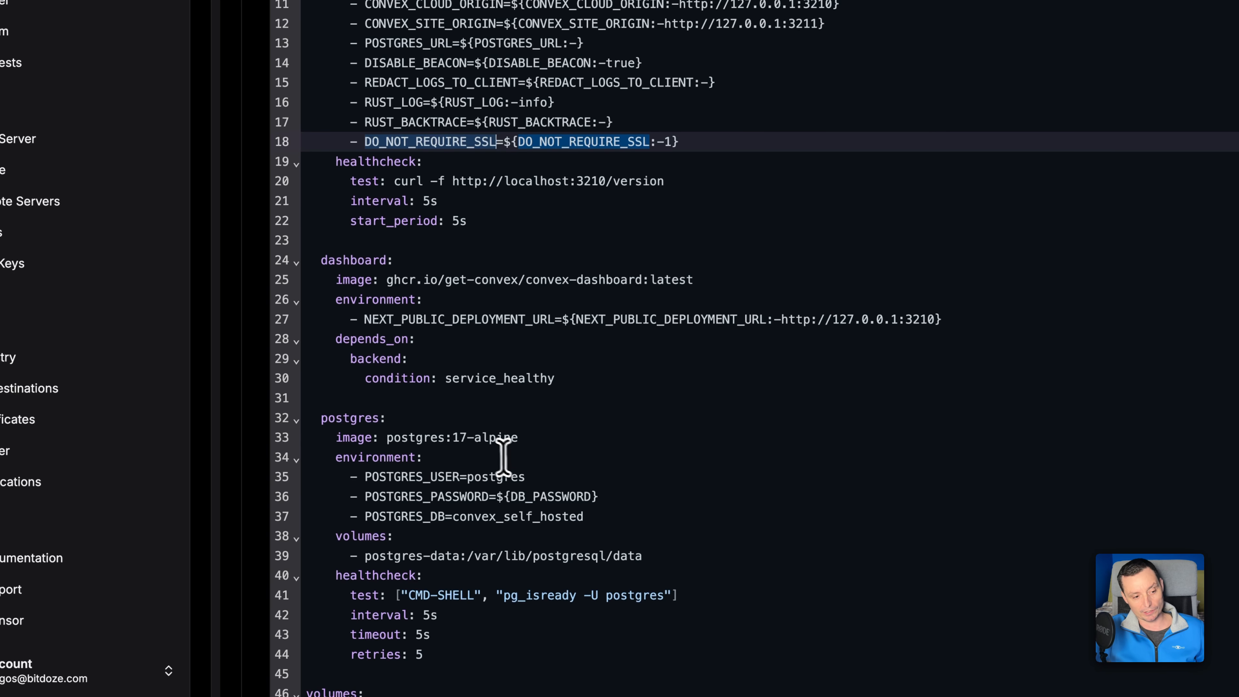
left_click(431, 426)
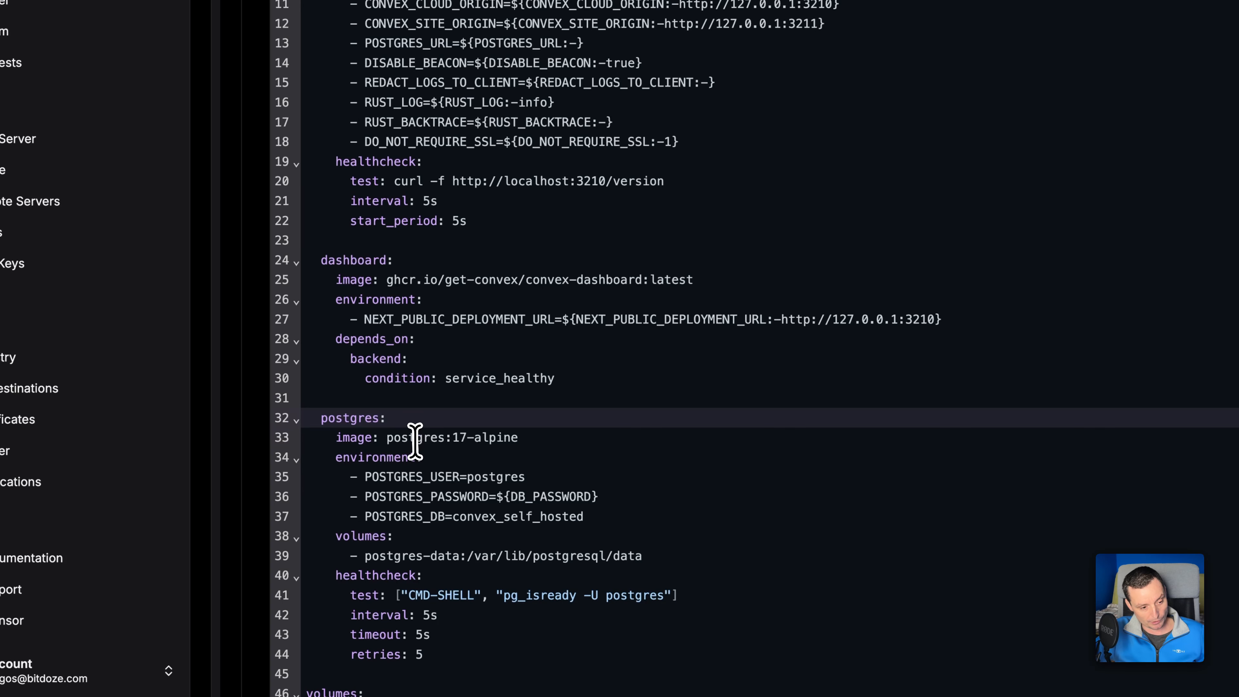
left_click_drag(415, 436, 483, 438)
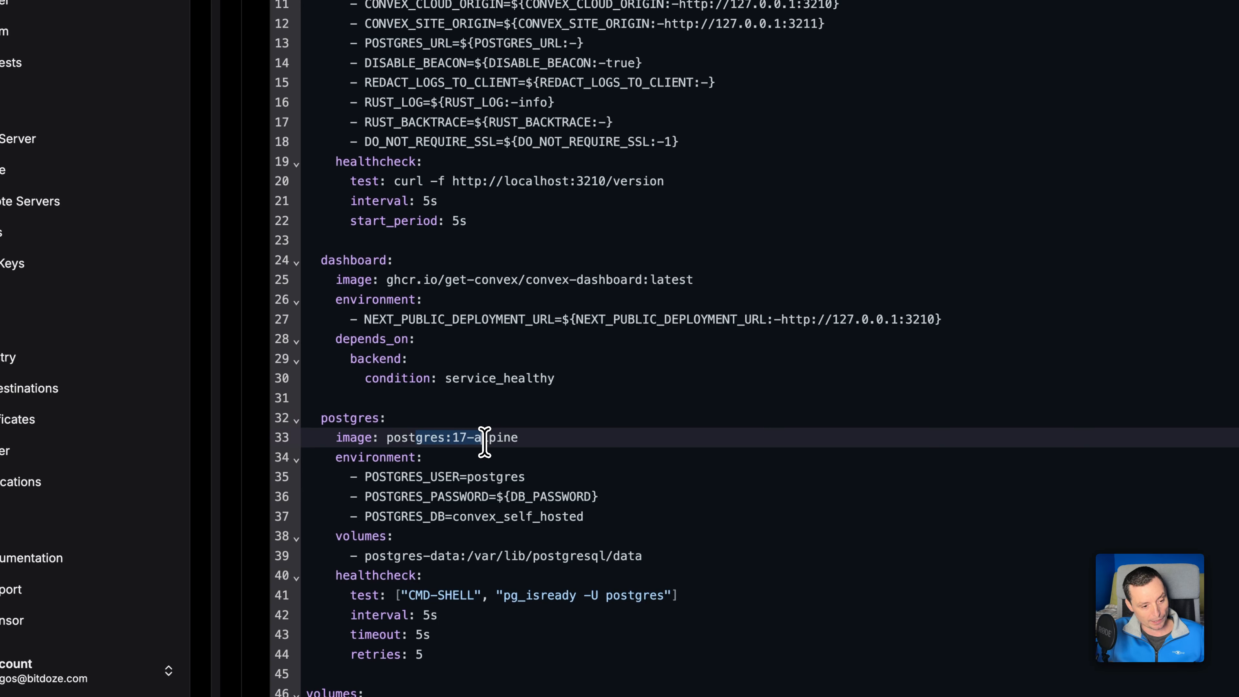
left_click_drag(365, 559, 453, 556)
left_click(508, 521)
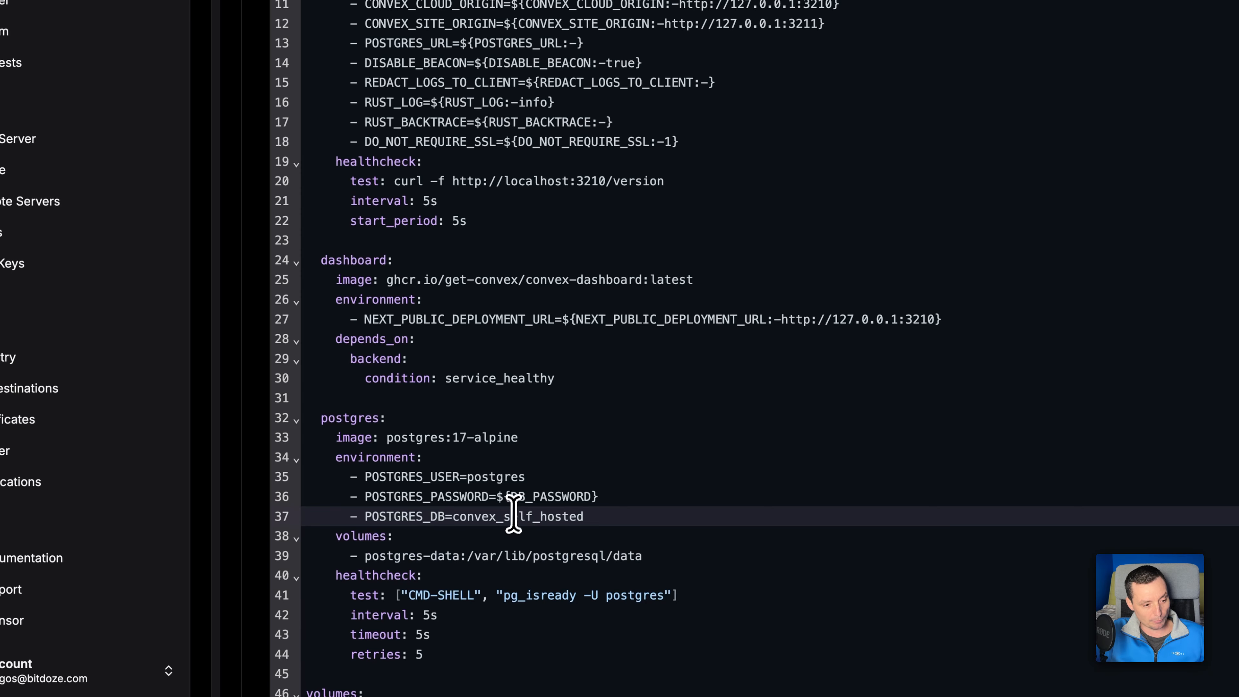
double_click(544, 496)
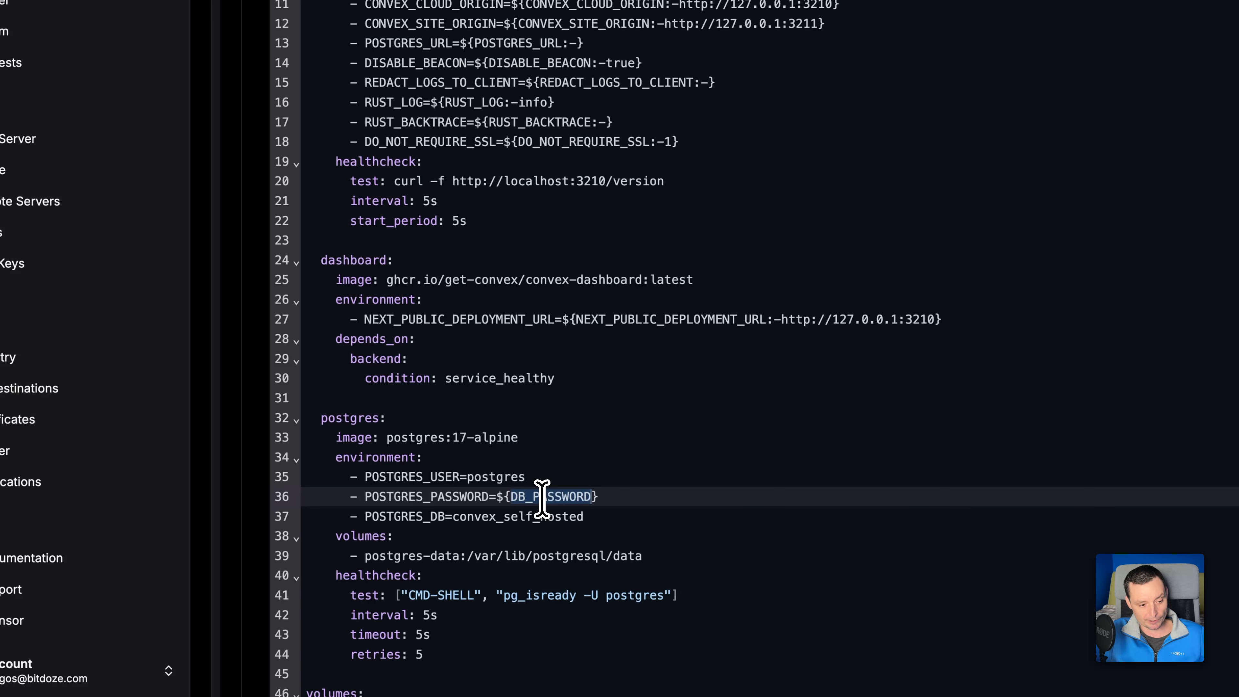
double_click(480, 516)
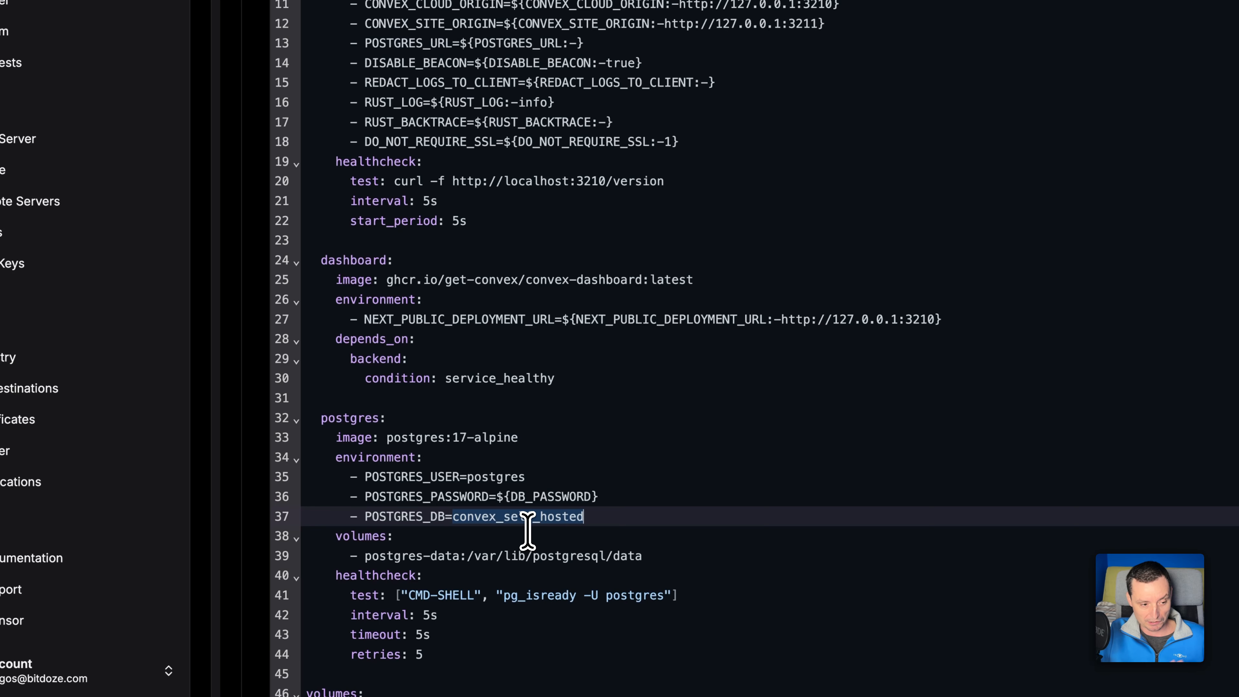
double_click(506, 476)
scroll(506, 476, "down", 4)
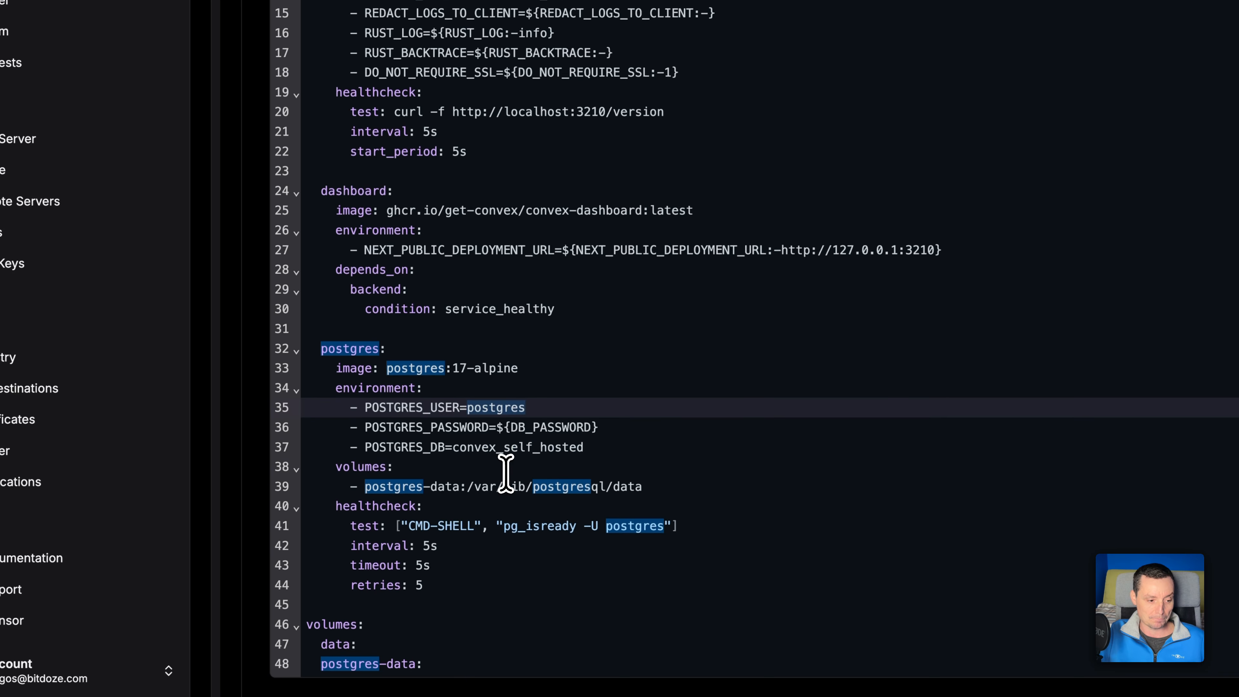
Save the updated compose file and reveal the convex service's environment variables.
left_click(418, 577)
type(":")
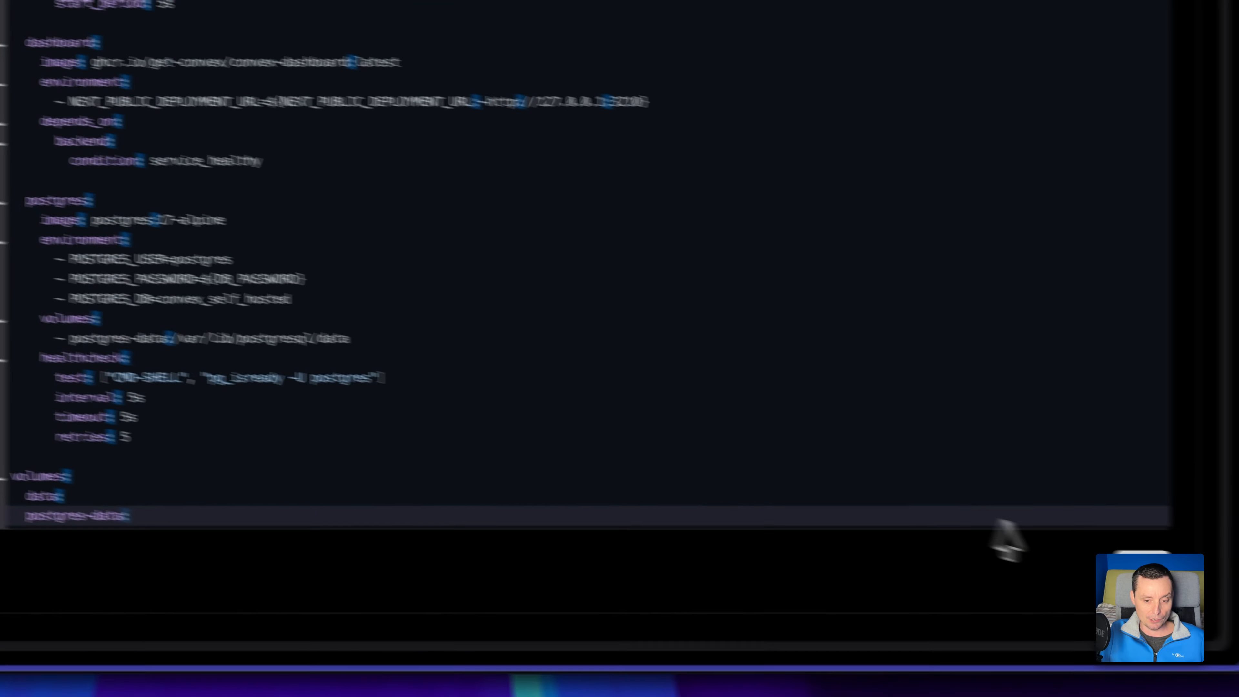
left_click(1238, 634)
scroll(630, 407, "up", 10)
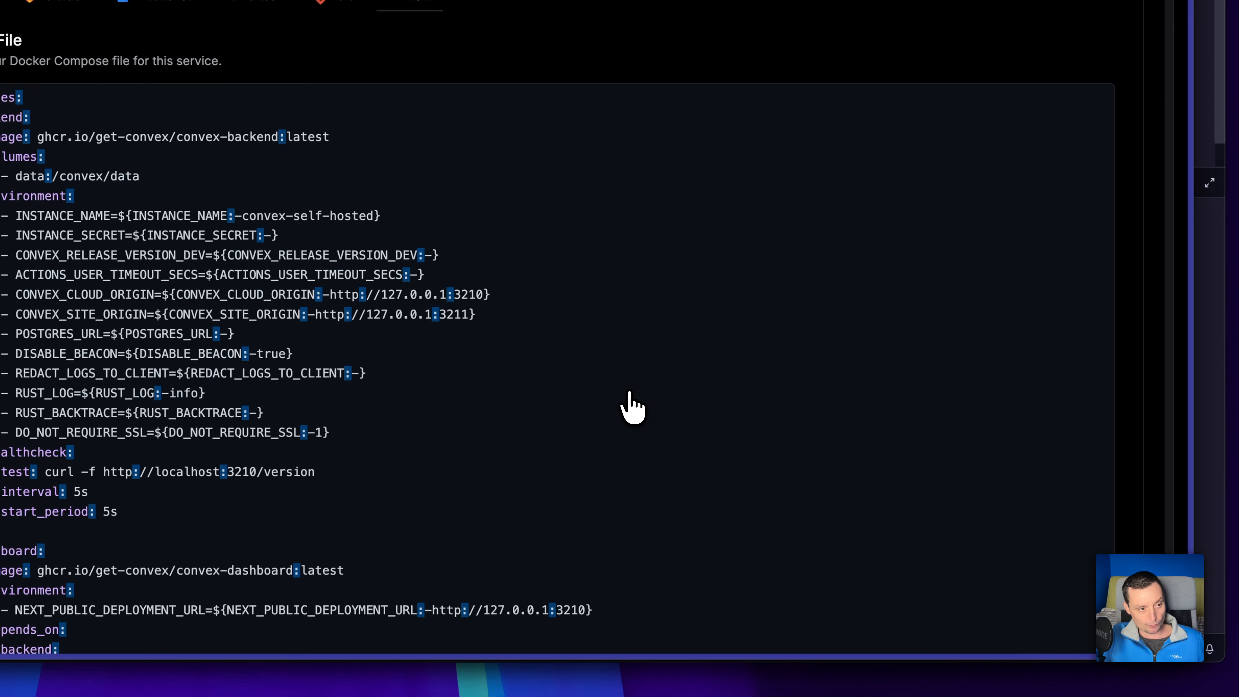
scroll(629, 393, "up", 4)
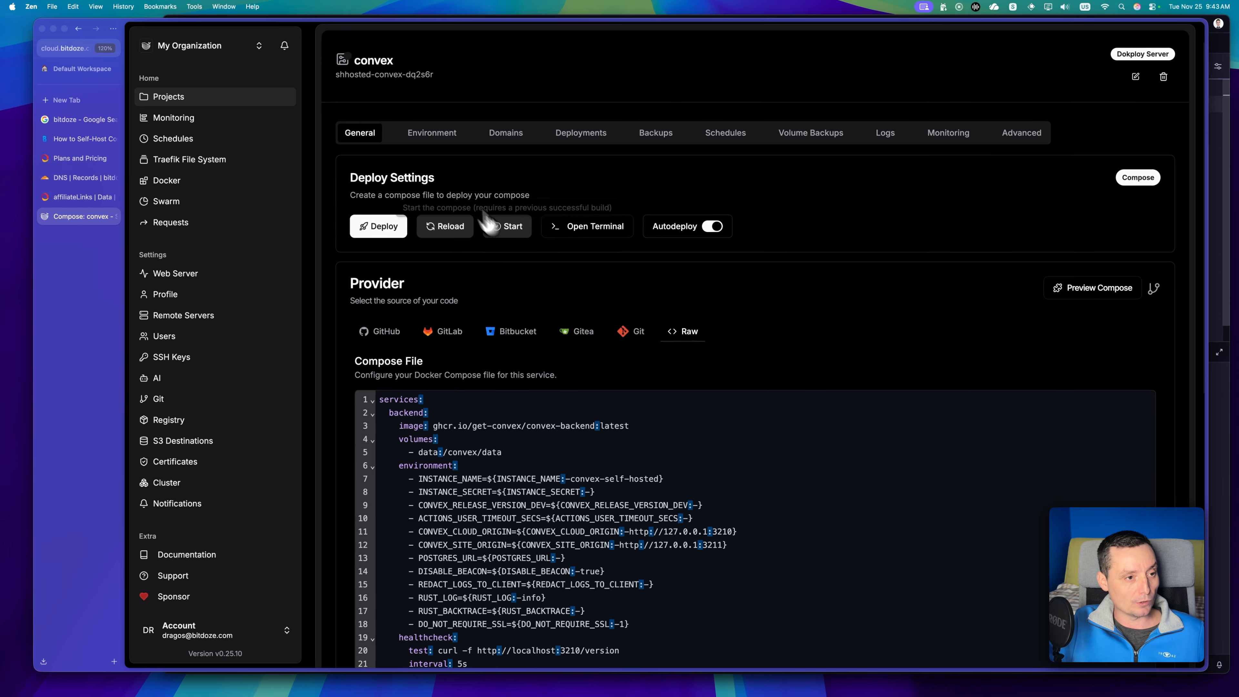
left_click(430, 132)
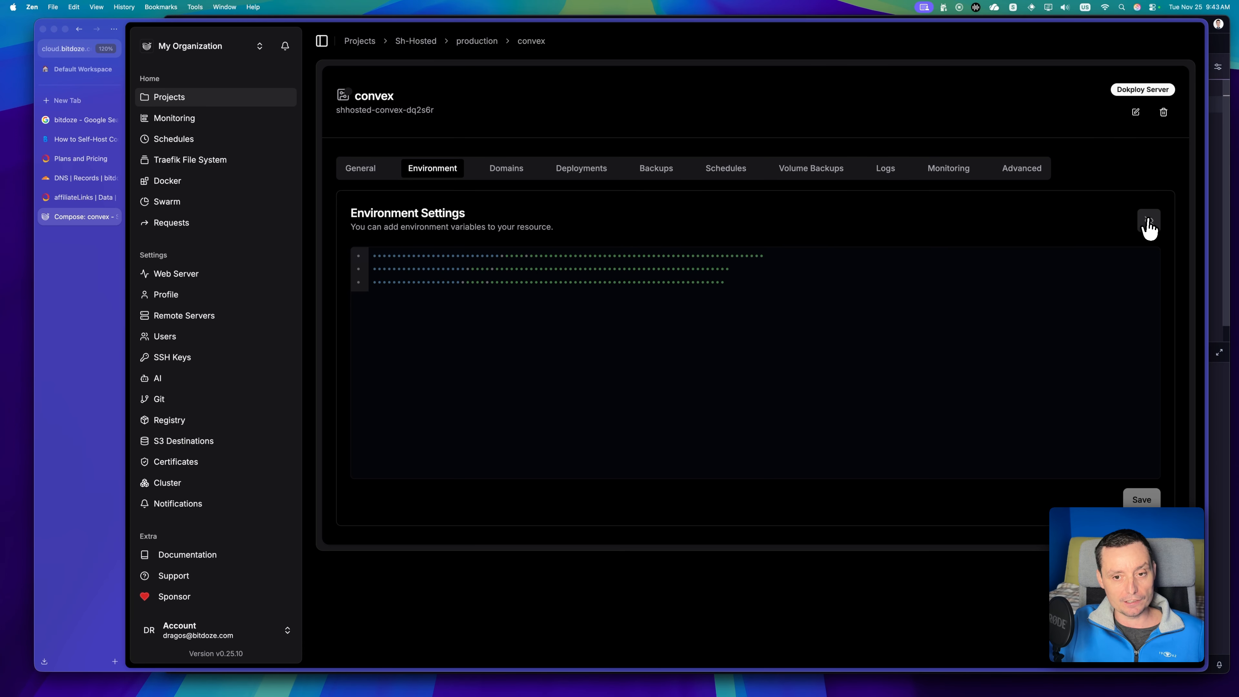
left_click(1148, 222)
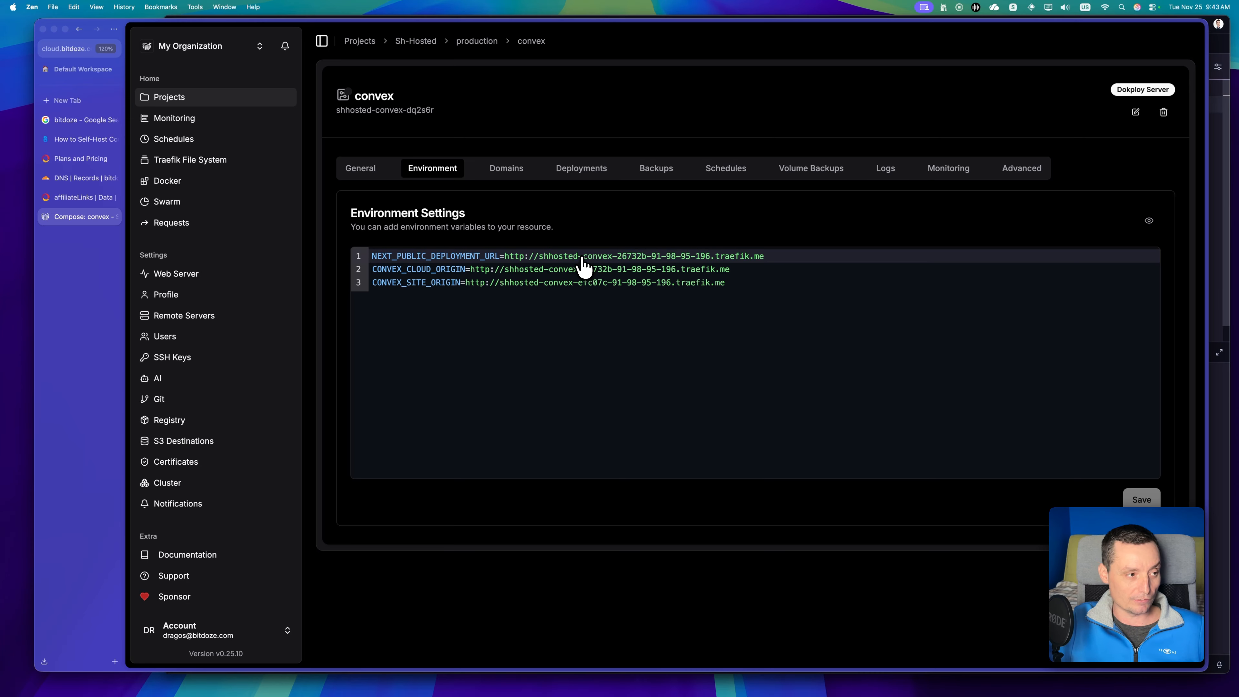
Switch to the Cloudflare DNS records of bitdoze.com and examine the name and target IP of the *.convex A record.
left_click(73, 179)
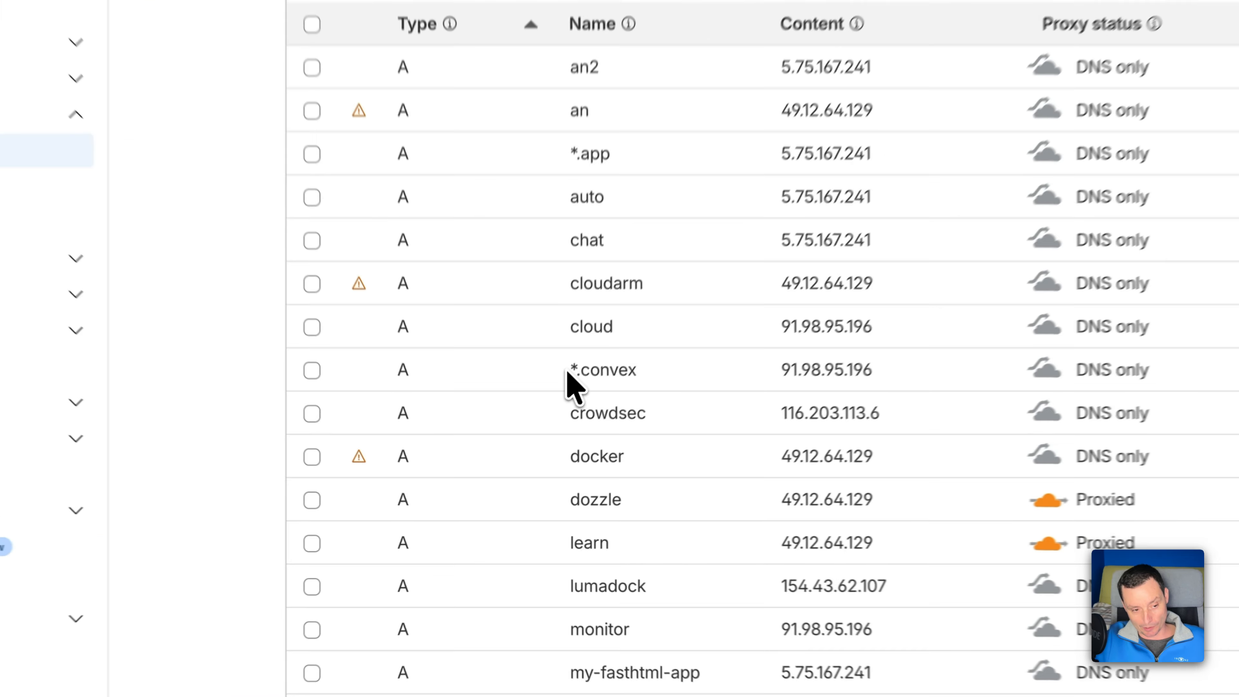
left_click_drag(530, 454, 563, 453)
left_click_drag(636, 359, 656, 360)
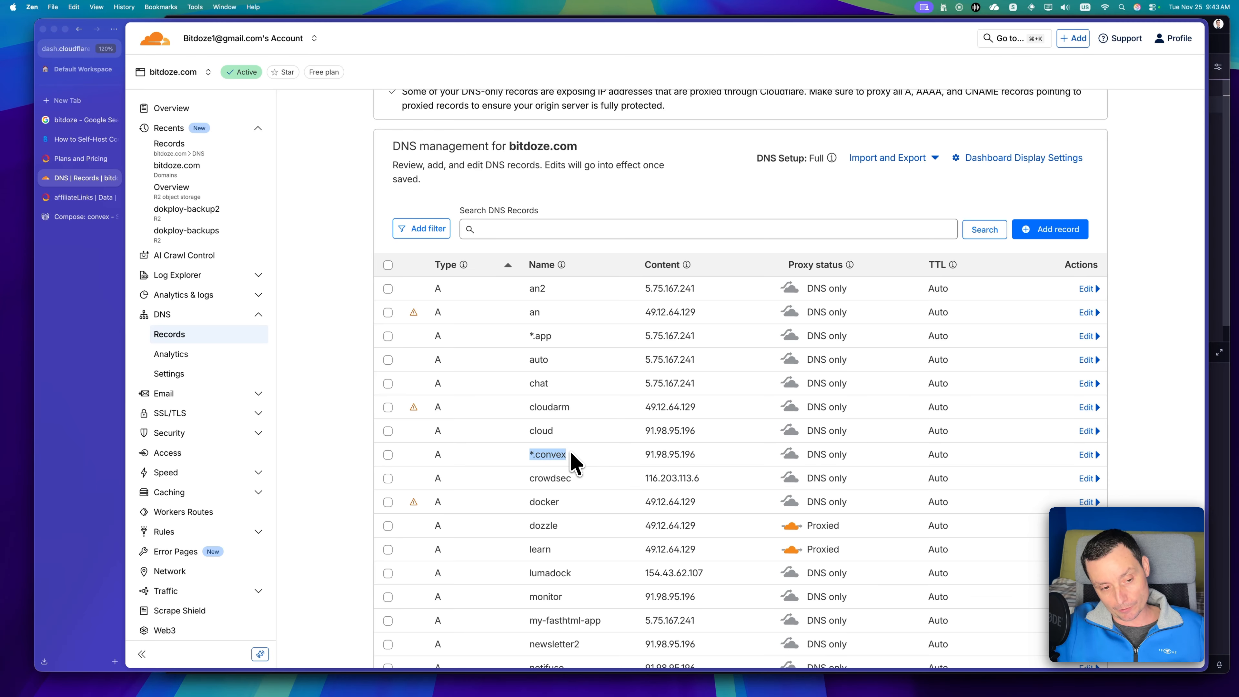
left_click_drag(696, 457, 619, 455)
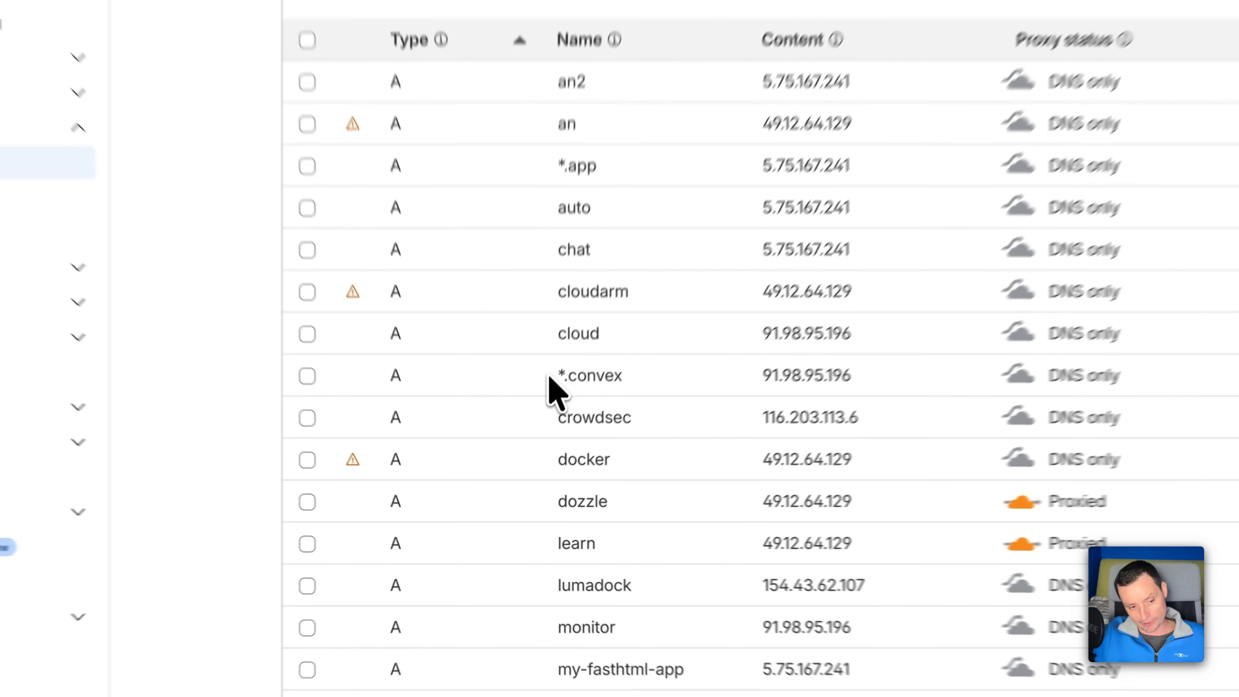
triple_click(557, 454)
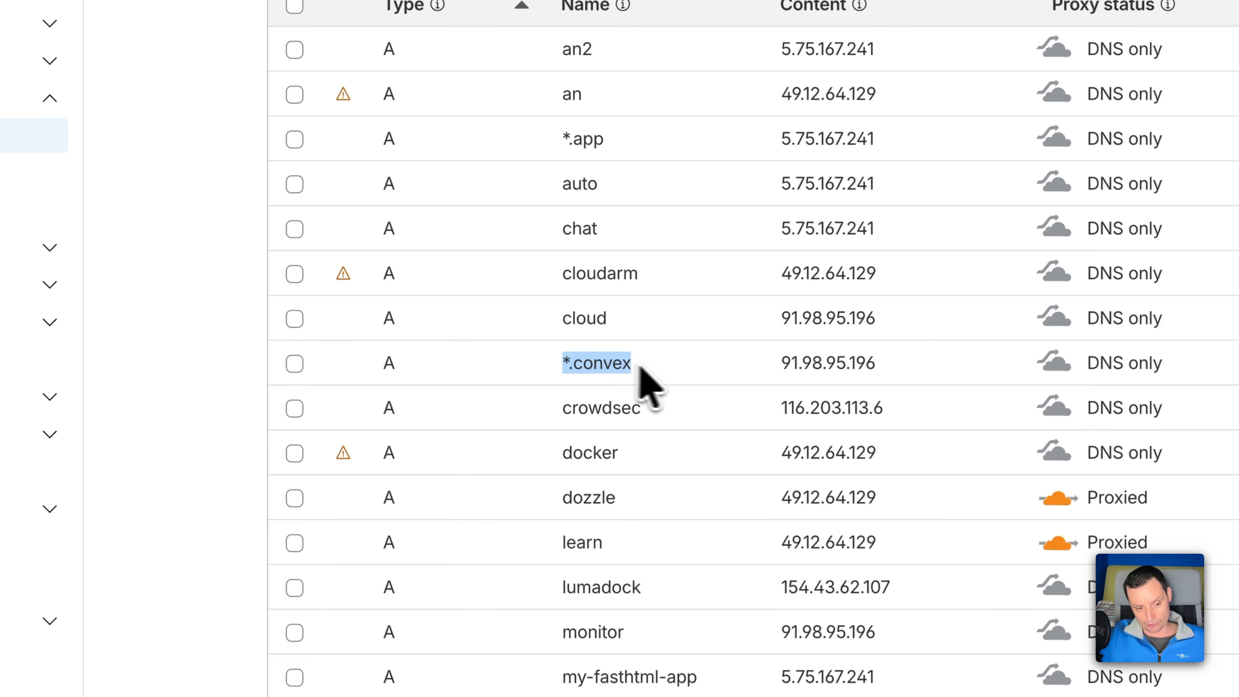
left_click_drag(638, 367, 868, 355)
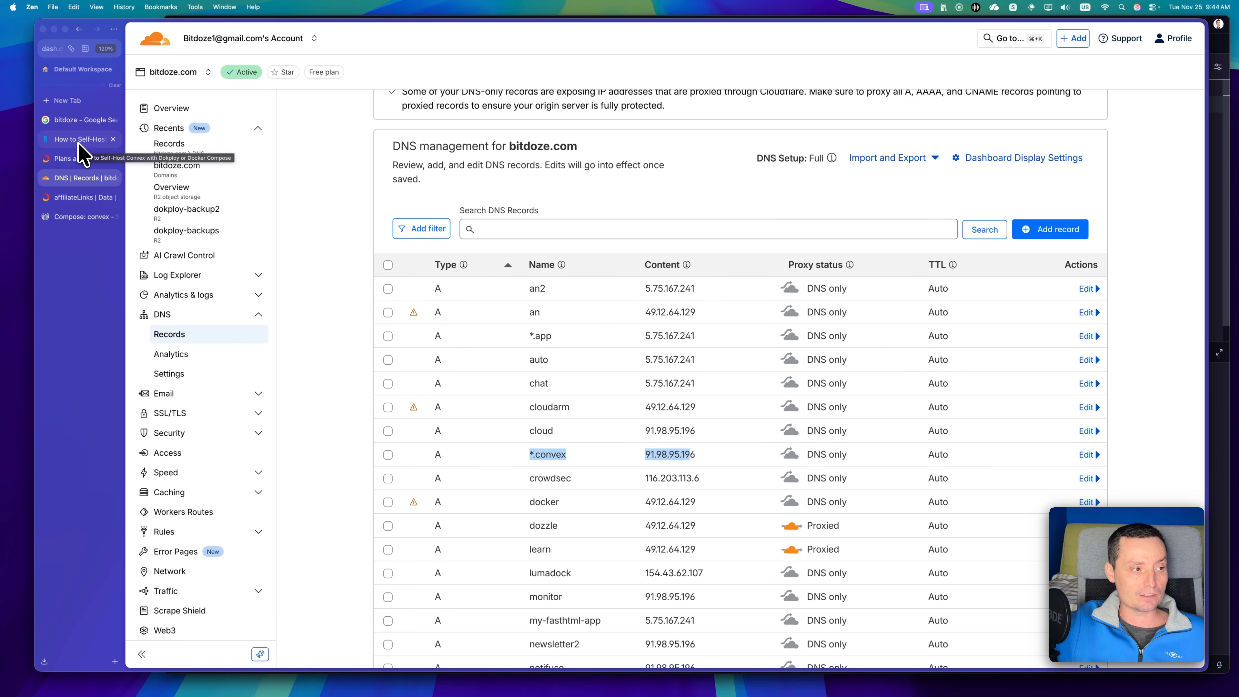
Return to the Bit Doze article and copy the three URL variables from Option B: Use Your Own Domain.
left_click(80, 217)
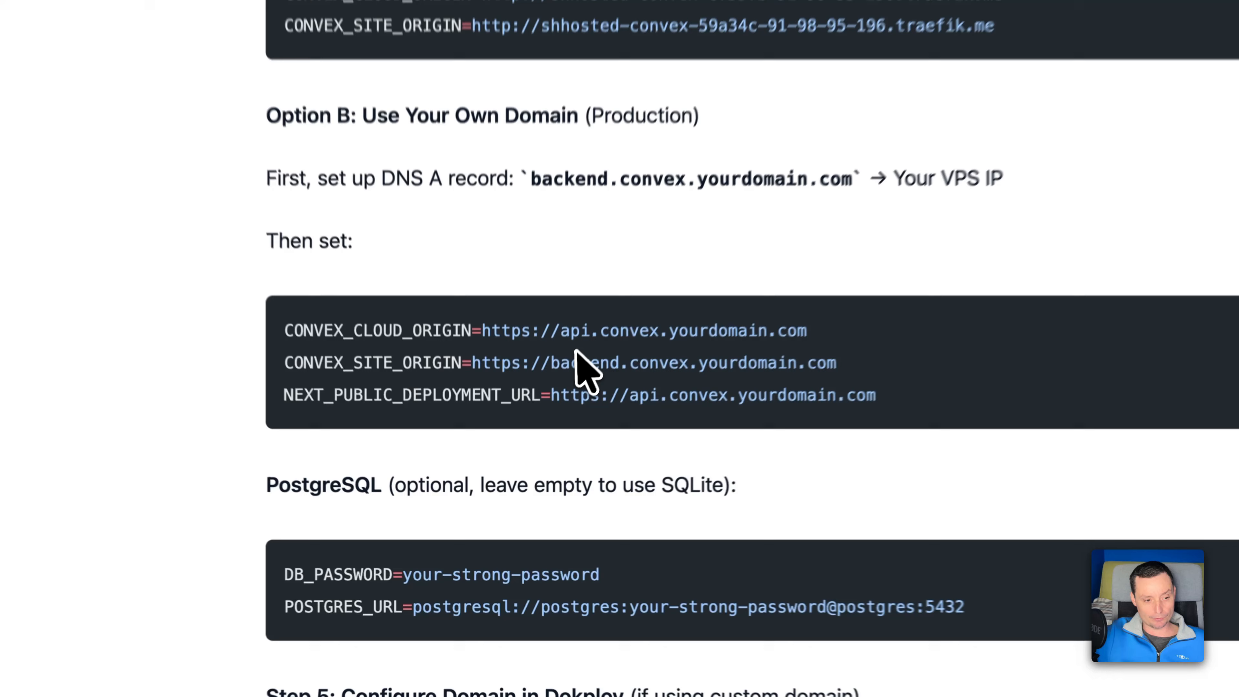
left_click_drag(561, 329, 590, 329)
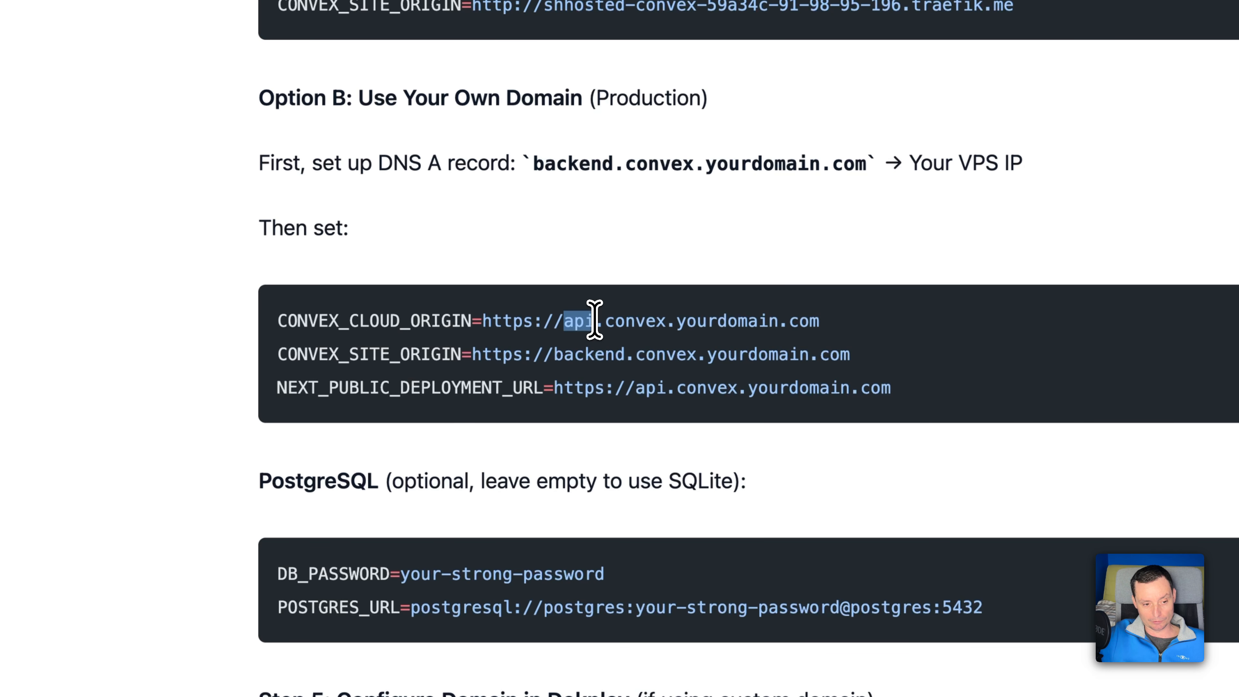
double_click(566, 355)
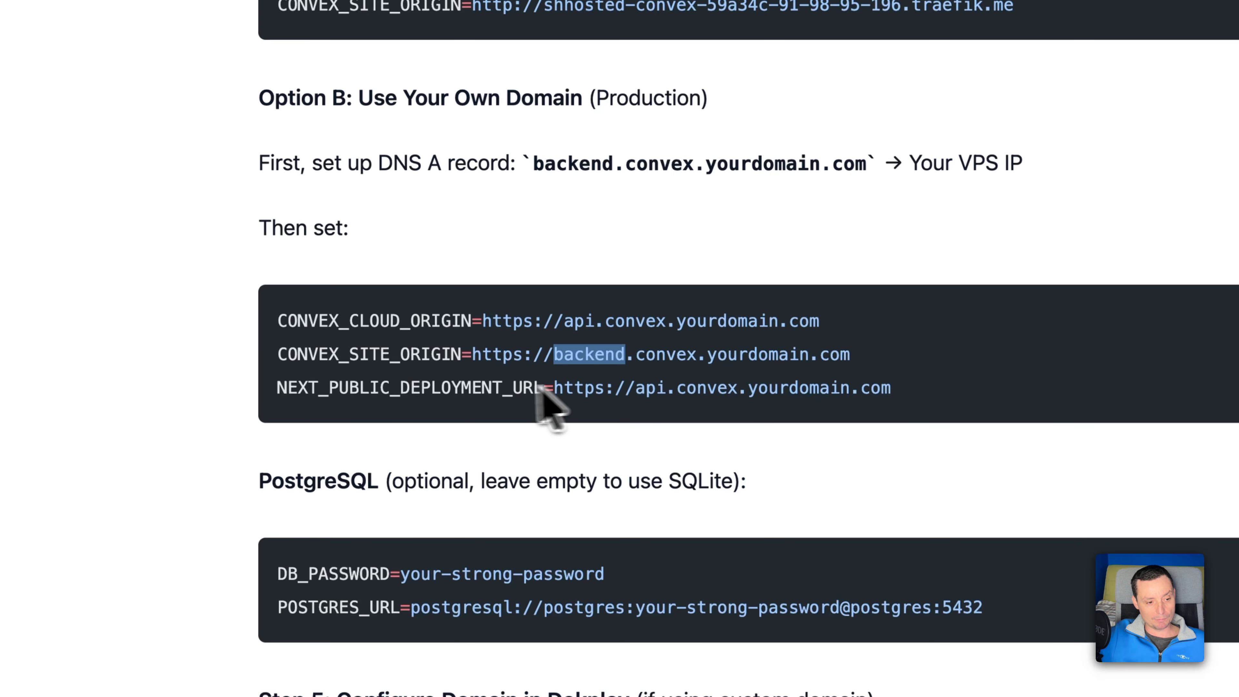
left_click(640, 390)
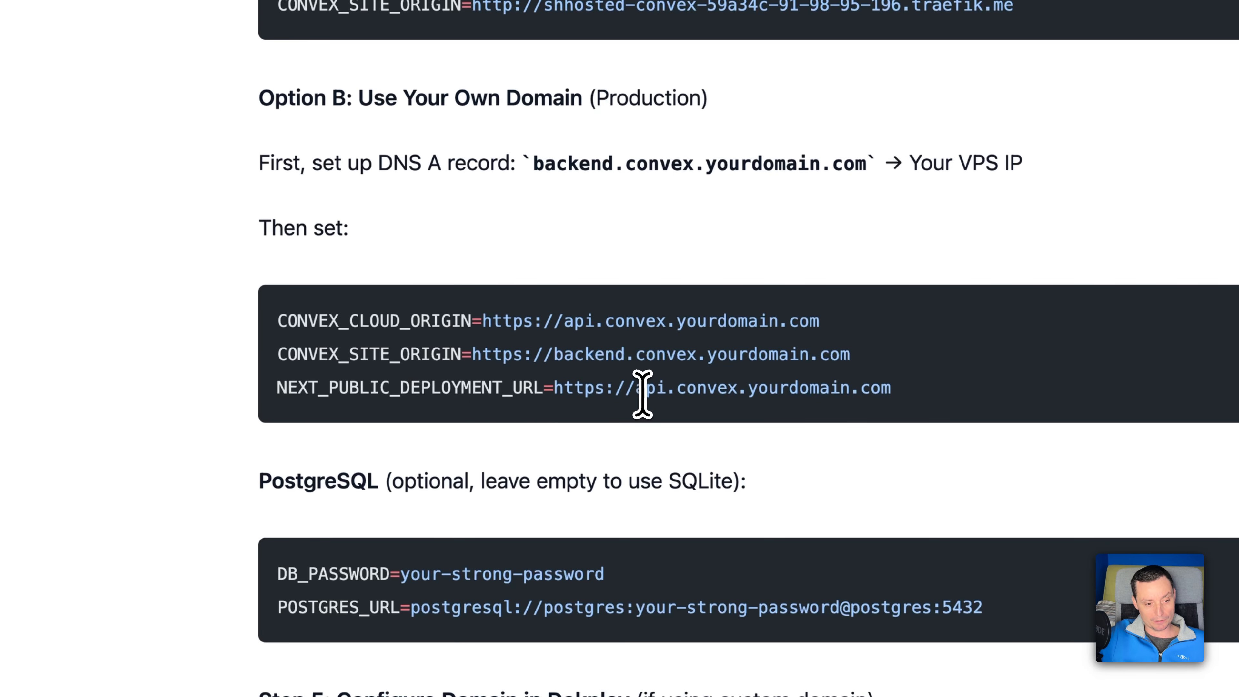
double_click(645, 391)
left_click_drag(916, 391, 262, 320)
key("super+c")
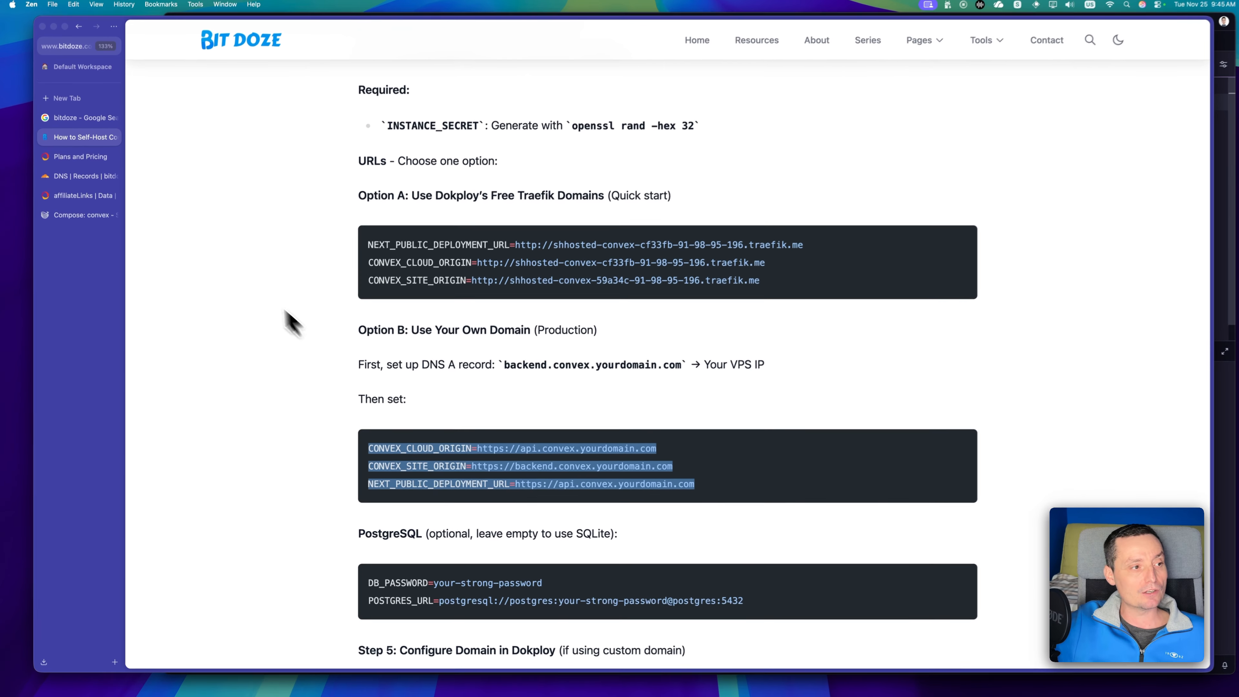
Switch back to Dokploy and replace all of convex's environment variables with the copied own-domain block.
left_click(68, 217)
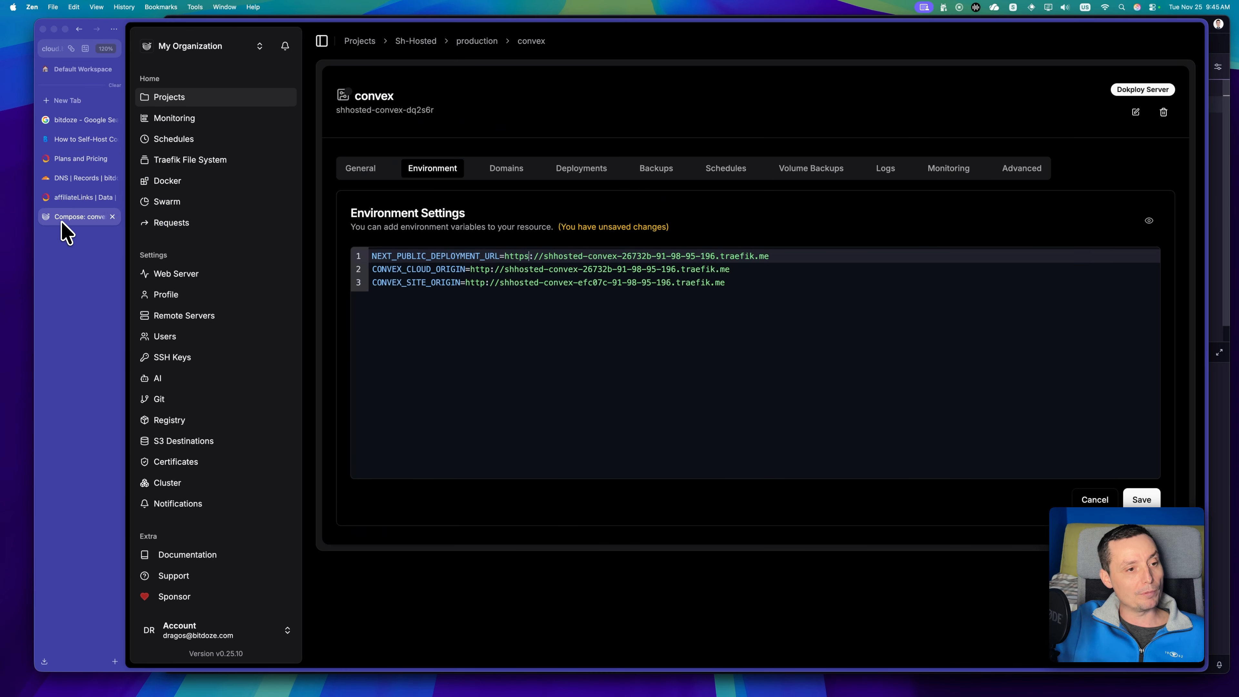
left_click(747, 285)
key("super+a")
key("super+v")
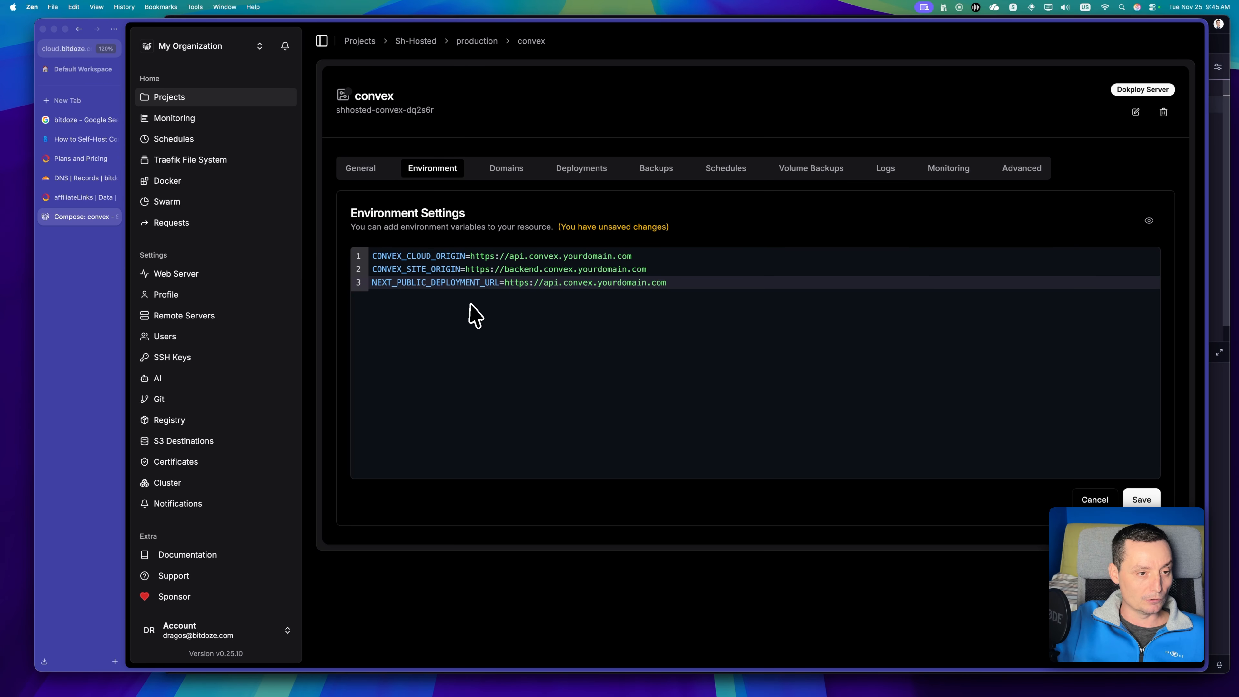
Replace yourdomain with bitdoze in CONVEX_CLOUD_ORIGIN, CONVEX_SITE_ORIGIN and NEXT_PUBLIC_DEPLOYMENT_URL.
double_click(586, 257)
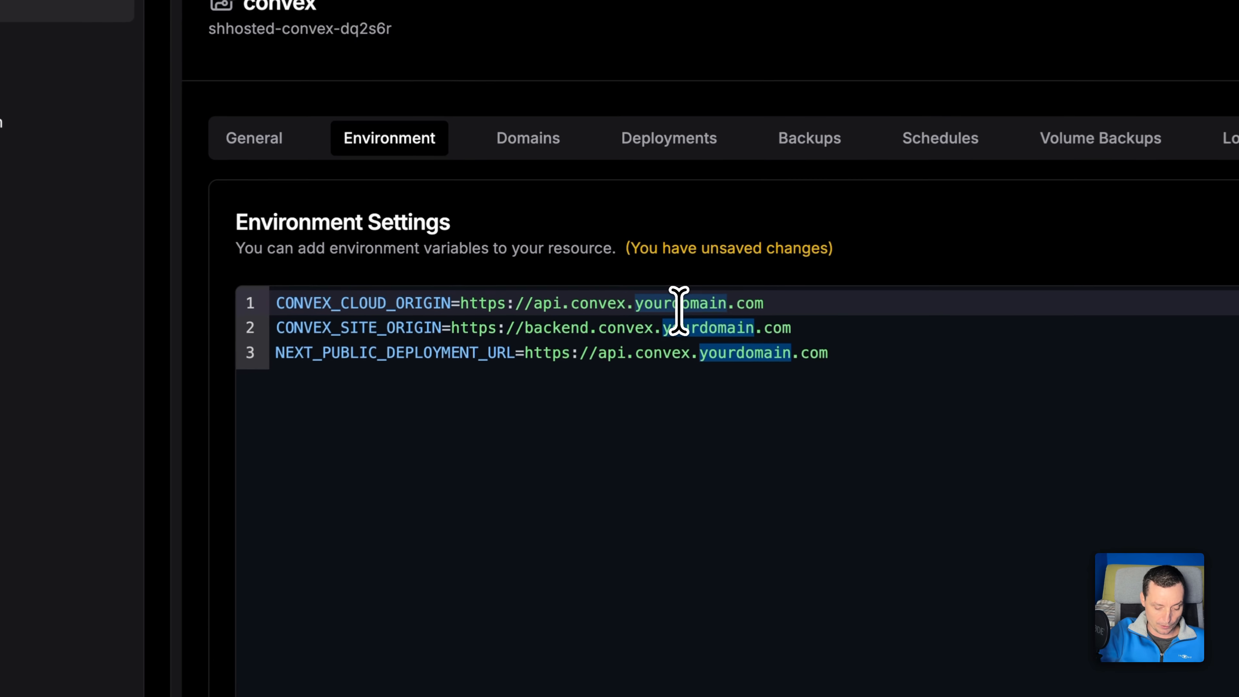
type("bitdoz")
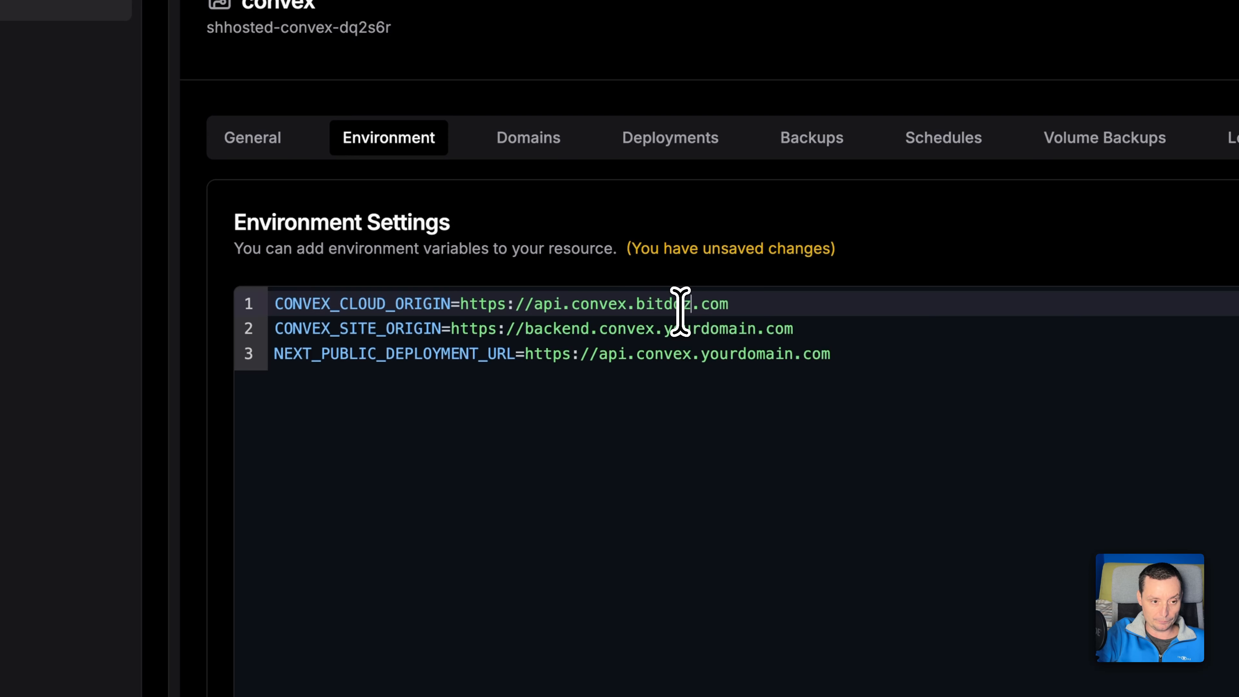
type("e")
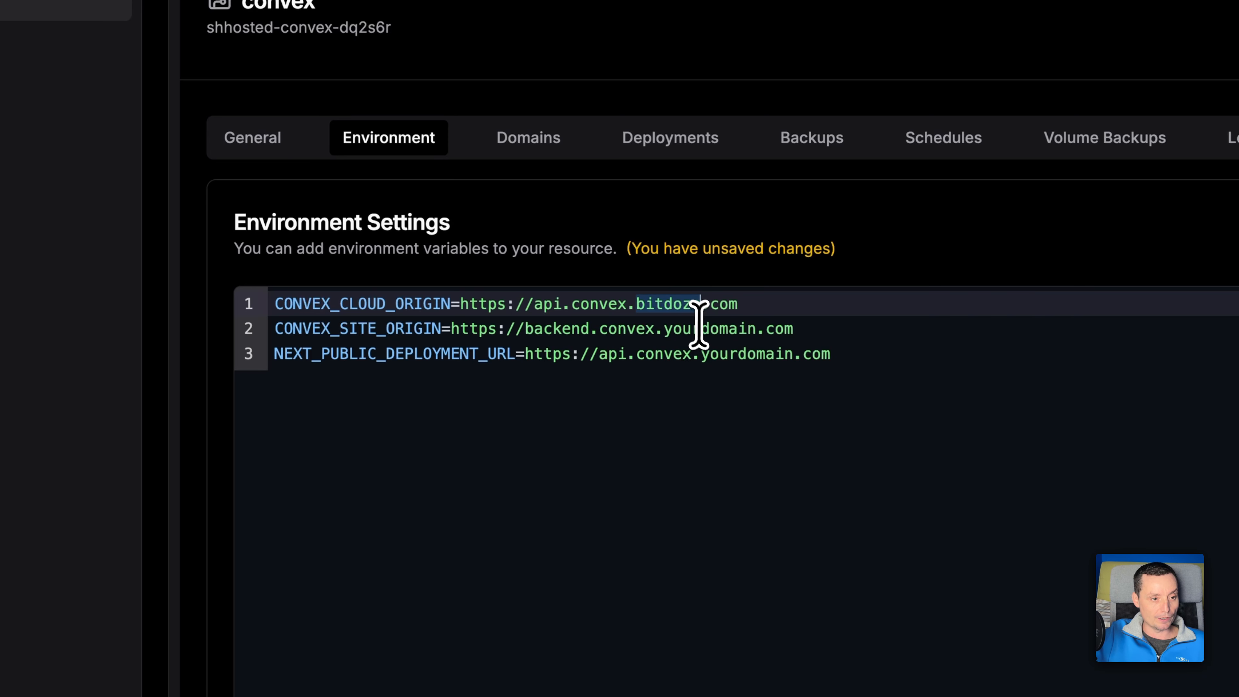
double_click(701, 328)
type("bitdoze")
double_click(755, 354)
type("bitdoze")
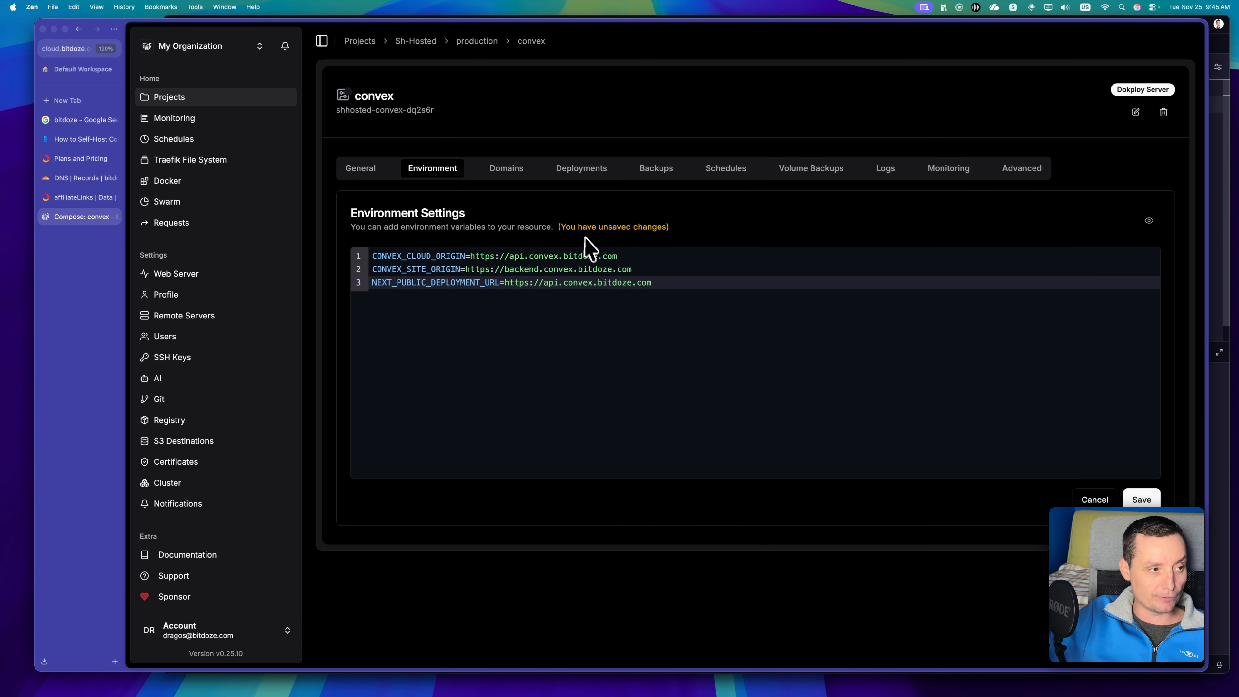
Return to the article and copy the DB_PASSWORD and POSTGRES_URL lines from its PostgreSQL section.
left_click(87, 140)
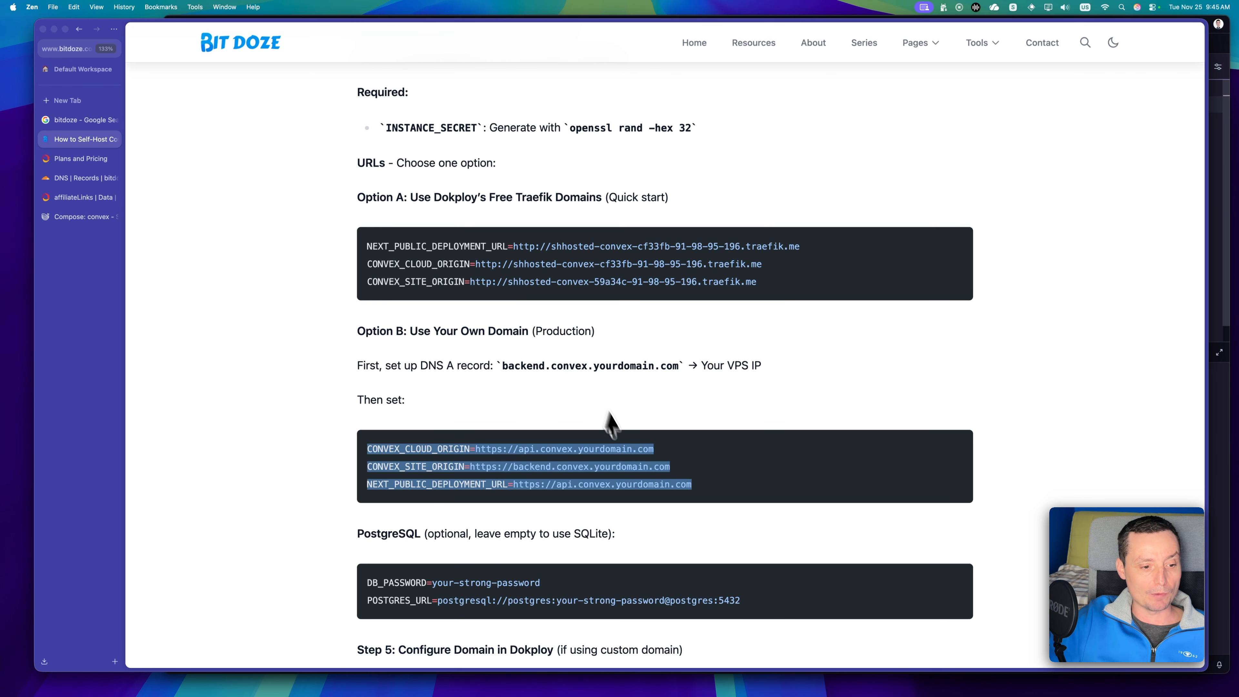
scroll(605, 425, "down", 2)
left_click(461, 516)
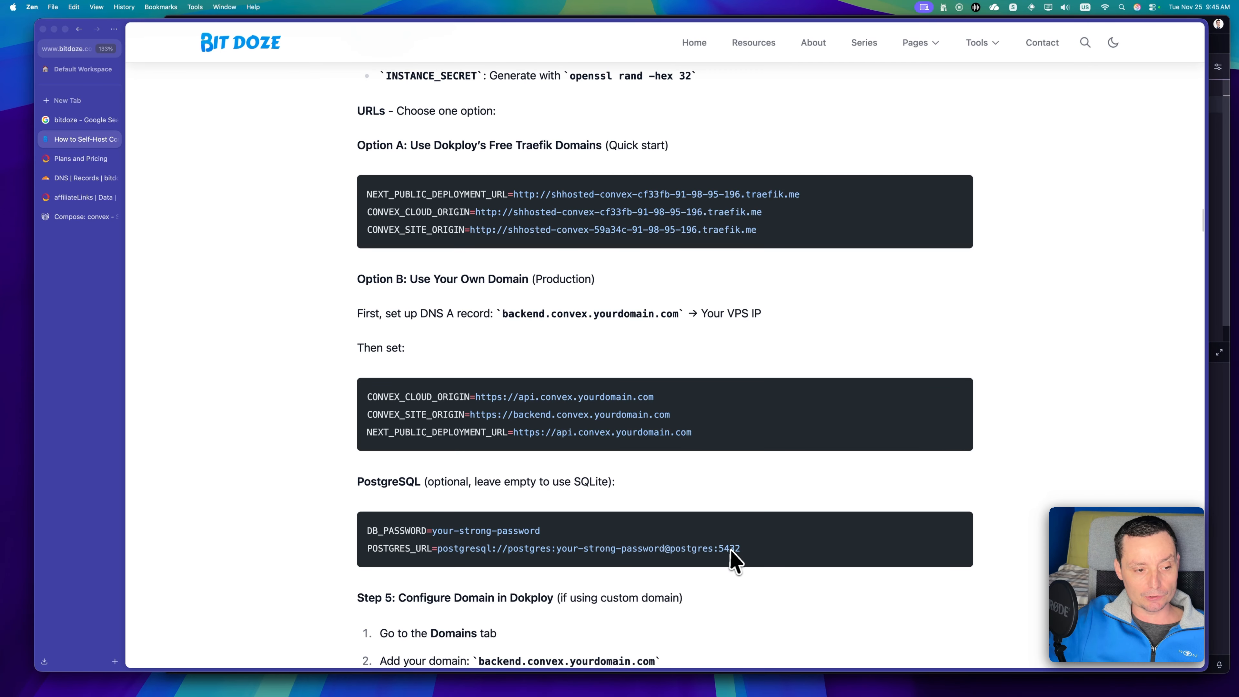
left_click_drag(751, 550, 369, 536)
key("super+c")
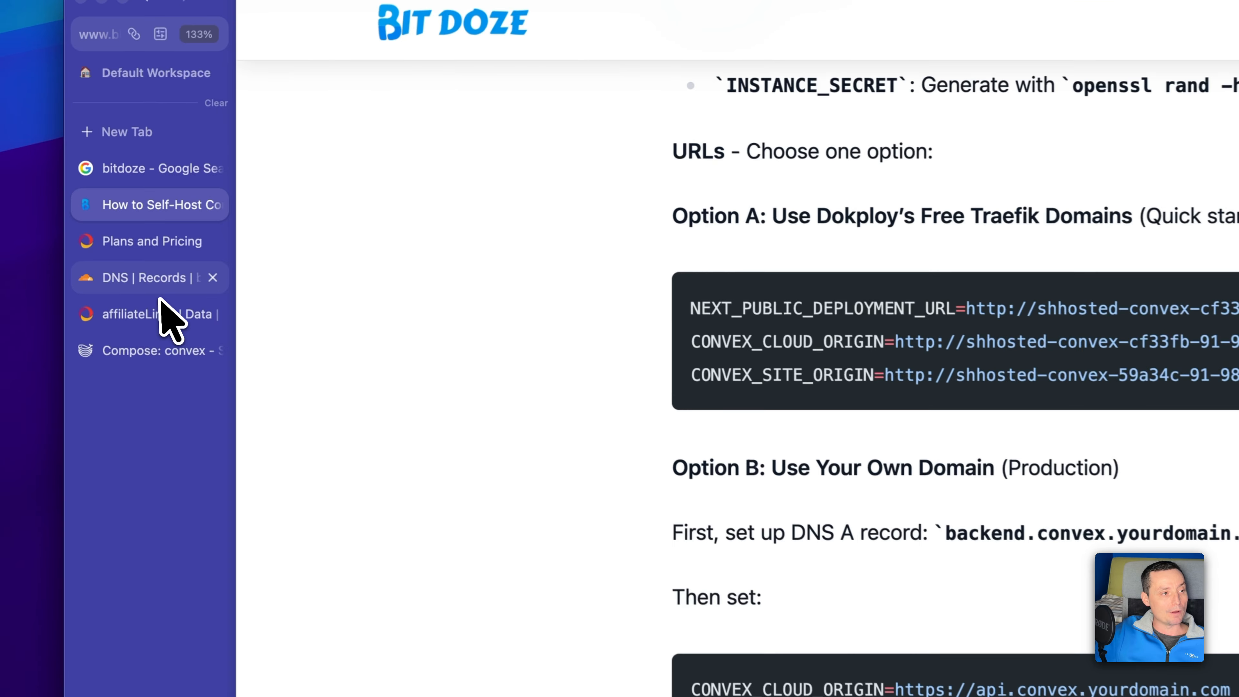
Switch to Dokploy and append the copied DB_PASSWORD and POSTGRES_URL lines below NEXT_PUBLIC_DEPLOYMENT_URL.
left_click(141, 353)
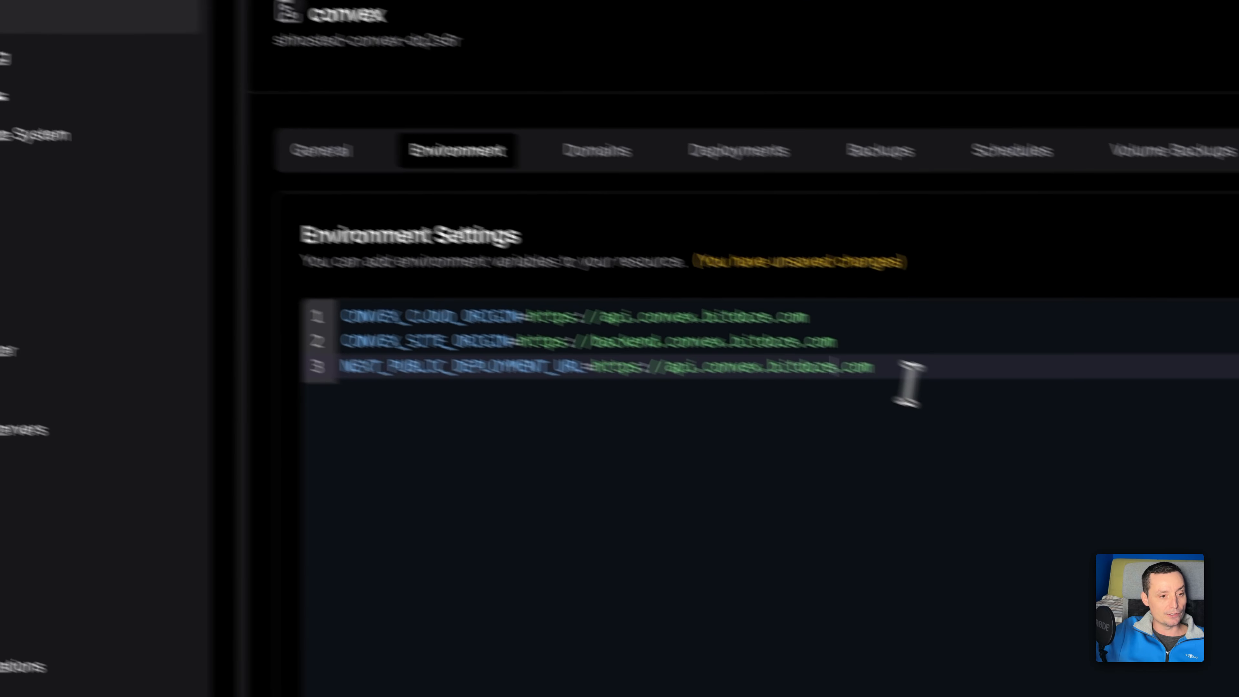
key("Return")
key("super+v")
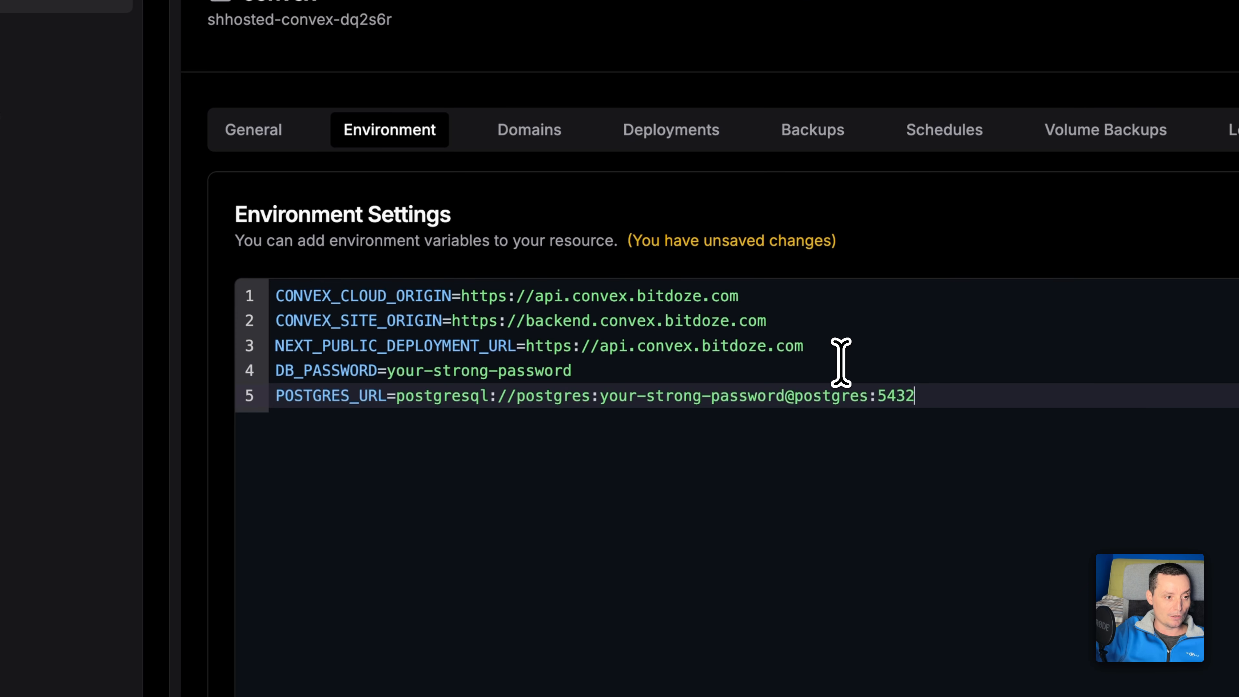
Examine the DB_PASSWORD variable and the protocol, user, password, host and port parts of POSTGRES_URL.
double_click(335, 375)
left_click(450, 375)
left_click_drag(586, 369, 396, 372)
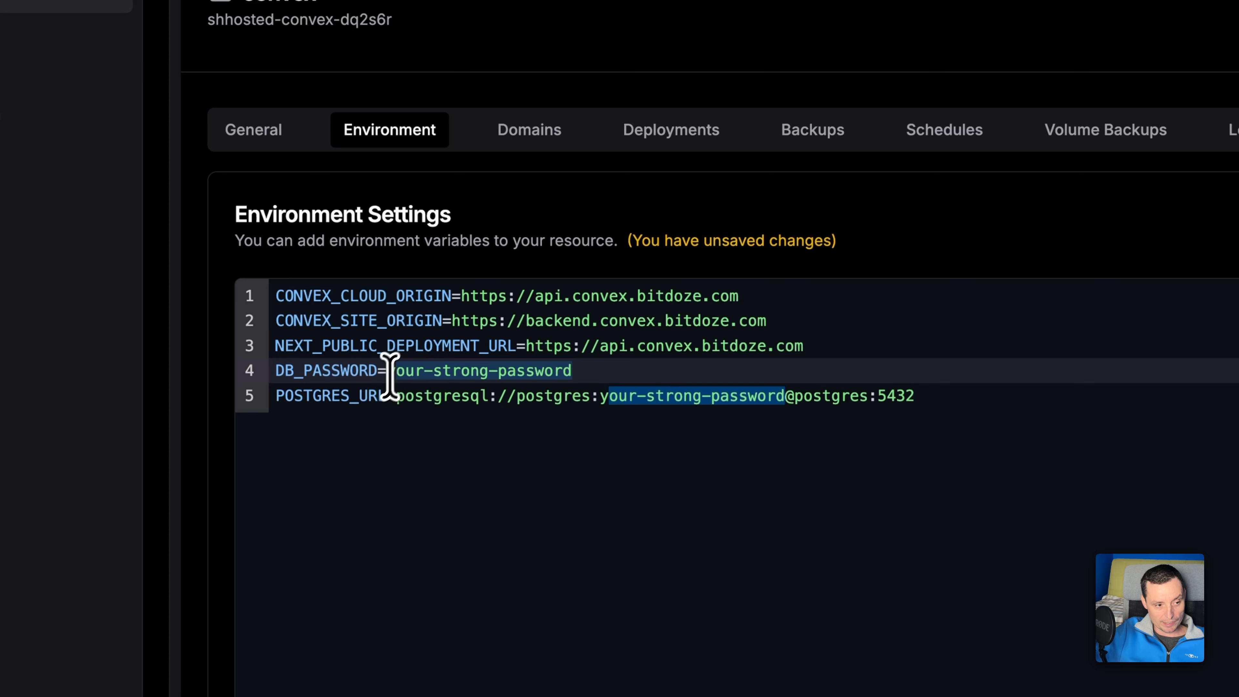
double_click(316, 403)
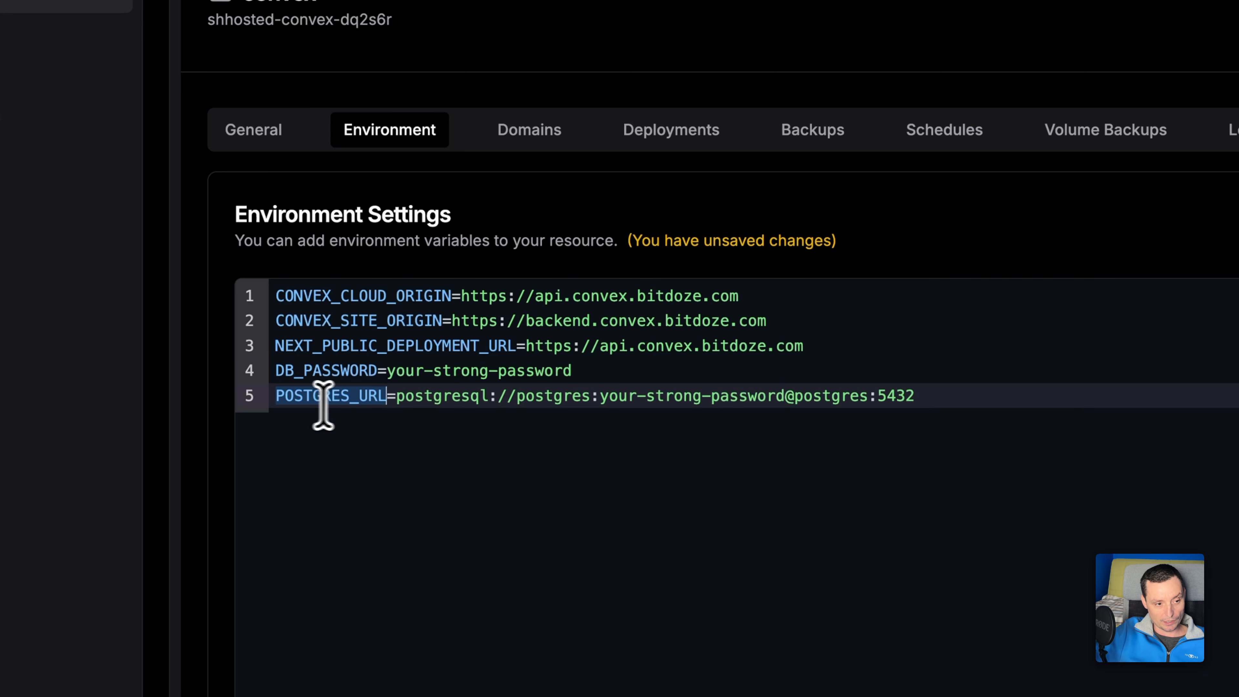
double_click(437, 400)
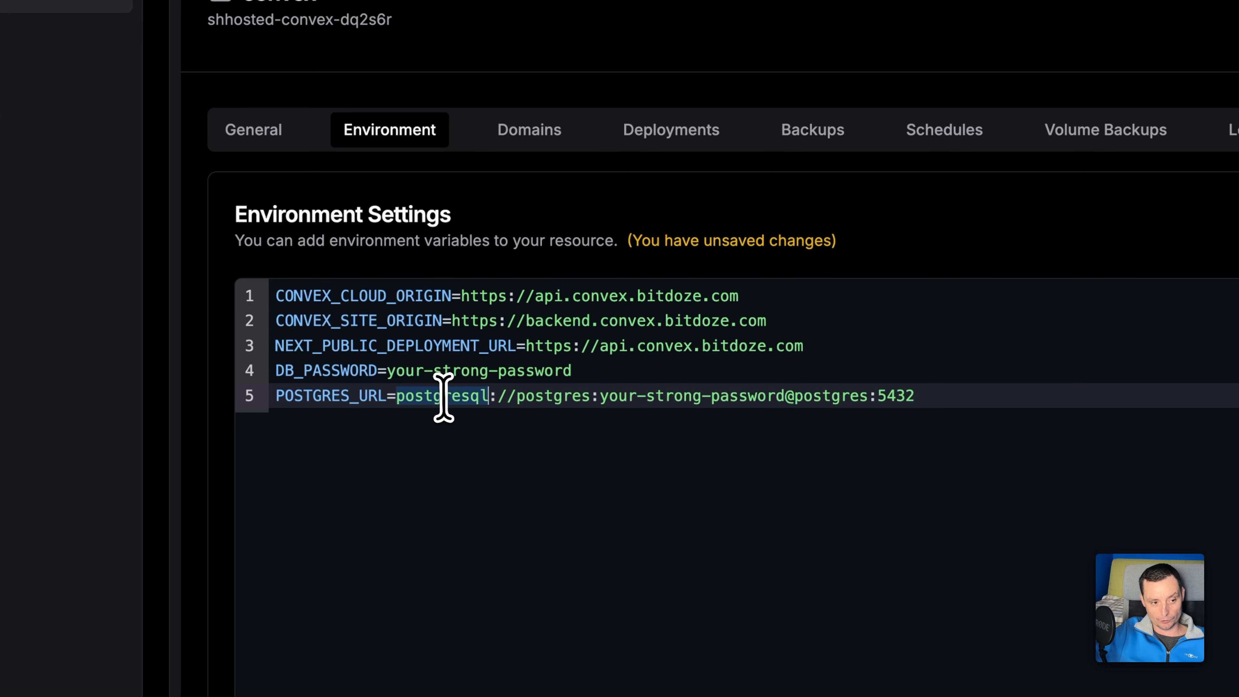
left_click(536, 401)
double_click(537, 396)
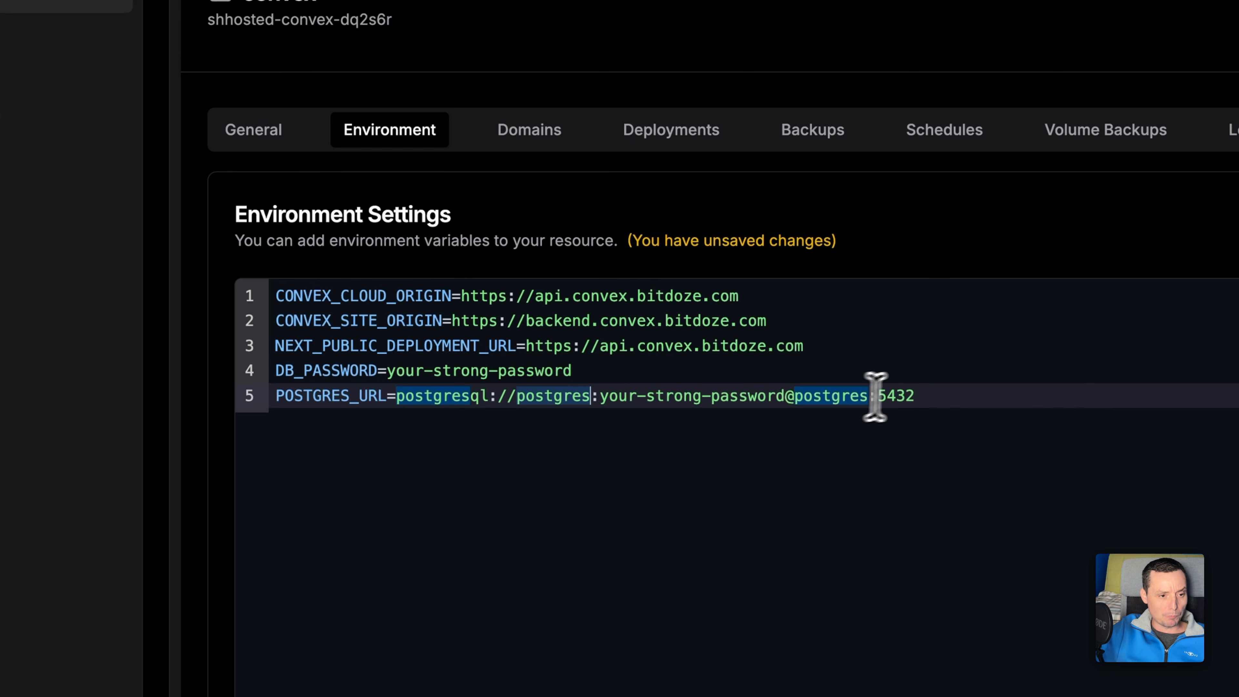
left_click(679, 398)
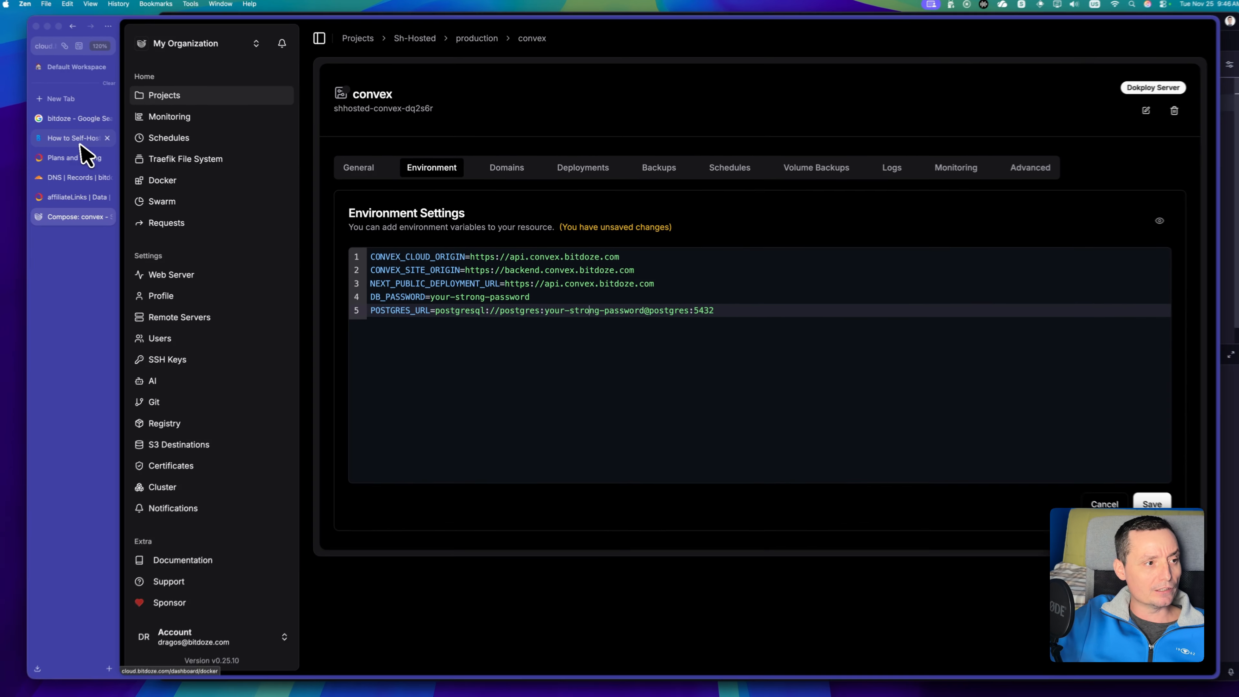
Copy the INSTANCE_SECRET variable name from the article and add INSTANCE_SECRET= as a new line below POSTGRES_URL in Dokploy.
left_click(85, 139)
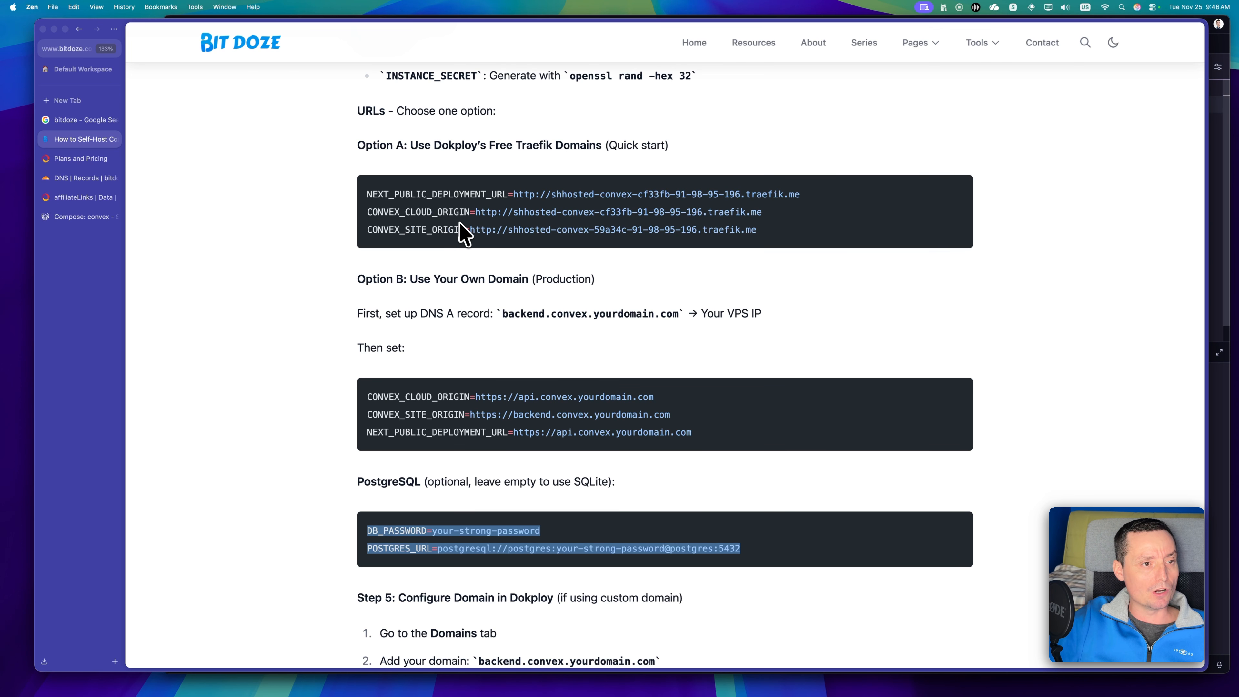
scroll(461, 236, "up", 2)
left_click(435, 120)
double_click(434, 120)
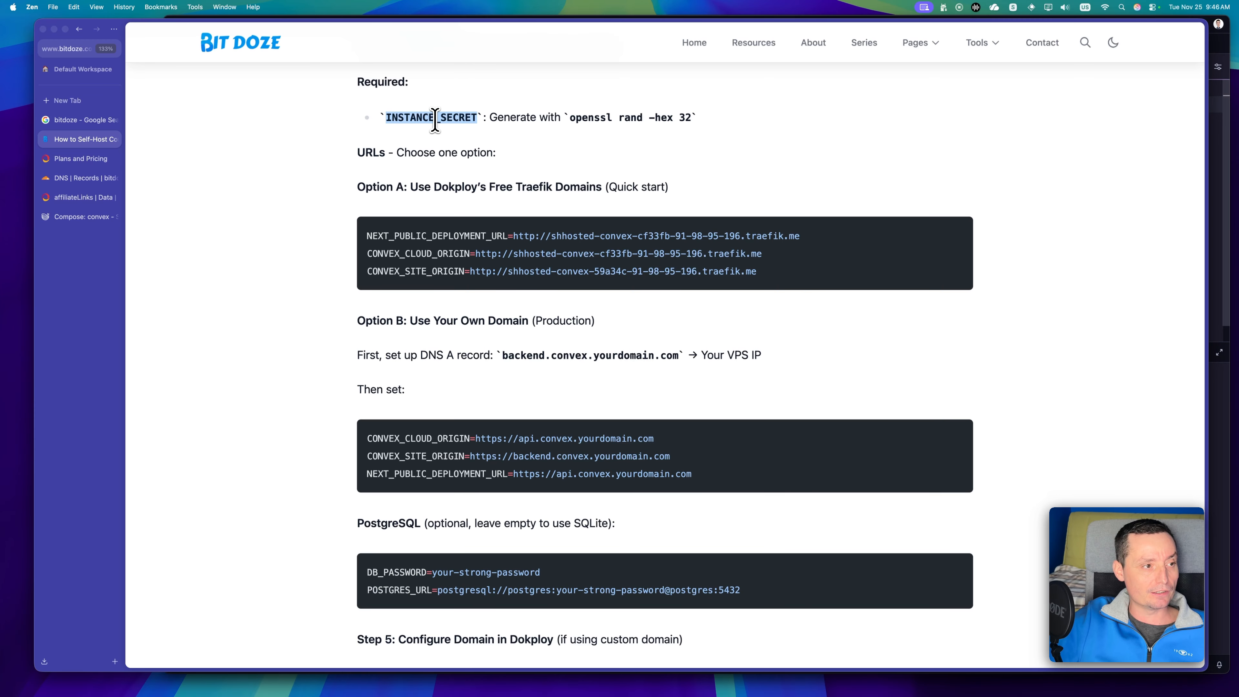
left_click(68, 217)
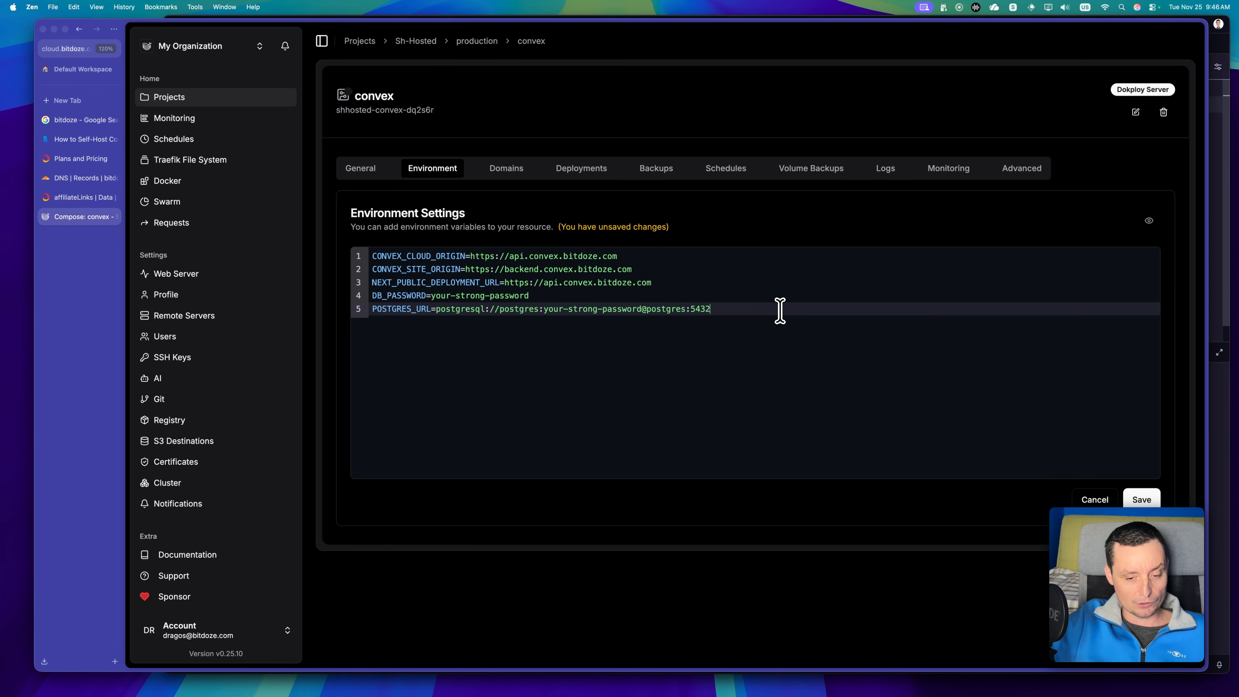
key("Return")
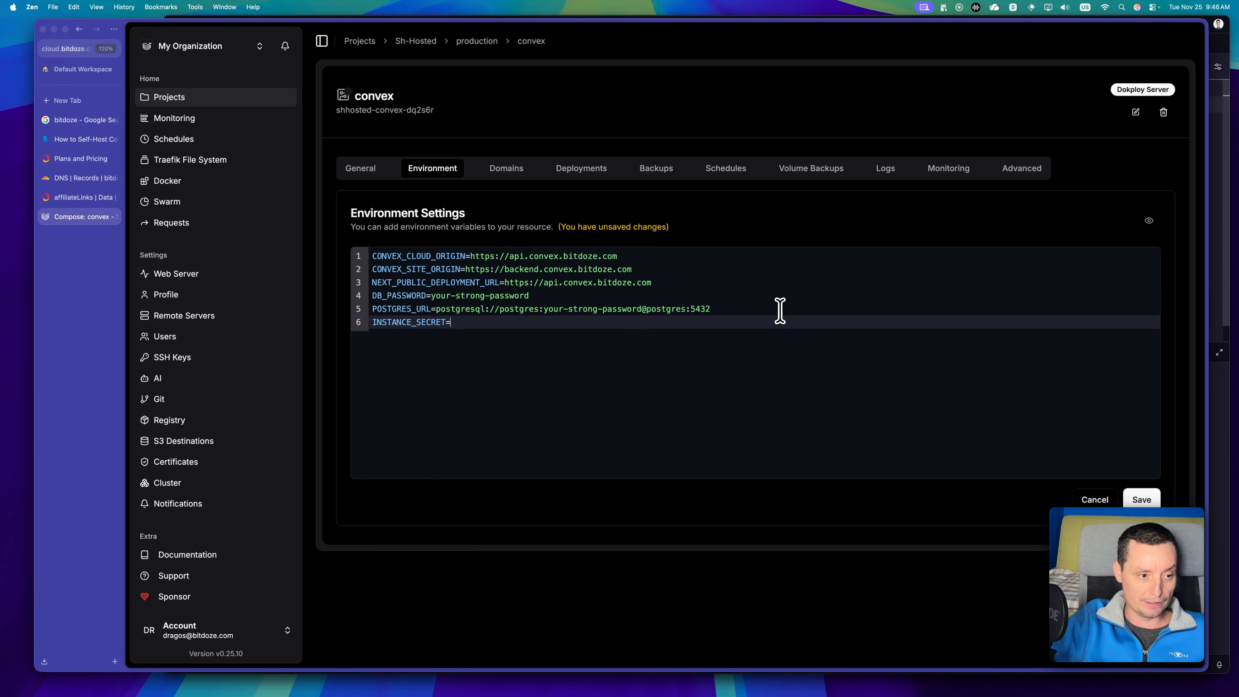
Generate the instance secret in the terminal with the article's openssl rand -hex 32 command and copy the generated value.
left_click(83, 139)
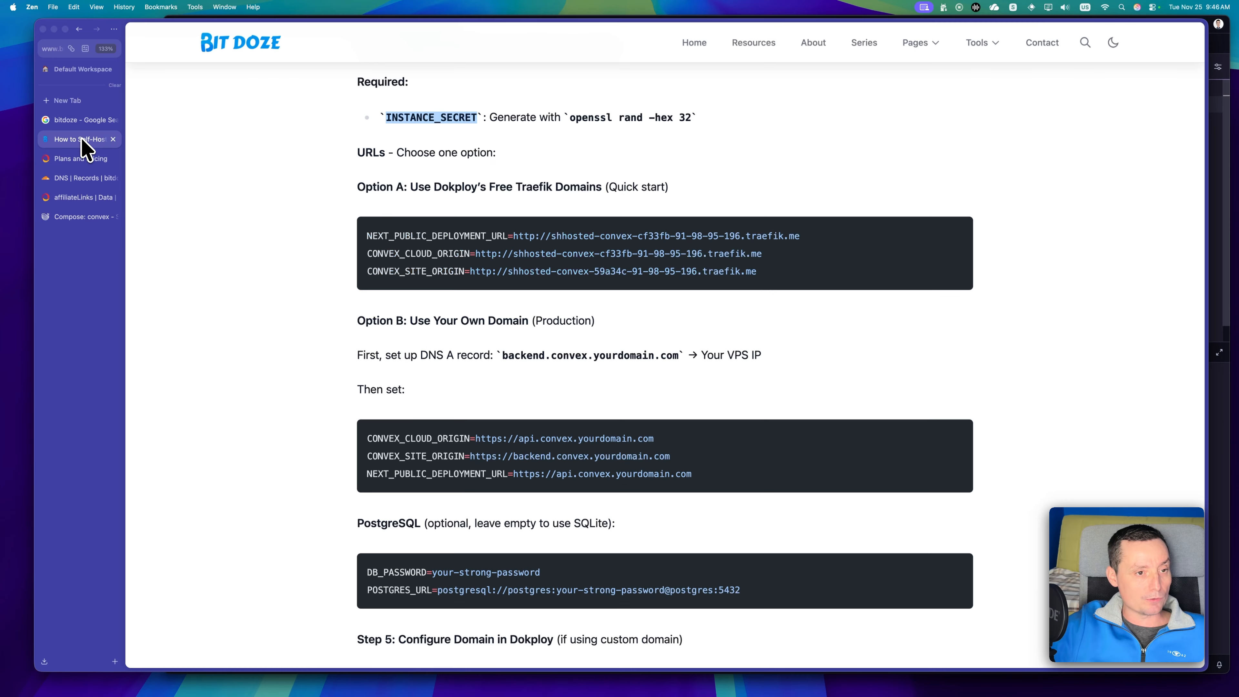
left_click_drag(570, 120, 664, 125)
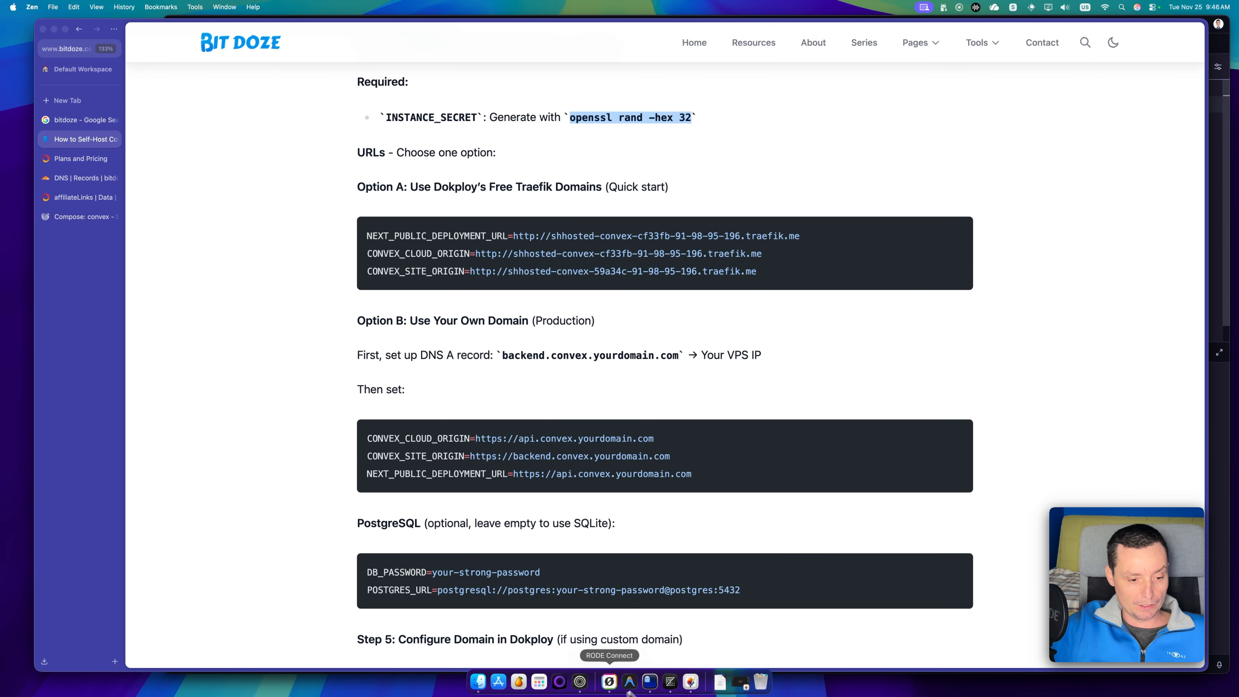
left_click(653, 688)
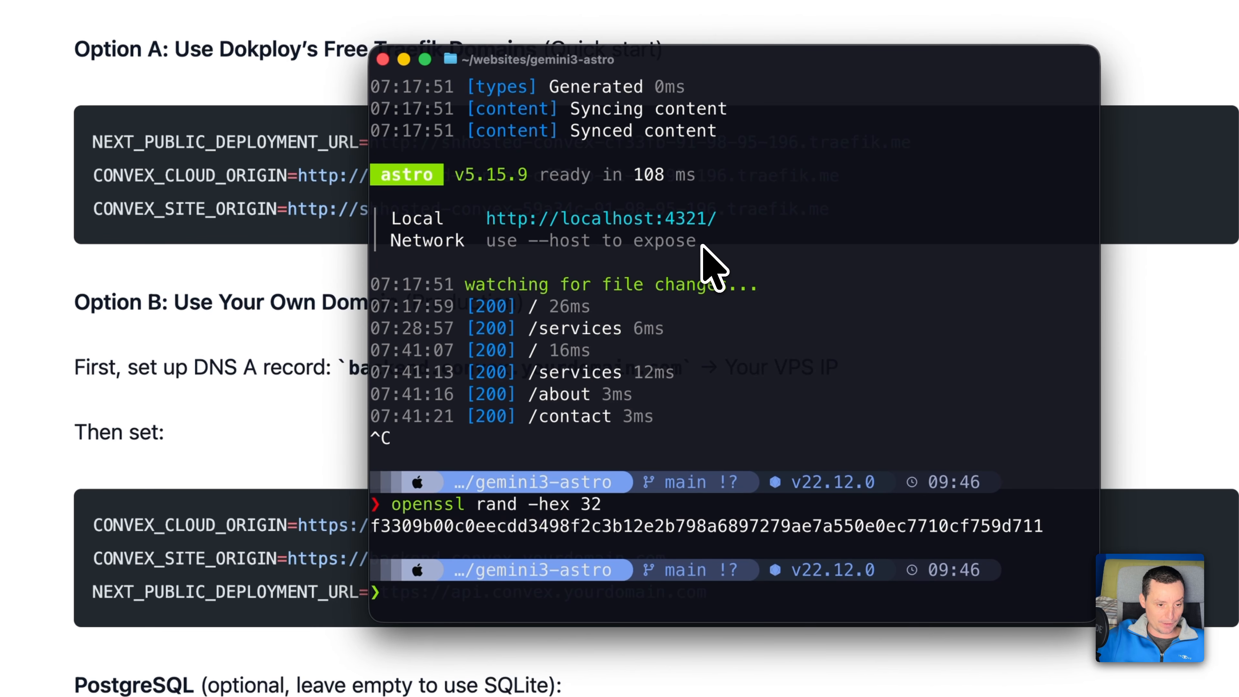
double_click(811, 526)
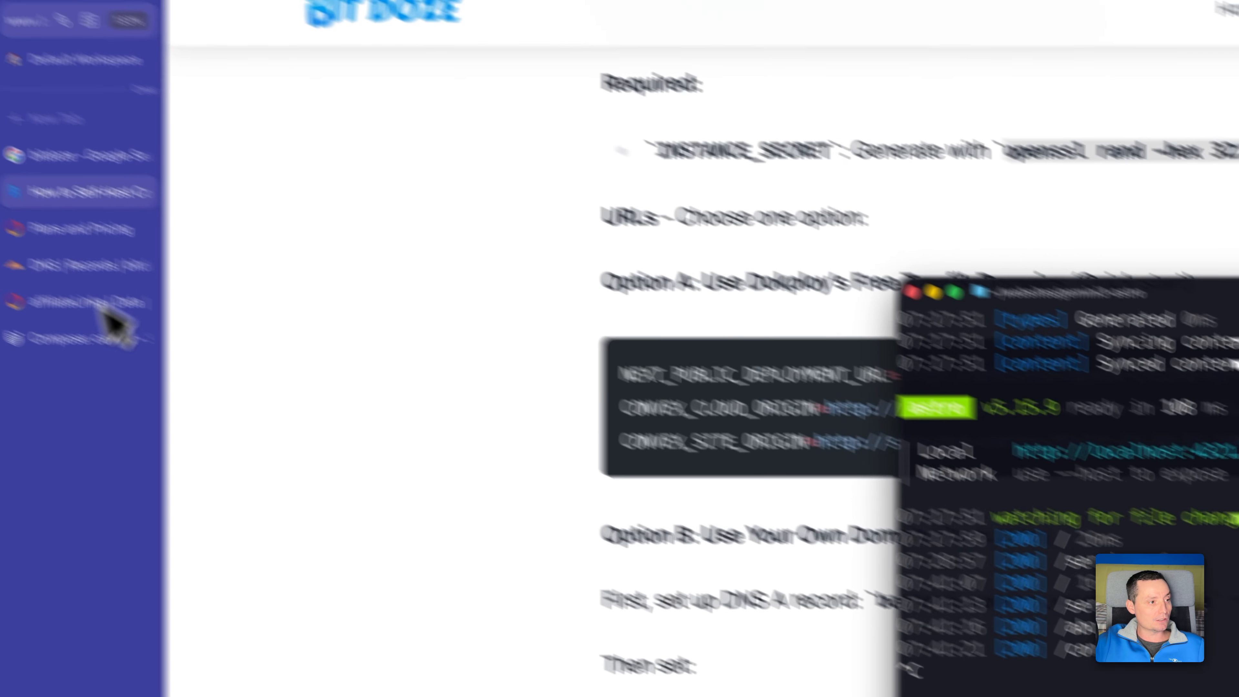
Return to Dokploy, paste the generated secret as the quoted INSTANCE_SECRET value and save the environment settings.
left_click(111, 320)
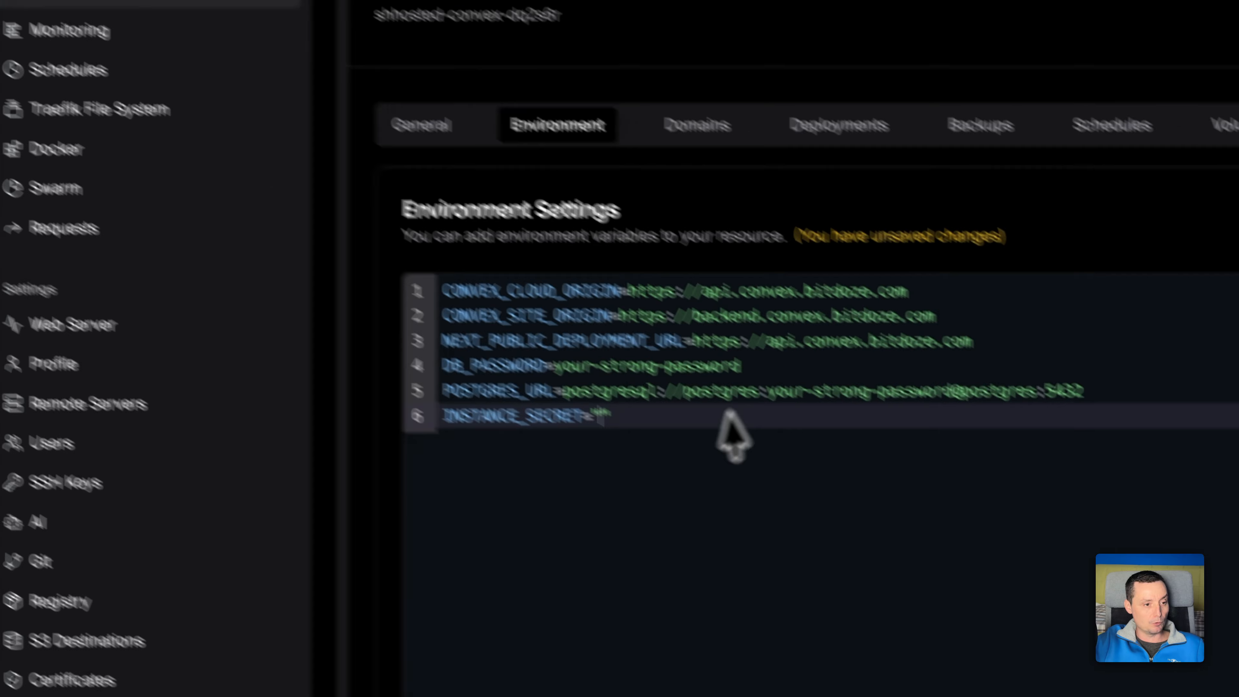
key("super+v")
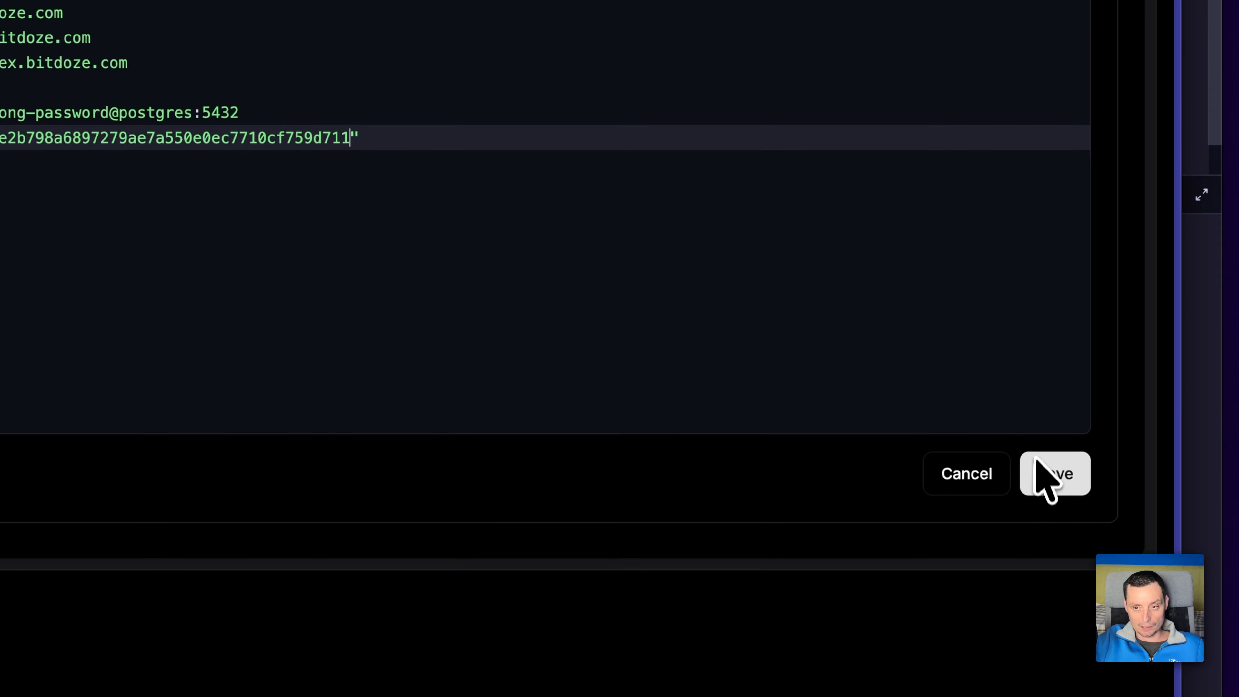
left_click(1064, 476)
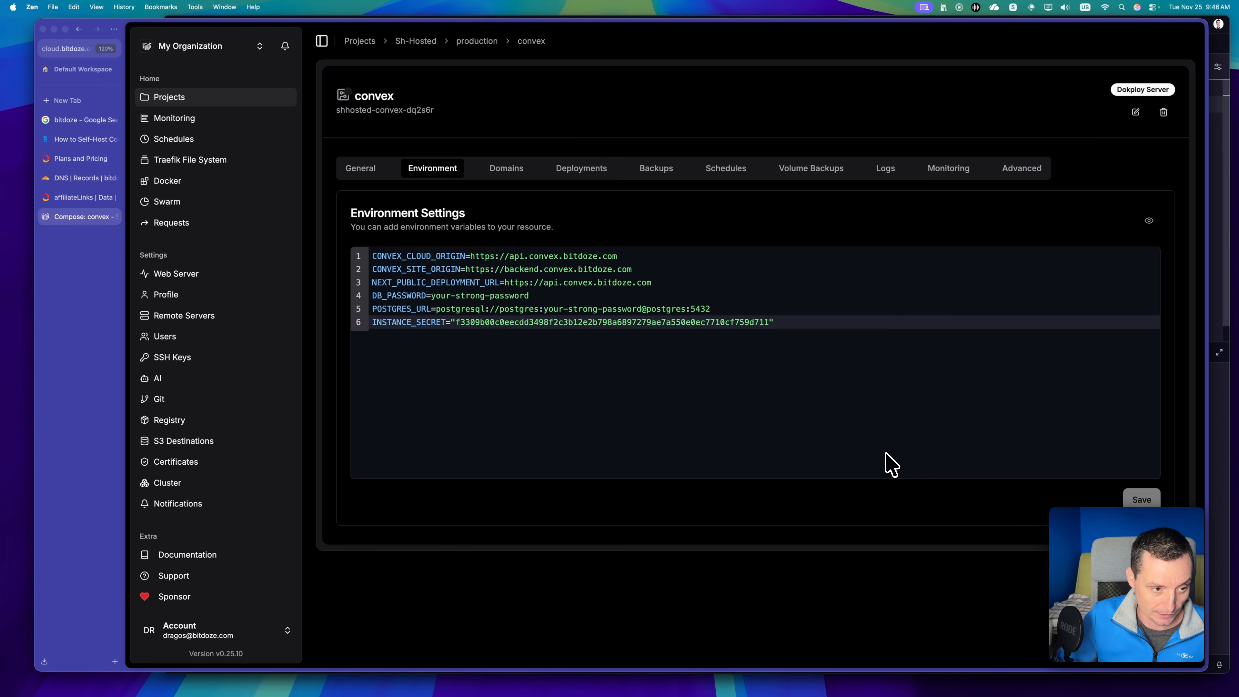
Compare the dashboard and backend domains and their container ports with the convex URL variables in the environment settings.
left_click(506, 168)
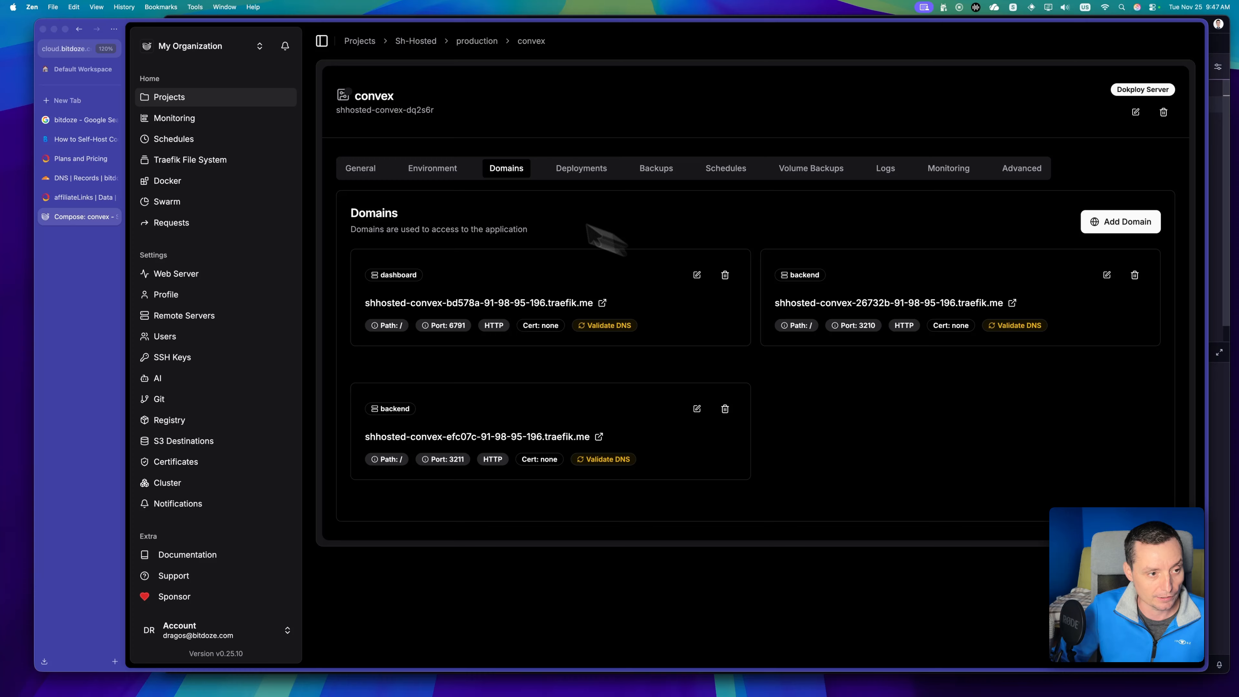
left_click(121, 109)
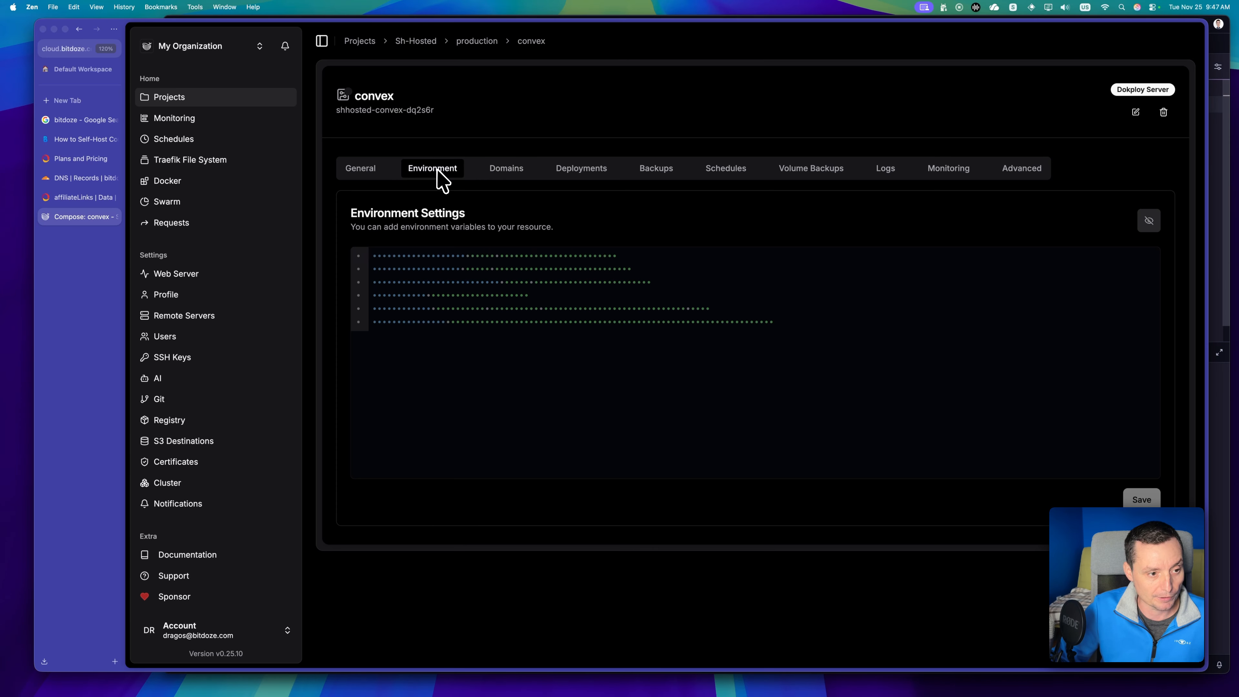
left_click(1148, 220)
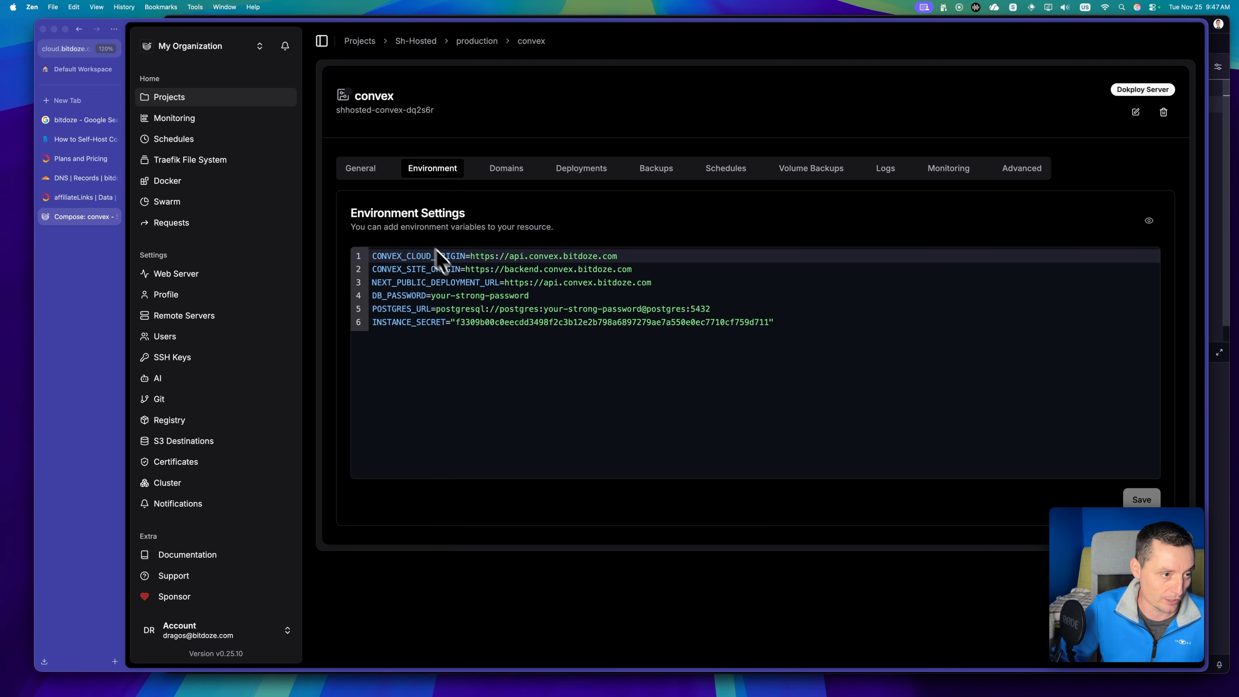
left_click(496, 172)
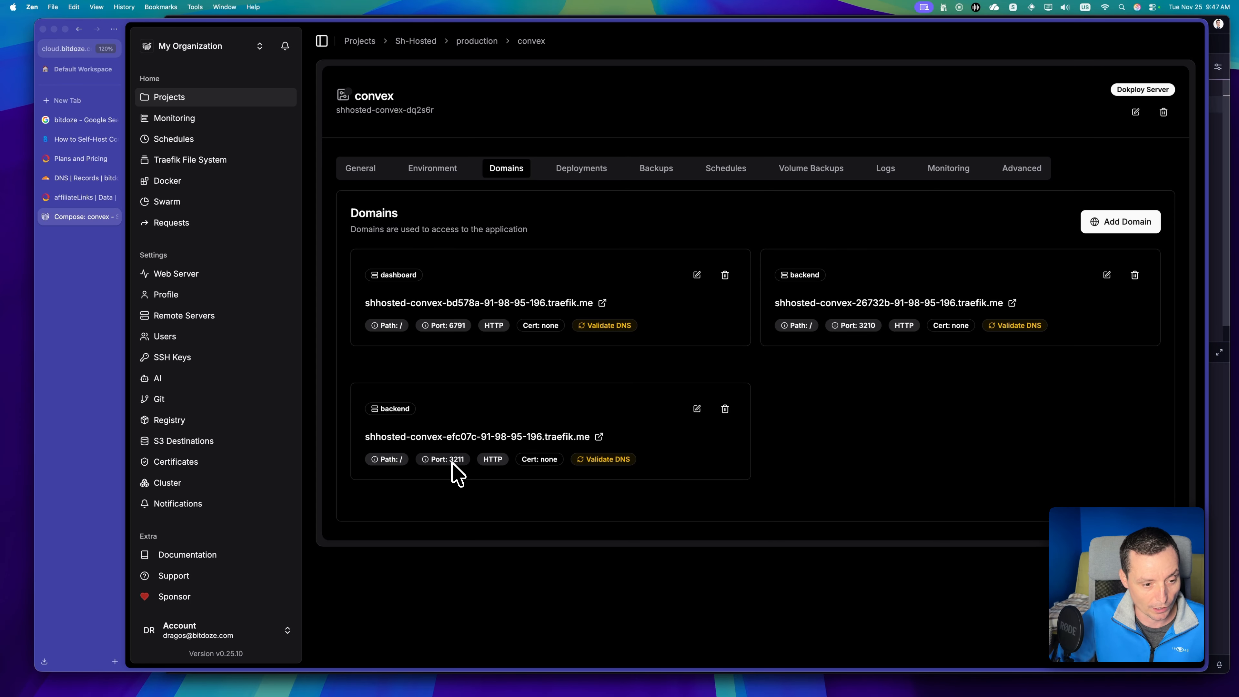
left_click(698, 276)
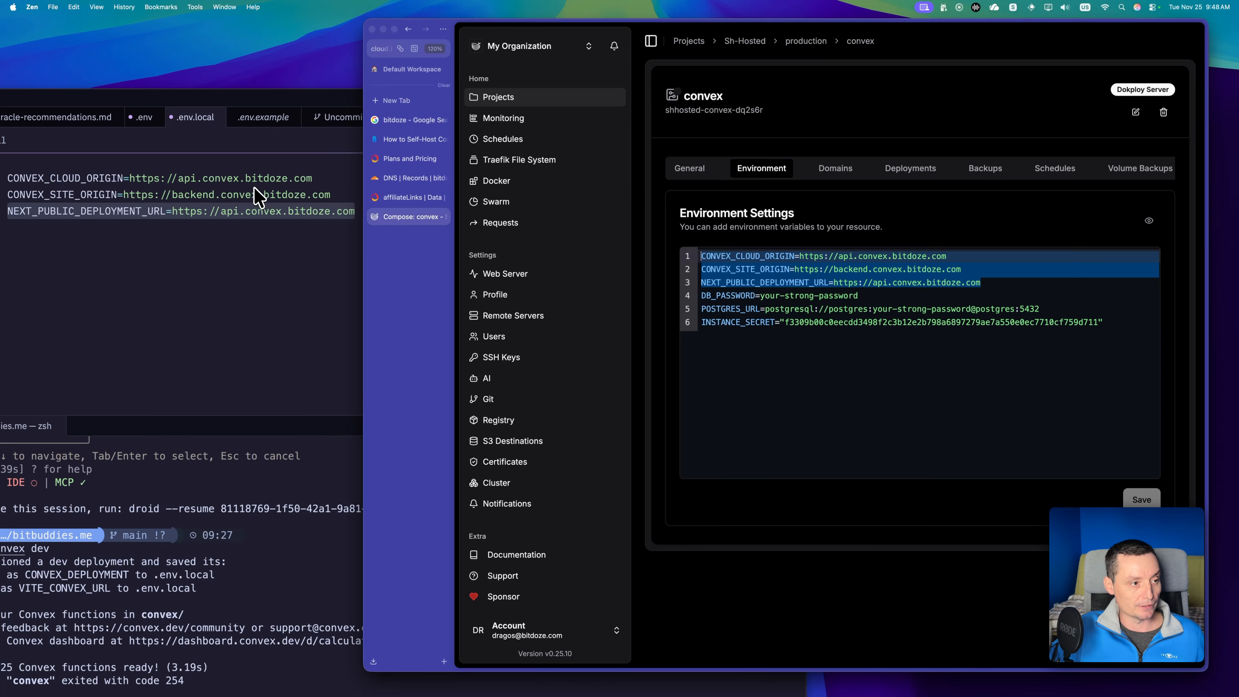
Copy api.convex.bitdoze.com from .env.local in Zed and set it as the host of the port 3210 backend domain in Dokploy.
left_click(254, 193)
left_click(183, 179)
left_click_drag(183, 178, 314, 180)
key("super+c")
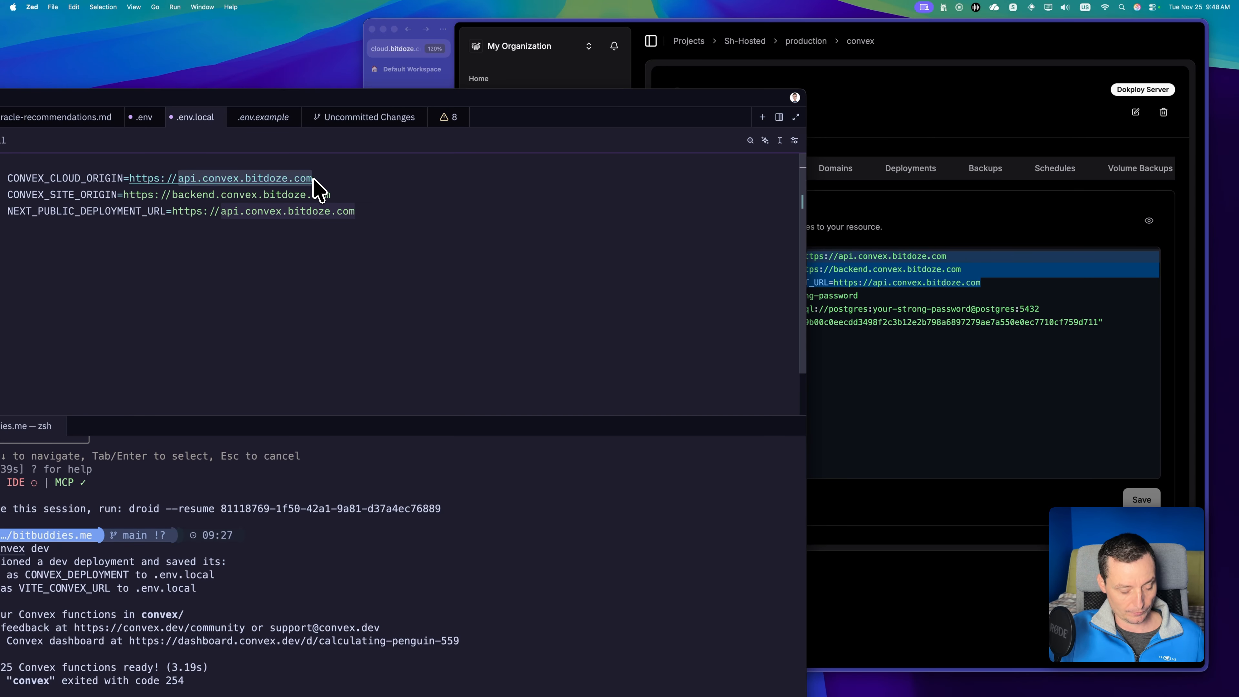
key("super+Tab")
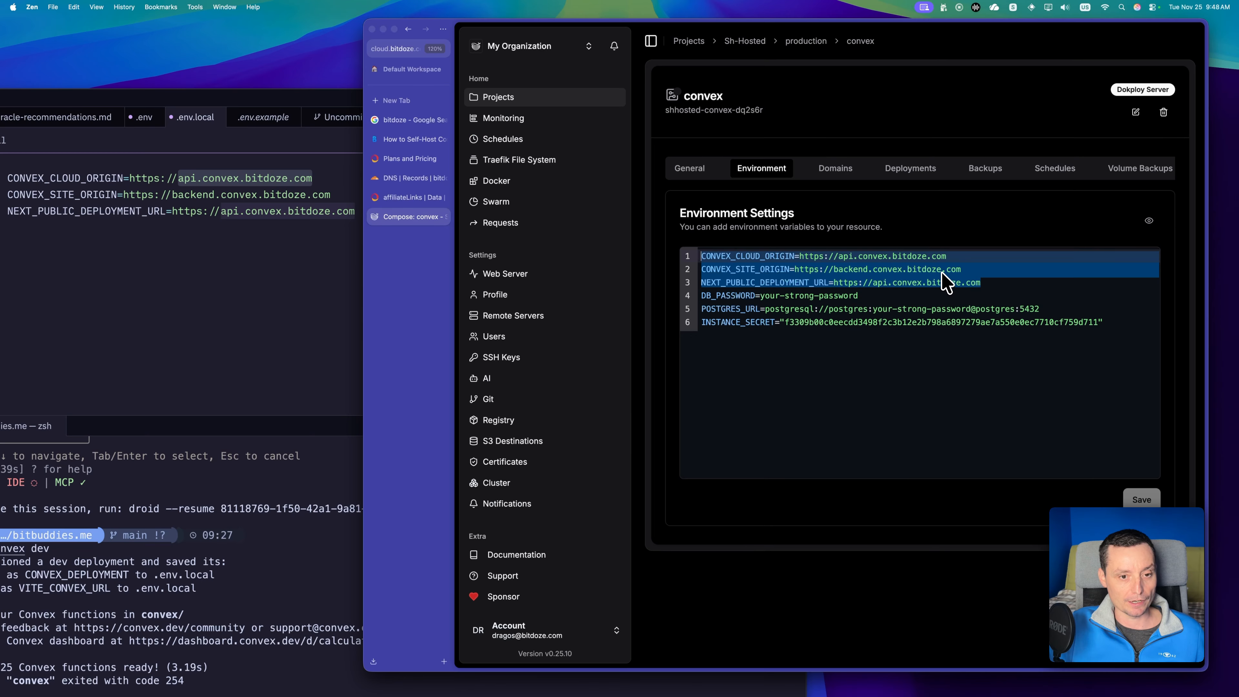
left_click(835, 168)
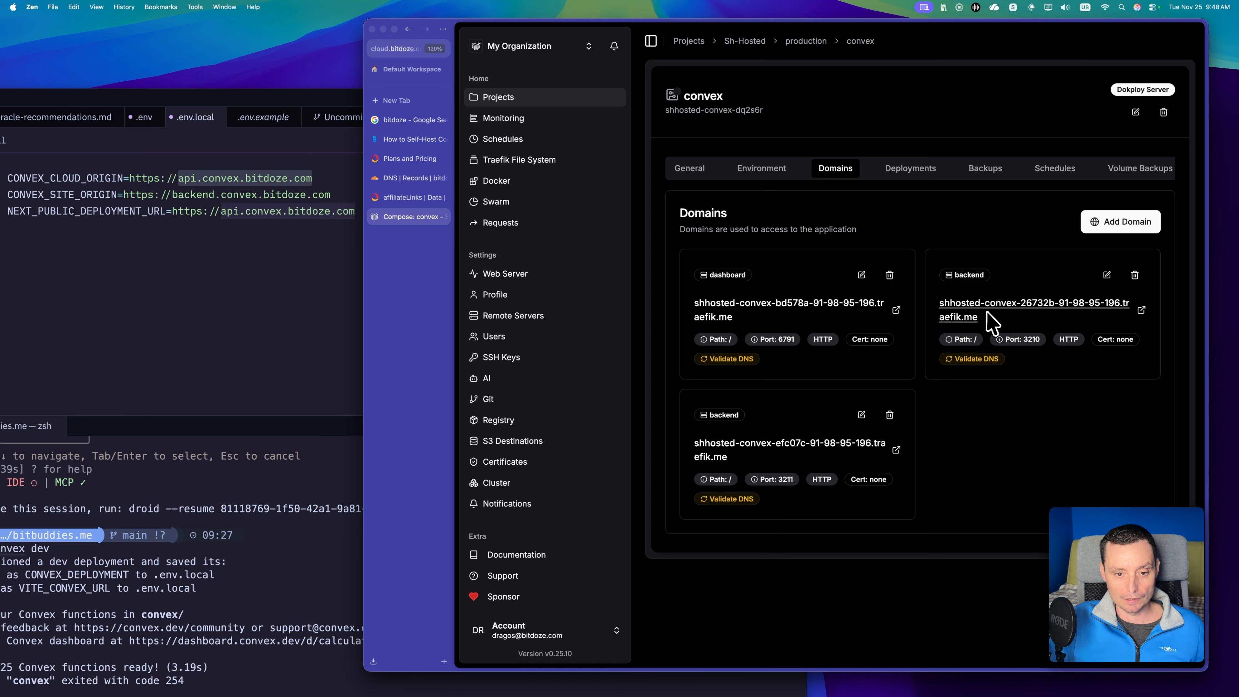
left_click(1106, 275)
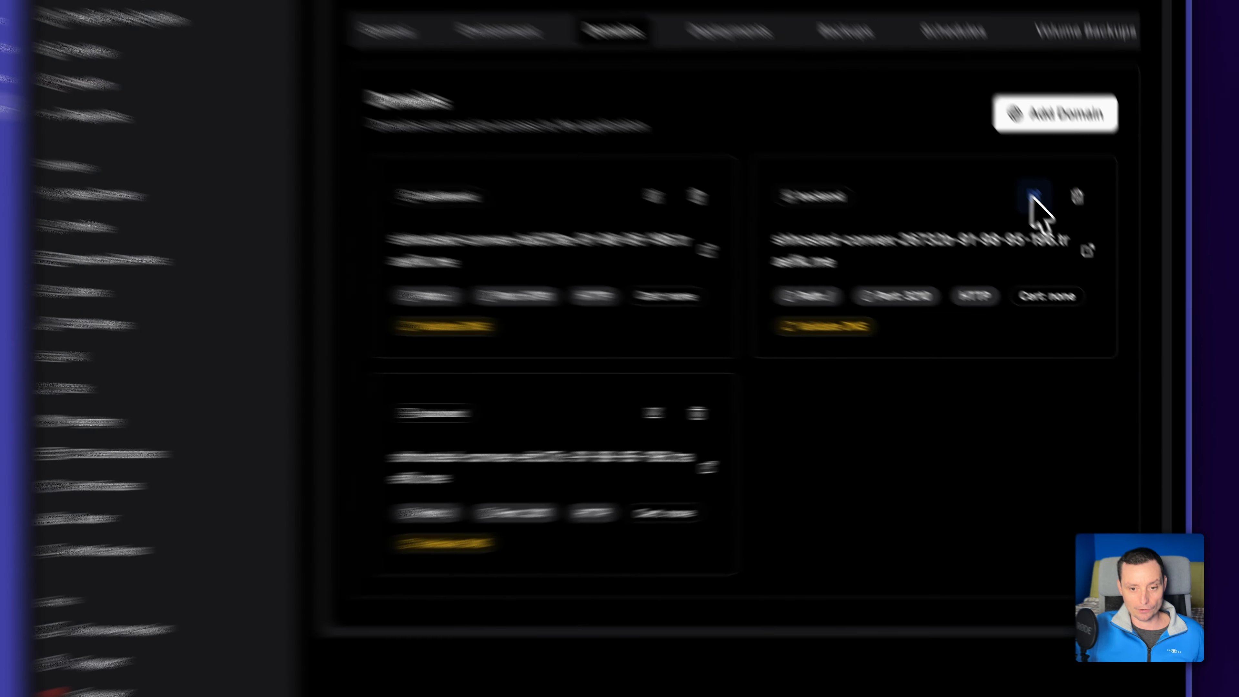
triple_click(804, 255)
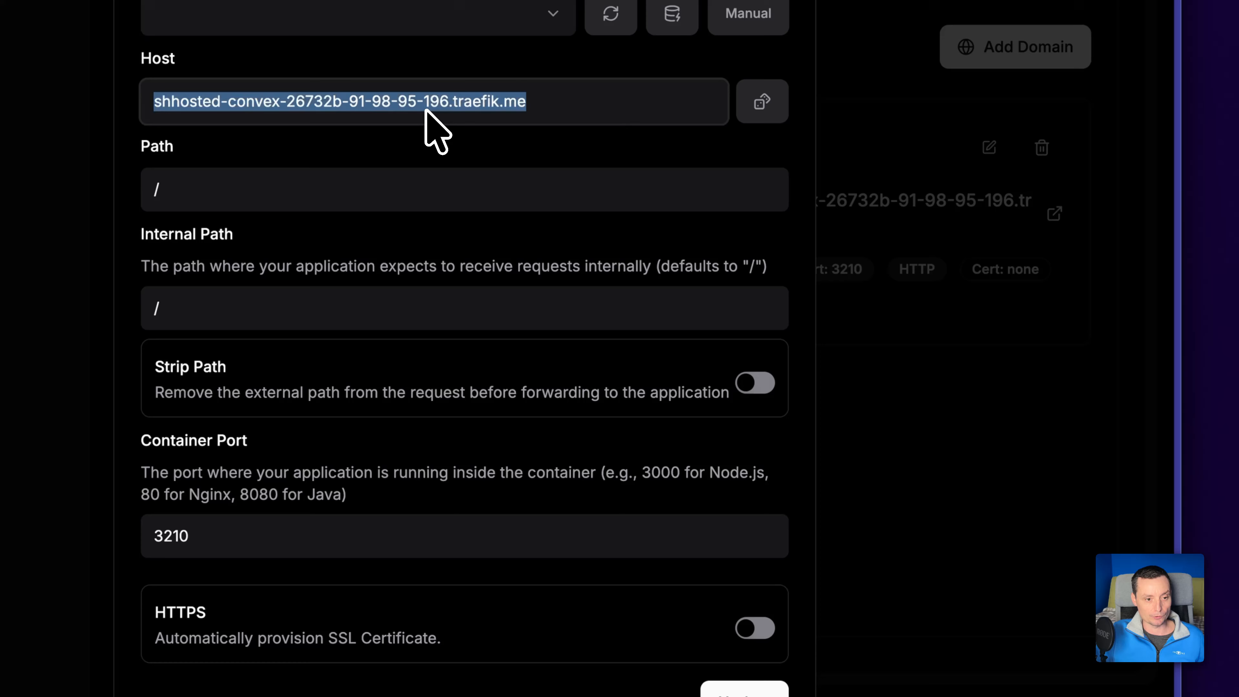
key("super+v")
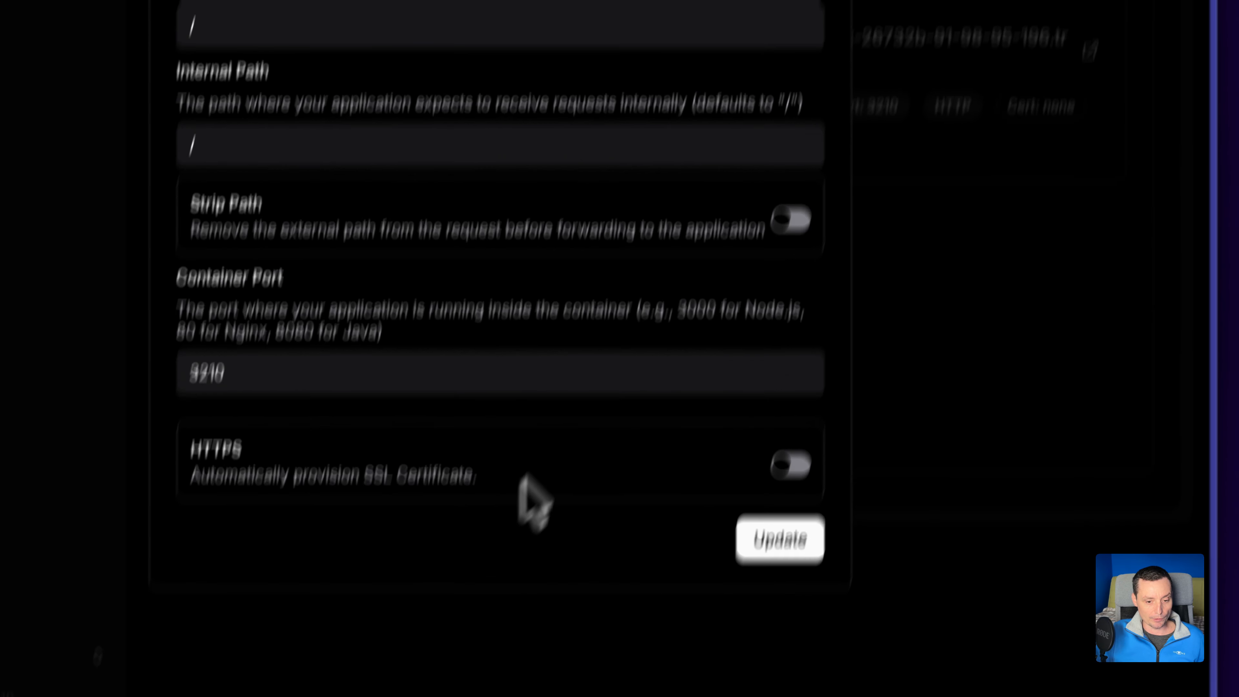
Enable HTTPS with Let's Encrypt for the api.convex.bitdoze.com domain, save it and validate its DNS.
left_click(805, 388)
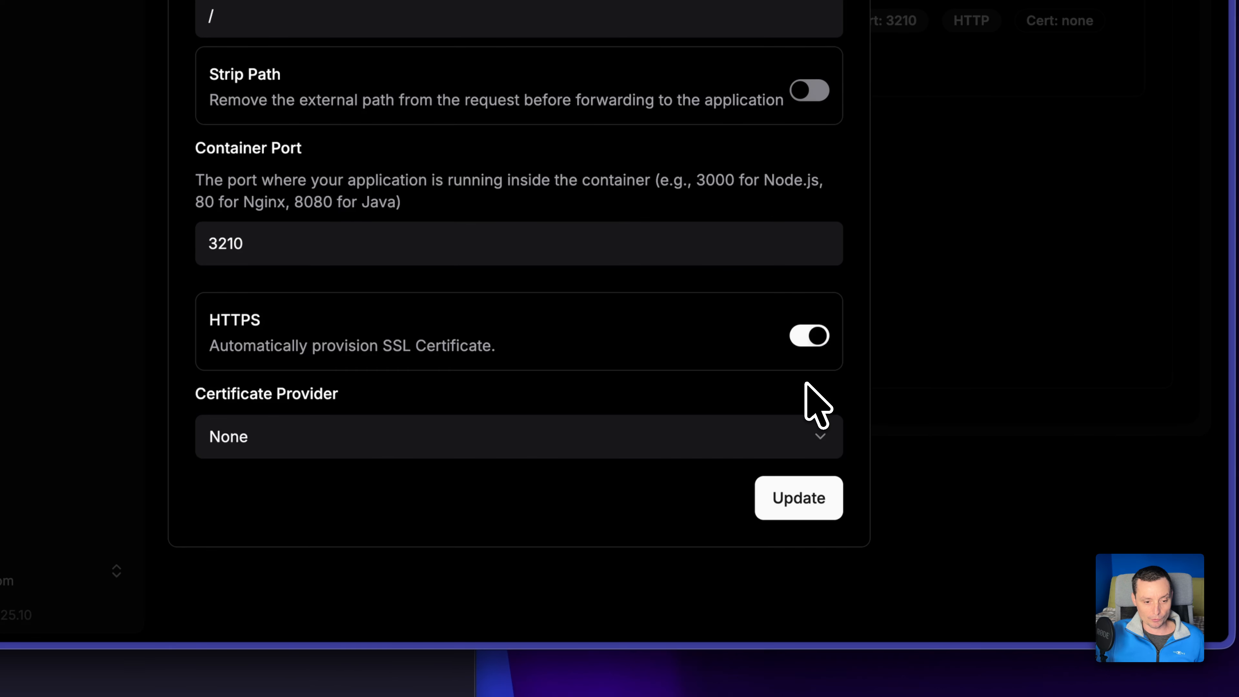
left_click(652, 441)
left_click(488, 522)
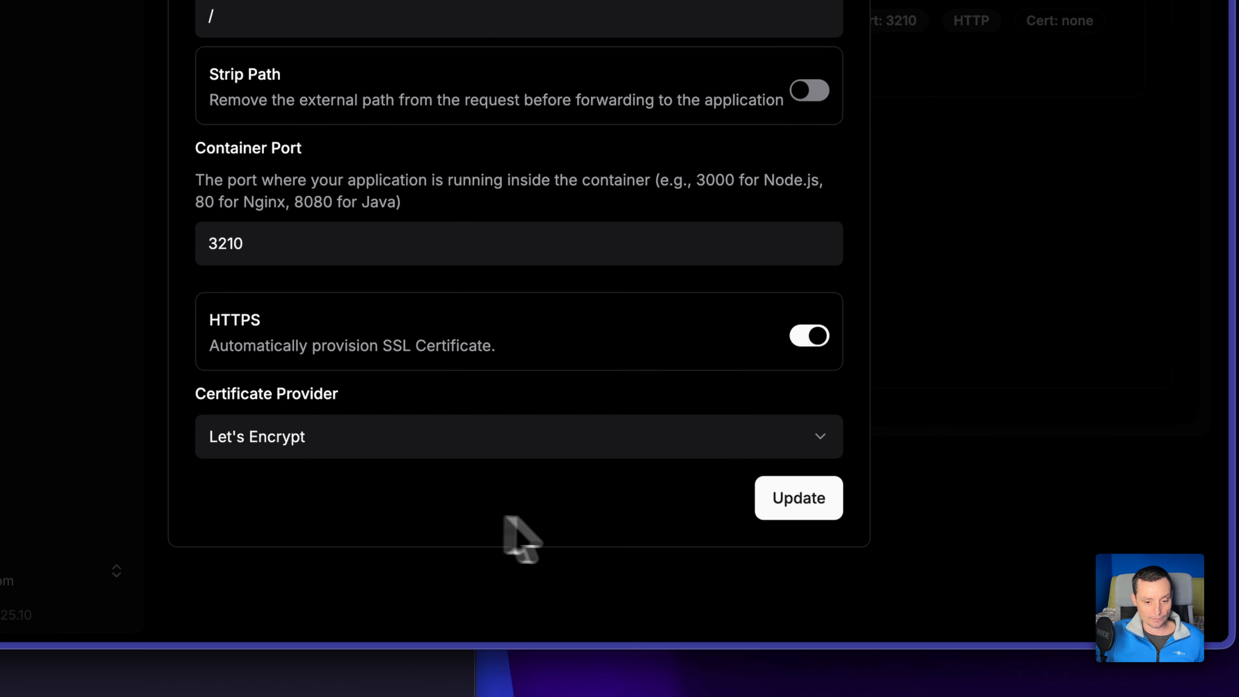
left_click(797, 500)
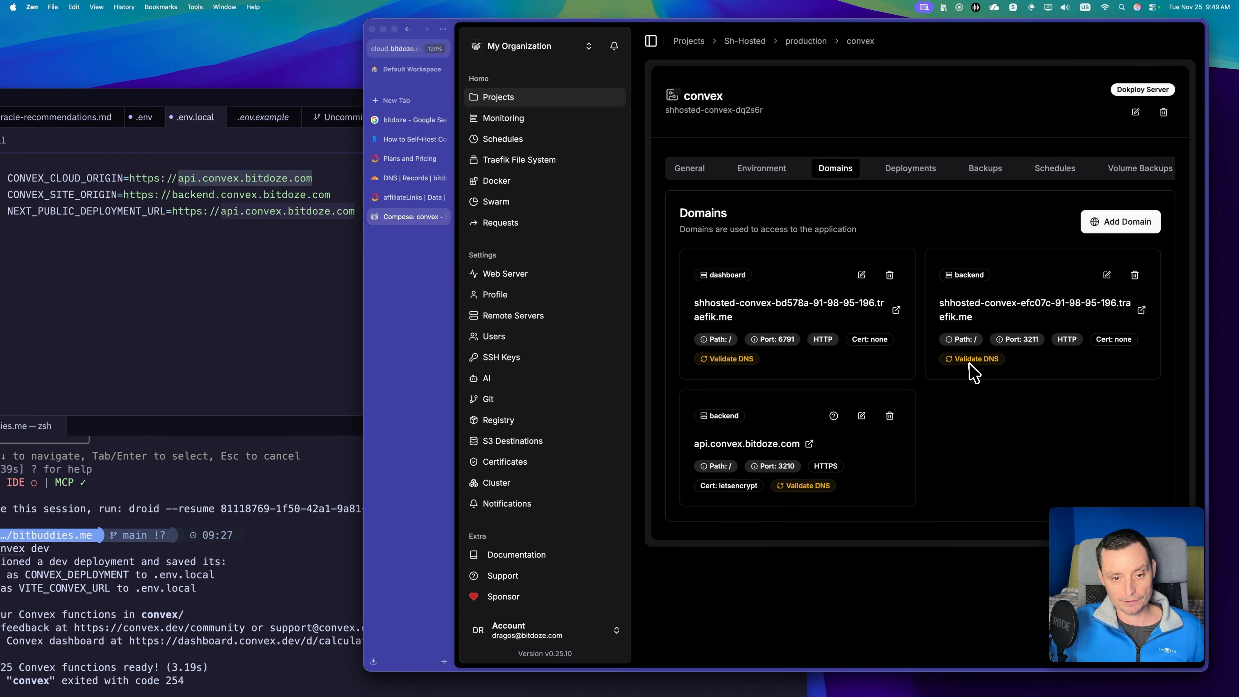
left_click(810, 485)
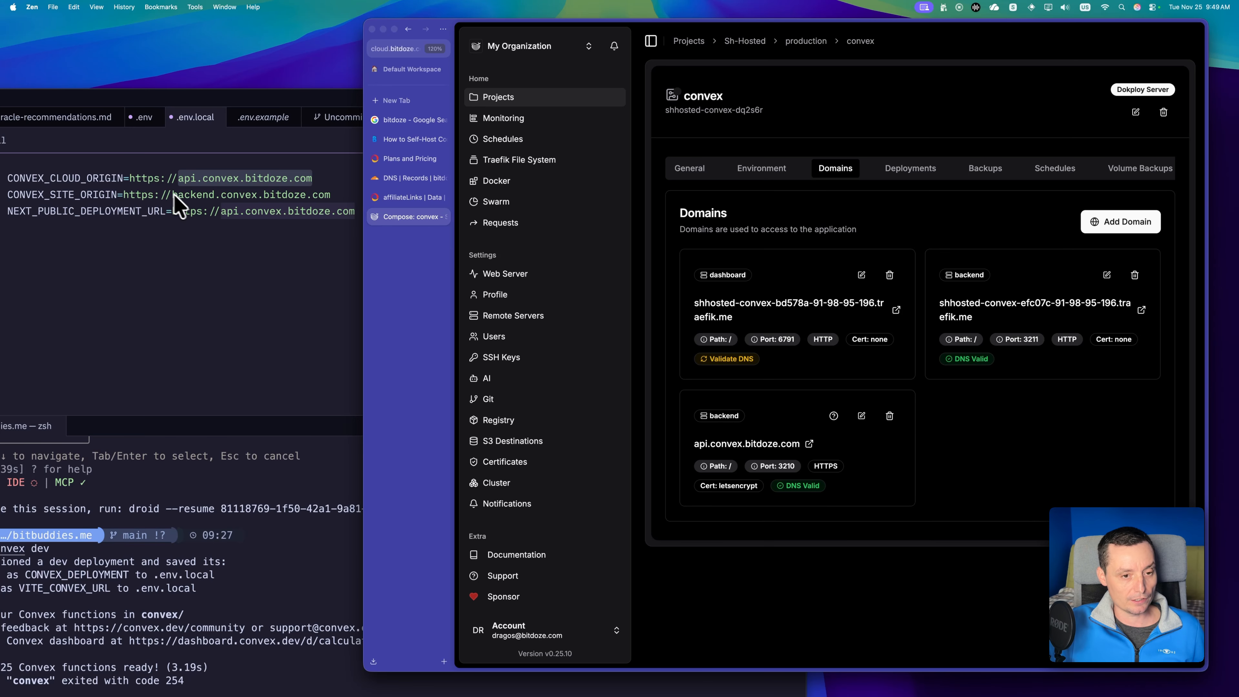
Copy convex.bitdoze.com from .env.local and set the dashboard domain's host in Dokploy to dashbord.convex.bitdoze.com.
left_click(238, 224)
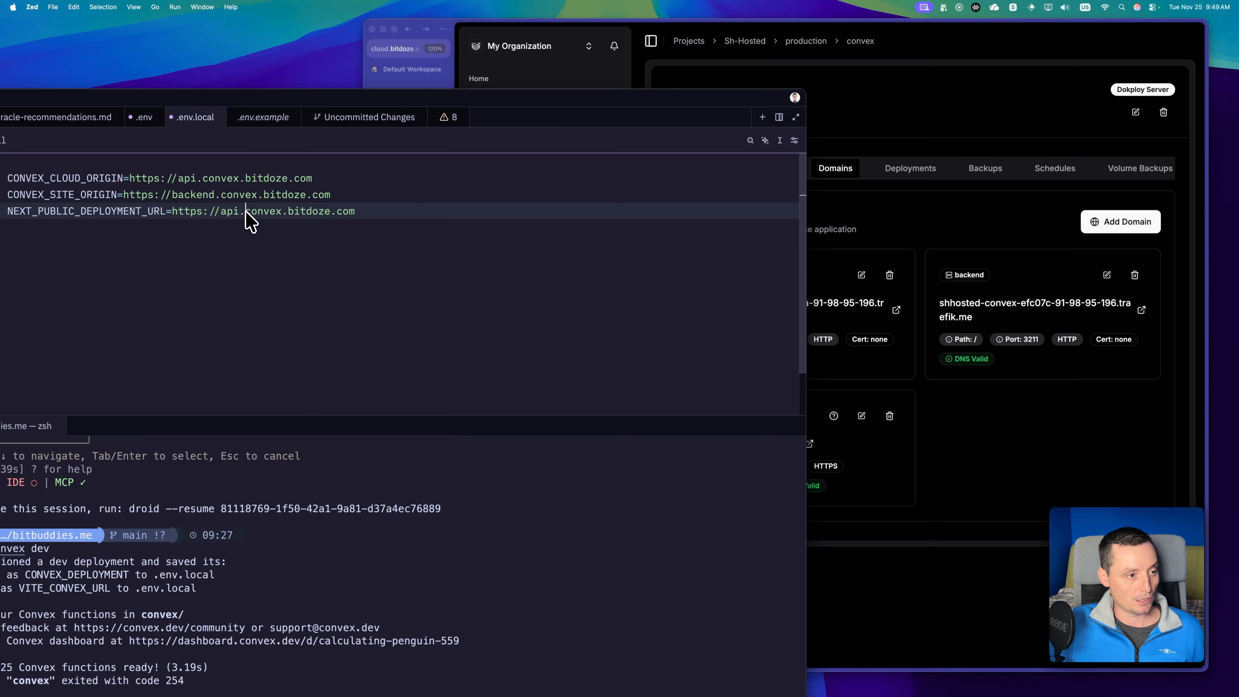
left_click_drag(245, 212, 355, 216)
left_click(906, 230)
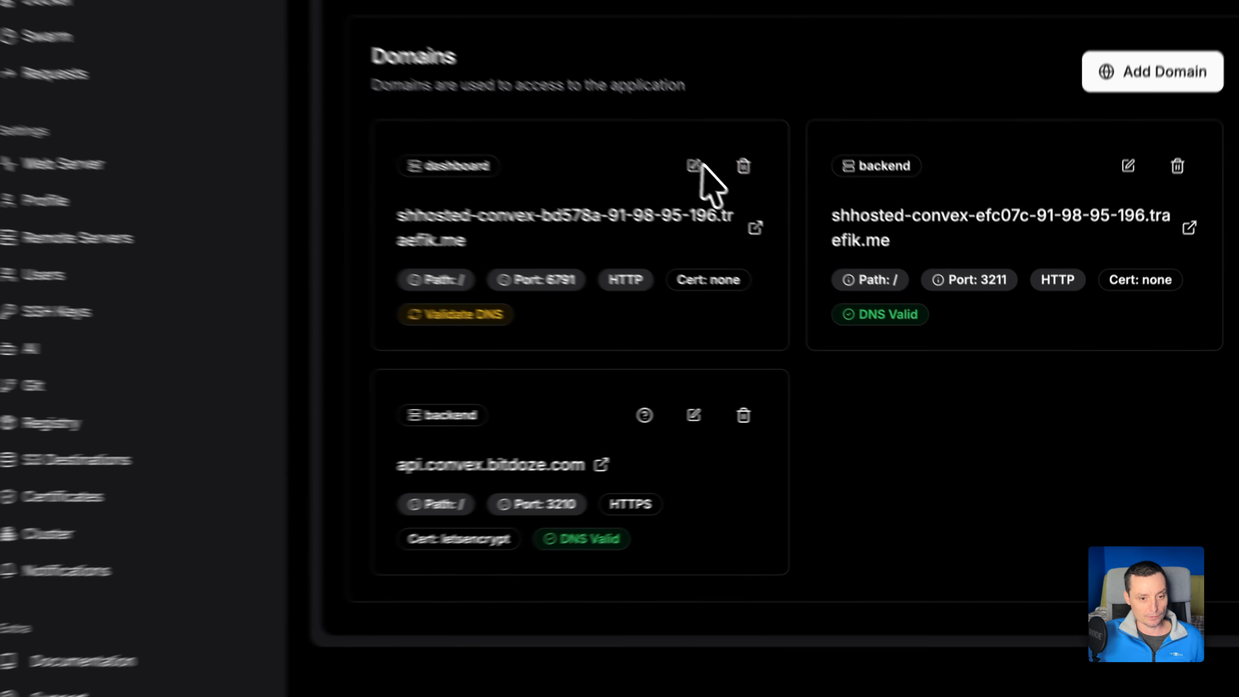
left_click(861, 275)
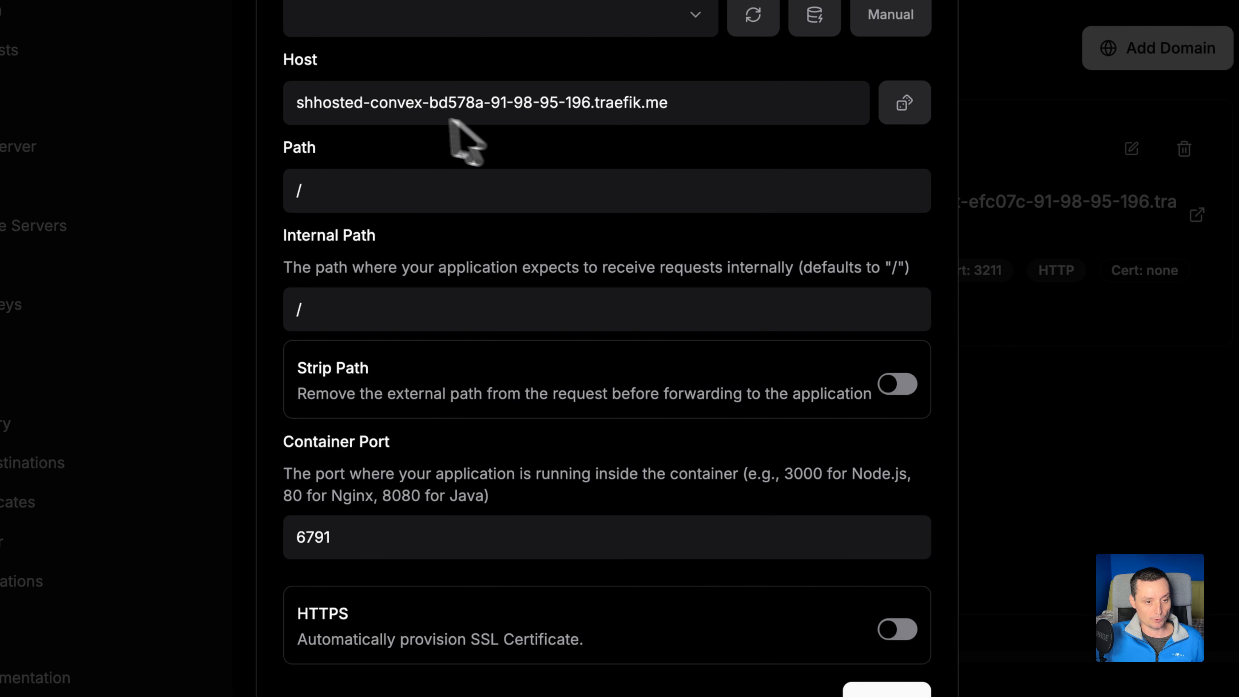
triple_click(402, 109)
type("dashbord")
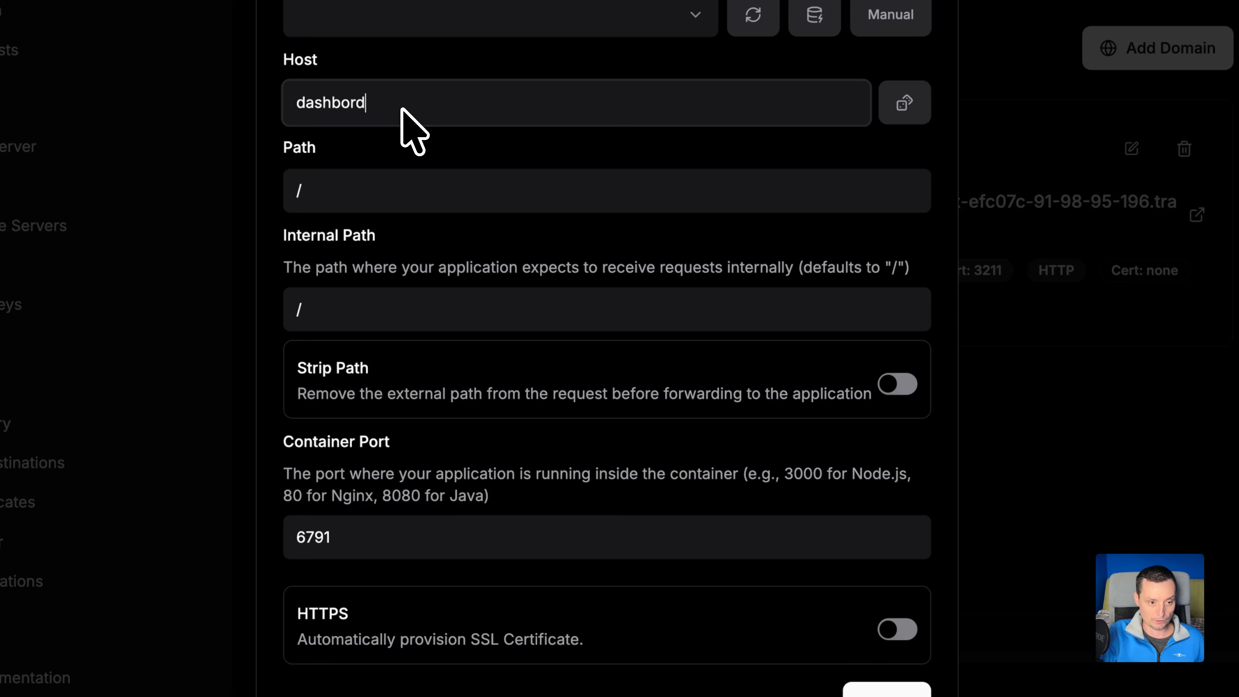
type(".convex.bitdoze.com")
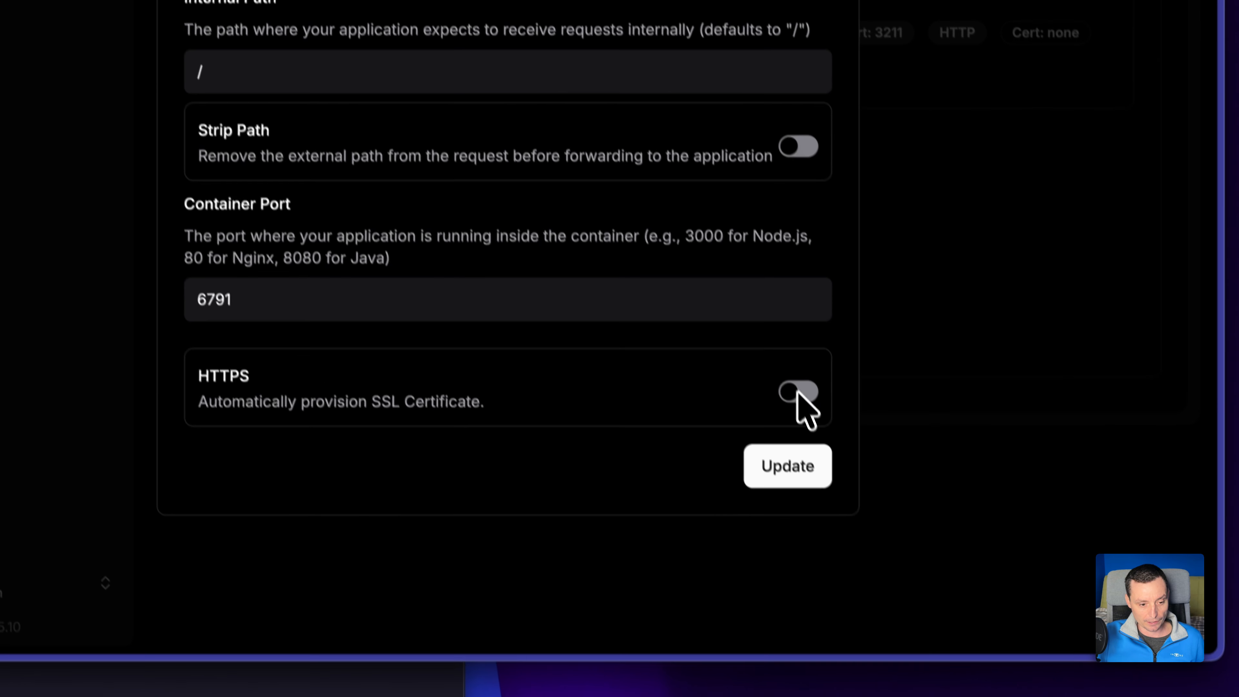
Enable HTTPS for the dashboard domain with Let's Encrypt as certificate provider and save the domain.
left_click(897, 630)
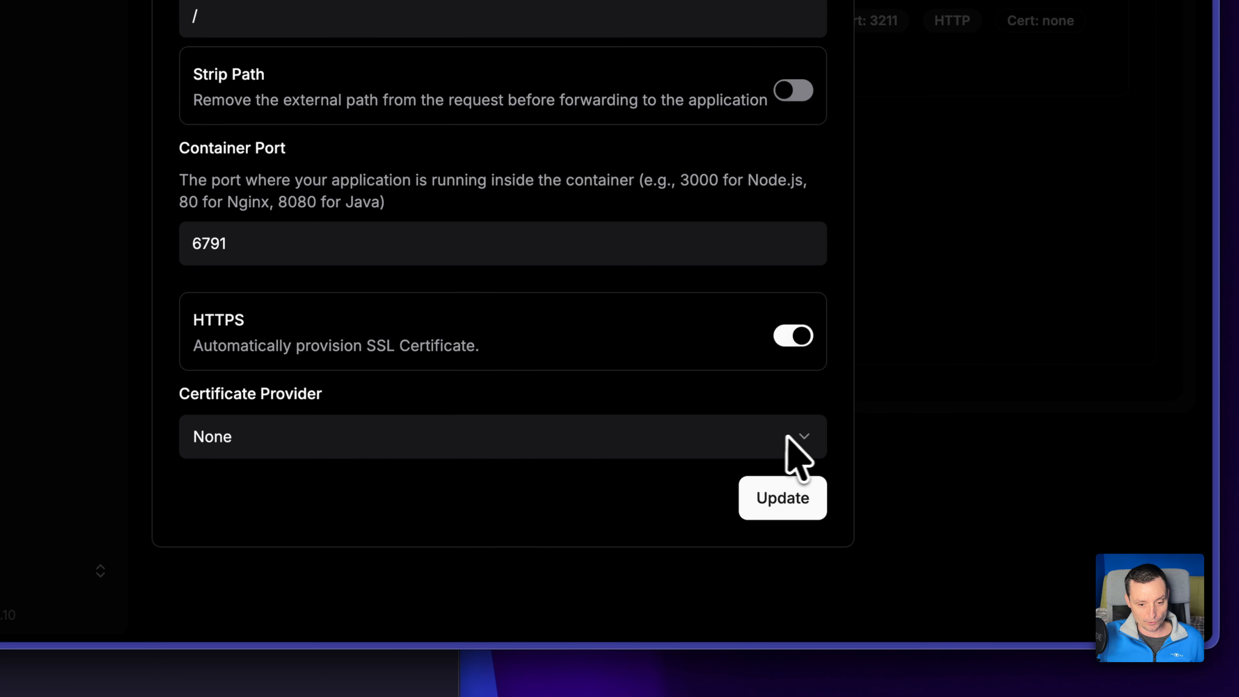
left_click(795, 445)
left_click(494, 518)
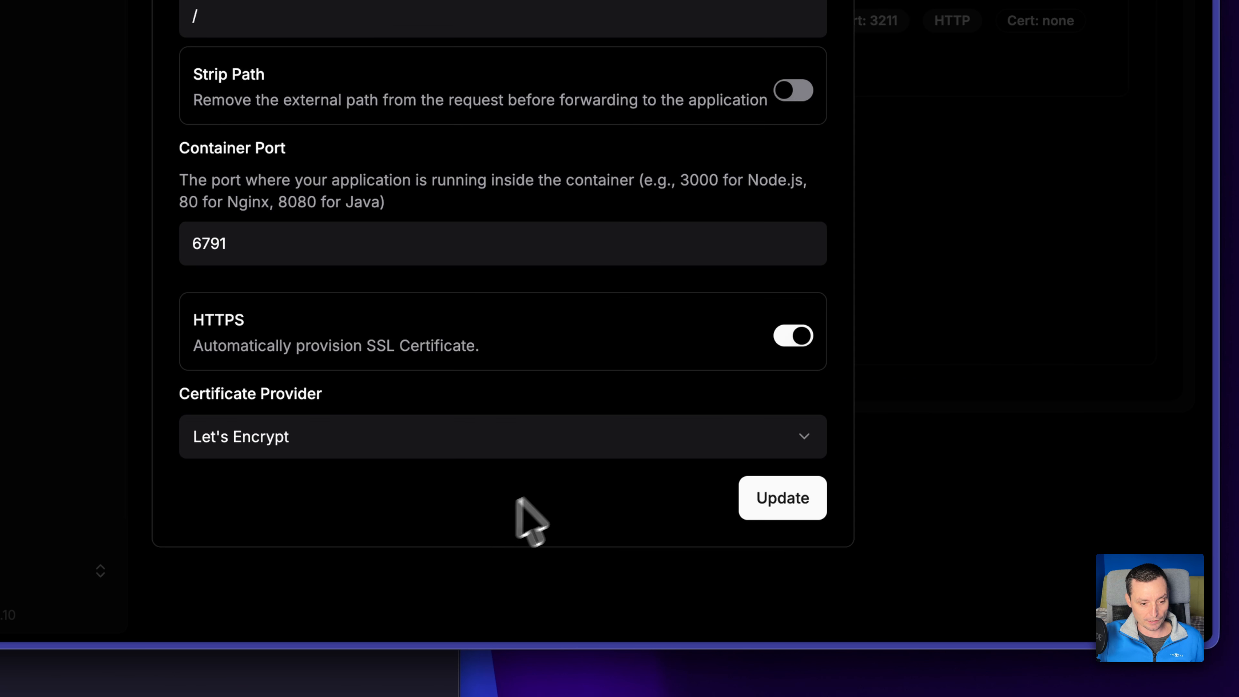
left_click(786, 500)
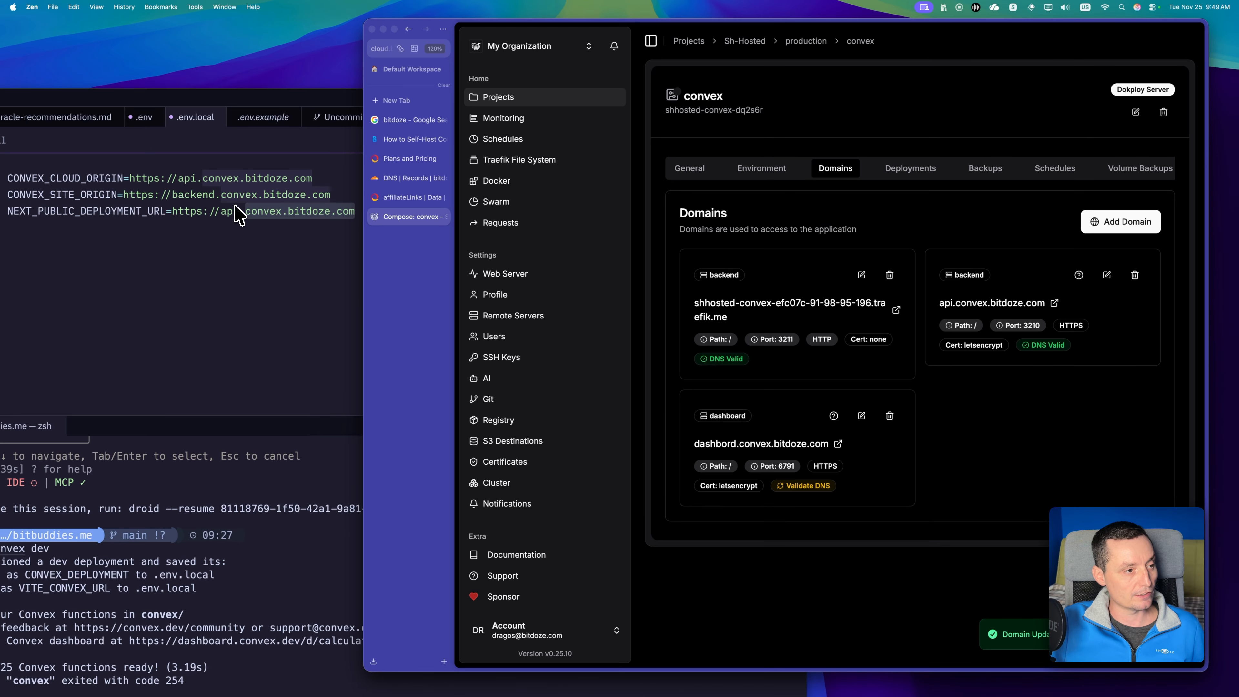
Copy backend.convex.bitdoze.com from .env.local and set it as the host of the port 3211 backend domain in Dokploy.
left_click(234, 208)
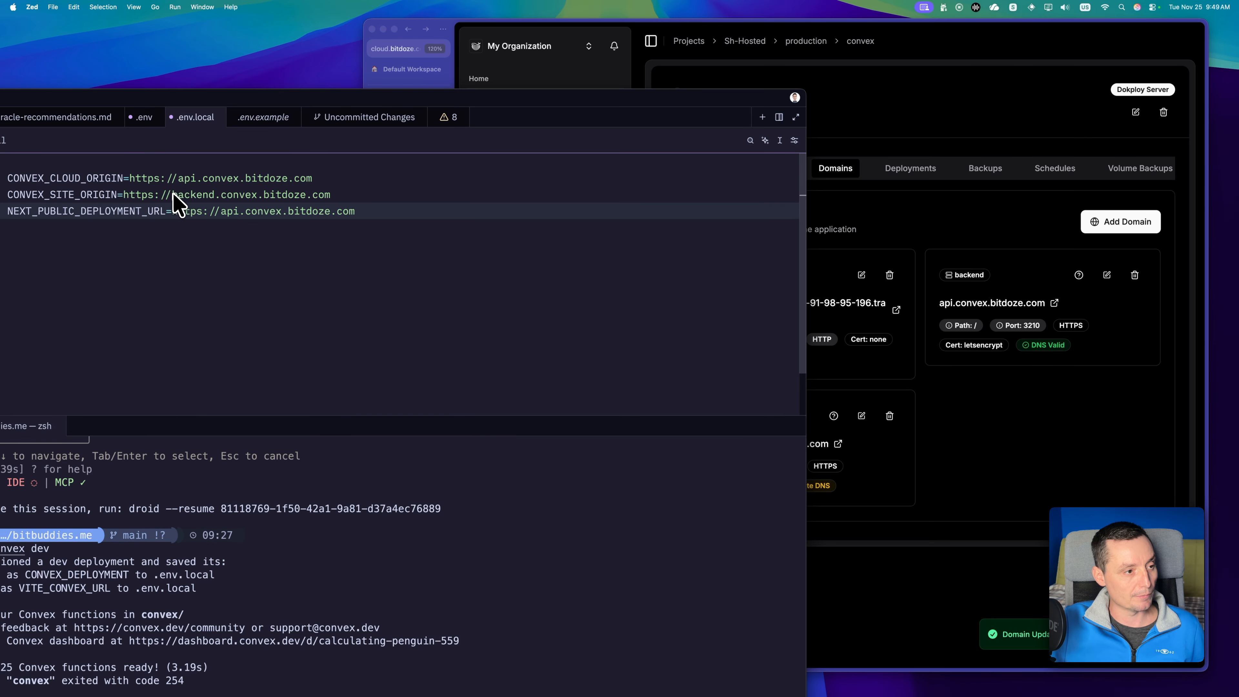
left_click_drag(172, 194, 332, 196)
key("super+c")
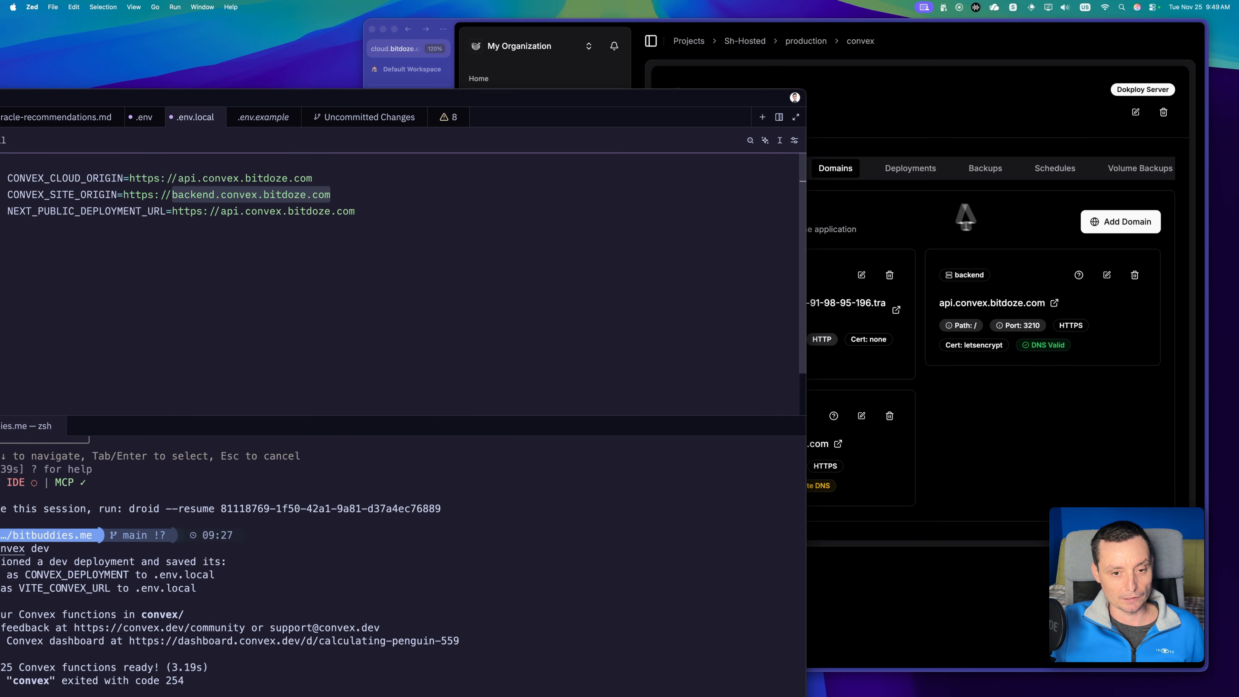
left_click(968, 217)
left_click(861, 275)
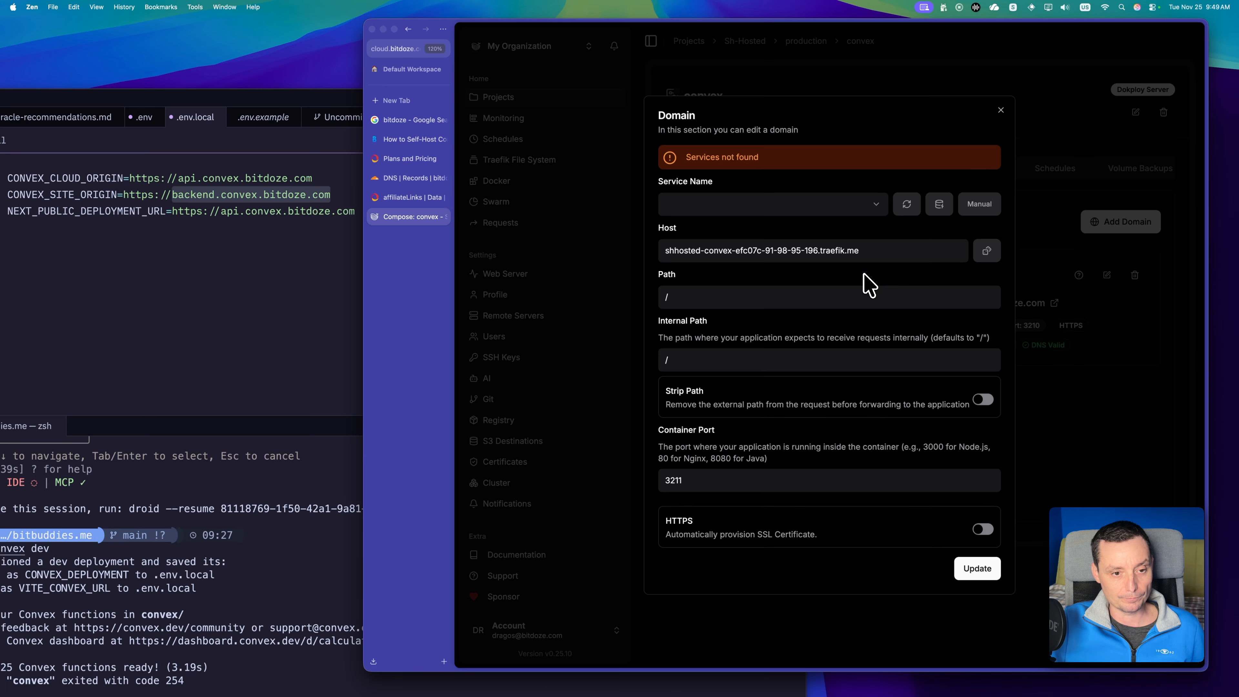
triple_click(803, 253)
key("super+v")
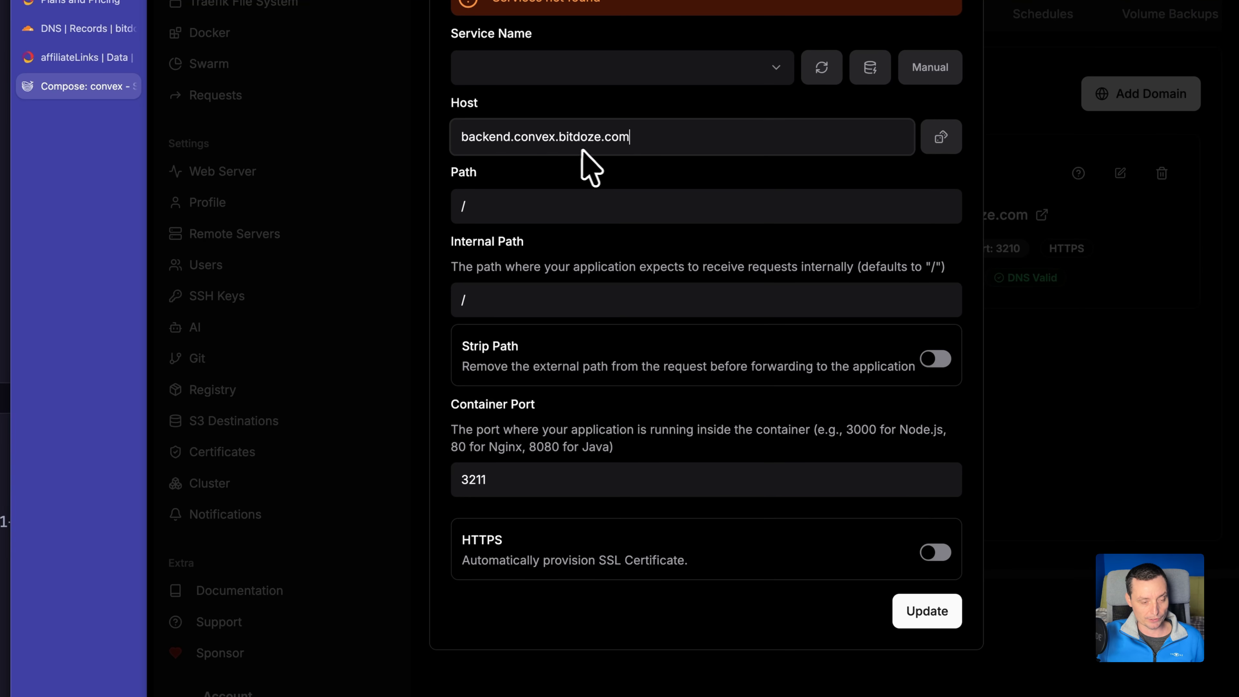
Enable HTTPS for the backend.convex.bitdoze.com domain with Let's Encrypt as certificate provider and save the domain.
left_click(936, 553)
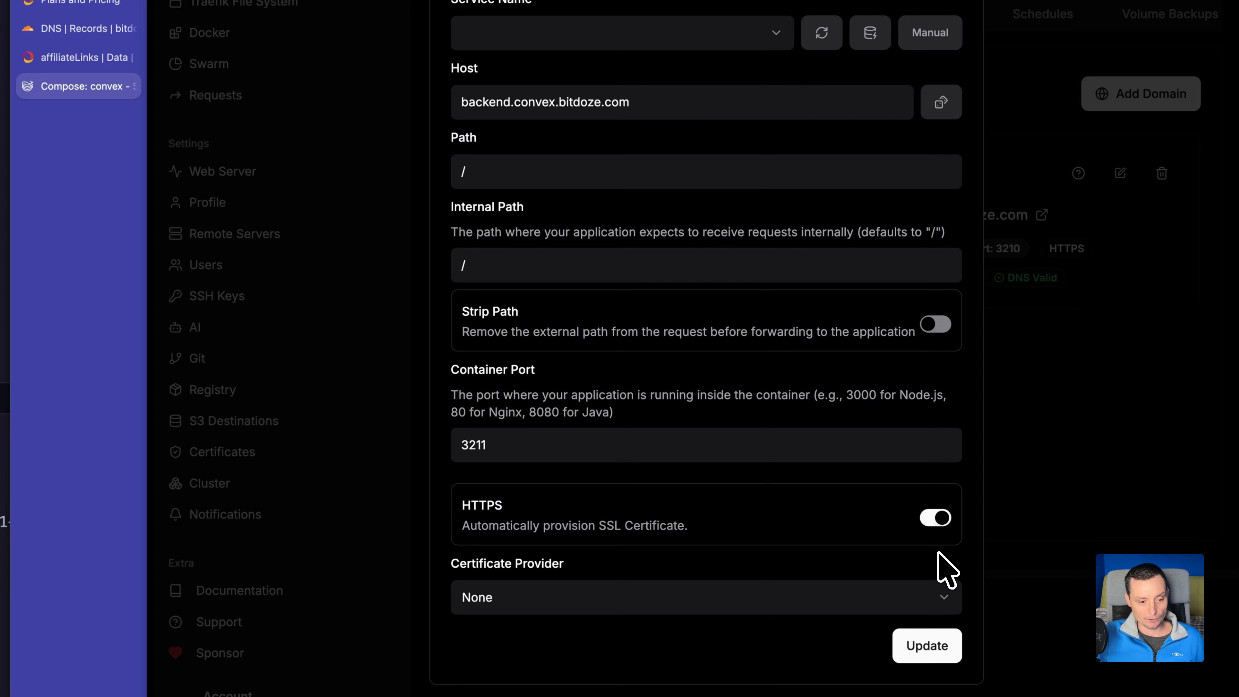
left_click(870, 515)
left_click(644, 560)
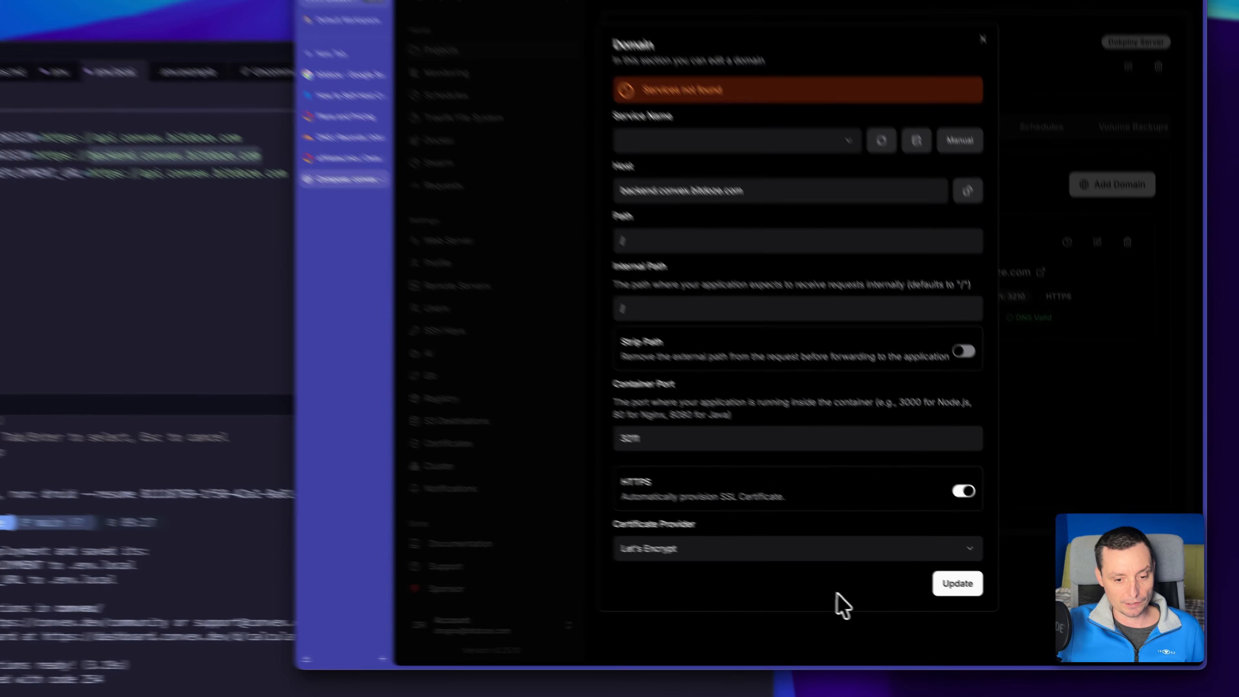
left_click(976, 591)
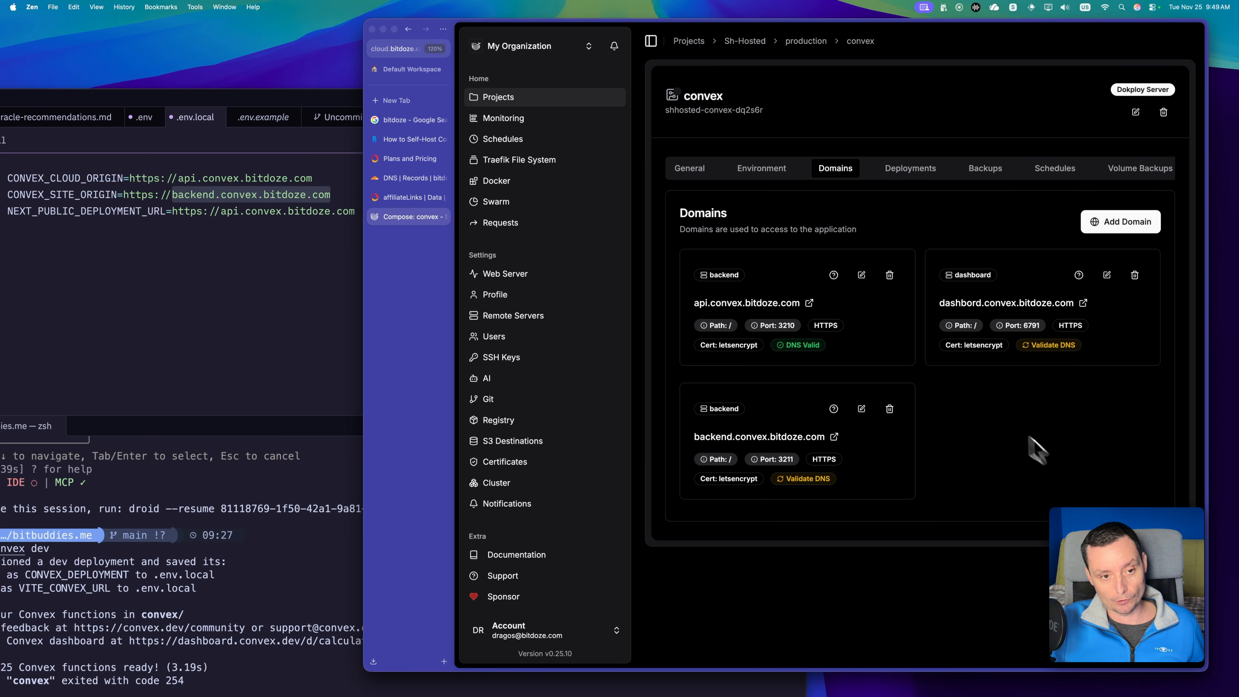
Review the raw compose file, checking the origin and deployment URL ports of the backend and dashboard services.
left_click(695, 170)
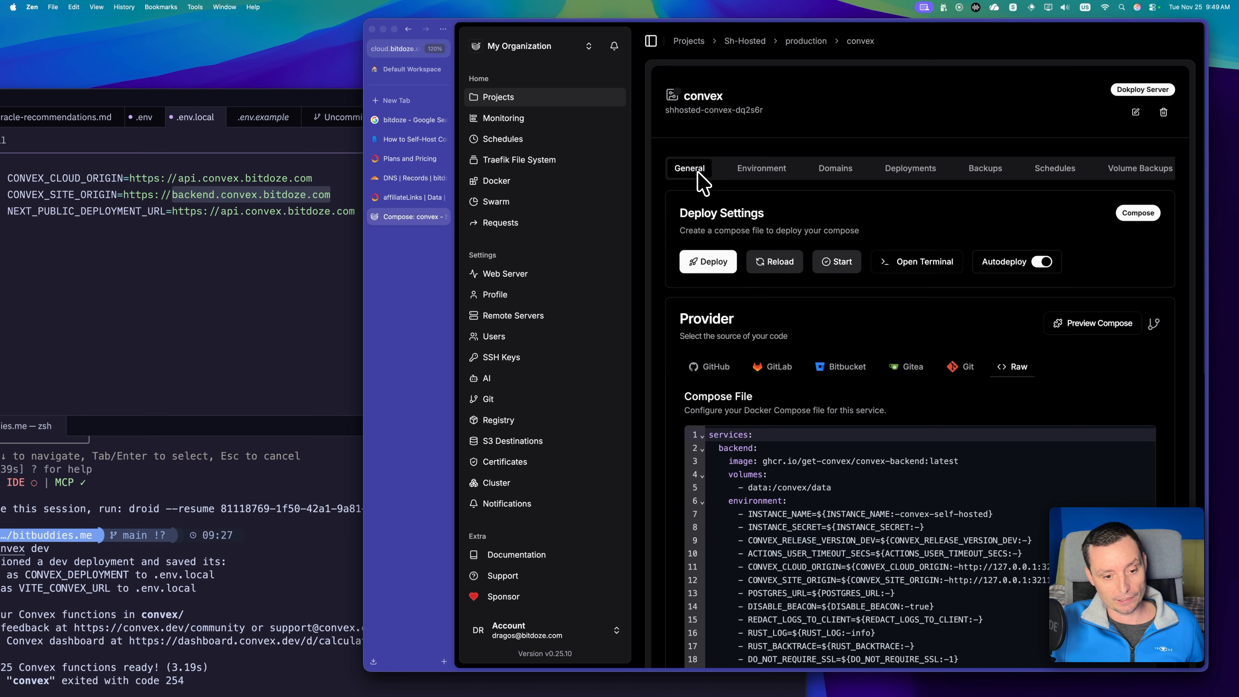
scroll(929, 433, "down", 1)
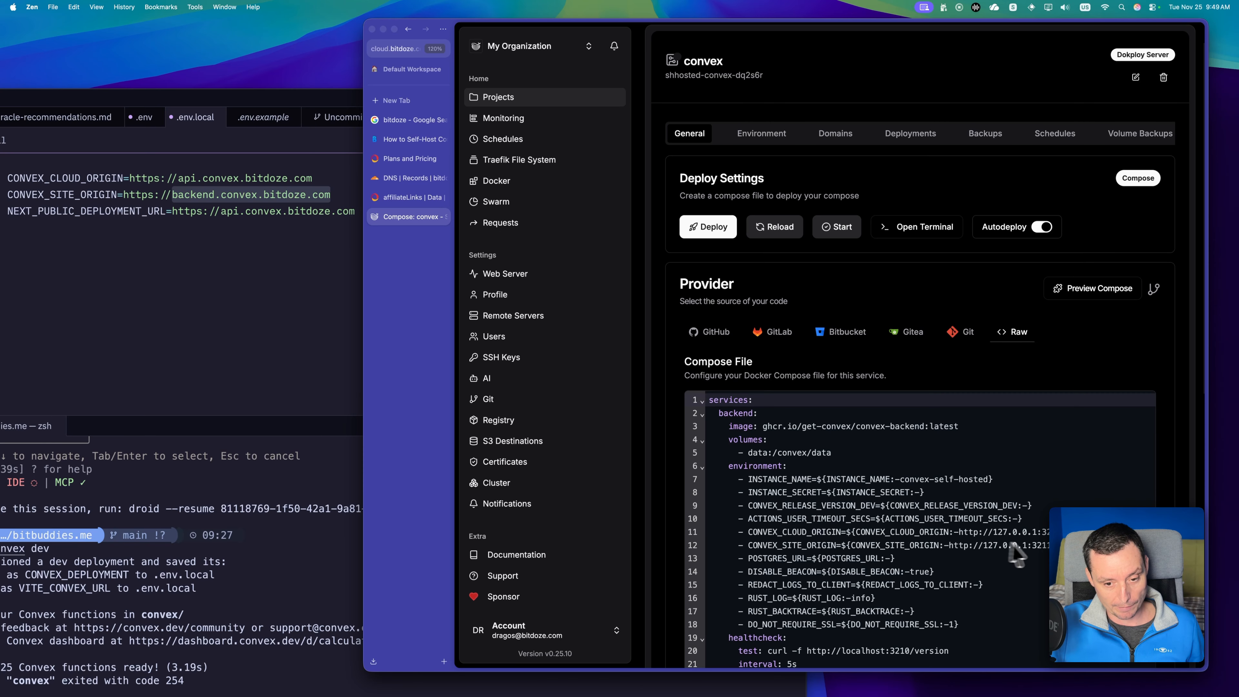
left_click(1037, 544)
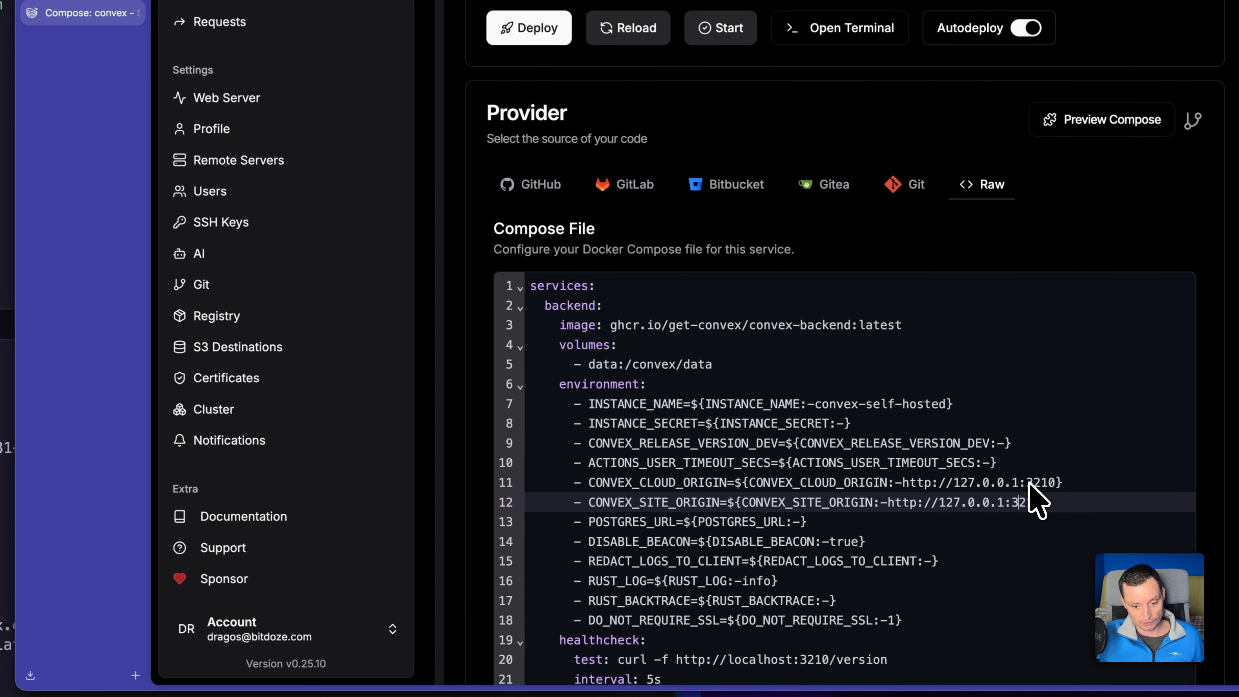
left_click_drag(1045, 532, 1052, 531)
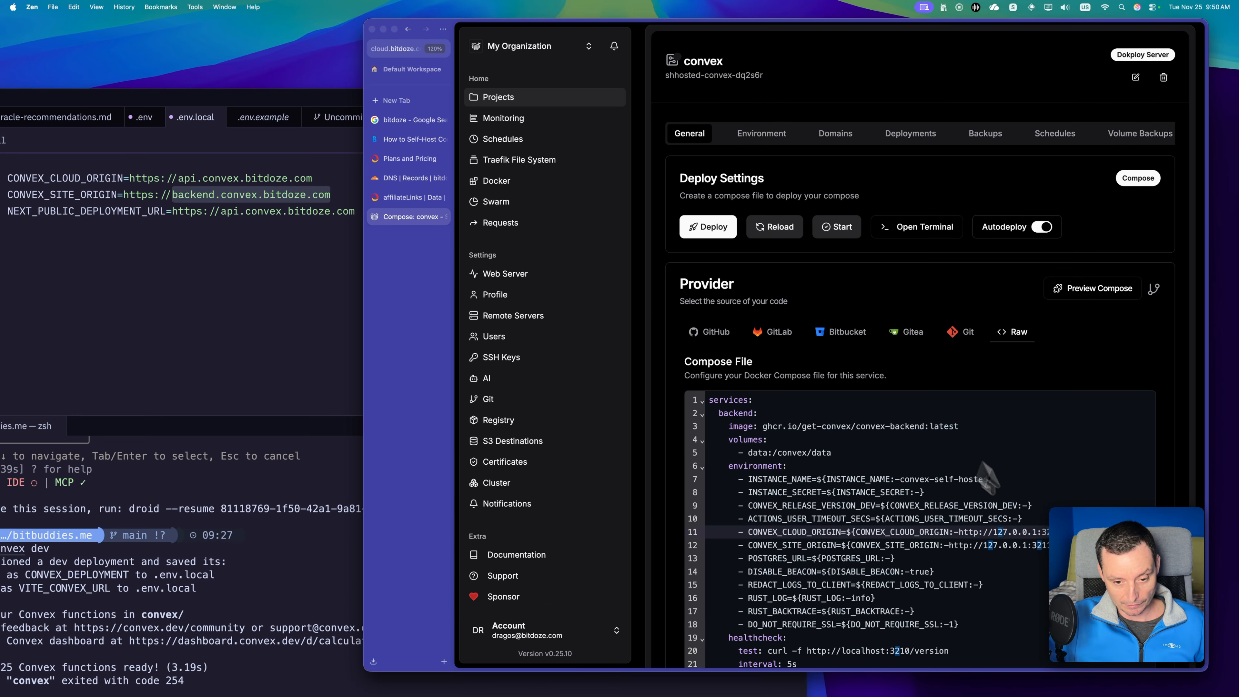
scroll(1024, 556, "down", 5)
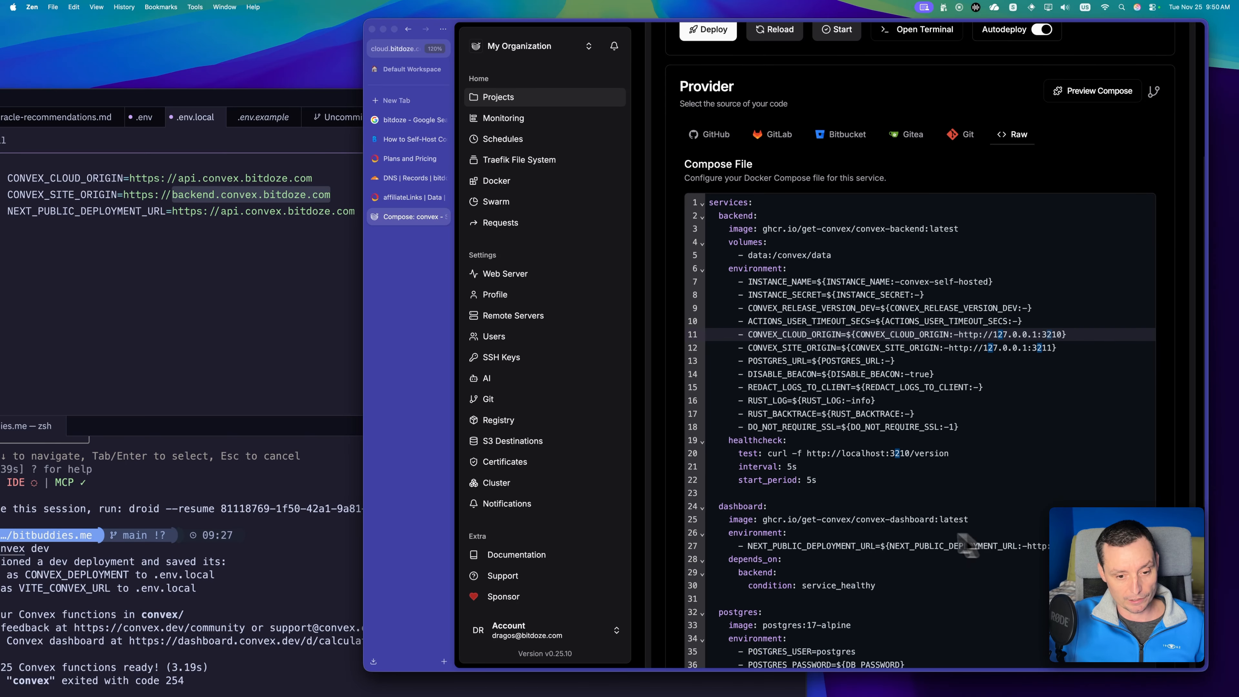
scroll(858, 551, "down", 2)
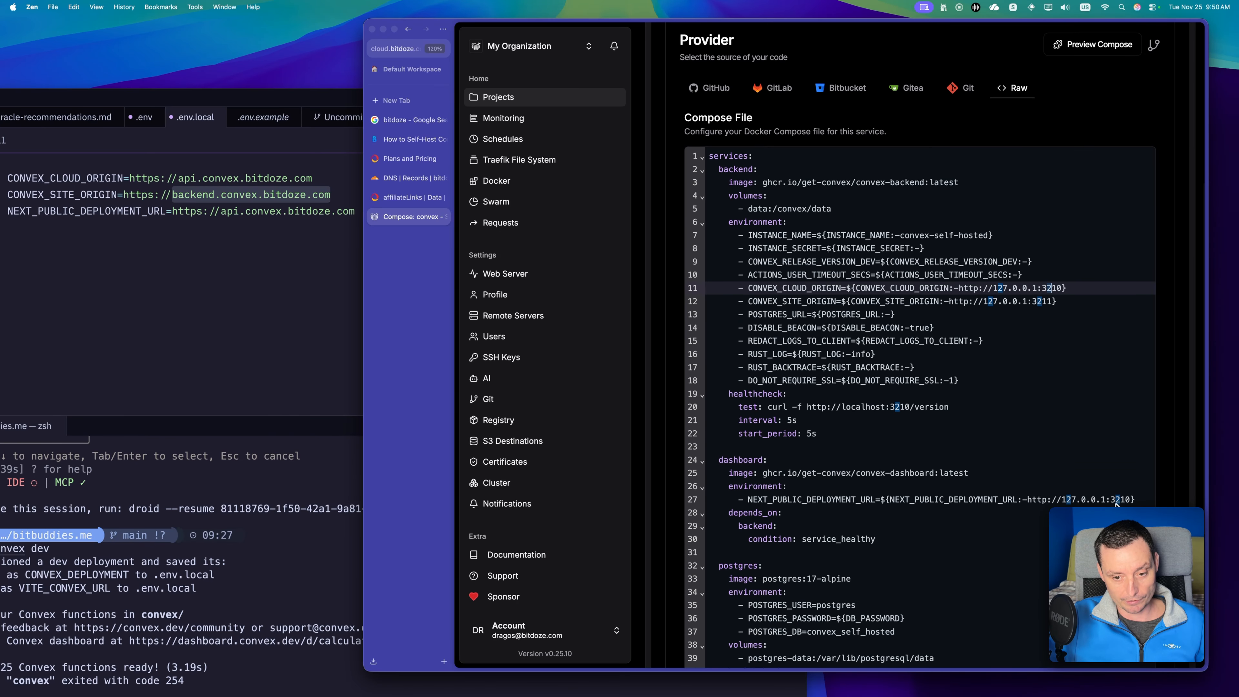
scroll(1114, 503, "down", 2)
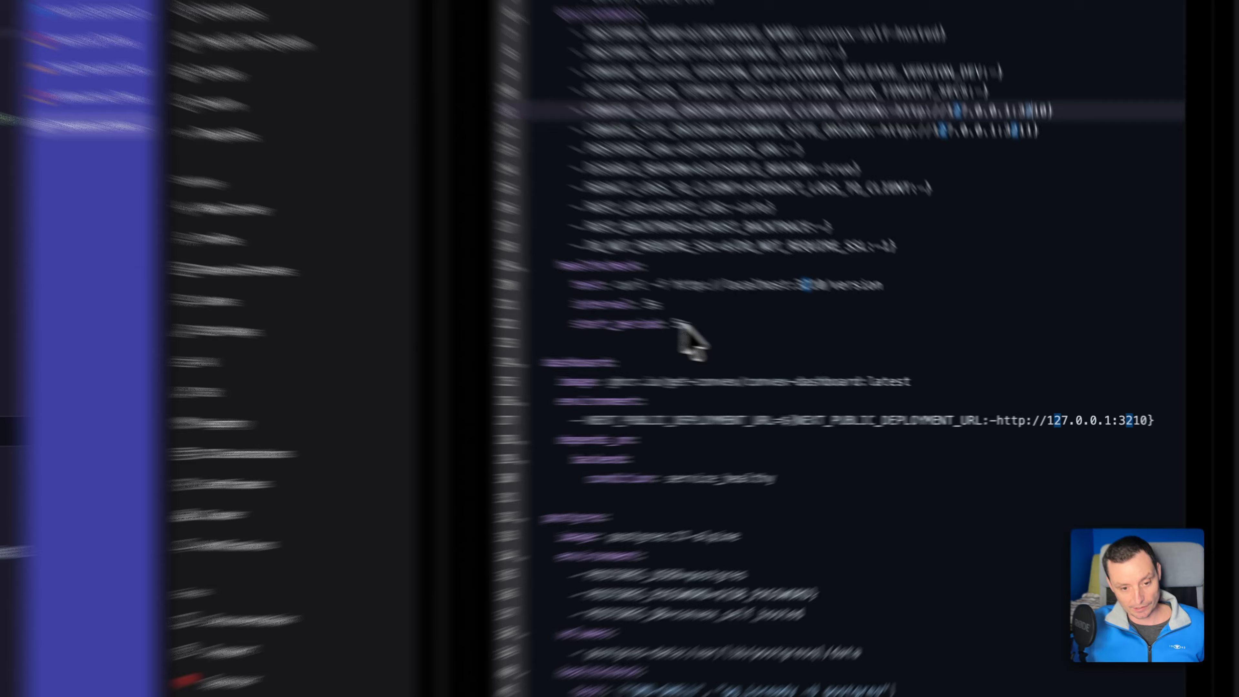
left_click(818, 352)
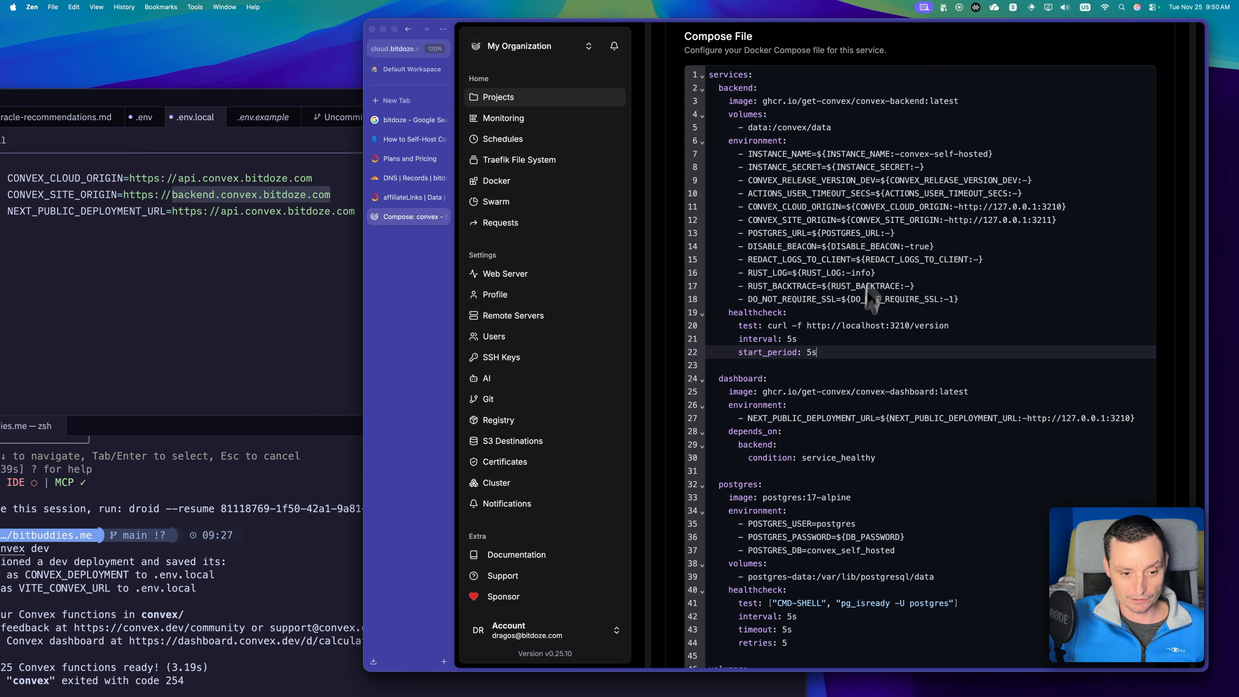
scroll(846, 437, "up", 10)
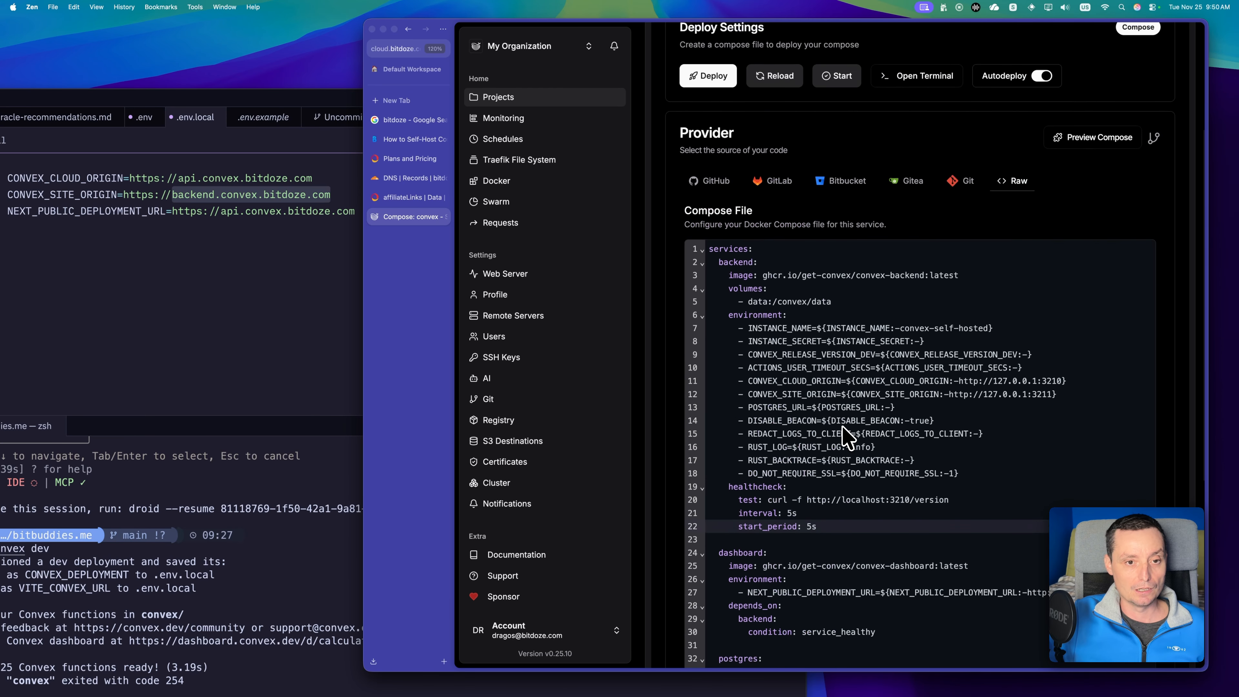
Reveal the convex environment variables and check them against the configured domains.
left_click(758, 173)
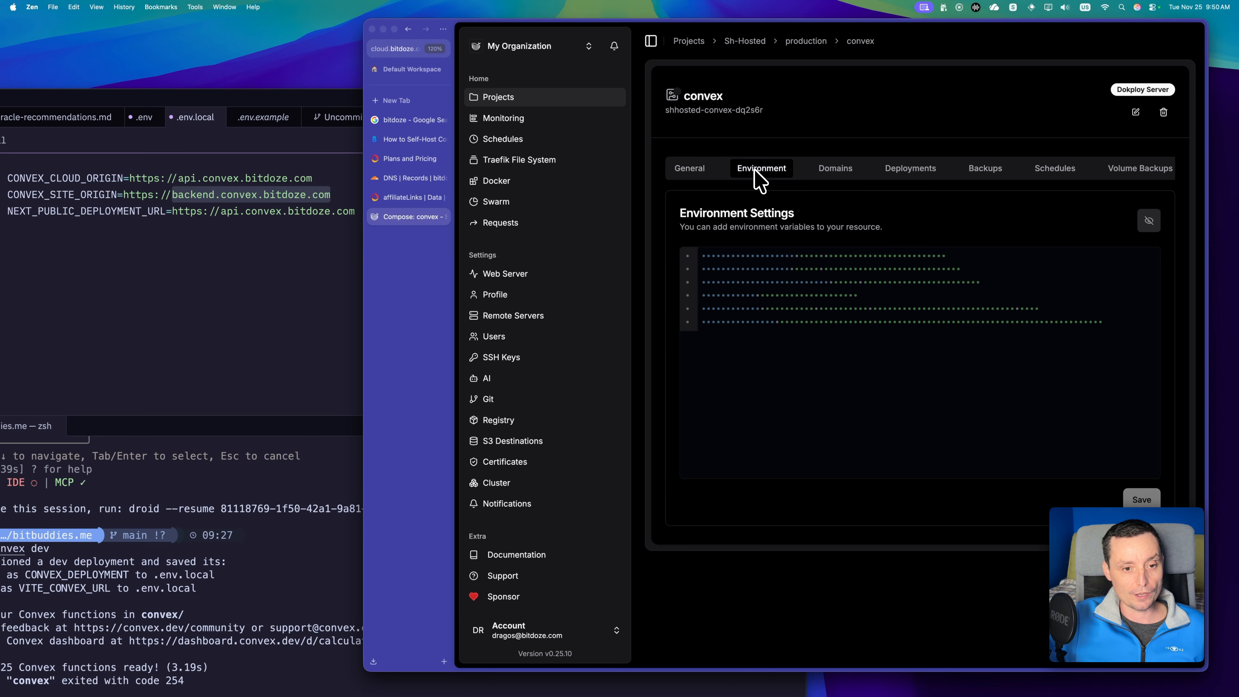
left_click(1148, 224)
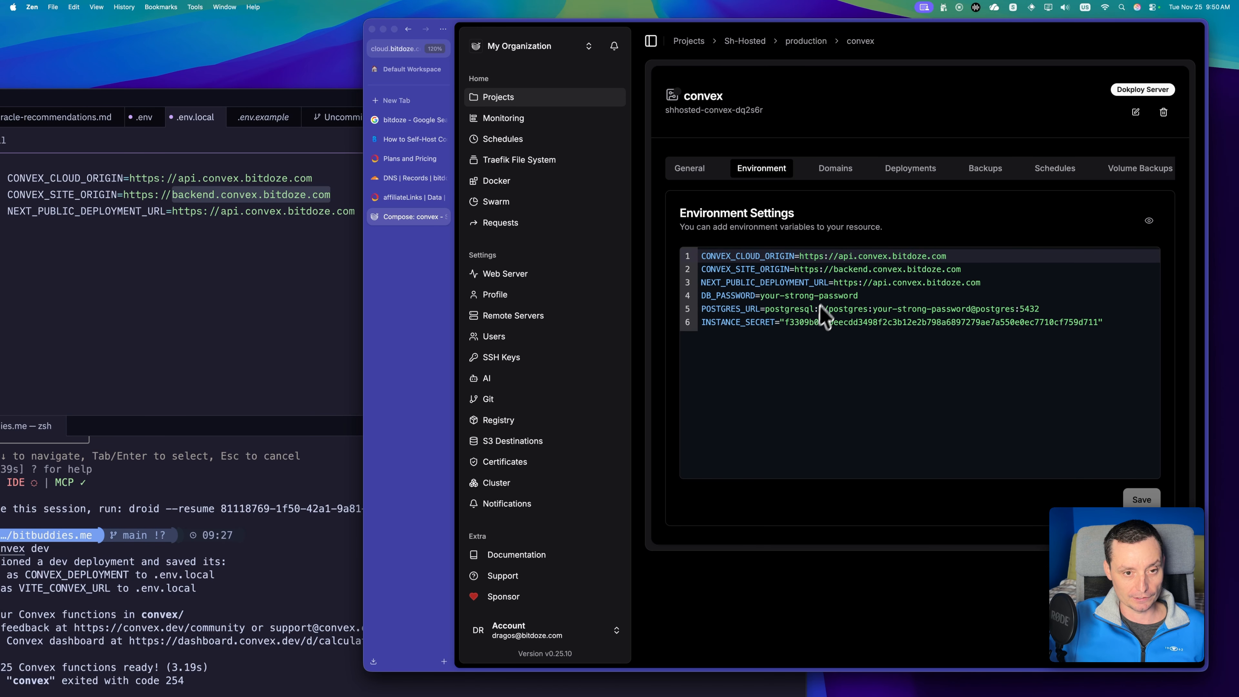
left_click(836, 171)
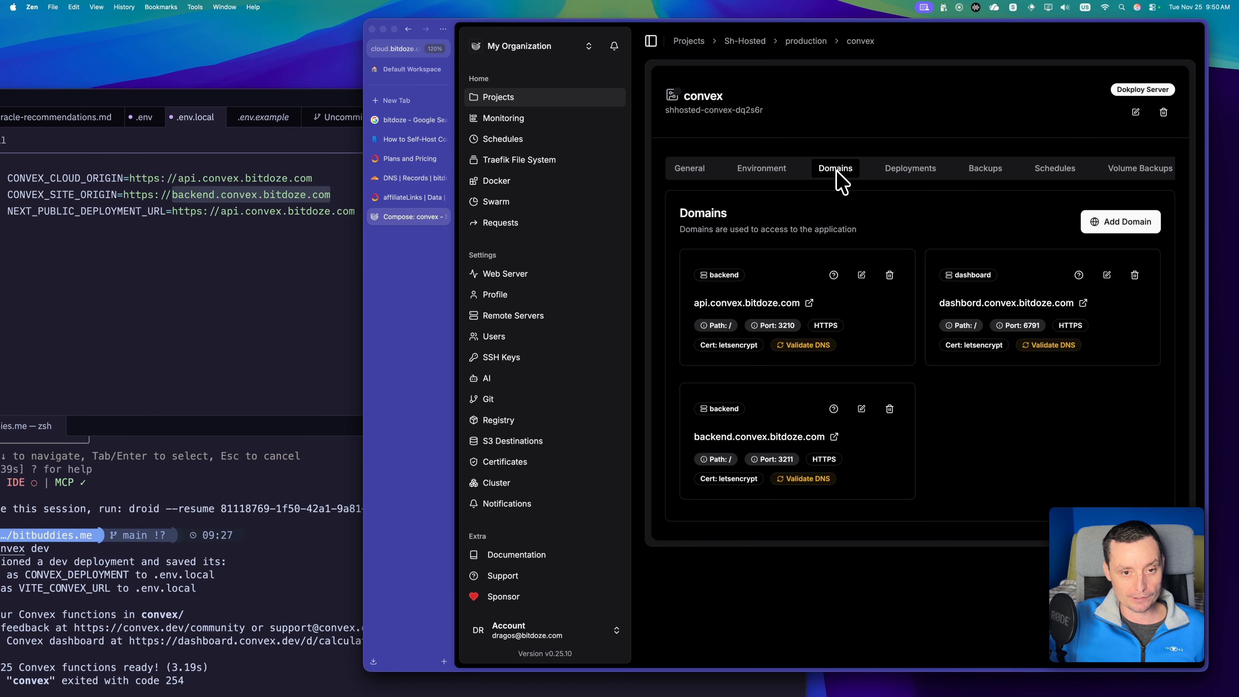
Deploy the convex compose service and inspect the log of the manual deployment.
left_click(692, 180)
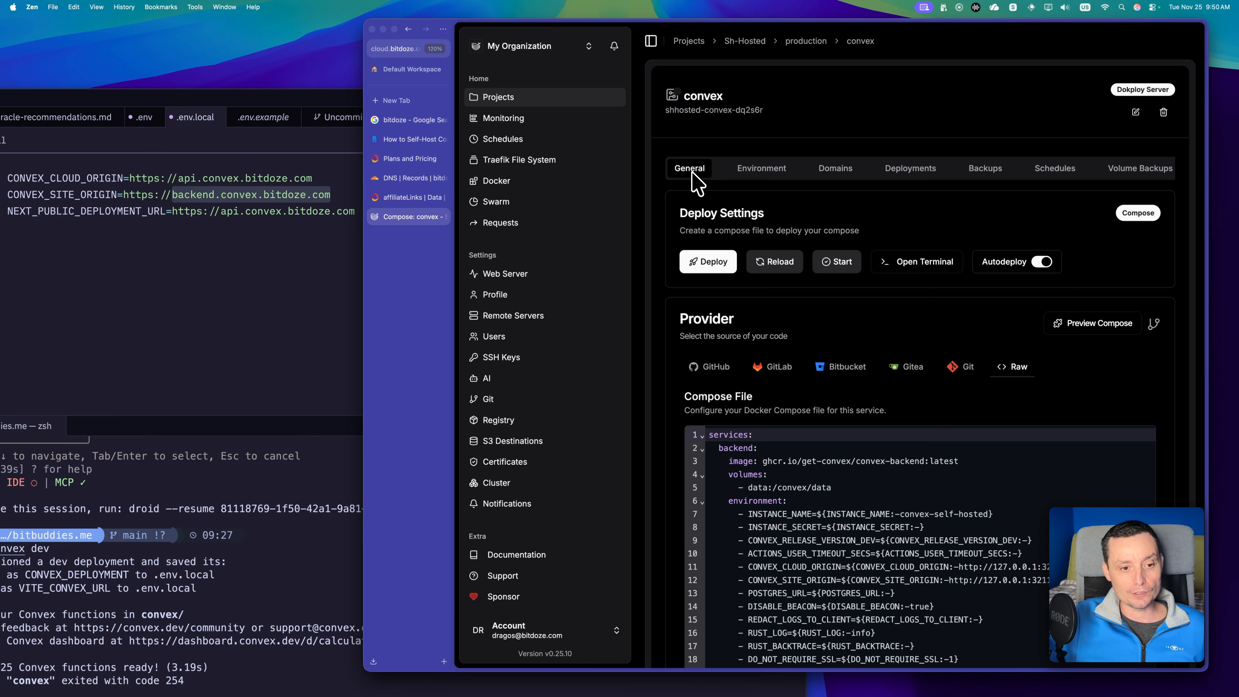
left_click(707, 263)
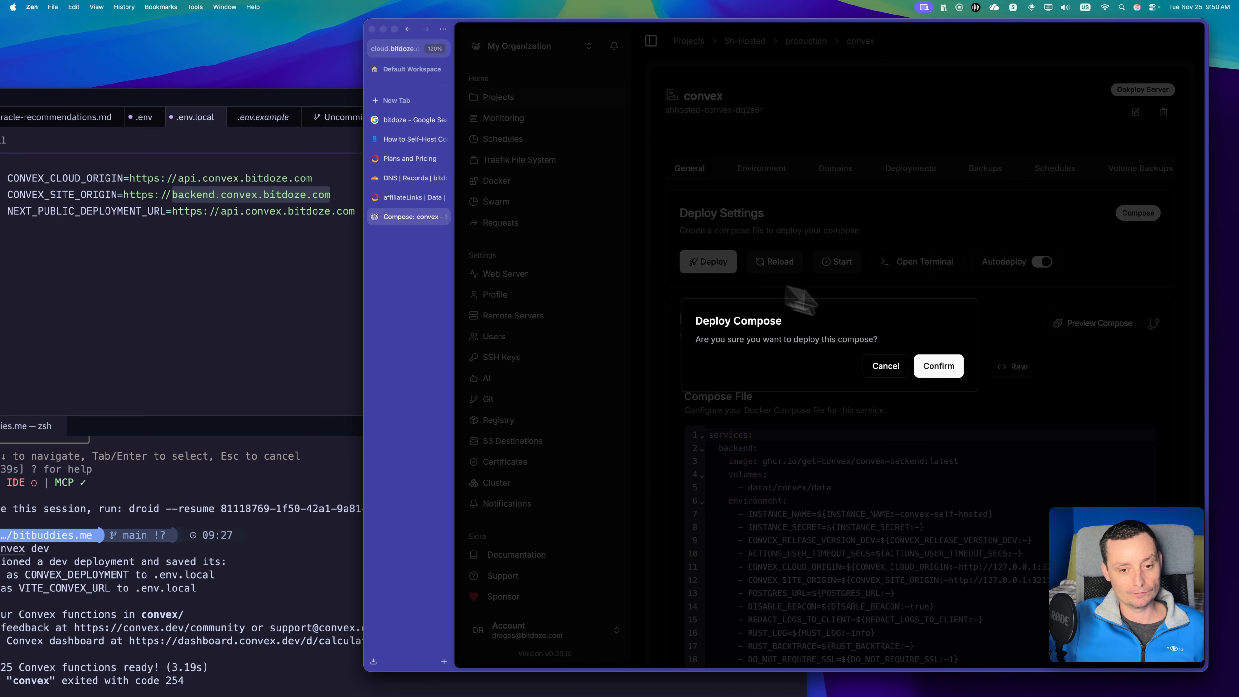
left_click(937, 367)
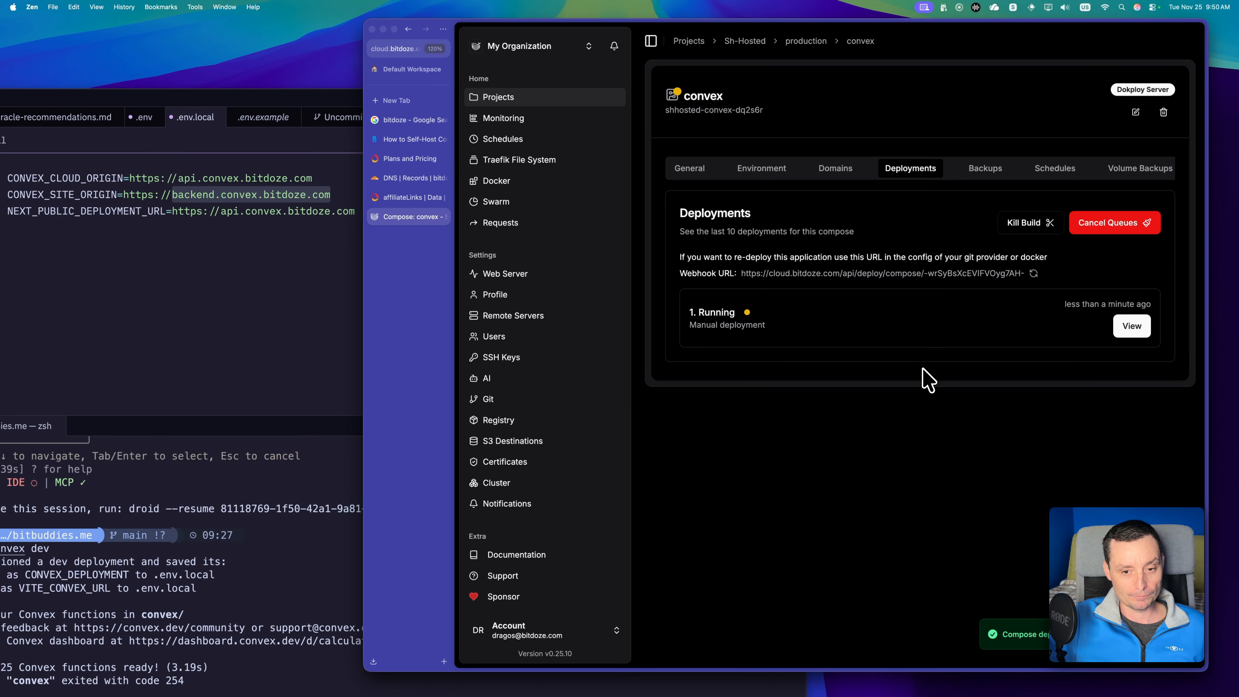
left_click(1131, 330)
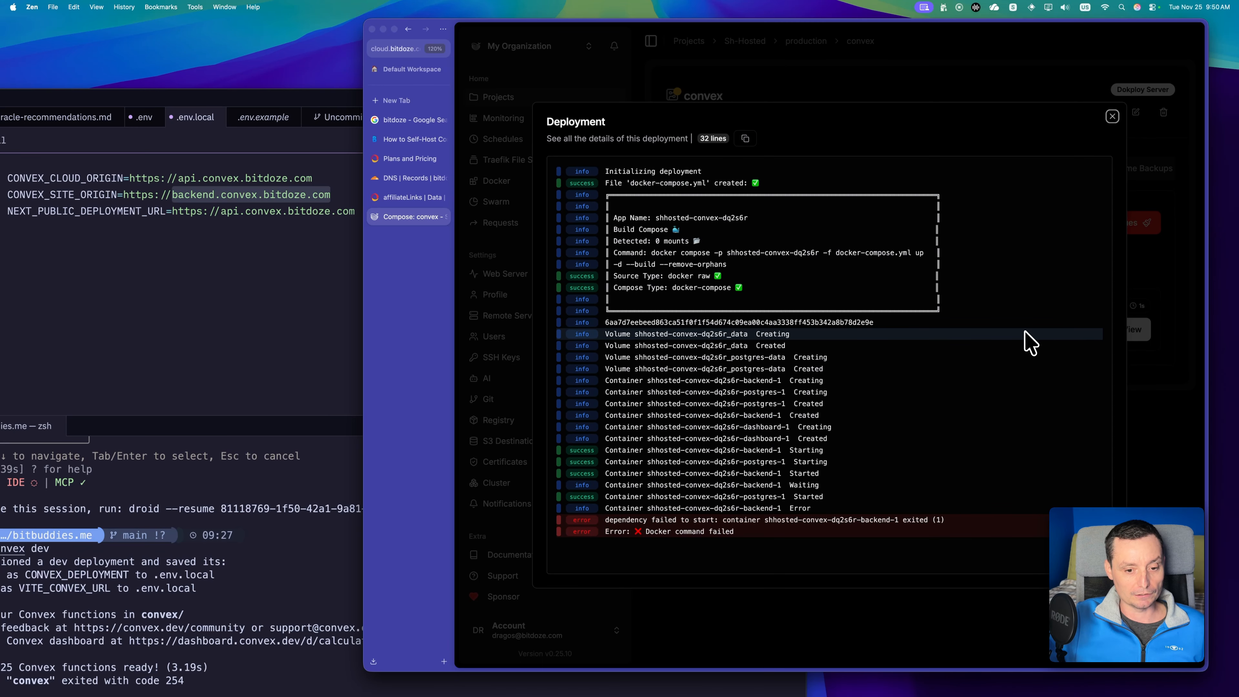
left_click(1112, 116)
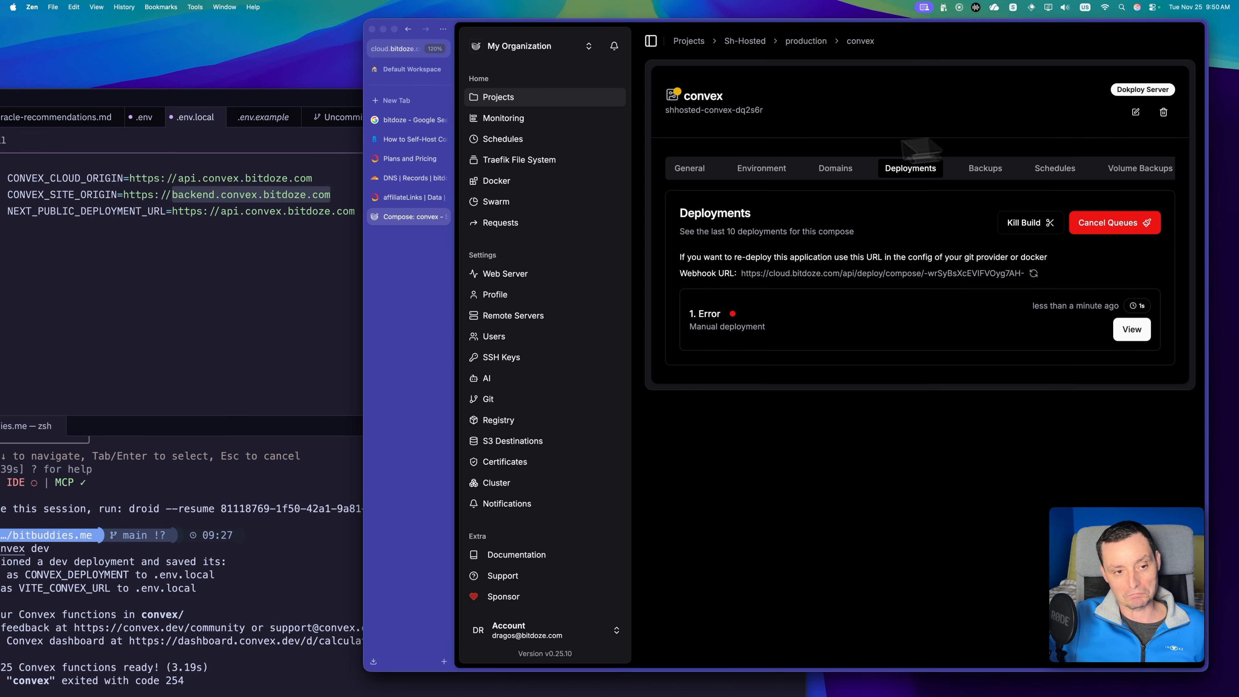
Reload the convex compose service and inspect the log of the rebuild deployment.
left_click(695, 176)
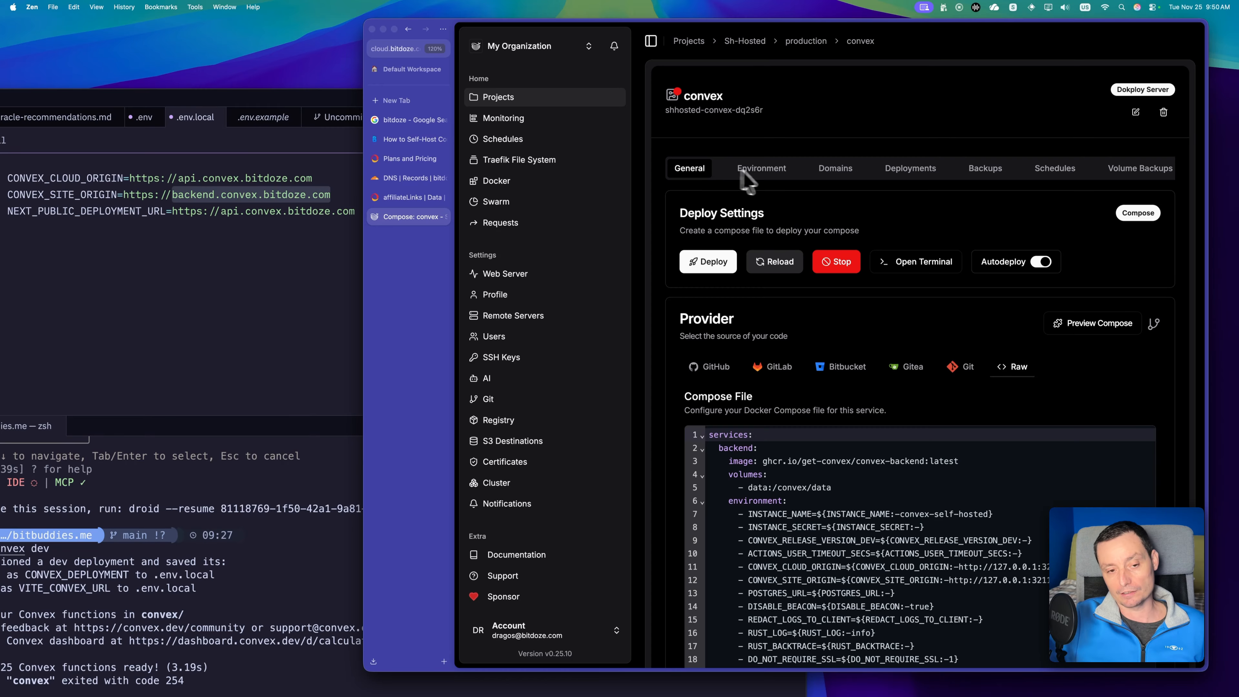
left_click(775, 264)
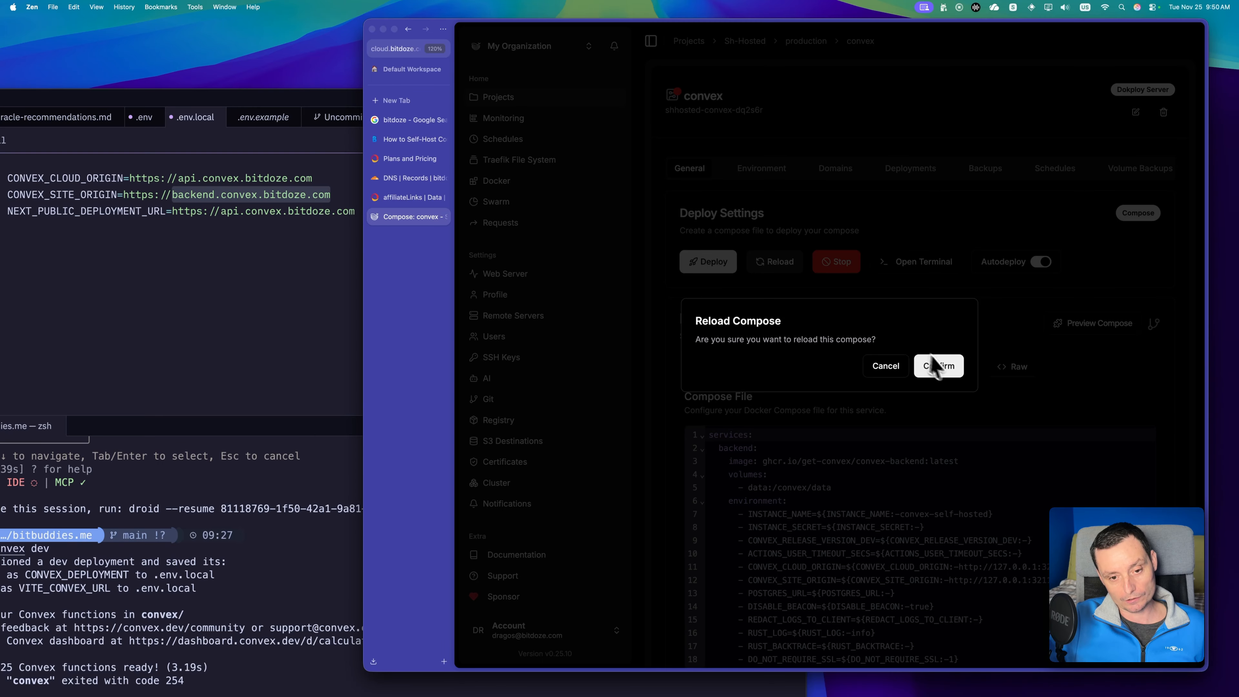
left_click(941, 363)
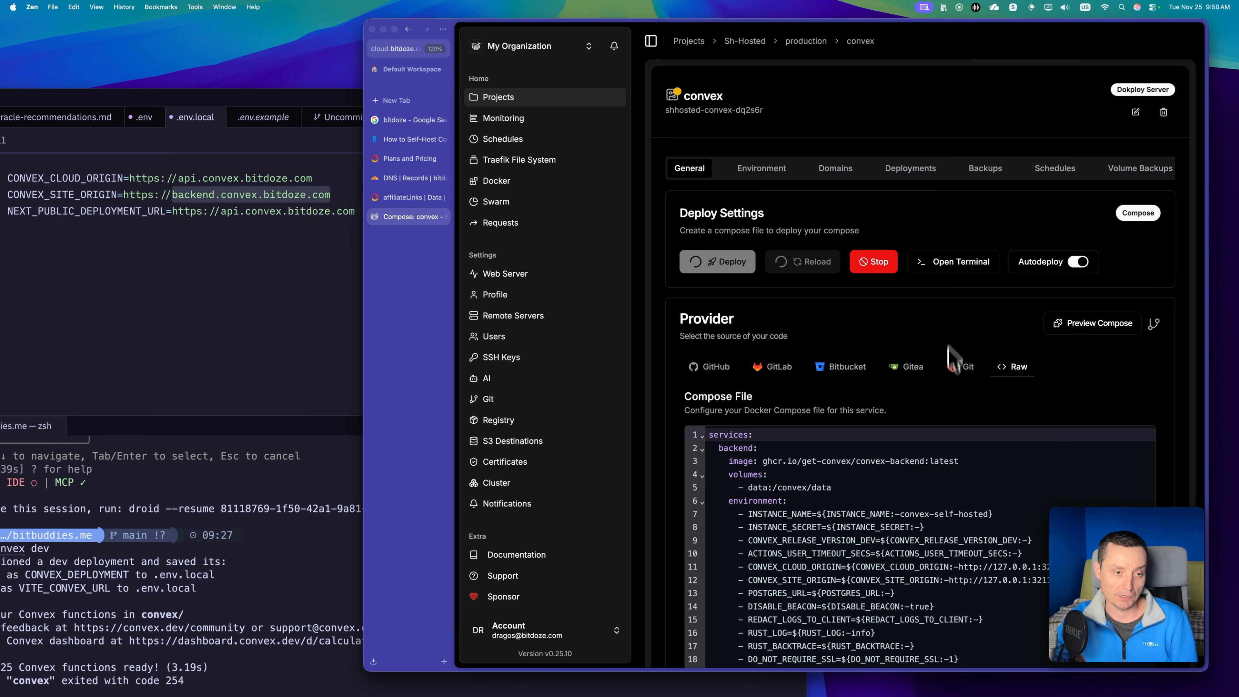
left_click(907, 168)
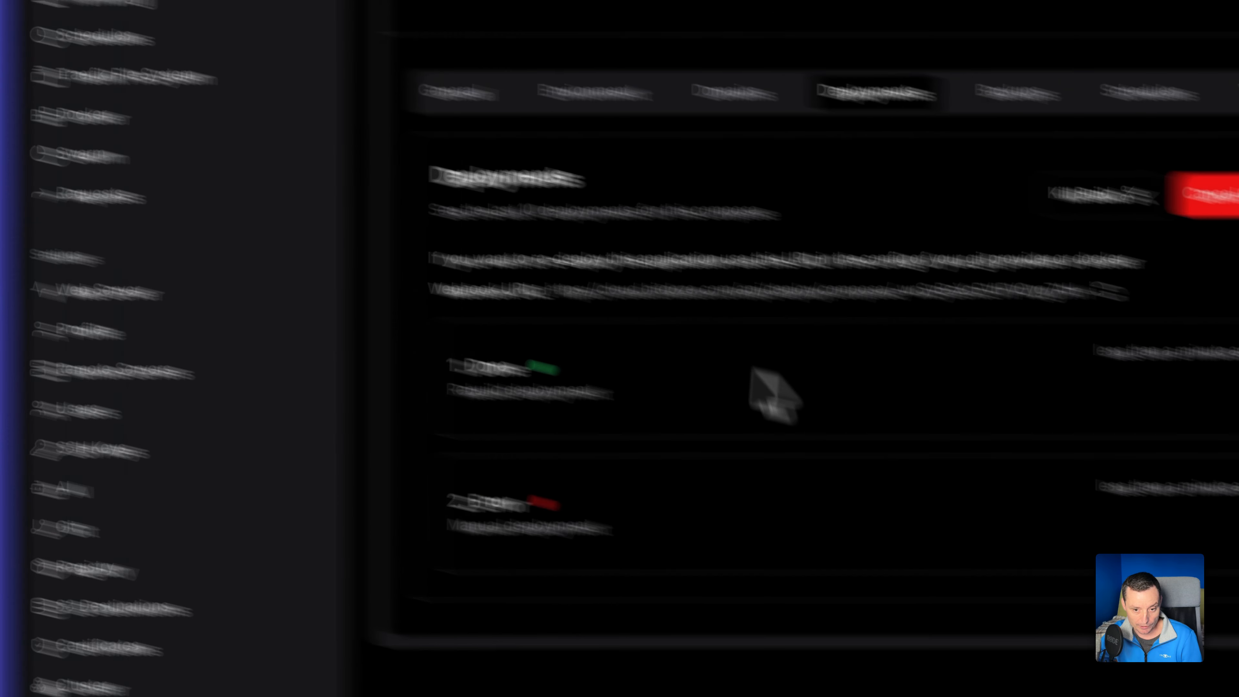
left_click(1029, 337)
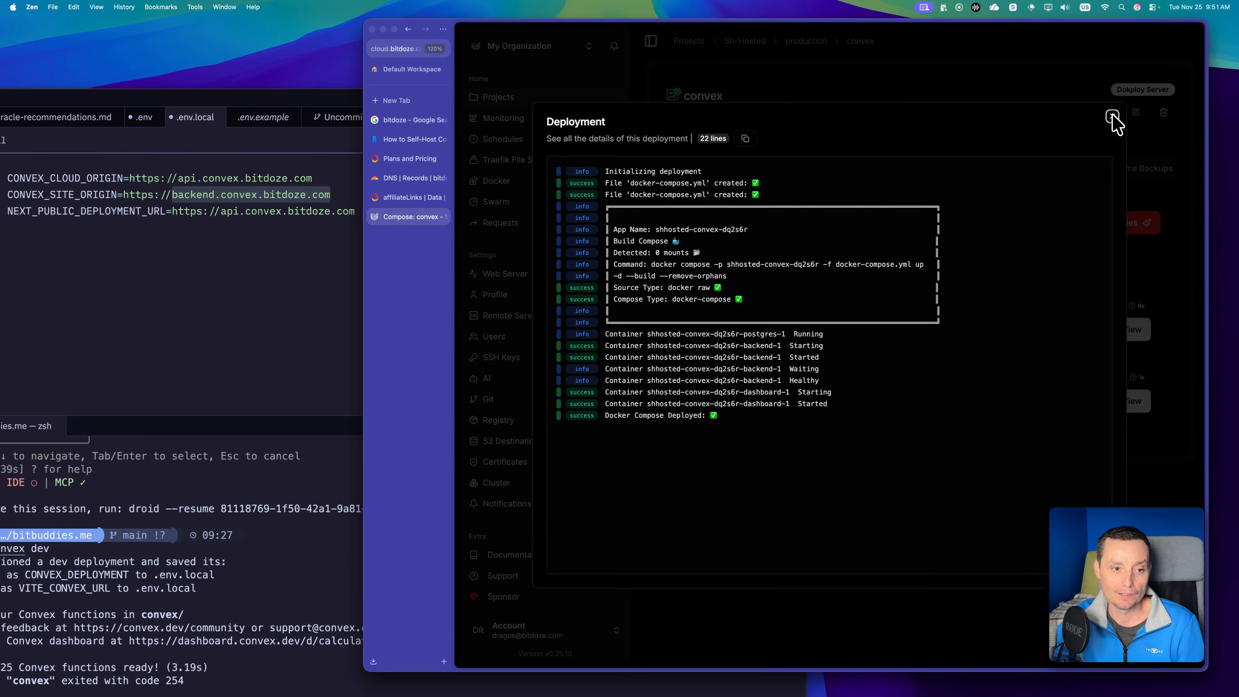
left_click(1112, 117)
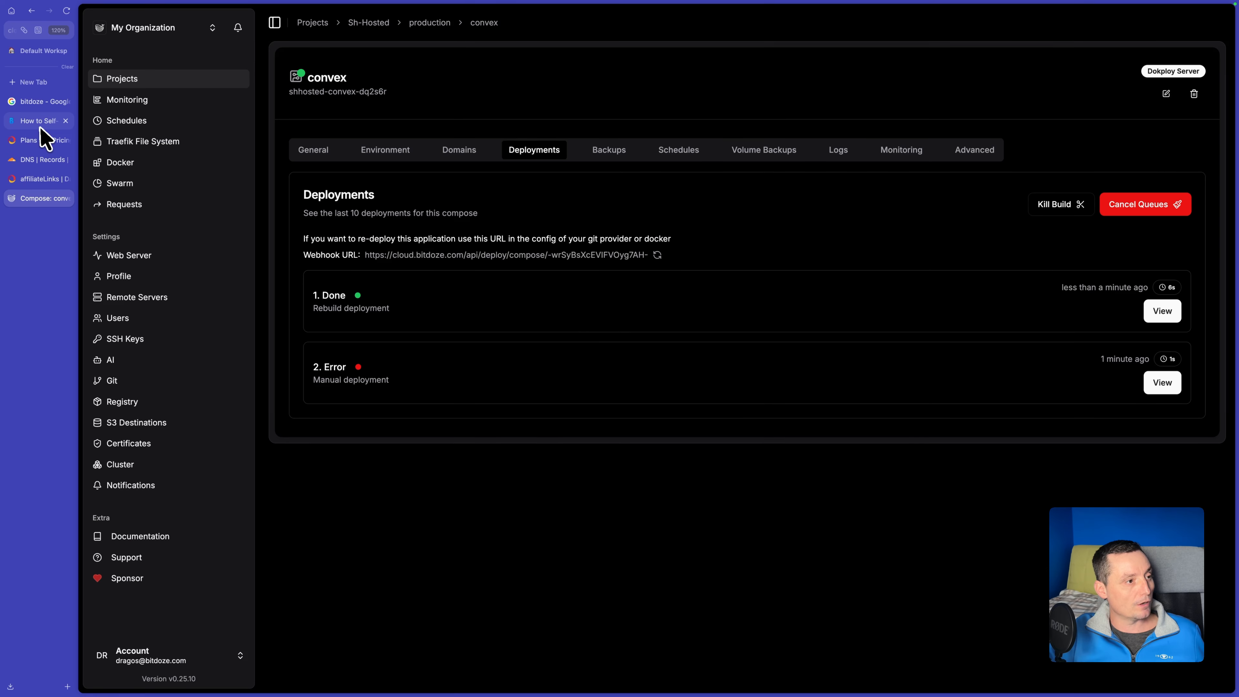
Read Step 6 of the Bit Doze guide on deploying and generating the admin key, and return to Dokploy.
left_click(412, 139)
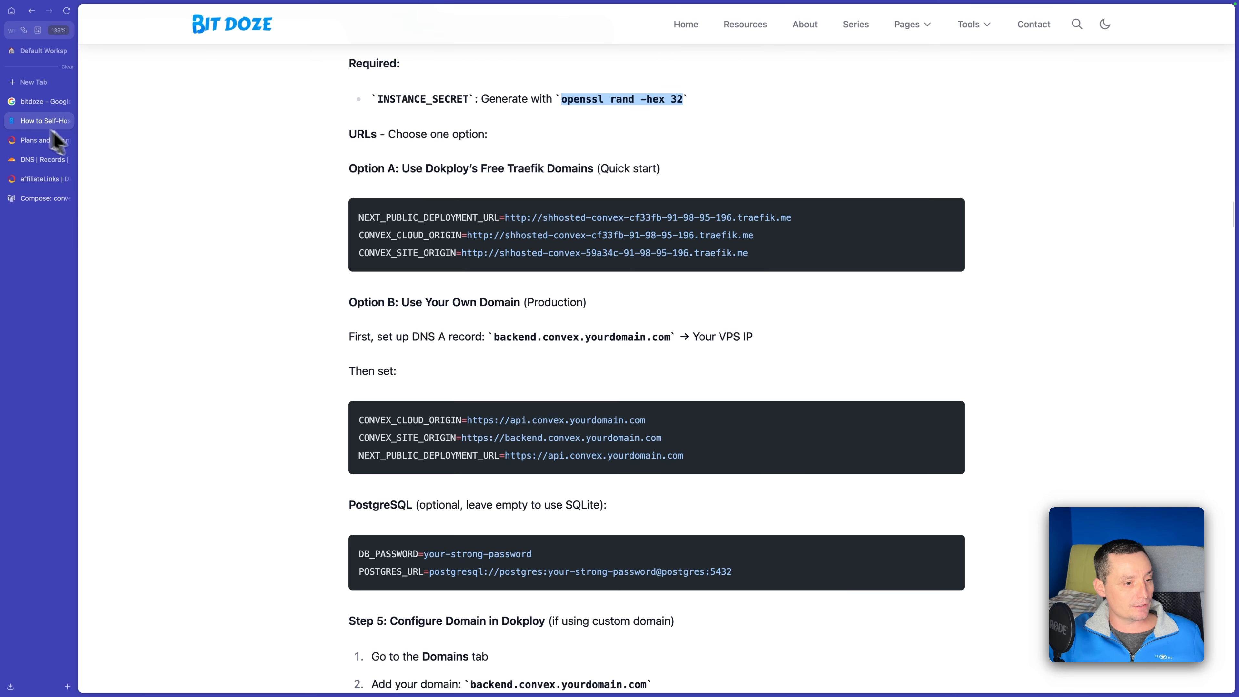
scroll(428, 324, "down", 10)
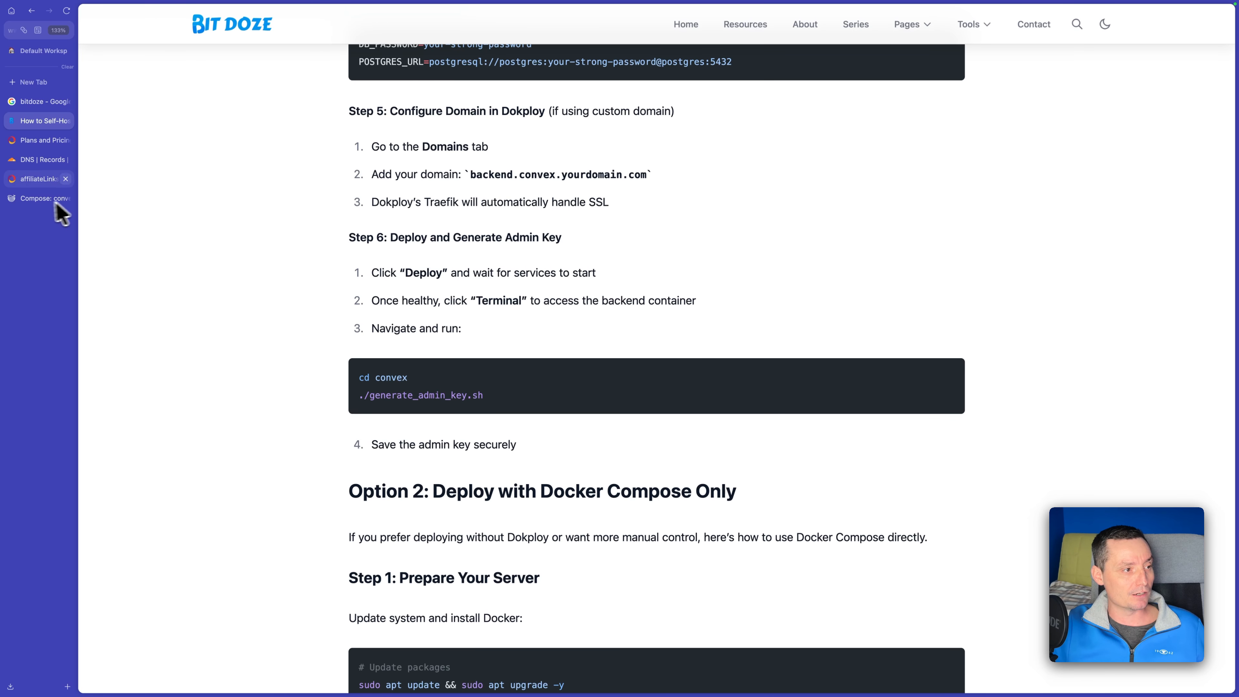
left_click(39, 201)
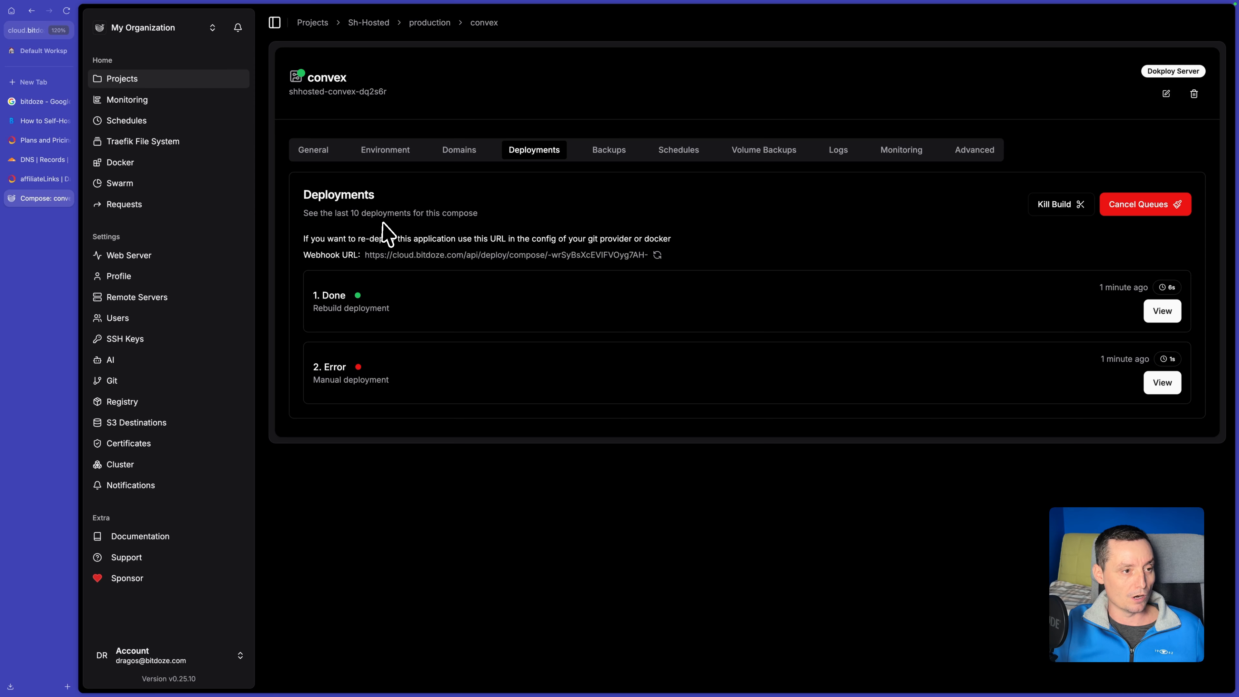
Open dashbord.convex.bitdoze.com from the service's domains to check the Convex login page, and return to Dokploy.
left_click(452, 162)
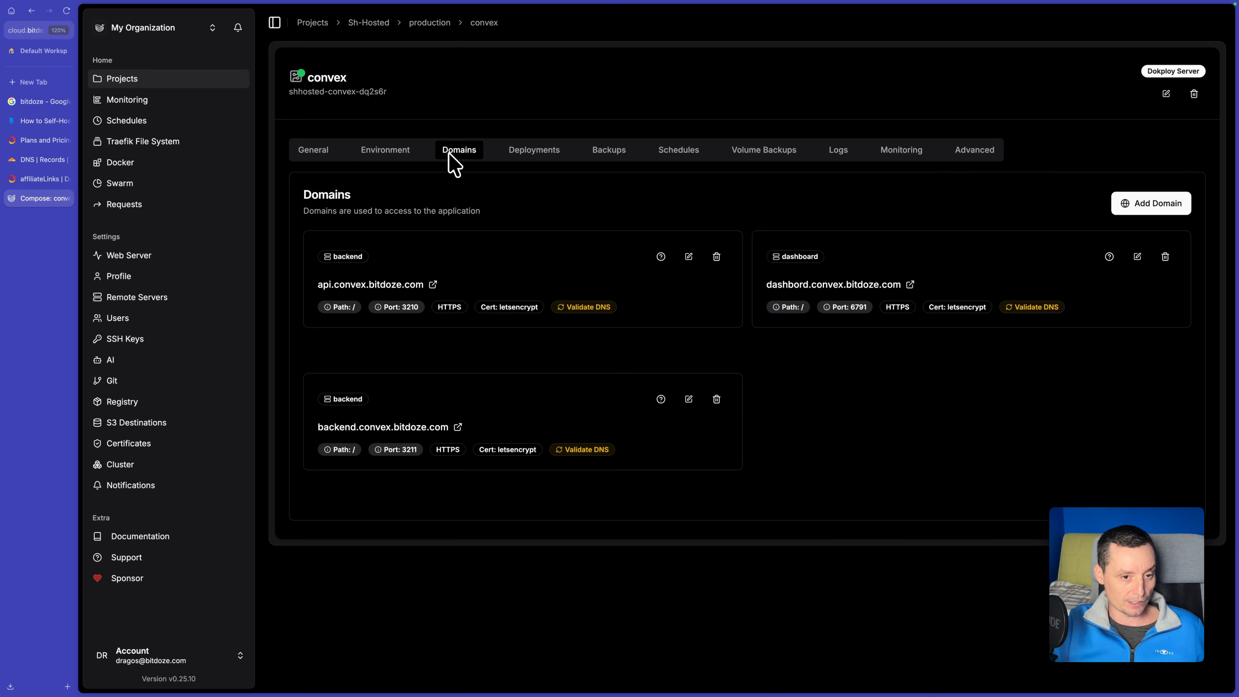
left_click(909, 284)
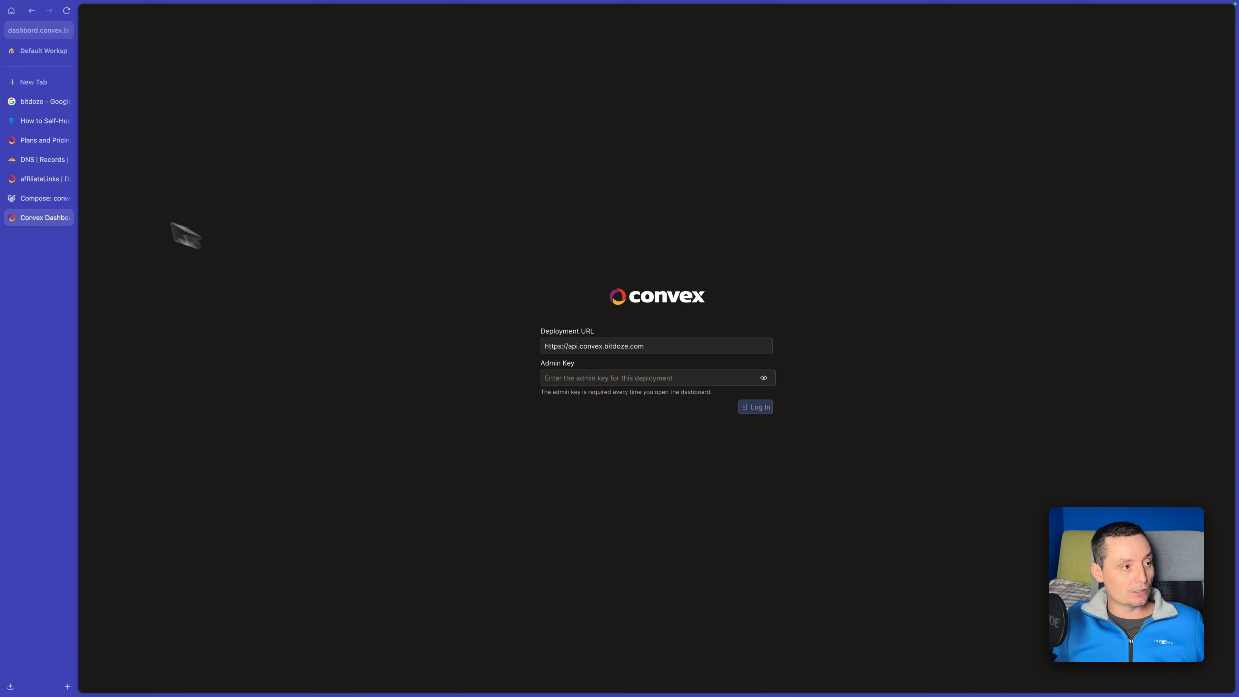
left_click(36, 204)
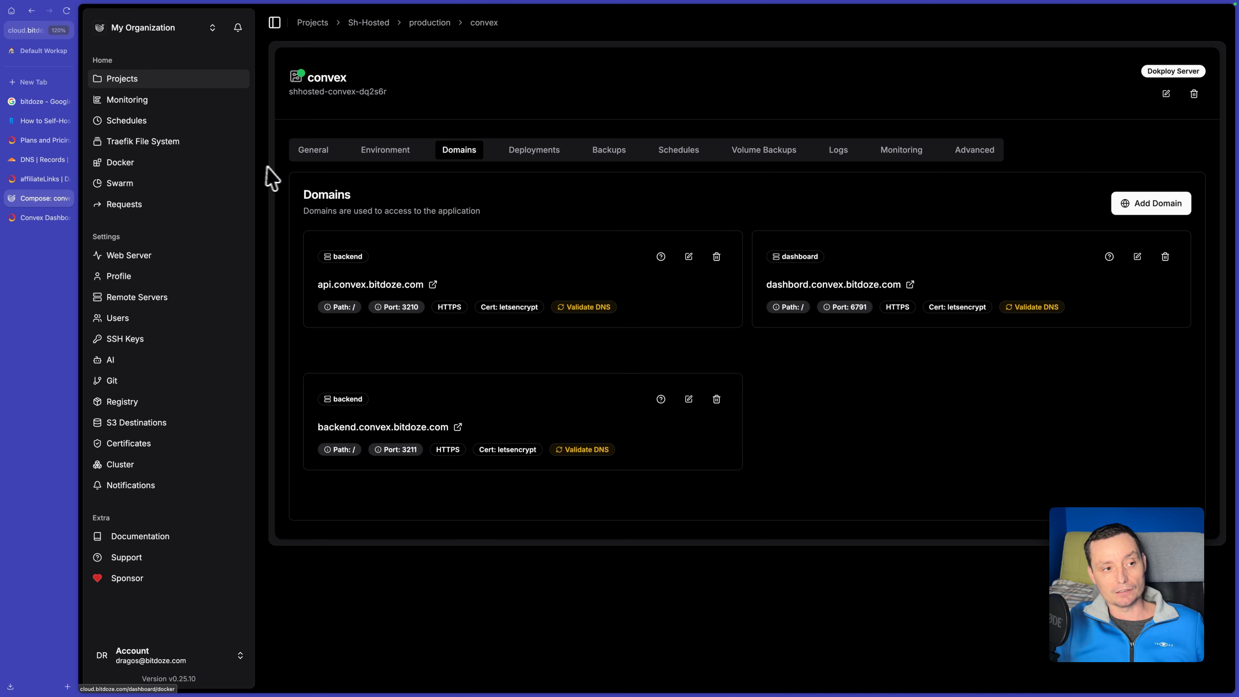
Open a terminal on the shhosted-convex-dq2s6r-backend-1 Docker container.
left_click(142, 166)
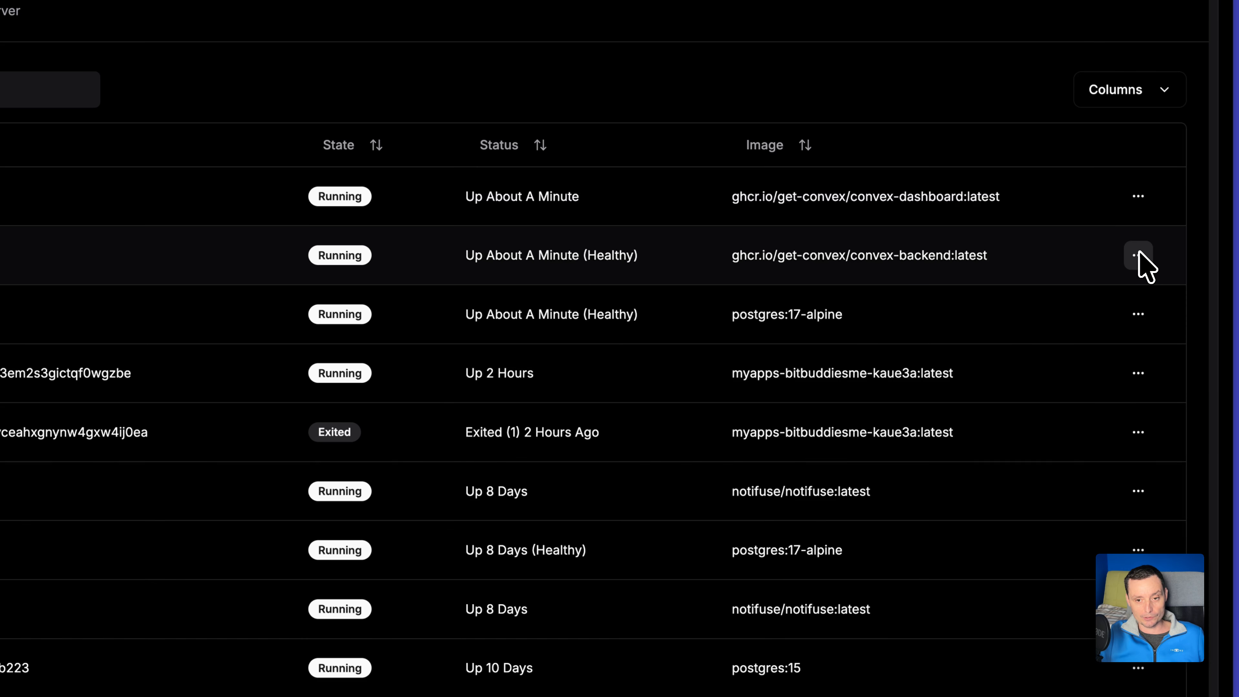
left_click(1137, 255)
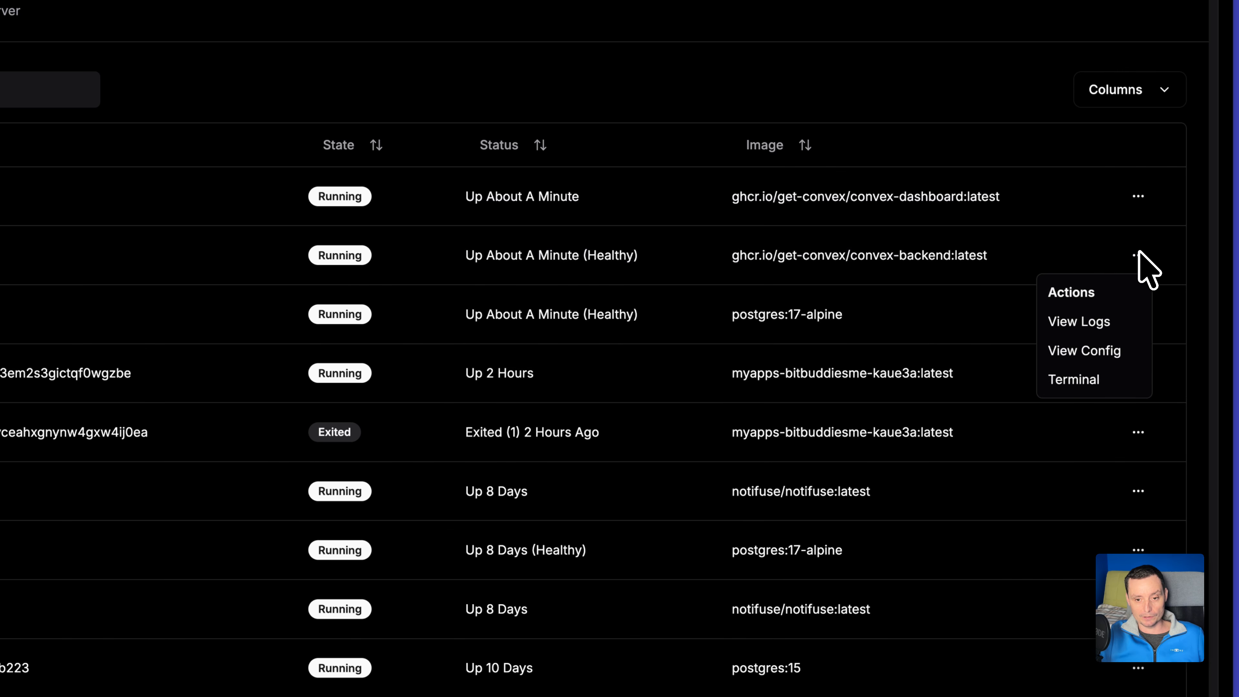
left_click(1078, 381)
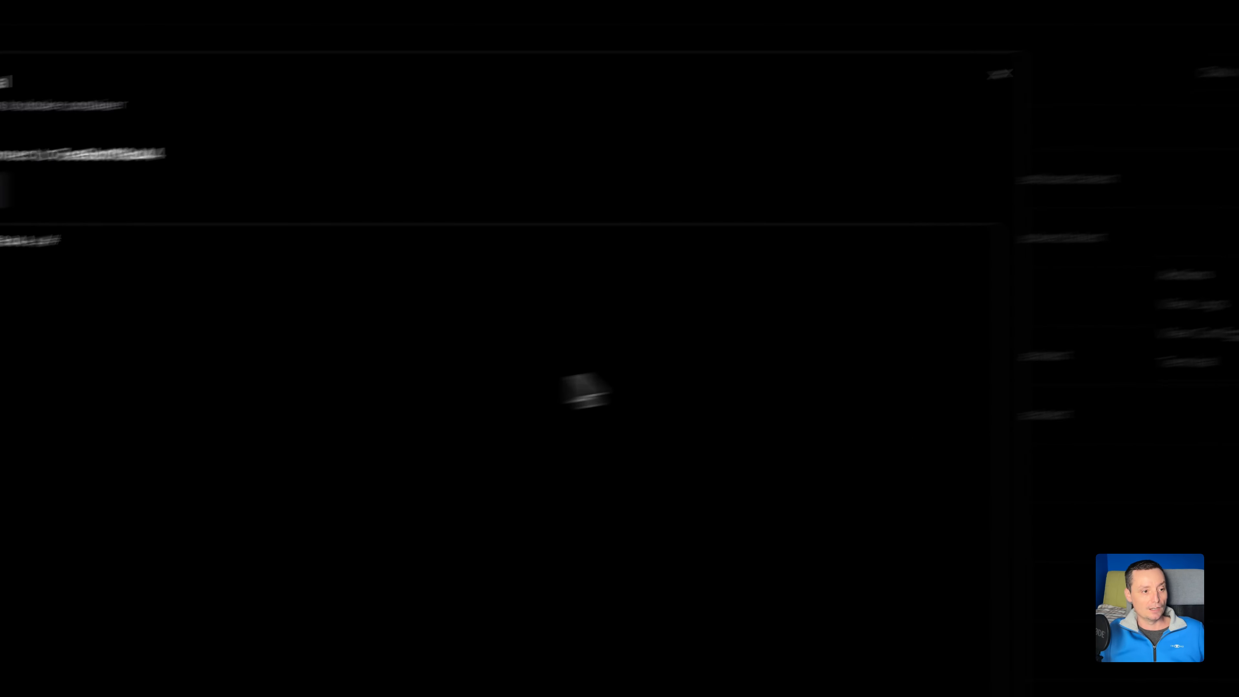
Change to the convex directory in the backend container and list its files in long format with ls -l.
type("c")
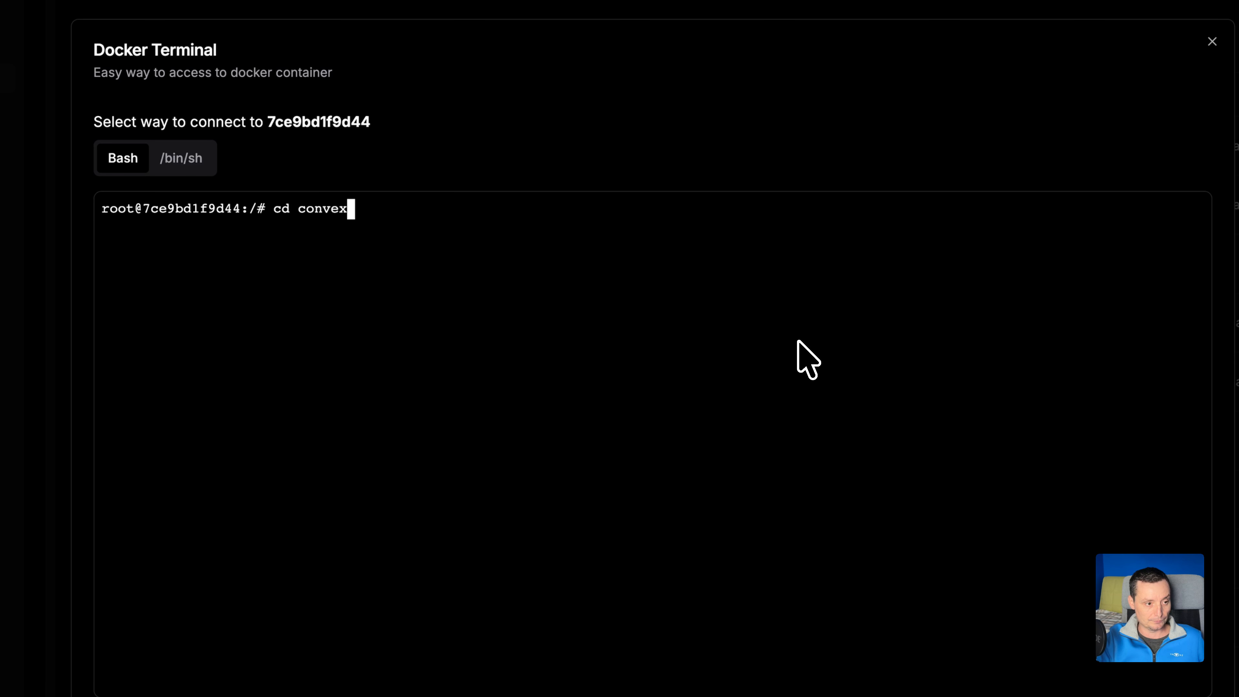
key("Return")
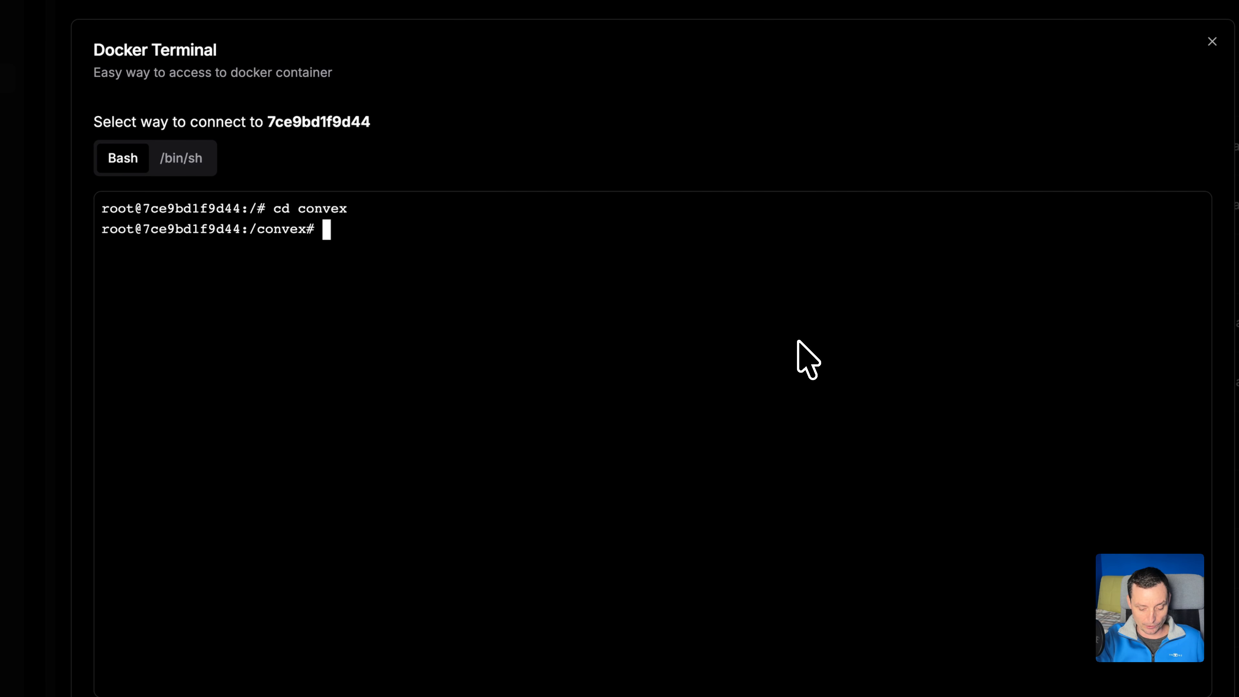
type("ls -l")
key("Return")
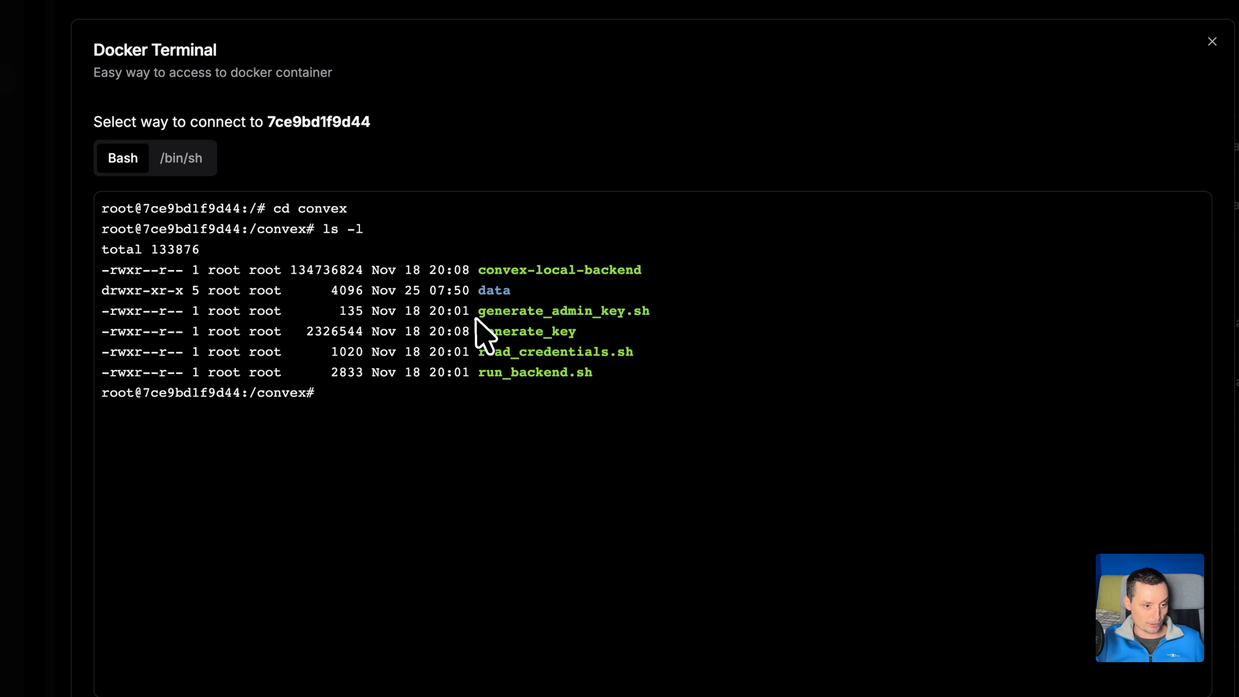
Run ./generate_admin_key.sh in the convex directory to generate the admin key.
left_click_drag(479, 312, 649, 315)
key("super+c")
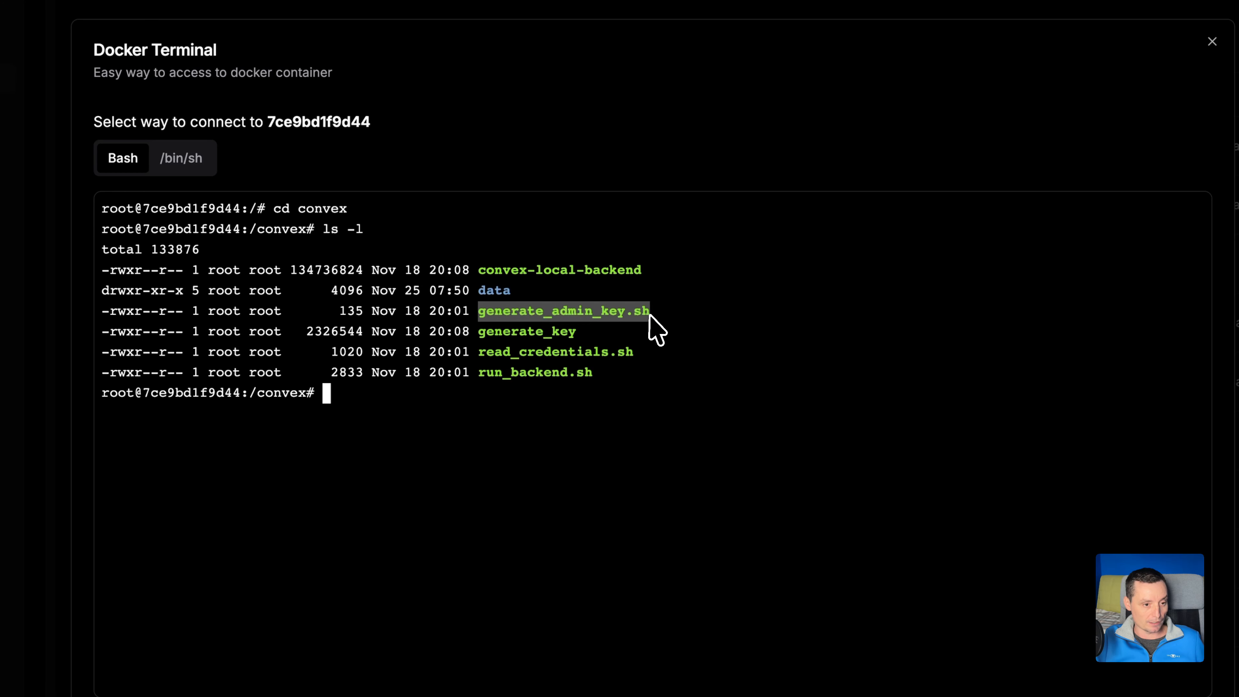
left_click(507, 410)
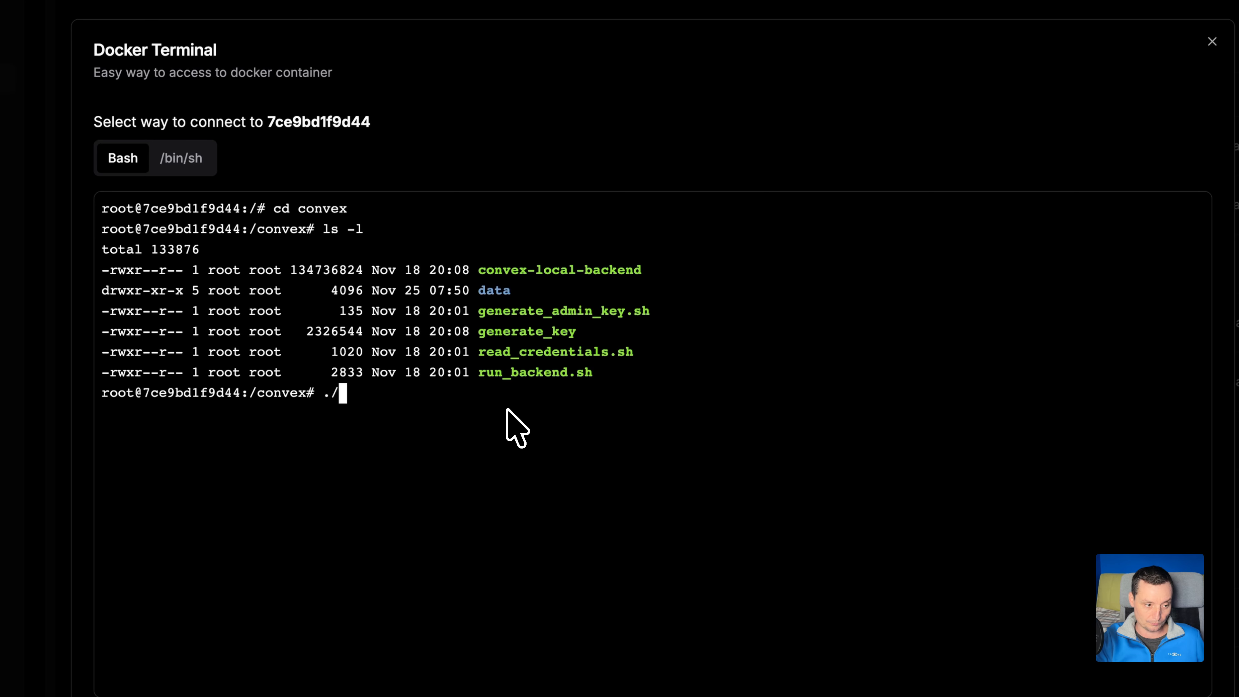
type("./")
key("super+v")
key("Return")
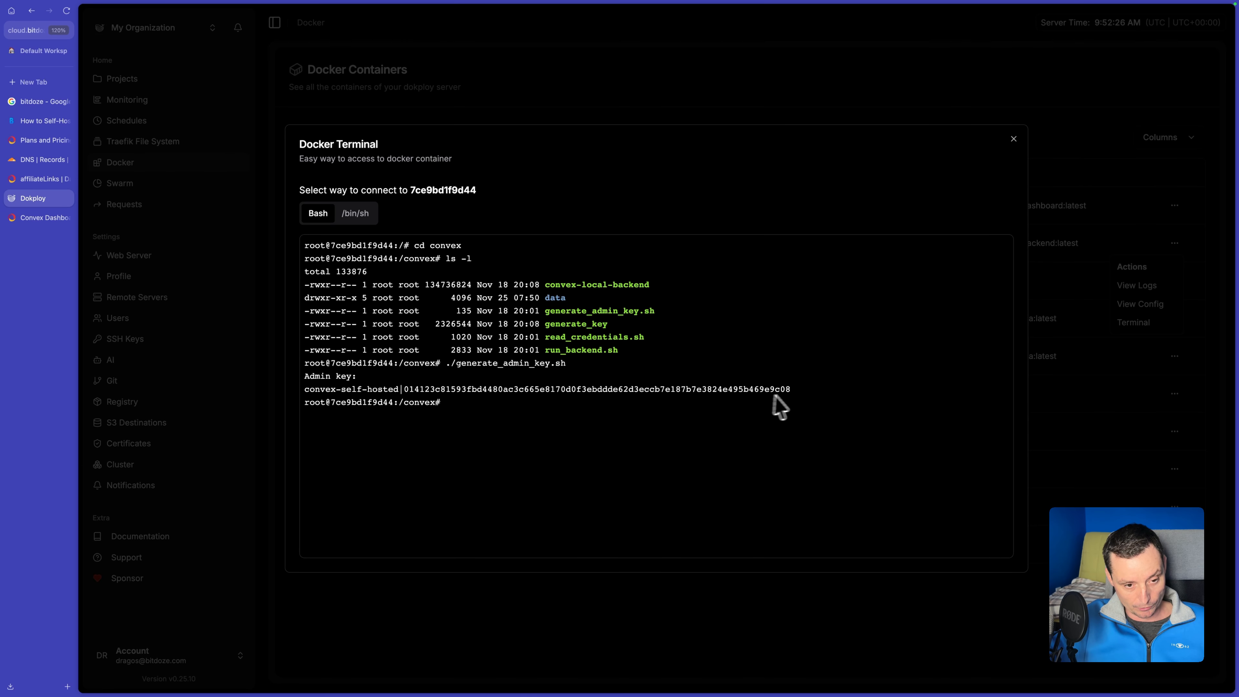
Copy the generated admin key into the Convex dashboard's Admin Key field, log in, and decline saving the password.
left_click_drag(793, 389, 322, 395)
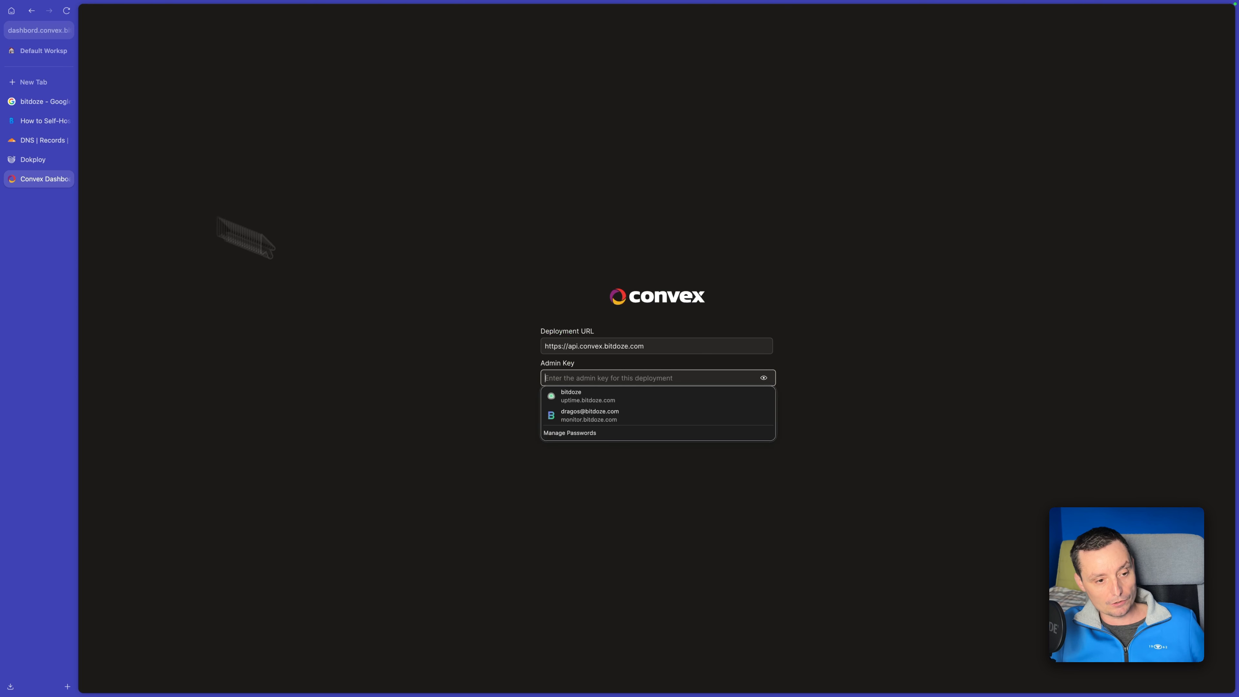
key("super+v")
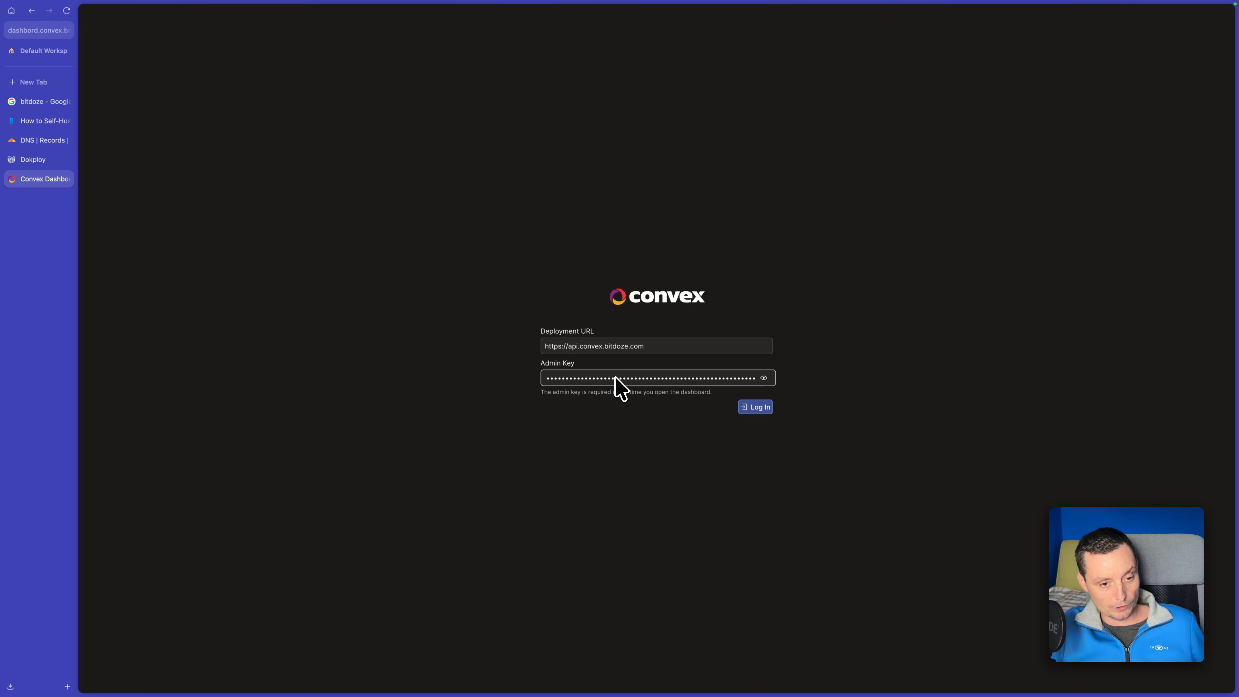
left_click(758, 408)
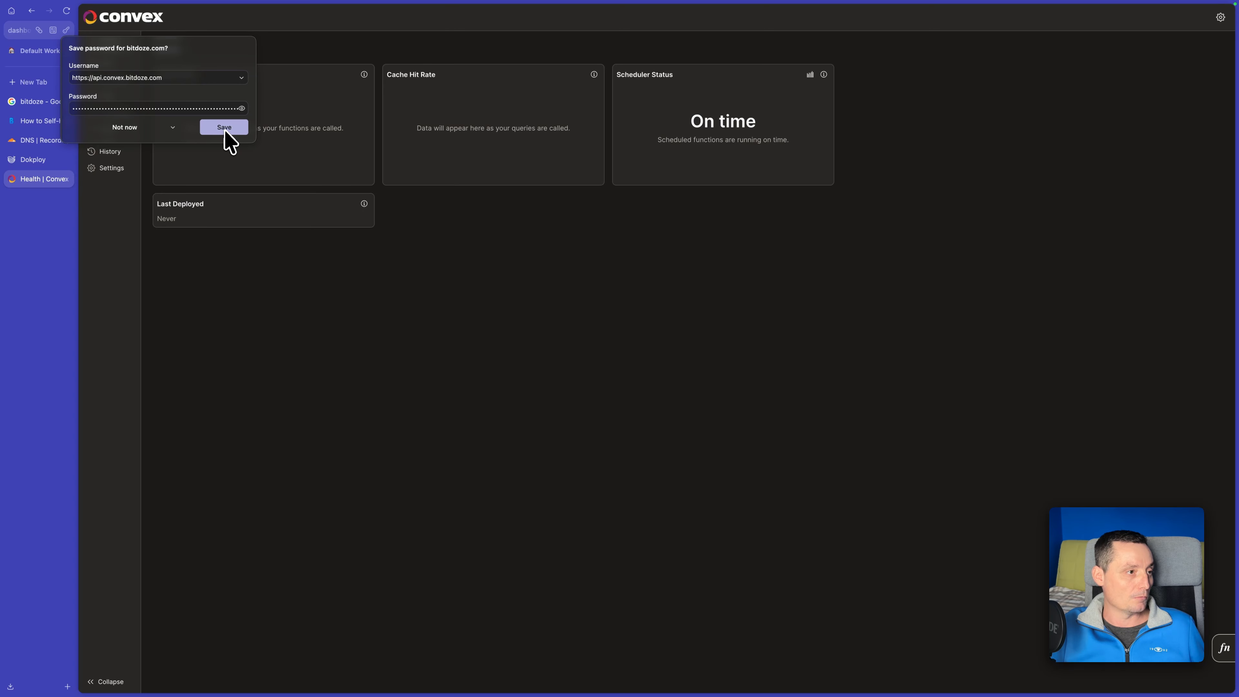
left_click(124, 128)
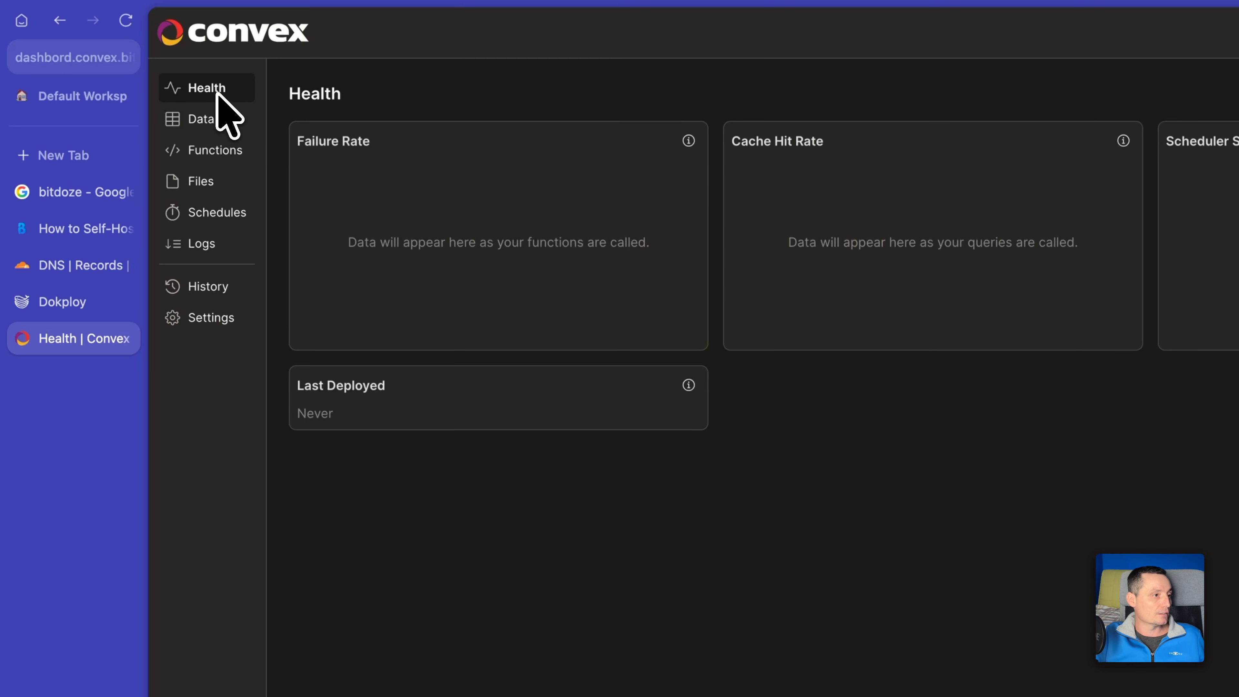
Look through the dashboard's Data, Functions, Files, Schedules, Logs and History pages, then the deployment URL and environment variable settings.
left_click(213, 119)
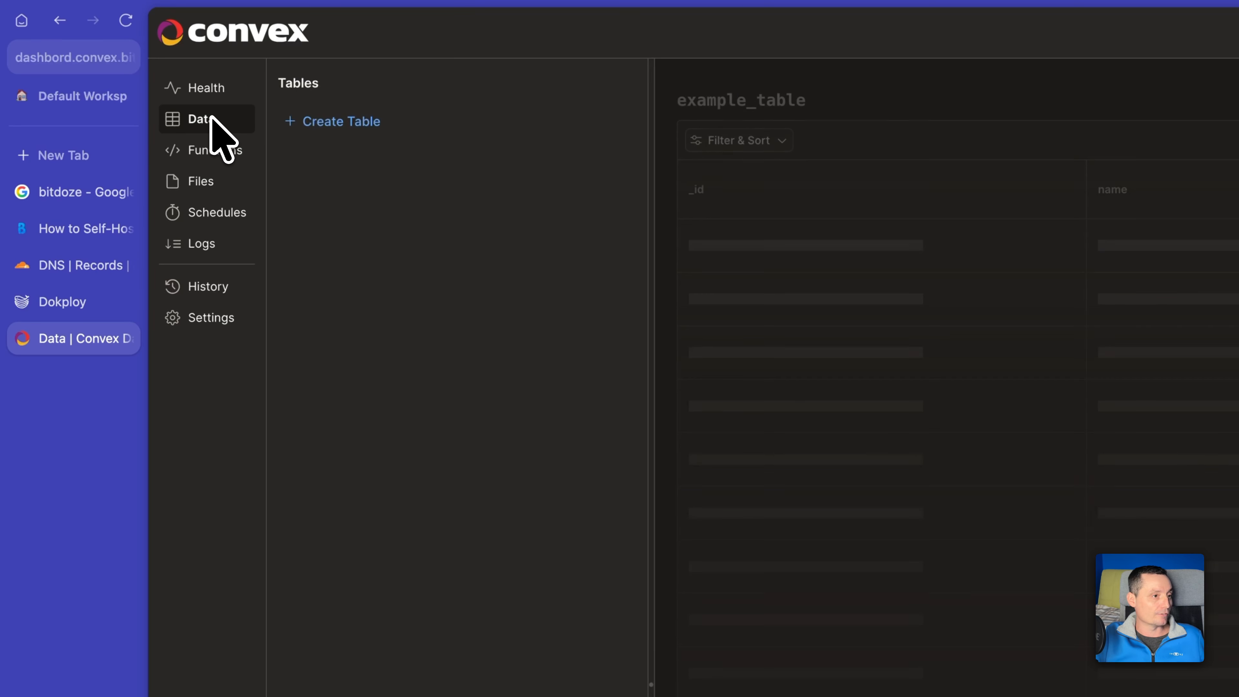
left_click(237, 149)
left_click(206, 184)
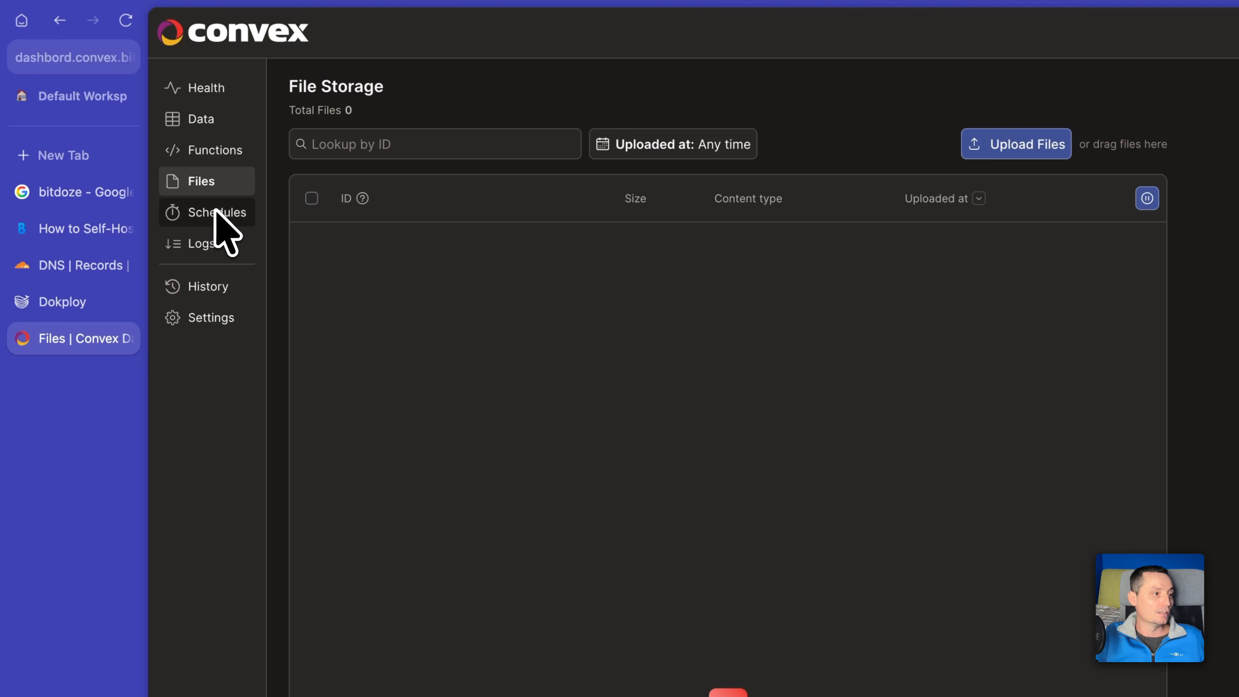
left_click(216, 212)
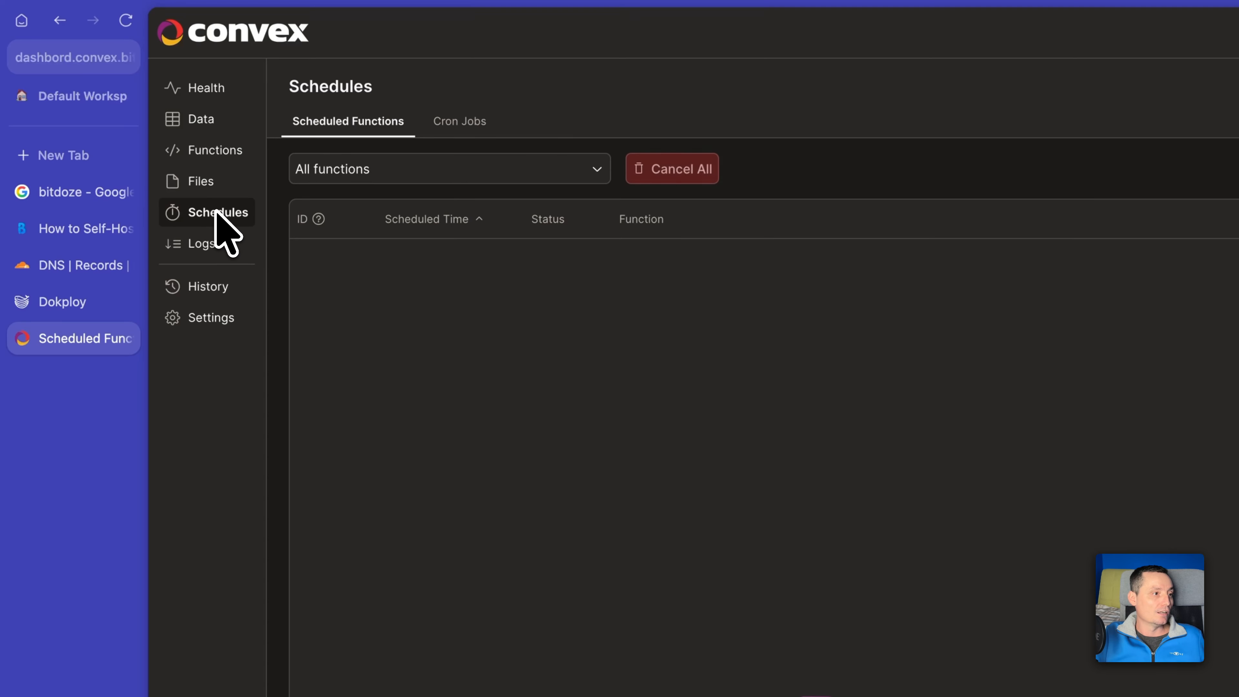
left_click(210, 244)
left_click(214, 288)
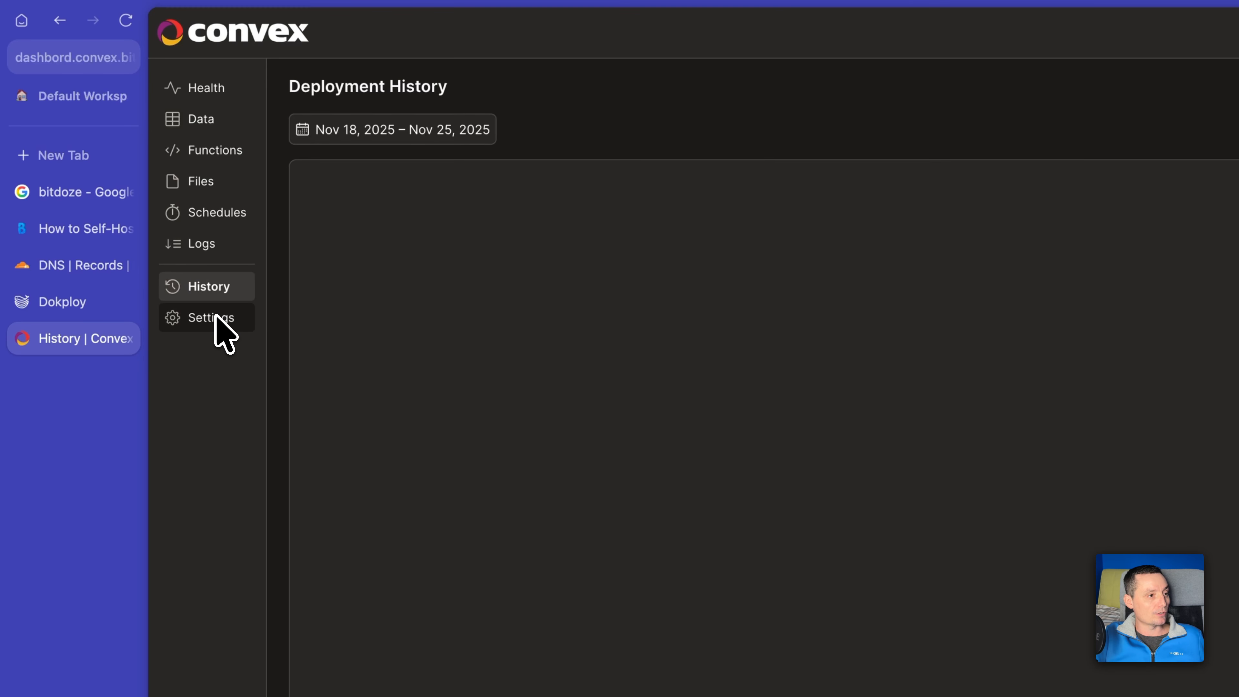
left_click(218, 322)
mouse_move(748, 218)
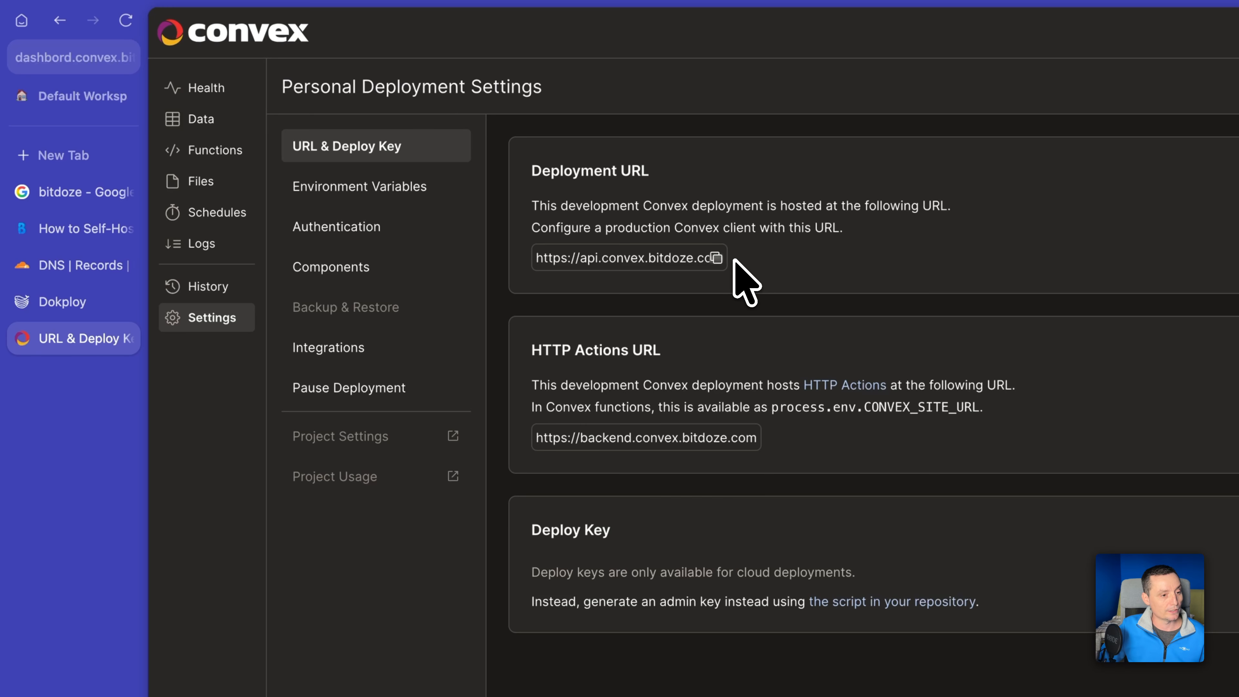
left_click(363, 193)
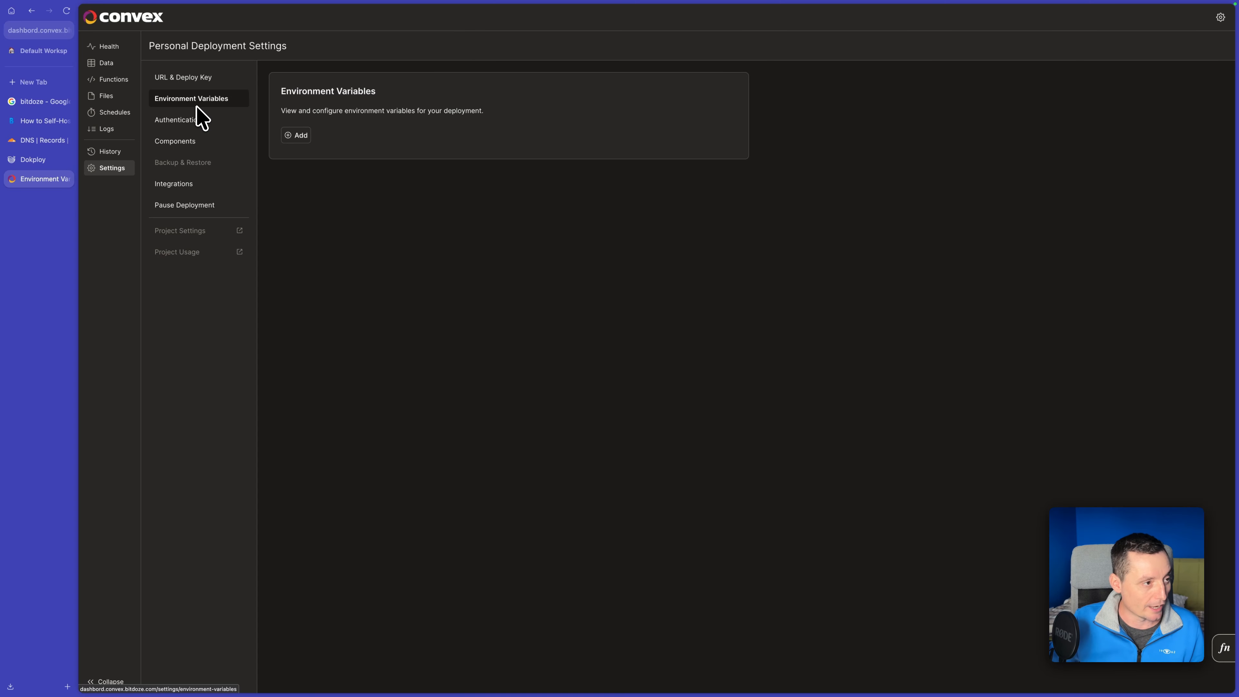
Read the Bit Doze guide's manual Docker Compose and Nginx setup through to the Configure Your Project Environment section.
left_click(41, 120)
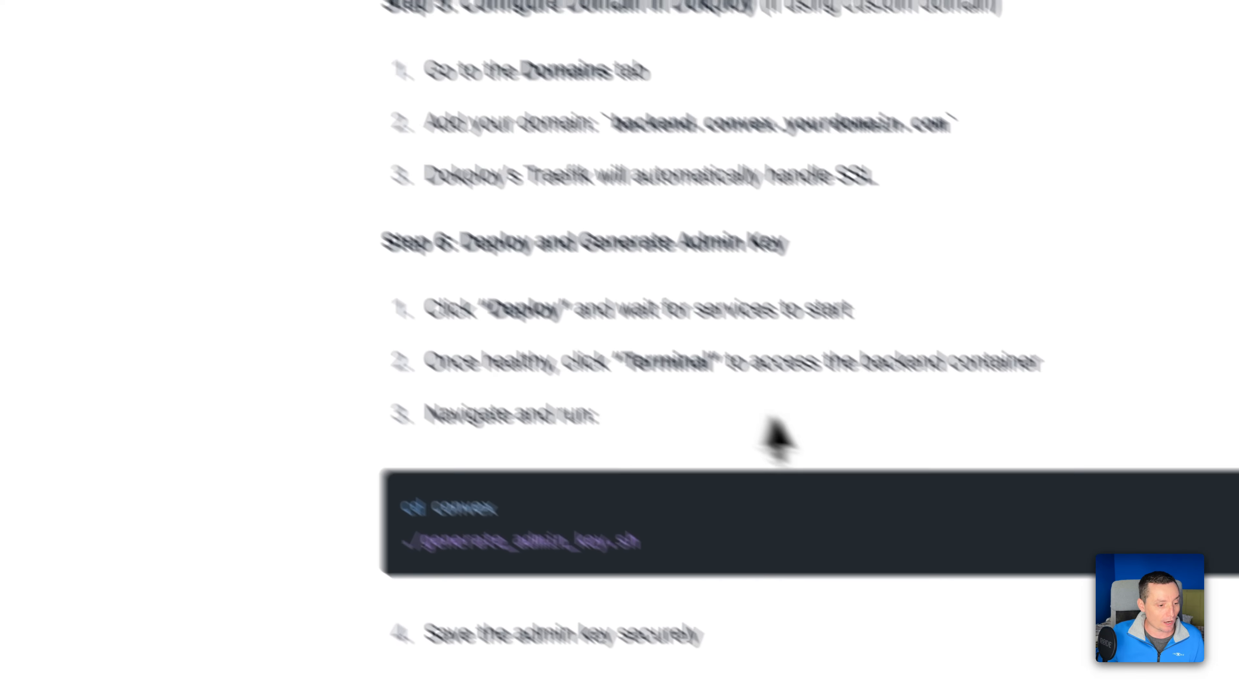
scroll(778, 439, "down", 10)
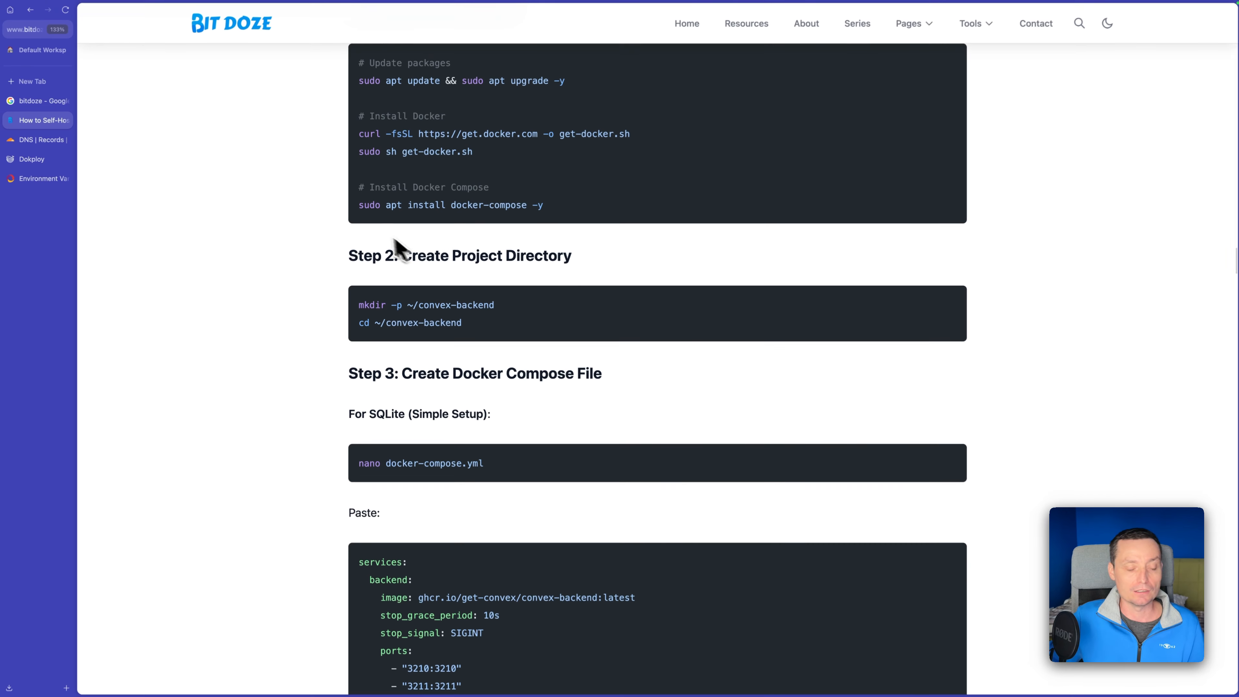
scroll(371, 215, "down", 1)
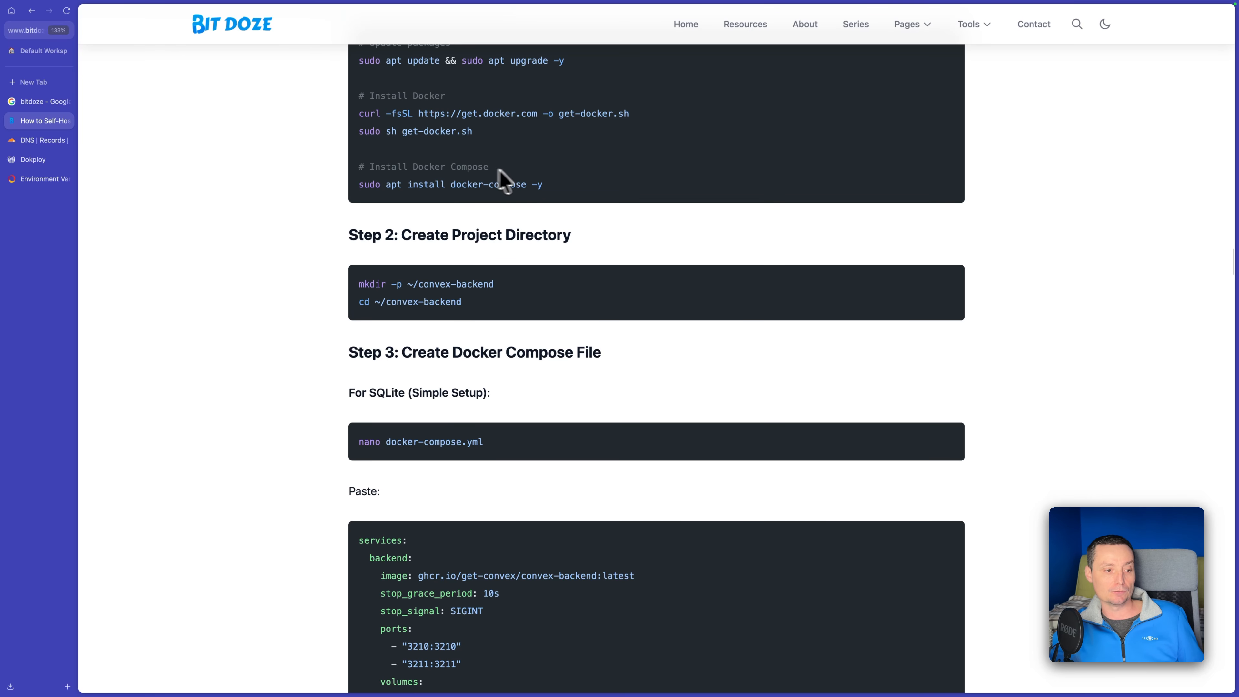
scroll(505, 185, "down", 5)
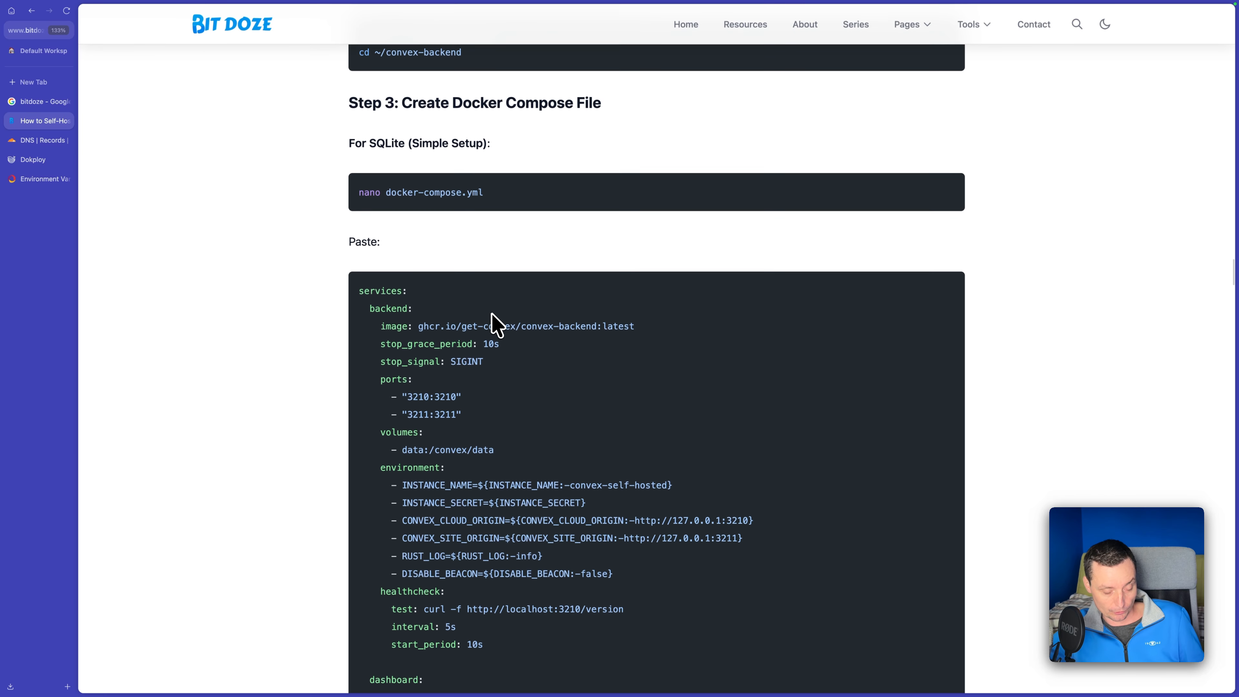
scroll(493, 323, "down", 14)
scroll(492, 323, "down", 20)
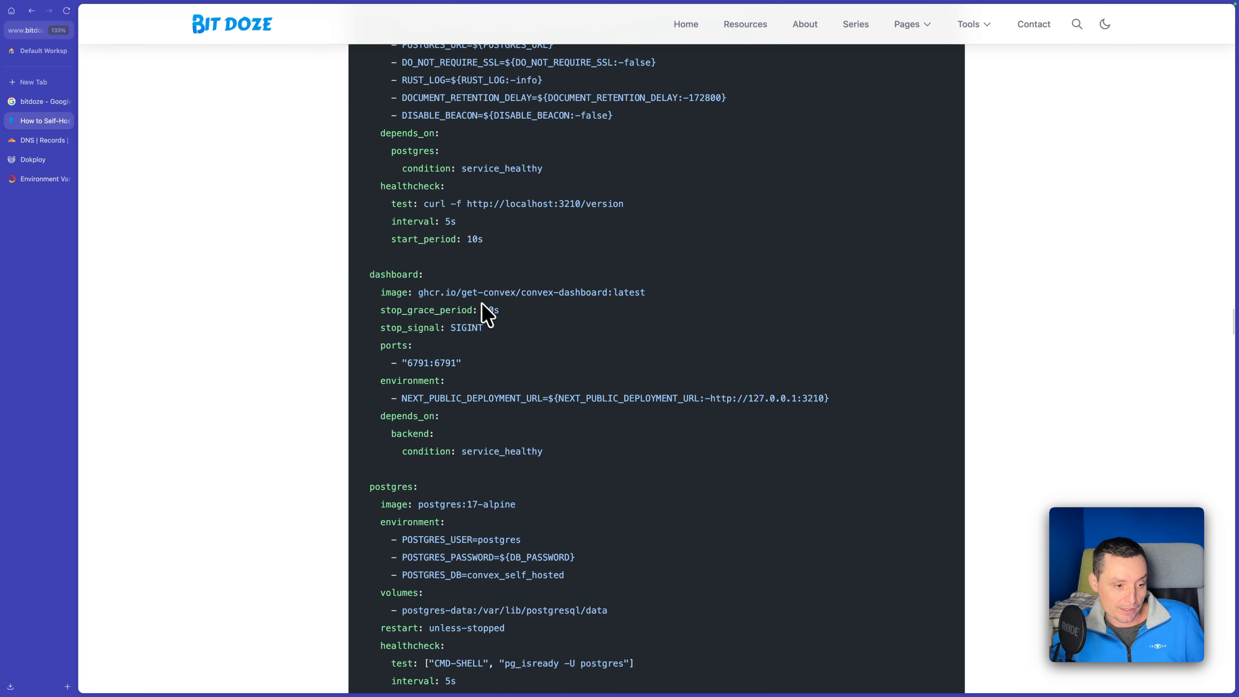
scroll(483, 310, "down", 2)
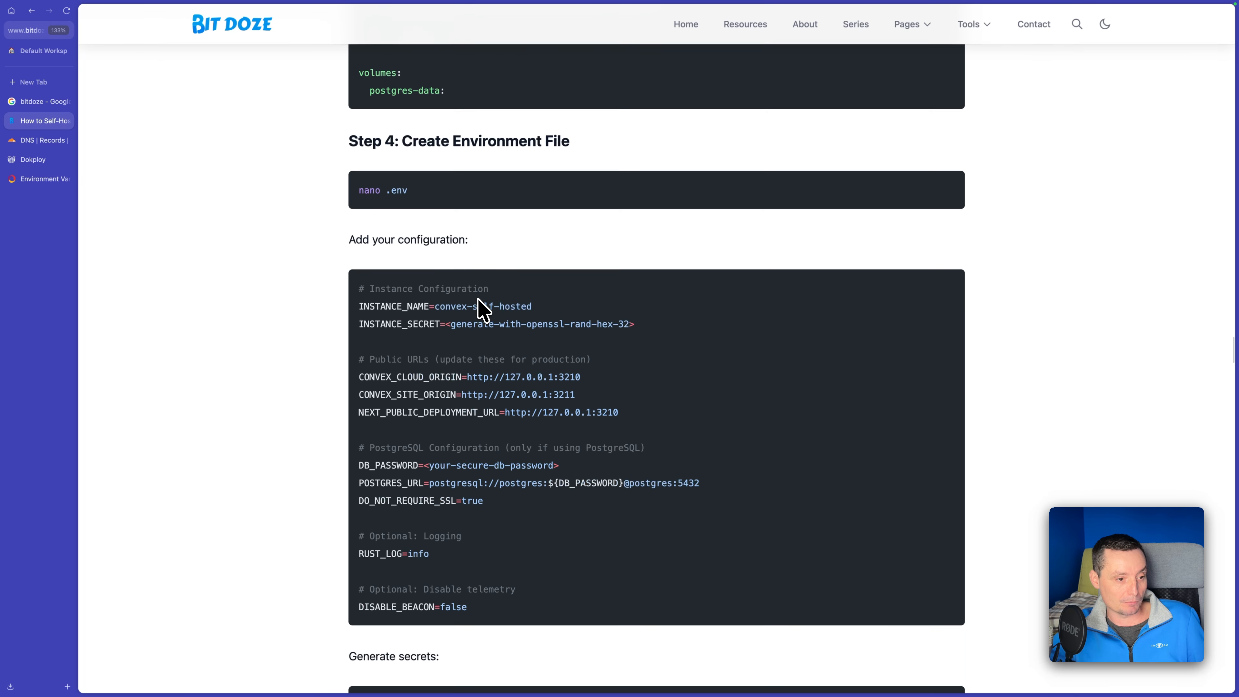
scroll(483, 310, "down", 20)
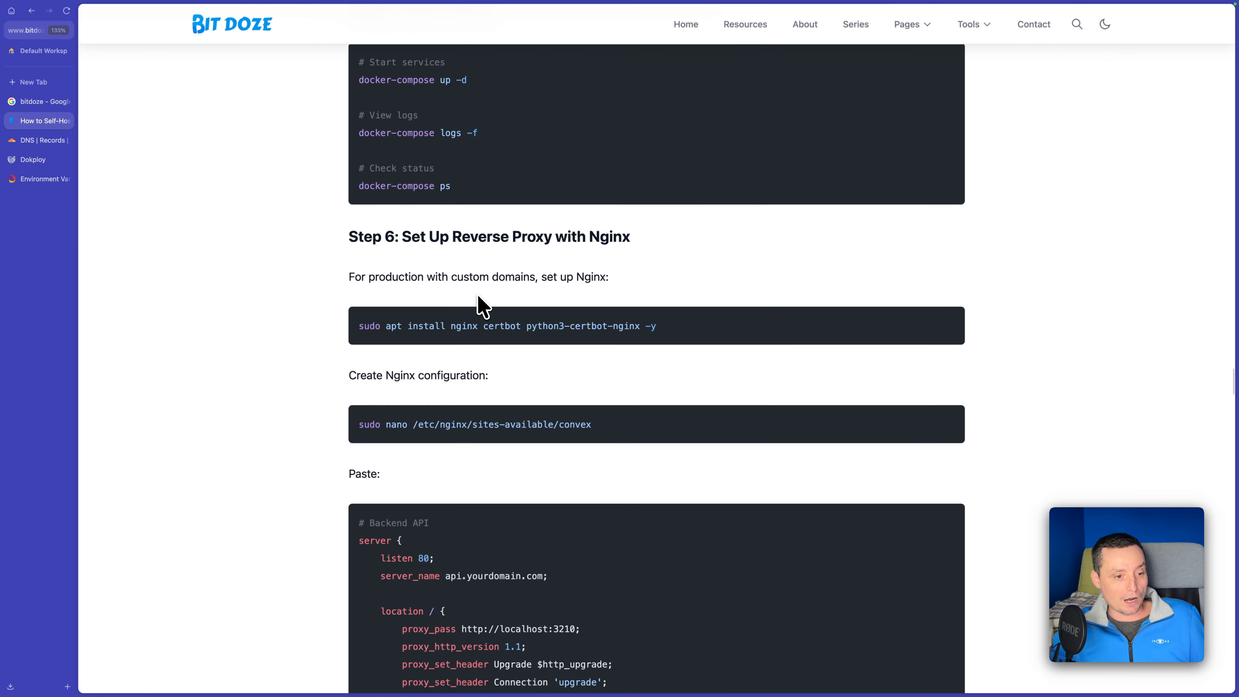
scroll(469, 265, "down", 5)
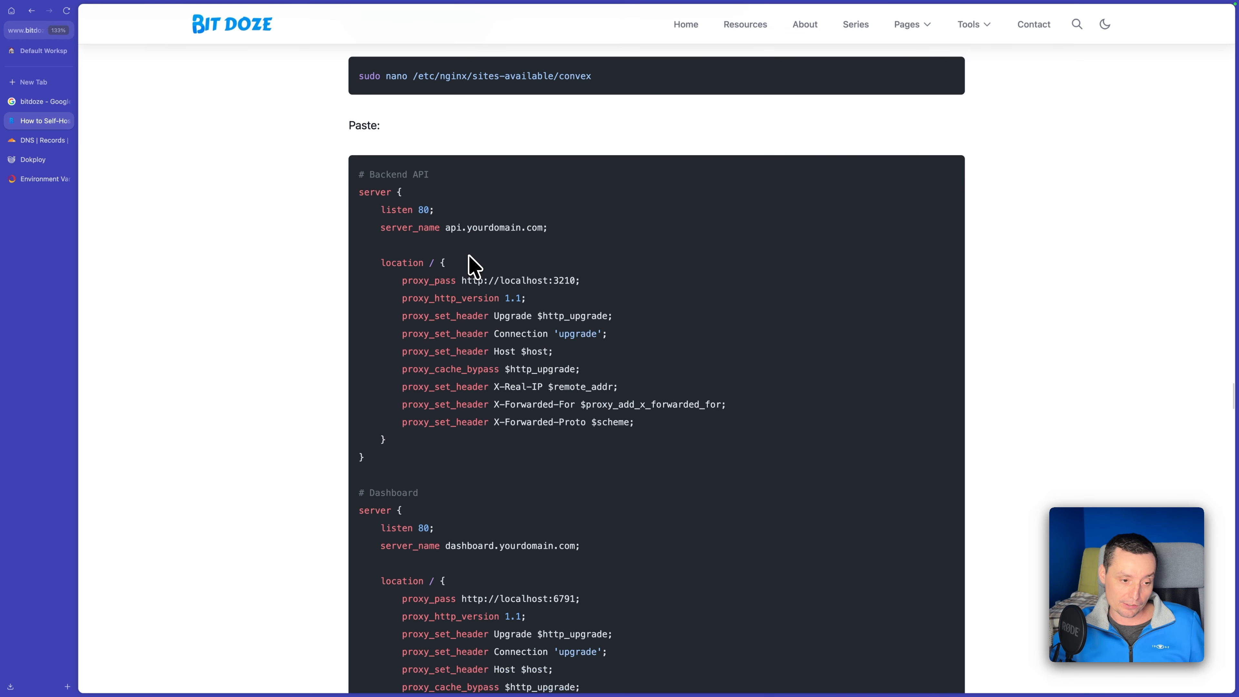
scroll(469, 265, "down", 3)
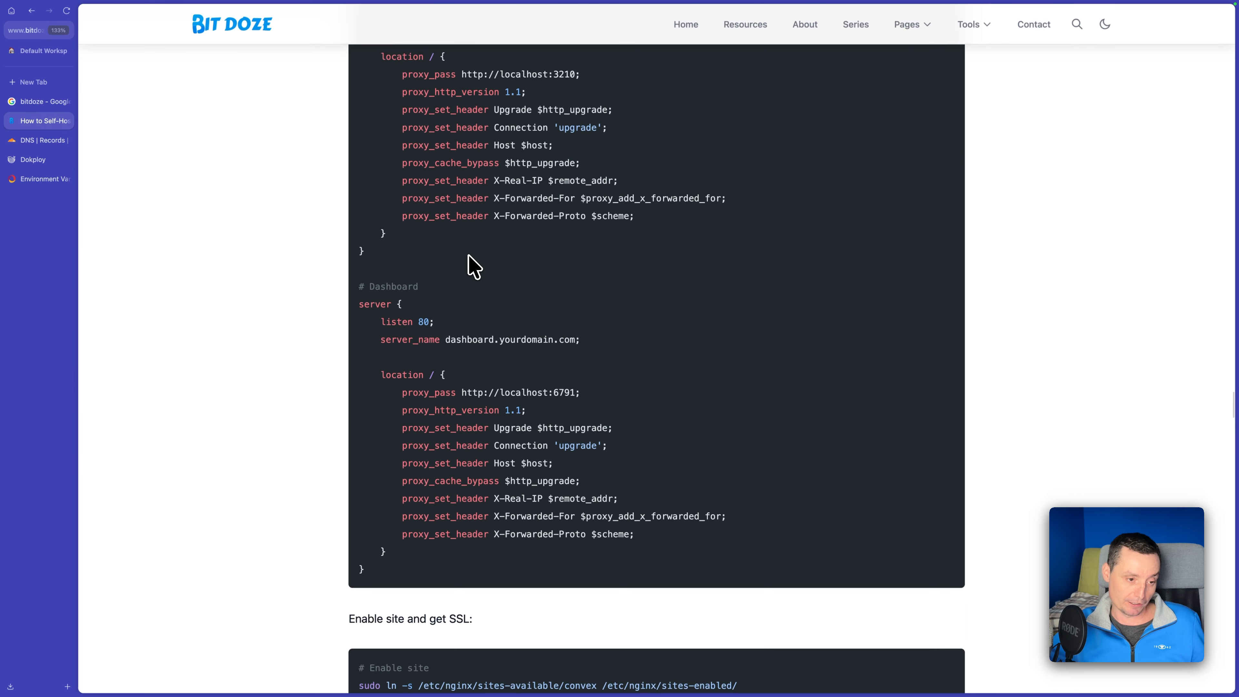
scroll(472, 267, "down", 2)
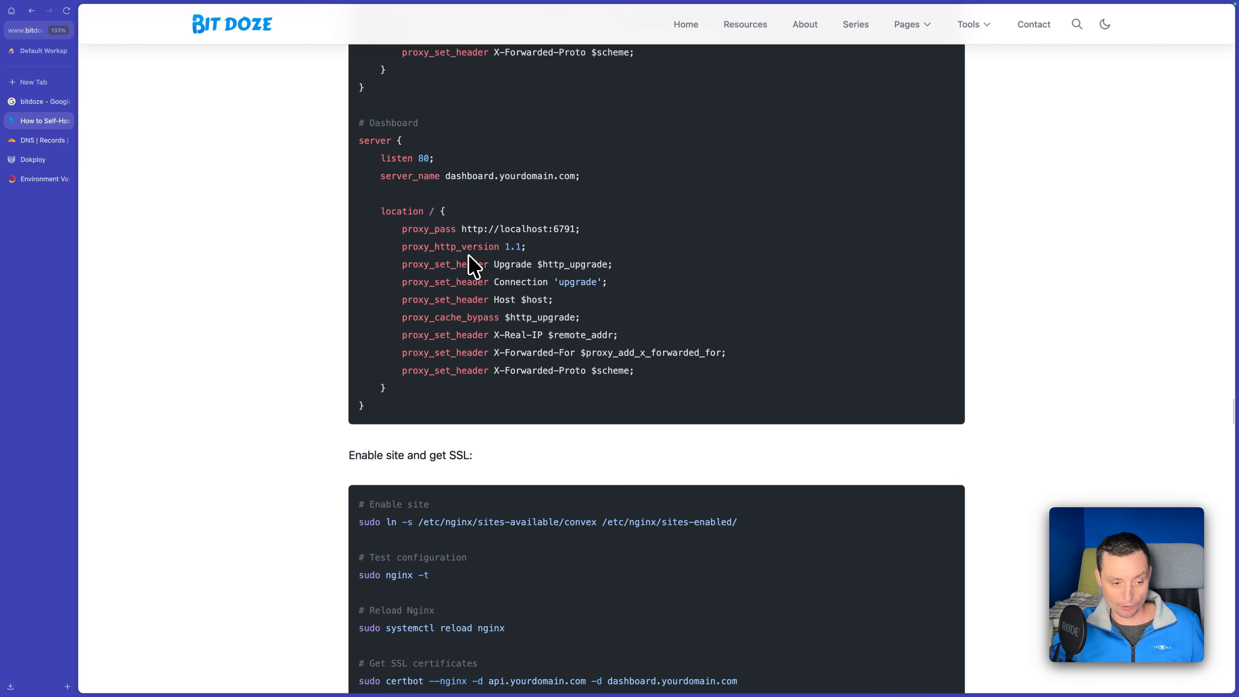
scroll(472, 266, "down", 15)
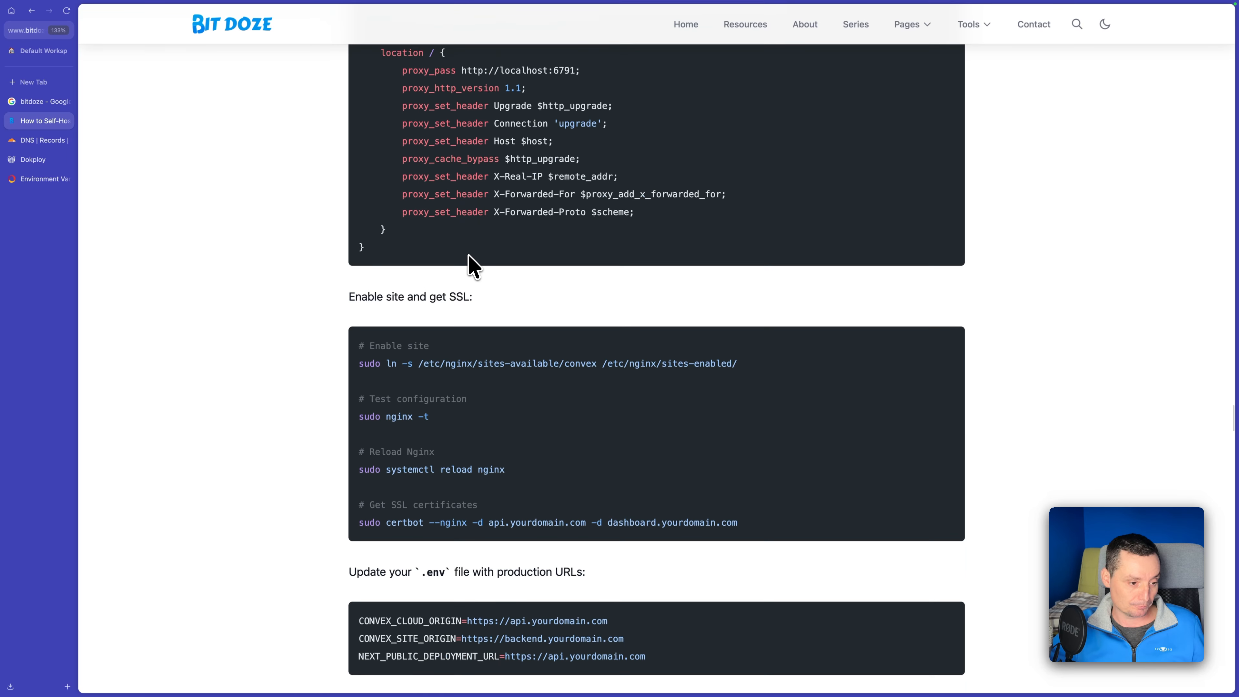
scroll(472, 266, "down", 7)
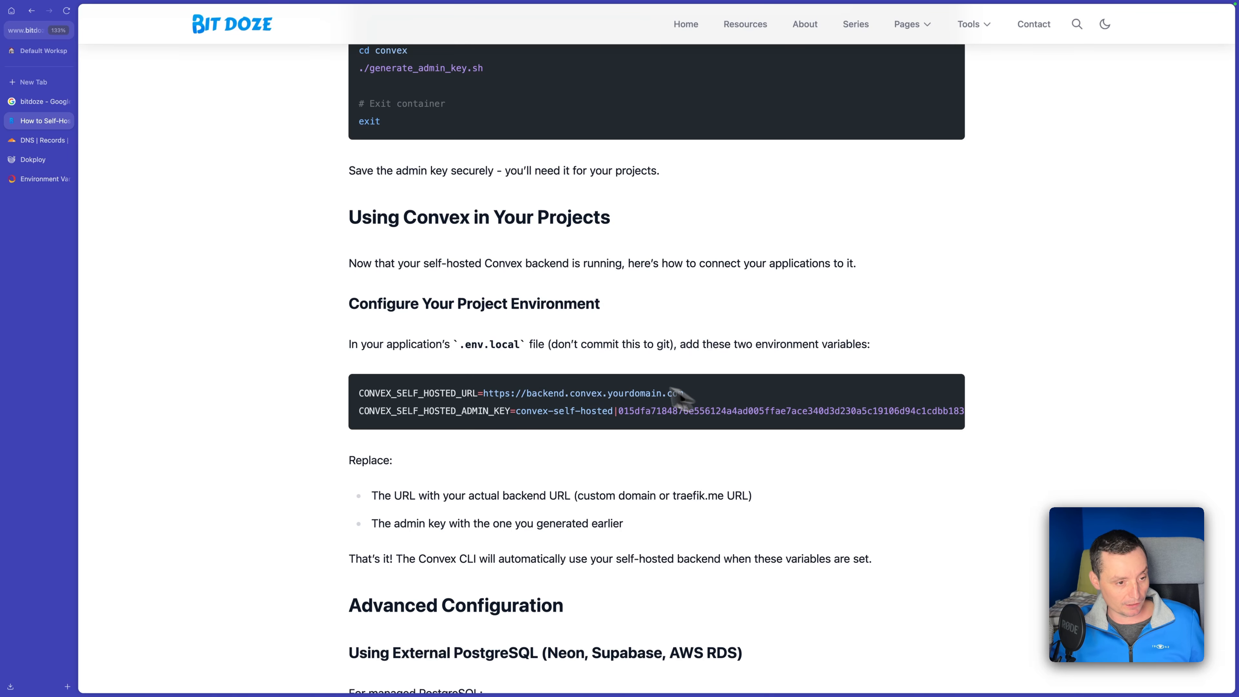
Copy the CONVEX_SELF_HOSTED_URL and CONVEX_SELF_HOSTED_ADMIN_KEY lines from the guide, switch to Zed, and open the bitbuddies.me project's .env.local file.
left_click_drag(397, 423, 361, 386)
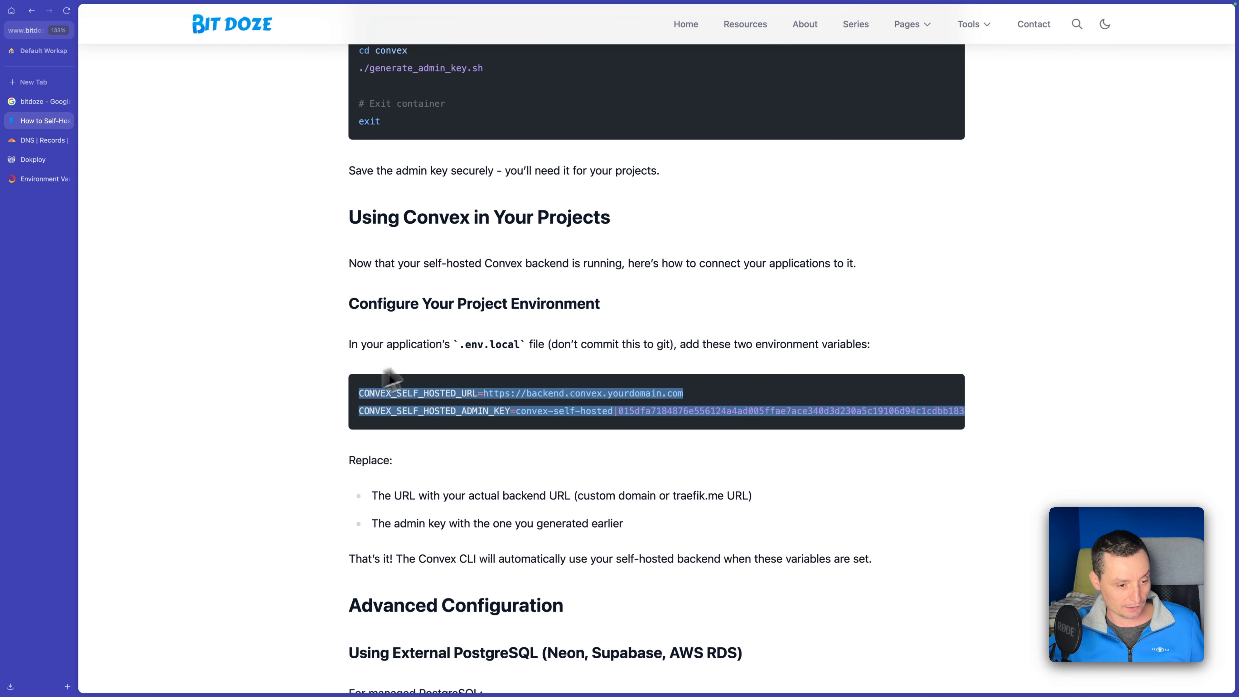
mouse_move(545, 695)
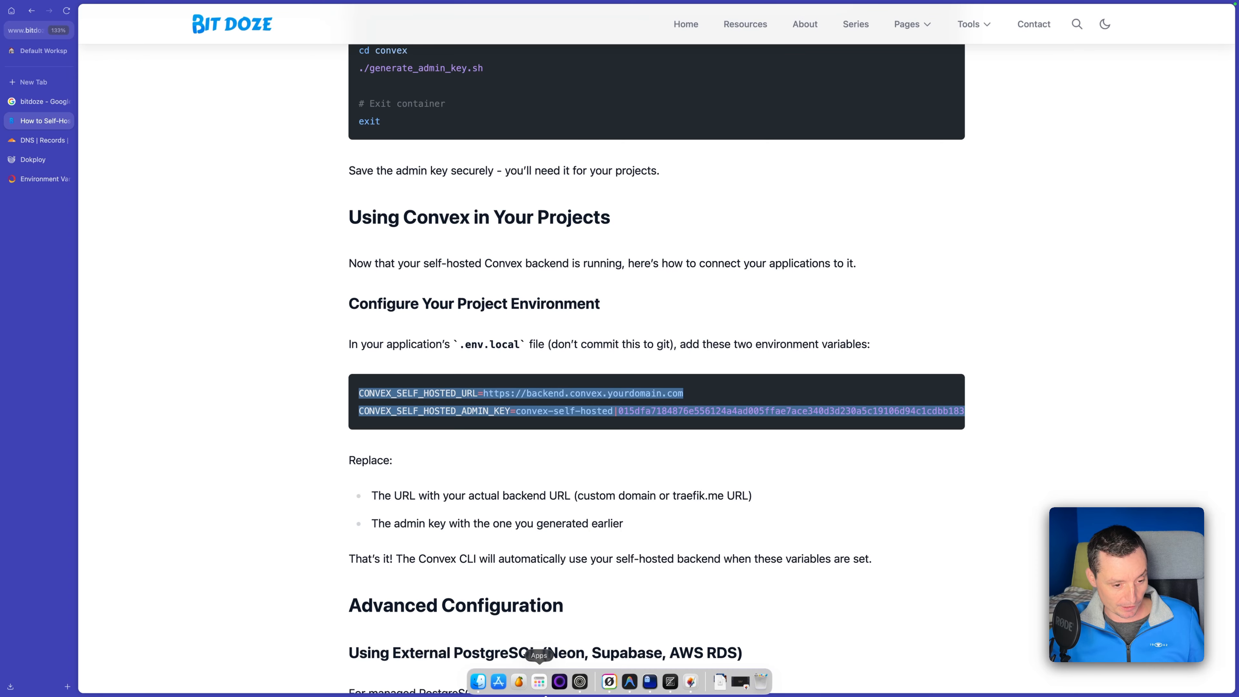
left_click(671, 681)
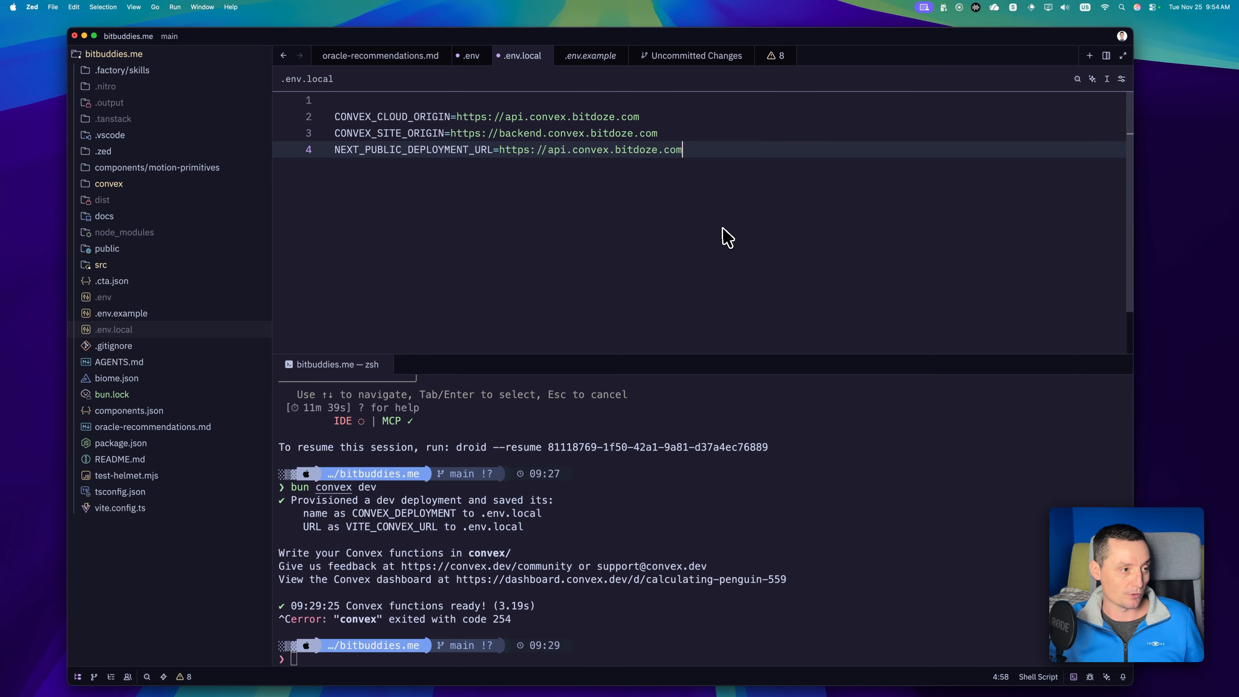
left_click(149, 298)
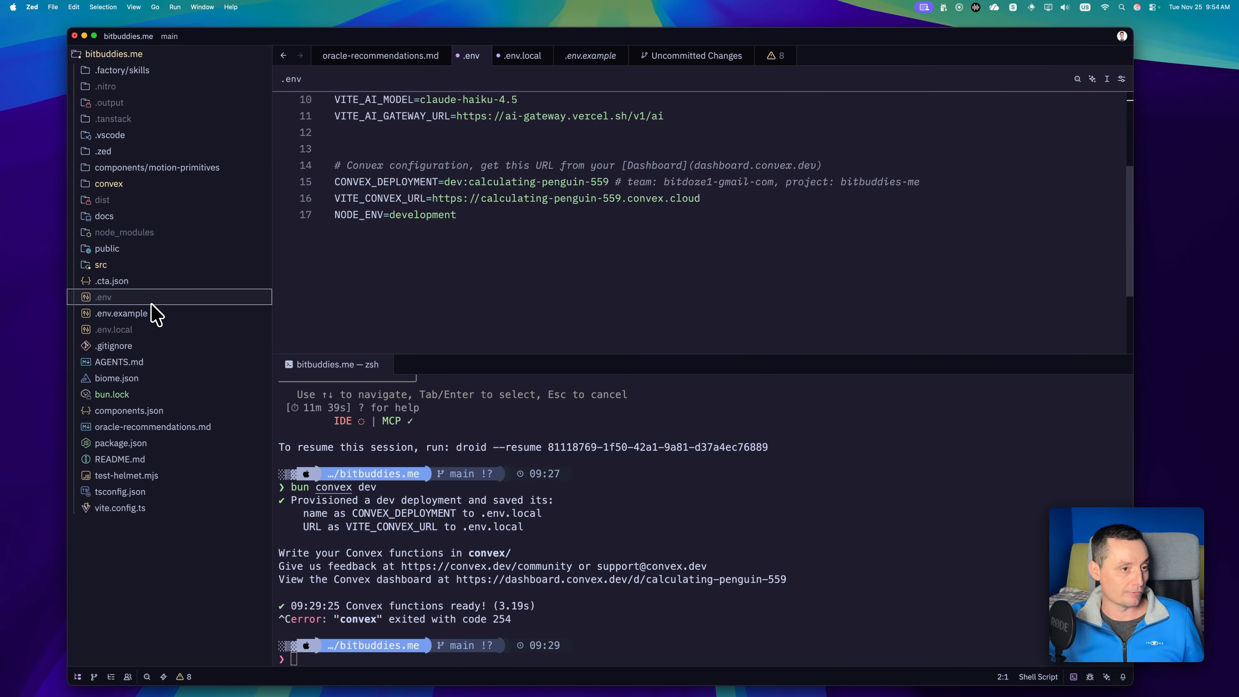
left_click(142, 331)
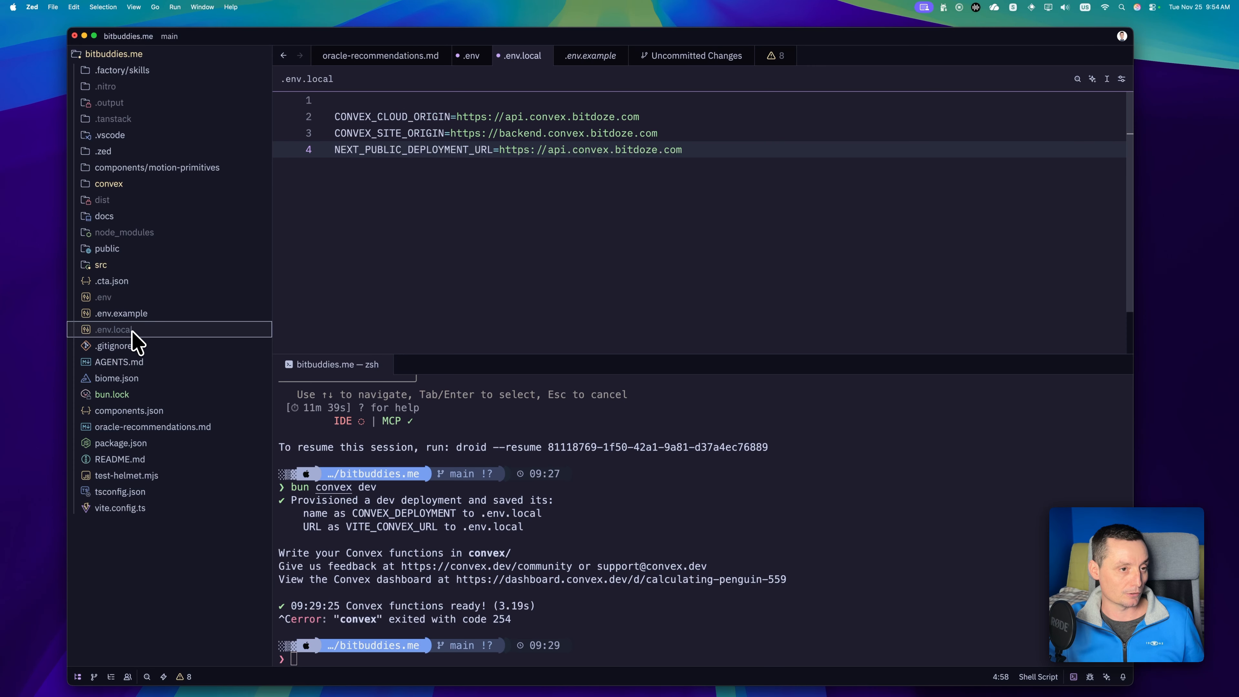
left_click(411, 268)
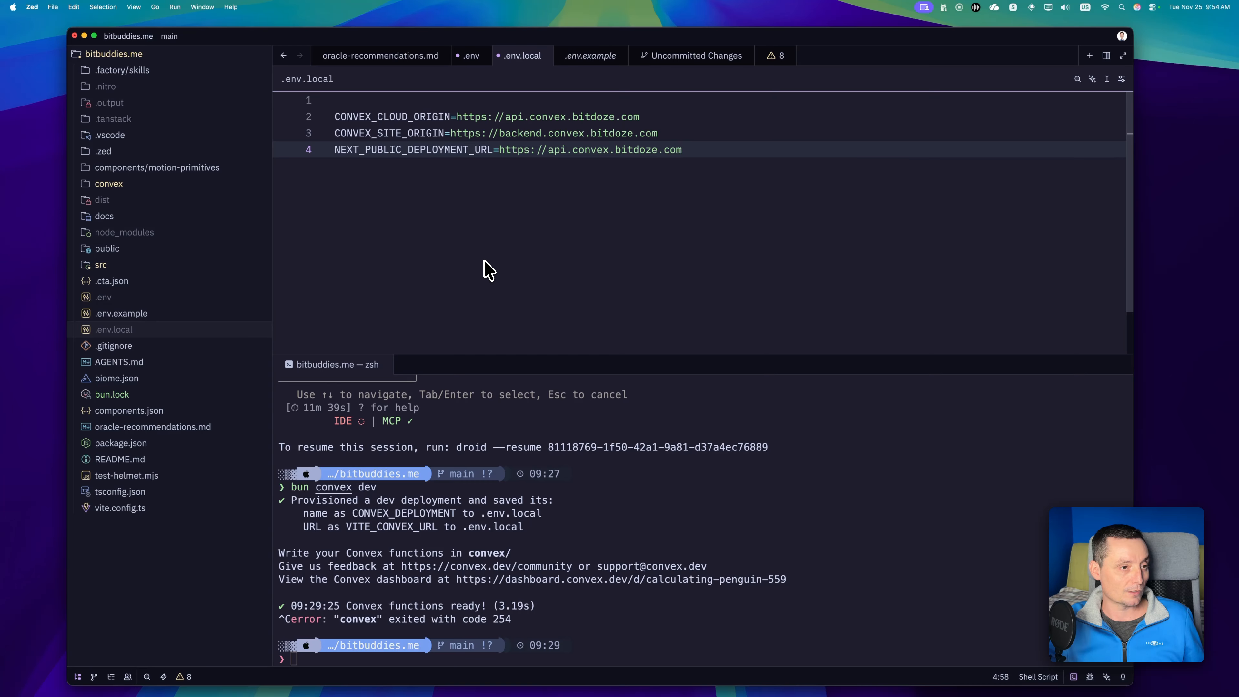
Replace all of .env.local with the copied CONVEX_SELF_HOSTED_URL and CONVEX_SELF_HOSTED_ADMIN_KEY lines, add a blank line at the end, and save the file.
left_click_drag(488, 269, 239, 112)
key("BackSpace")
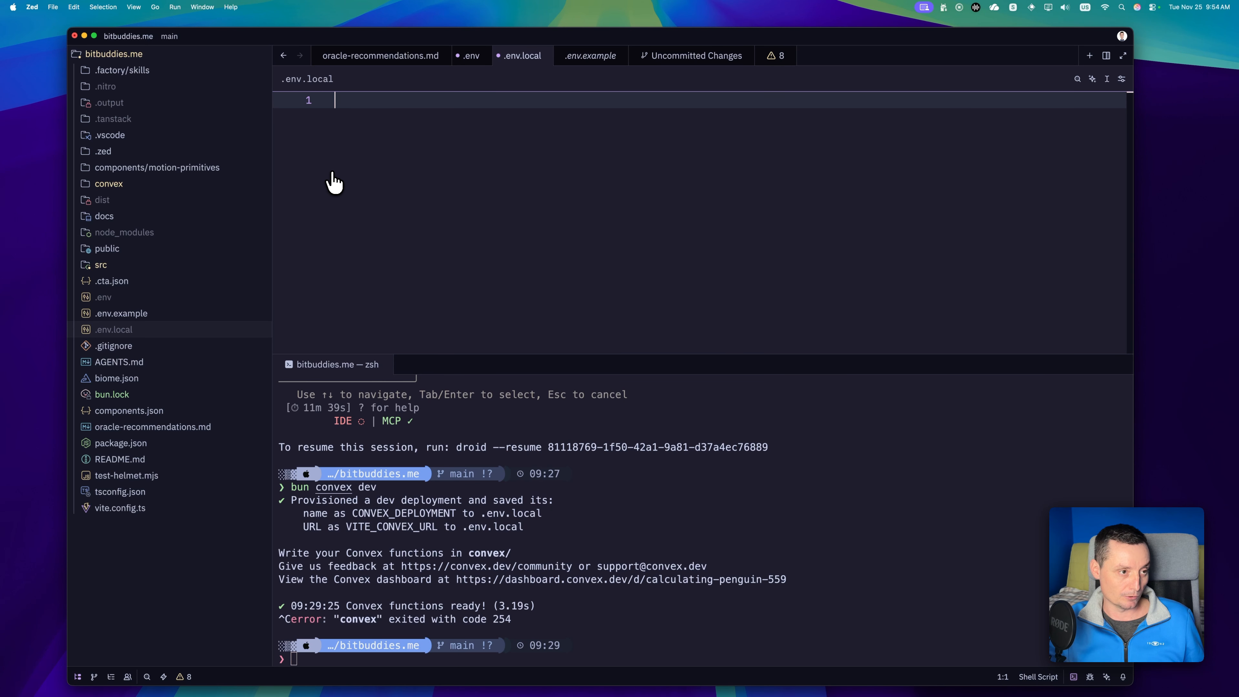
key("super+v")
key("Return")
key("super+s")
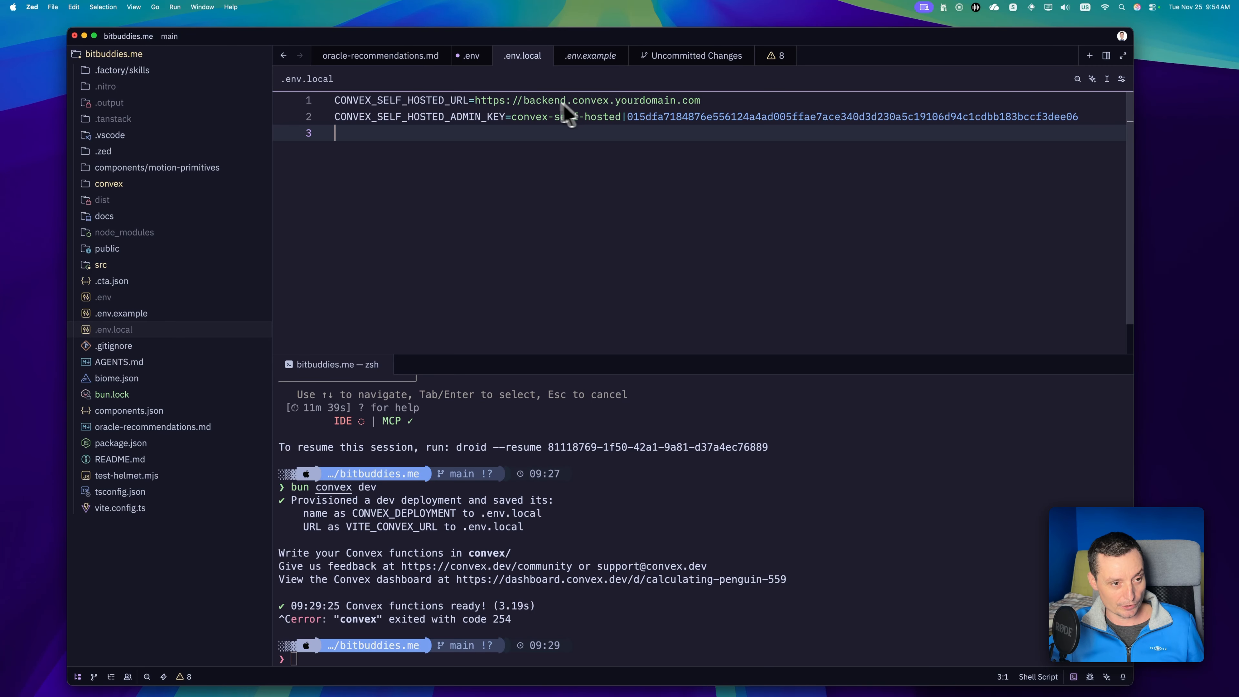
double_click(542, 103)
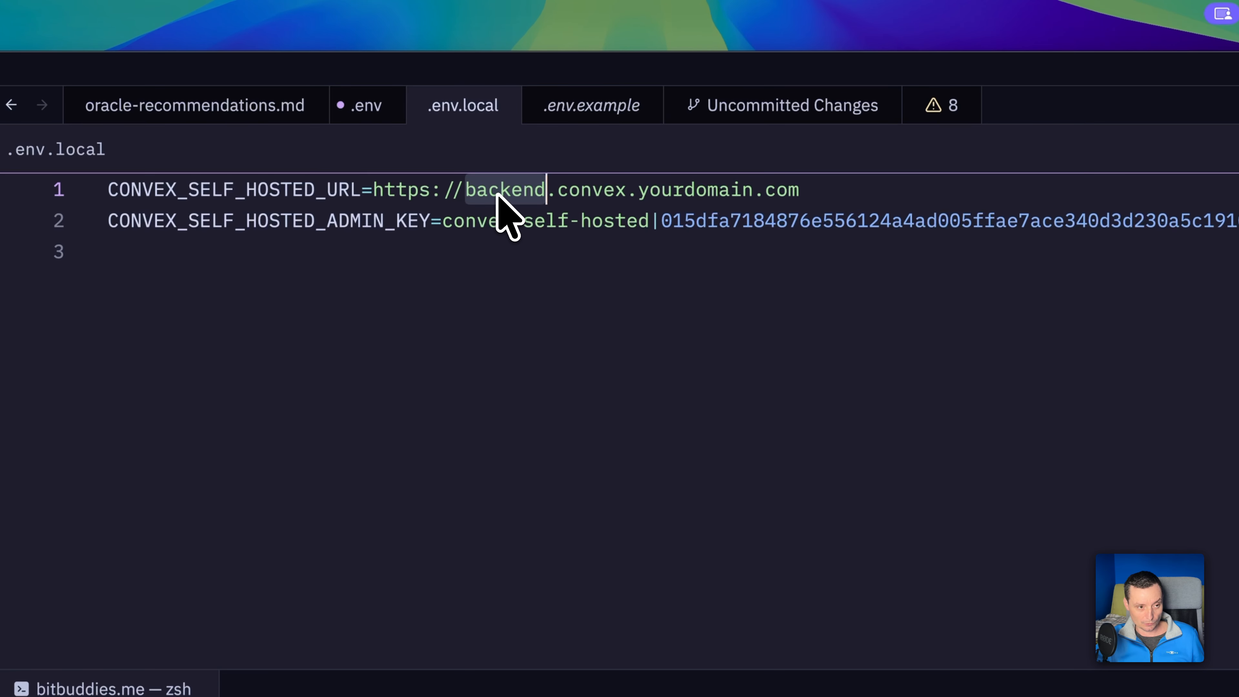
type("api")
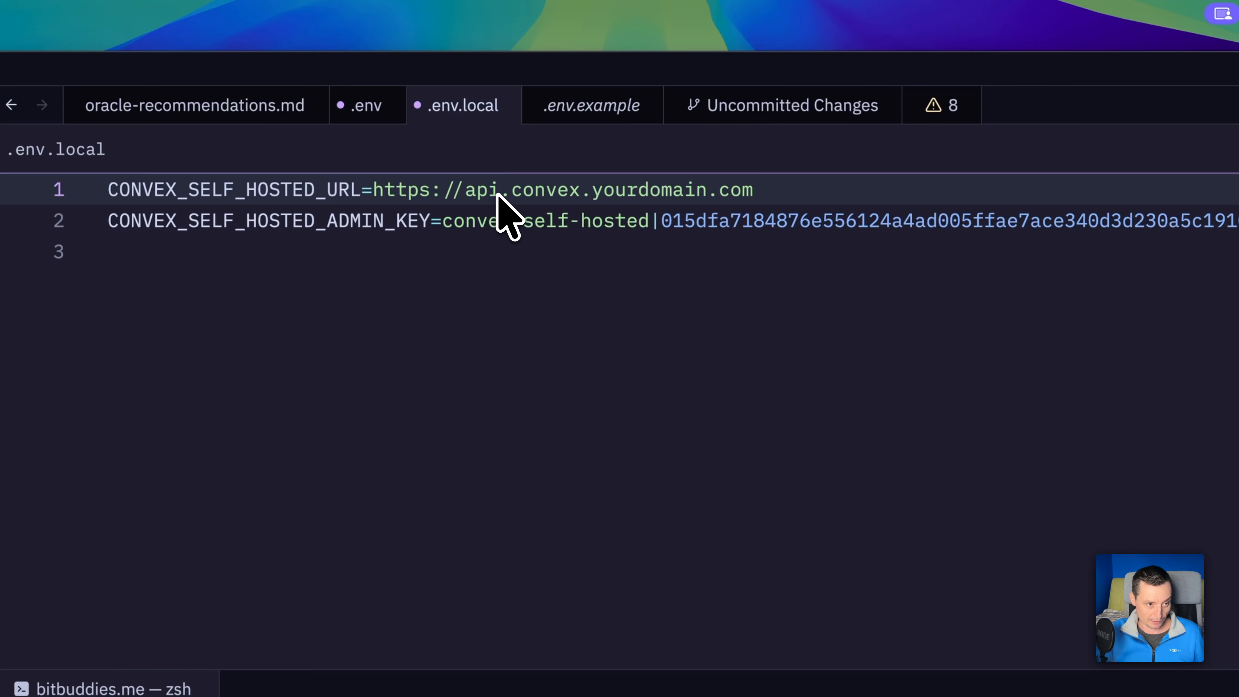
double_click(653, 194)
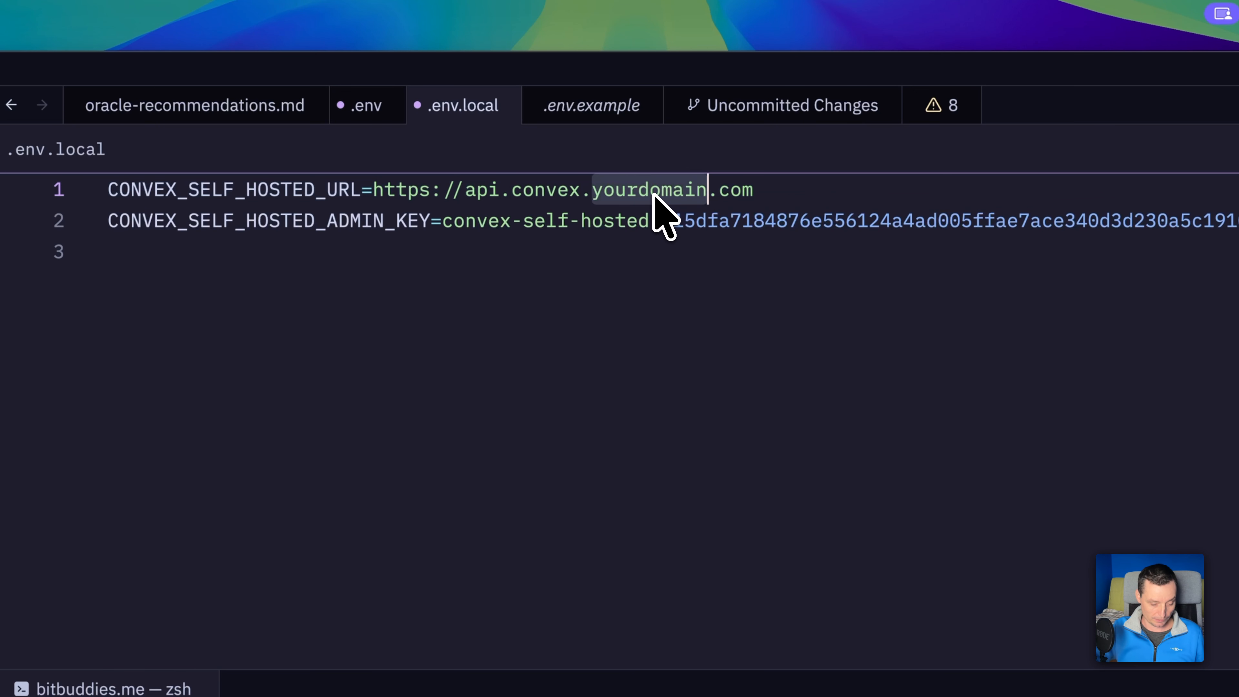
type("bitdoze")
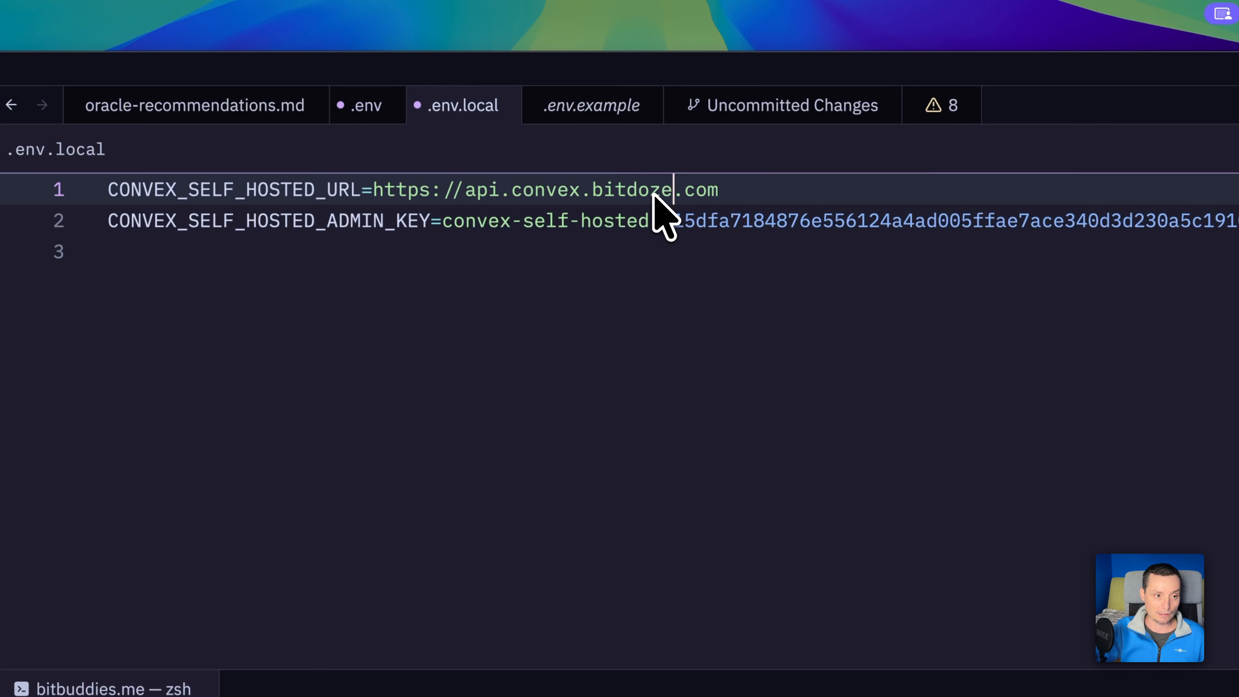
key("super+s")
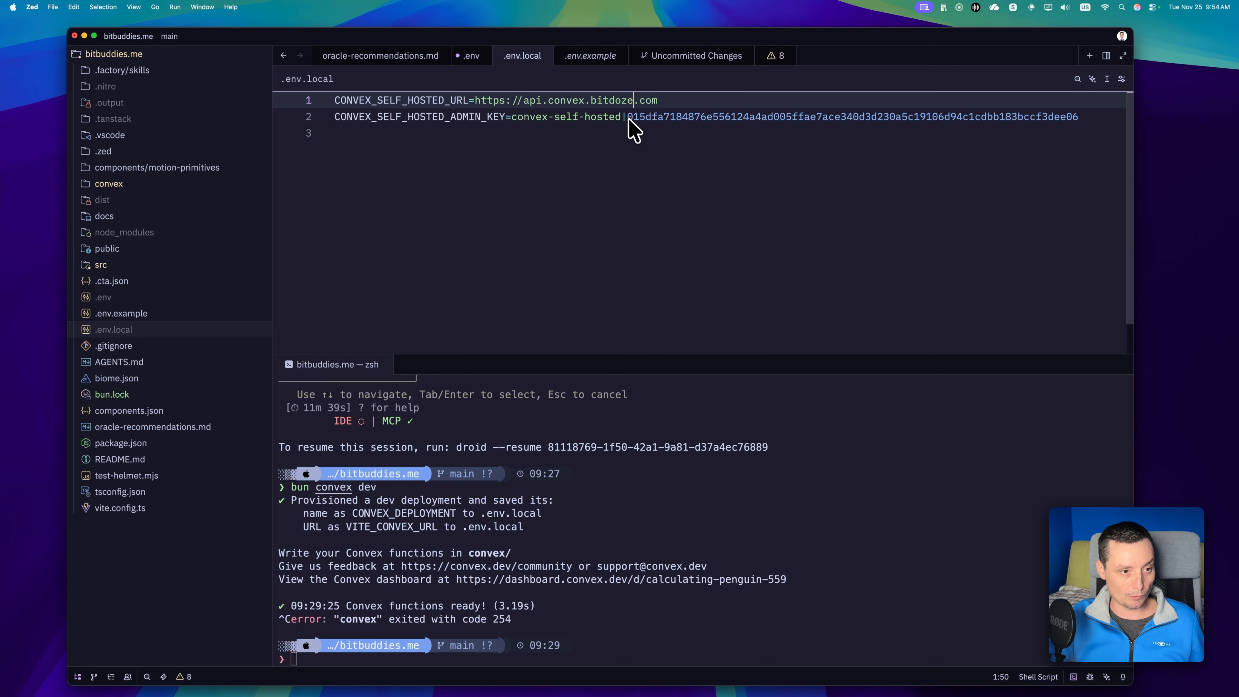
Copy the generated admin key from Dokploy's Docker terminal and paste it over the CONVEX_SELF_HOSTED_ADMIN_KEY value in Zed's .env.local file.
left_click(660, 220)
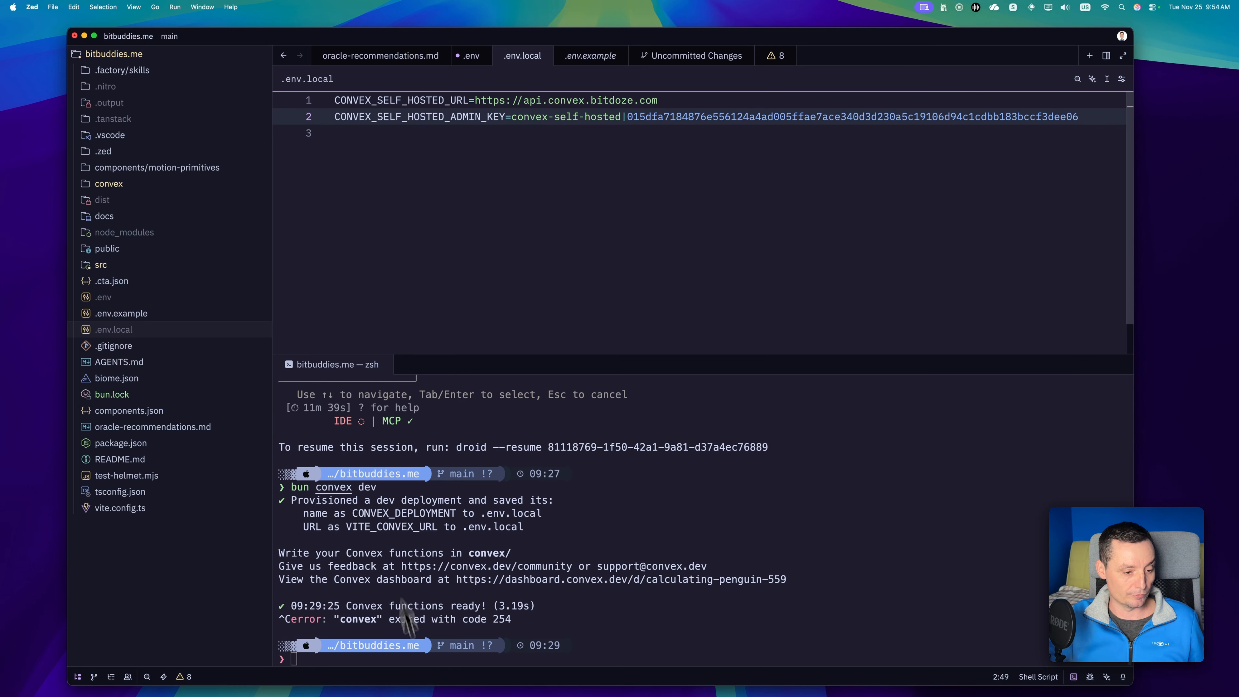
mouse_move(518, 693)
left_click(581, 688)
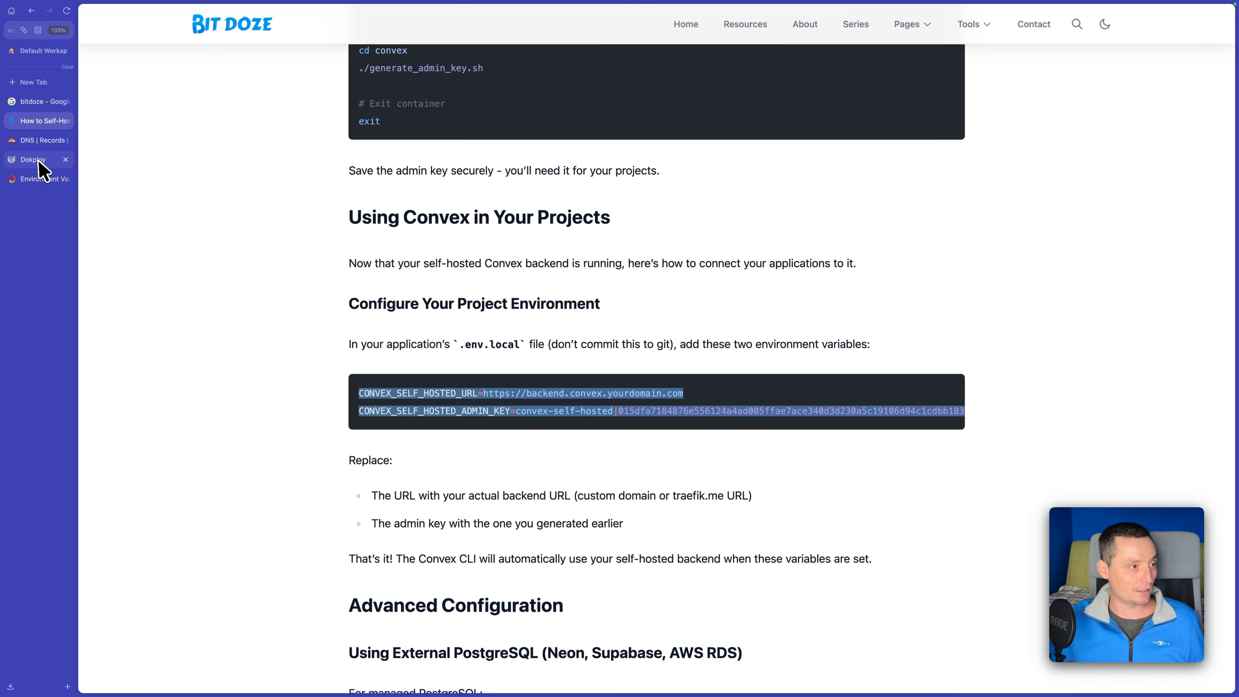
left_click(39, 160)
left_click(668, 402)
left_click_drag(800, 390, 305, 389)
key("super+c")
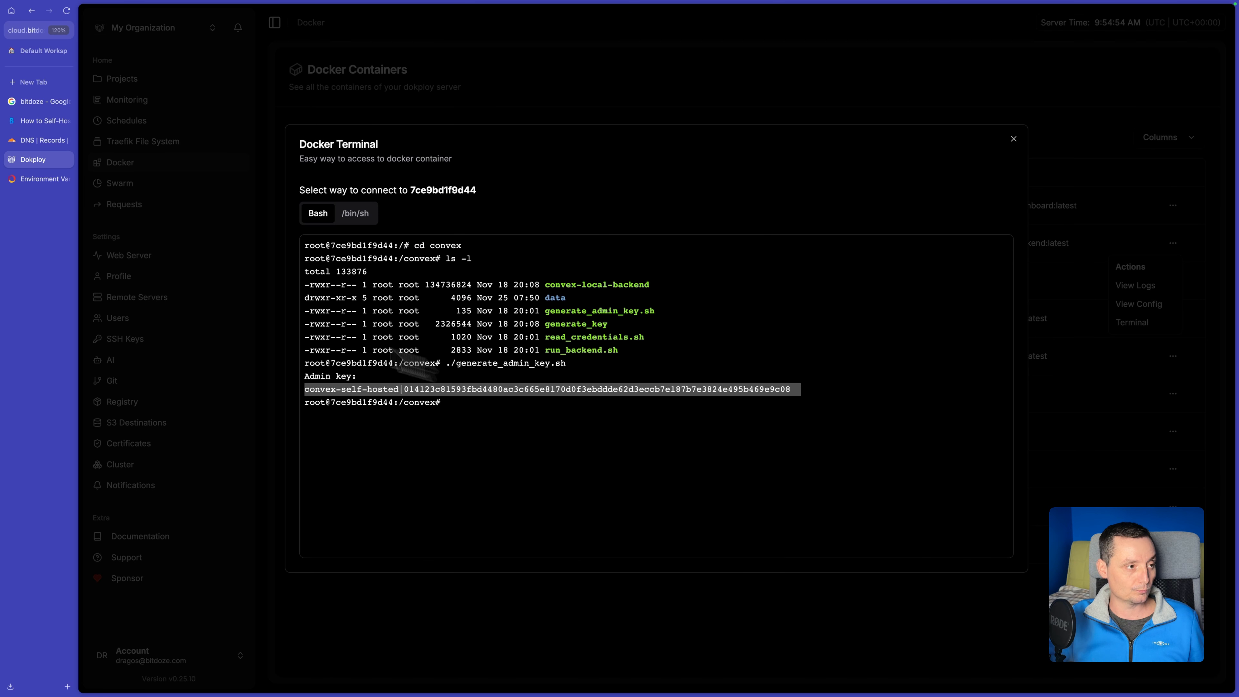
key("super+Tab")
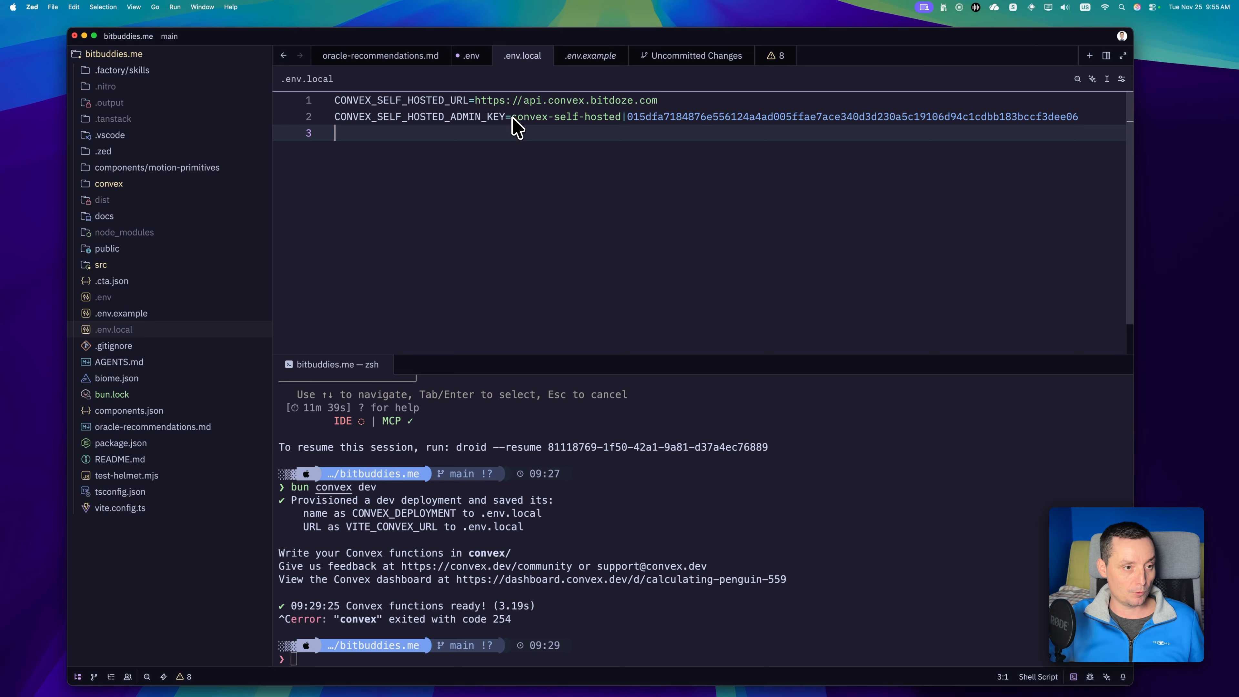
left_click_drag(512, 118, 1090, 118)
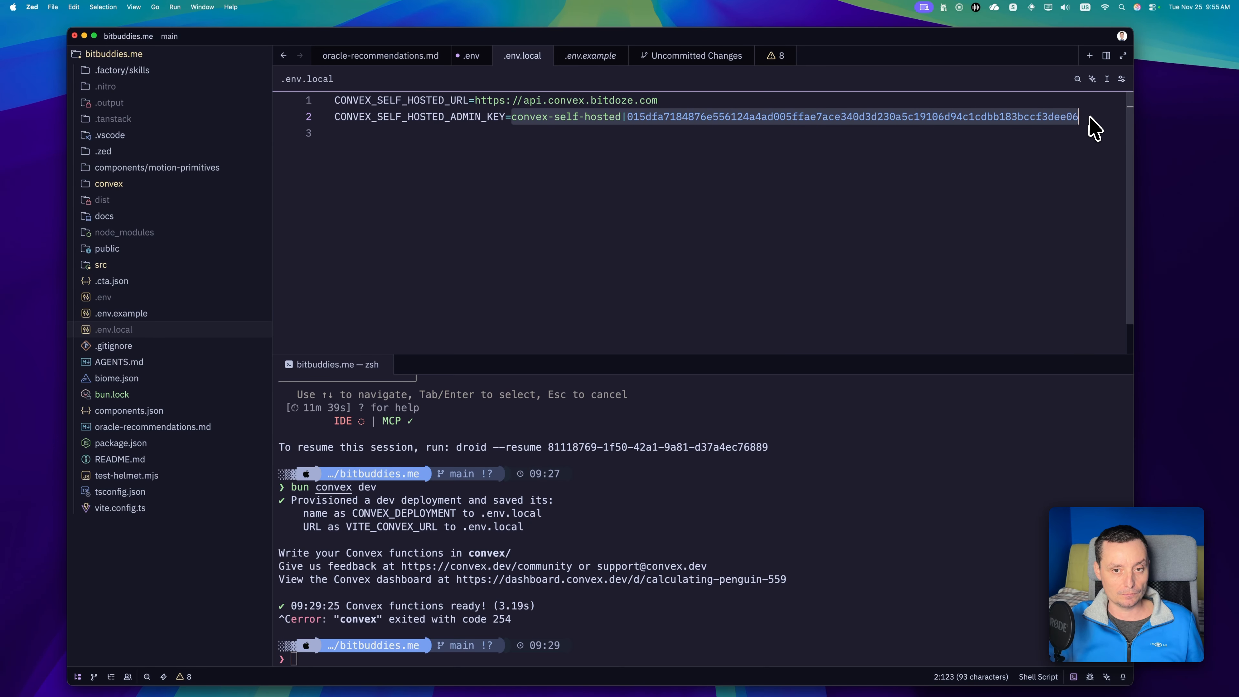
key("super+v")
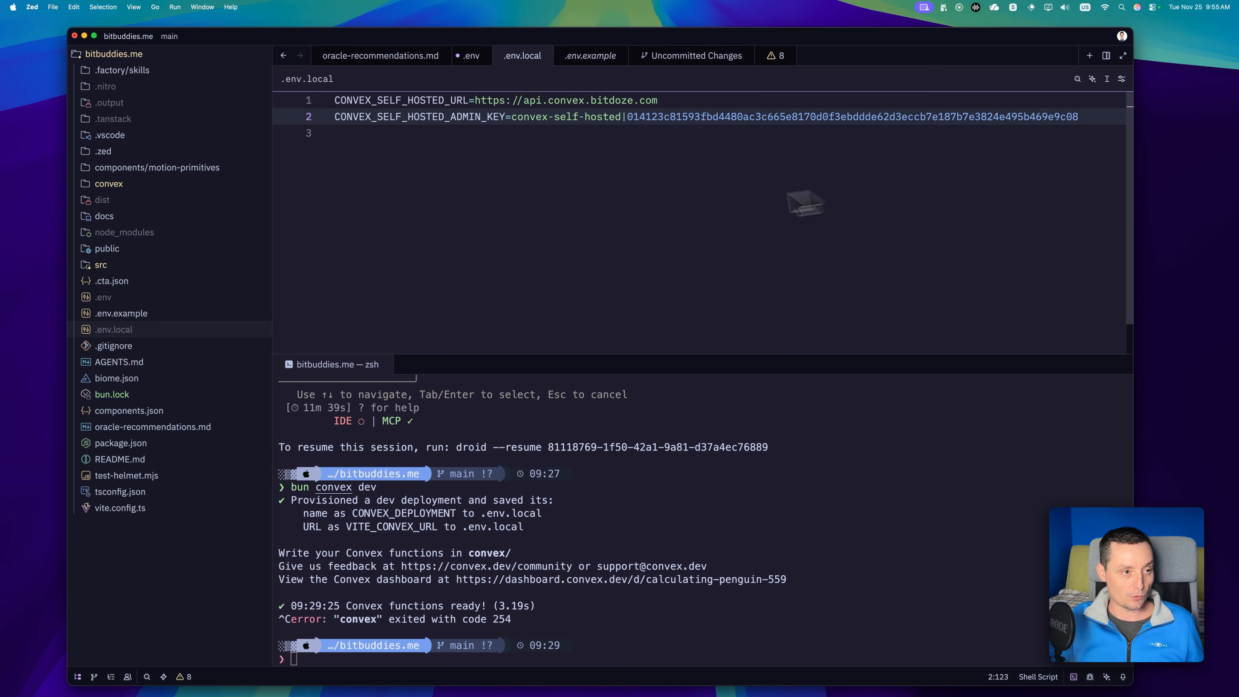
Replace the CONVEX_DEPLOYMENT, VITE_CONVEX_URL and NODE_ENV lines in .env with the self-hosted URL and admin key lines from .env.local, and save.
left_click_drag(442, 152, 298, 83)
key("super+c")
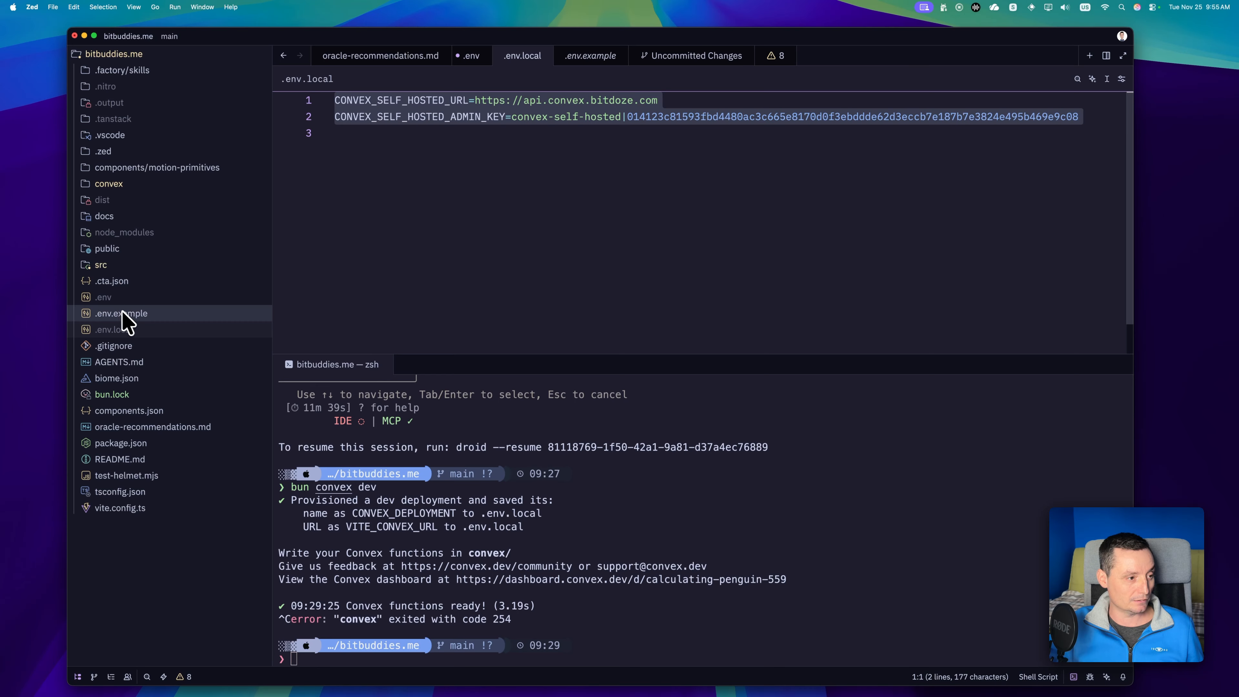
left_click(117, 298)
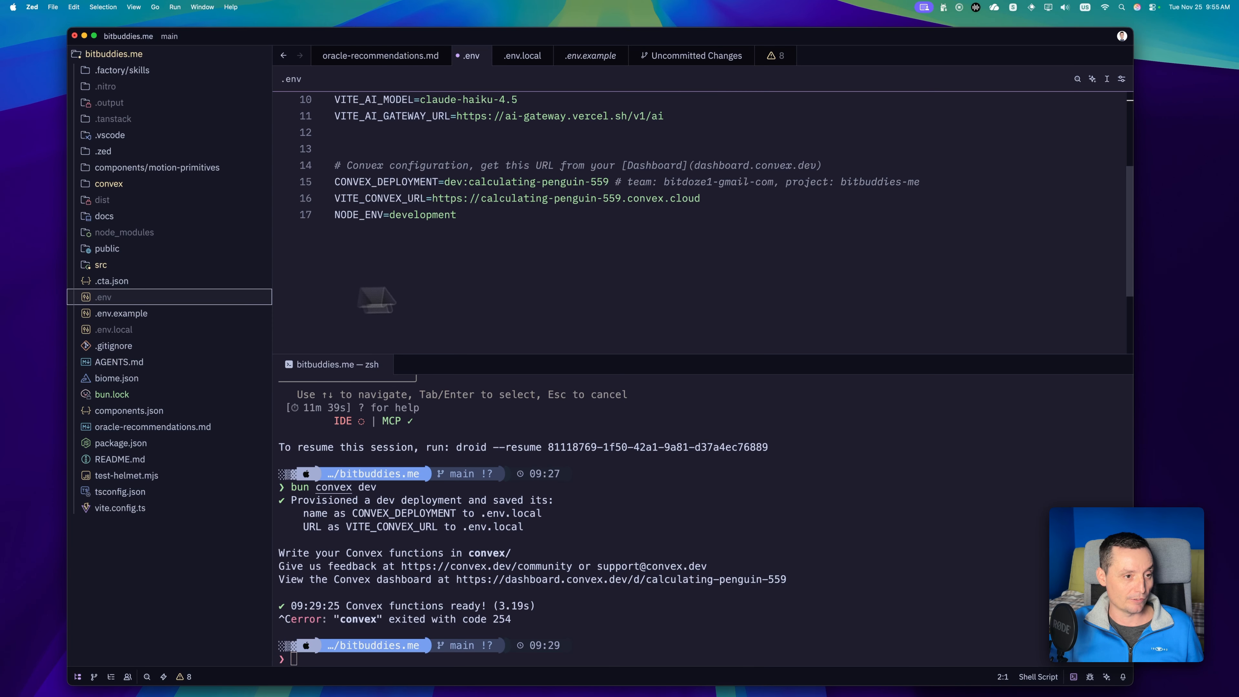
left_click_drag(458, 215, 292, 183)
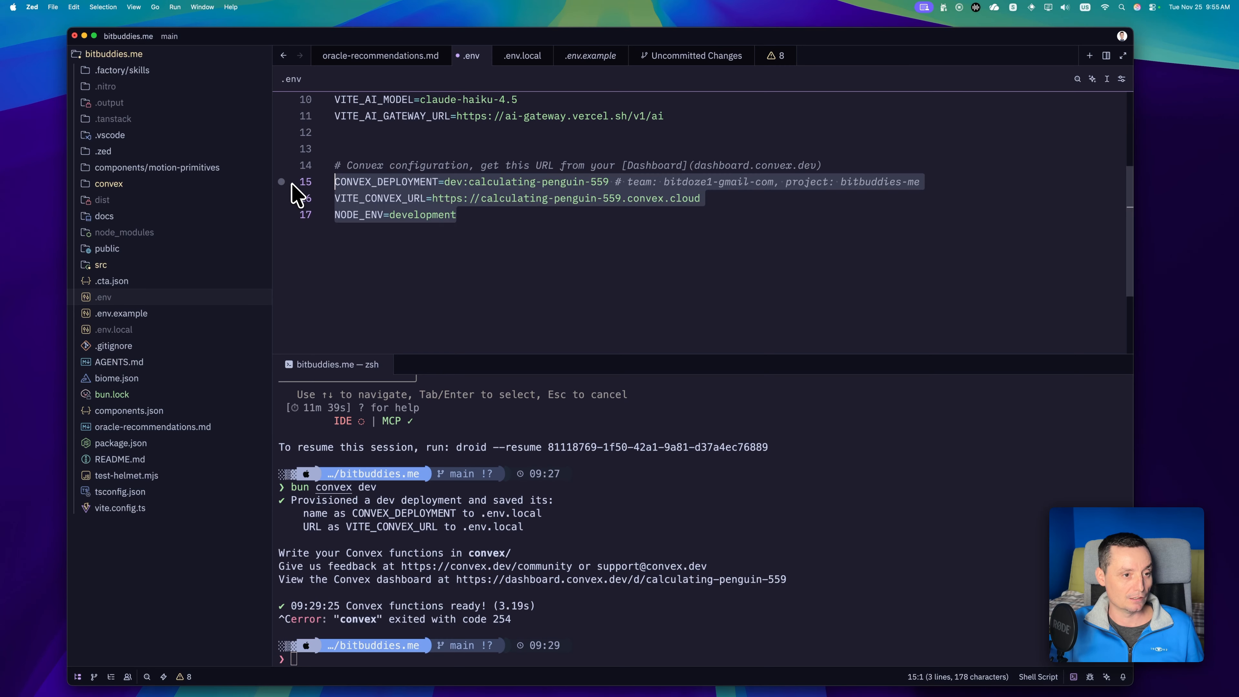
key("super+v")
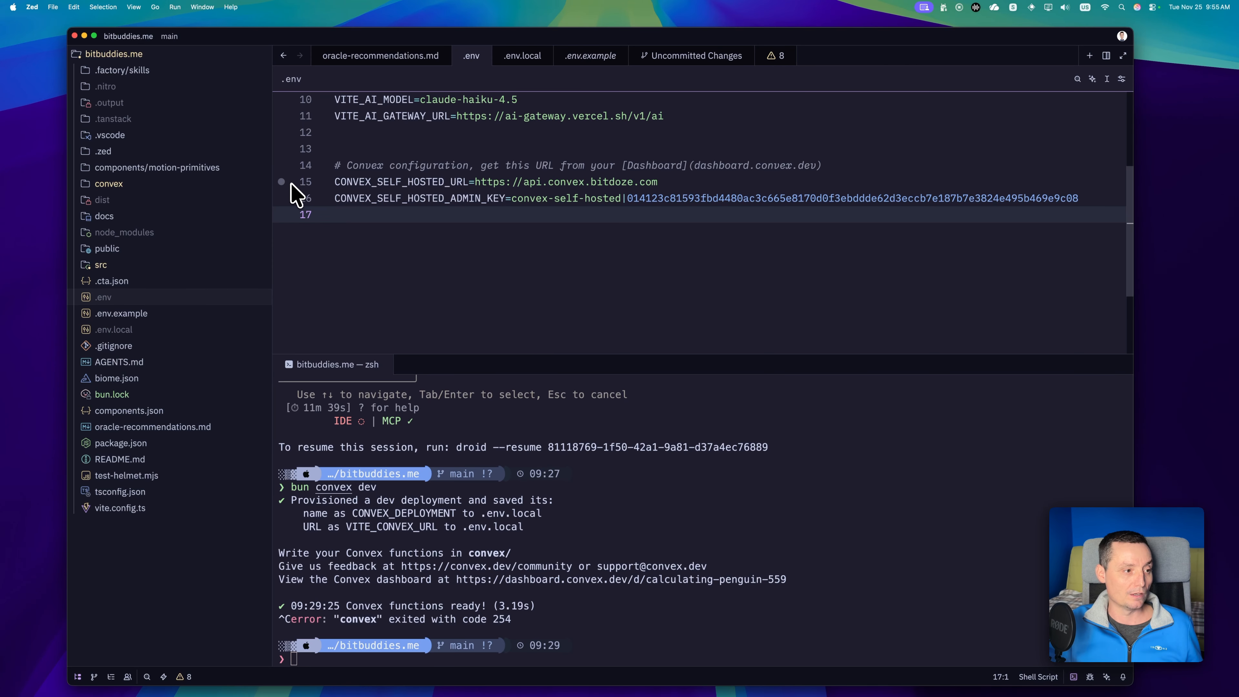
left_click(131, 331)
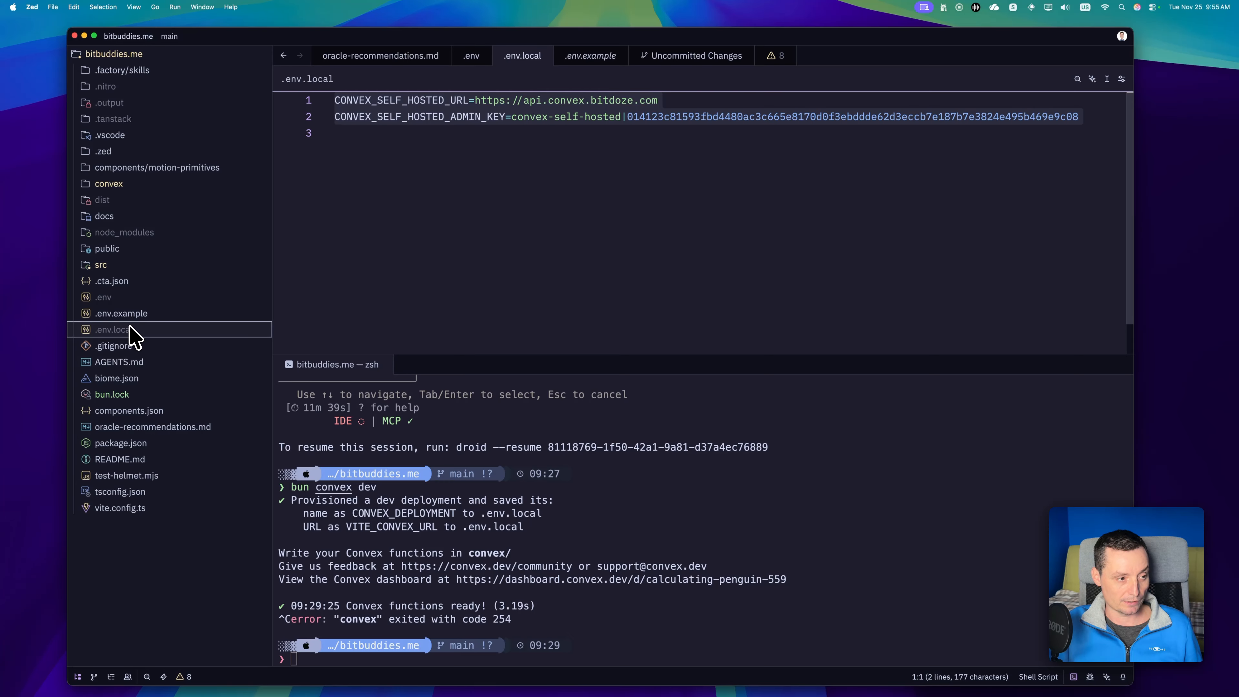
Run bun convex dev in the project's terminal and look through the list of table indexes it outputs.
left_click(800, 542)
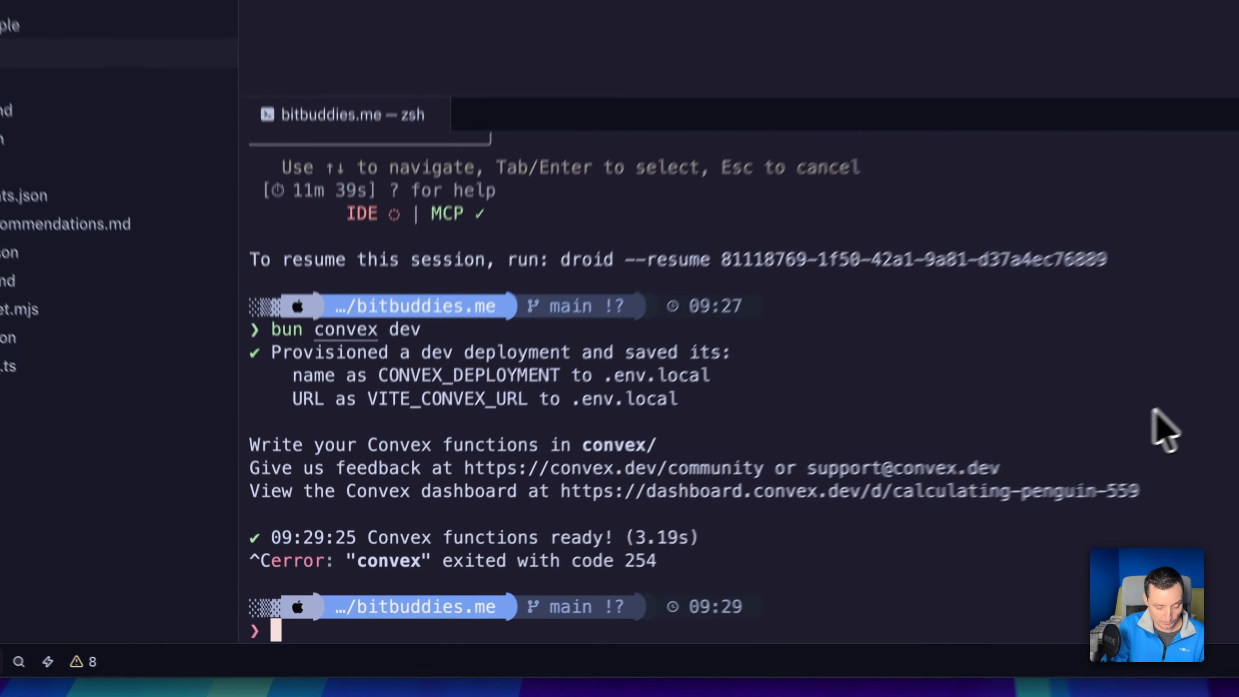
type("bun")
key("Right")
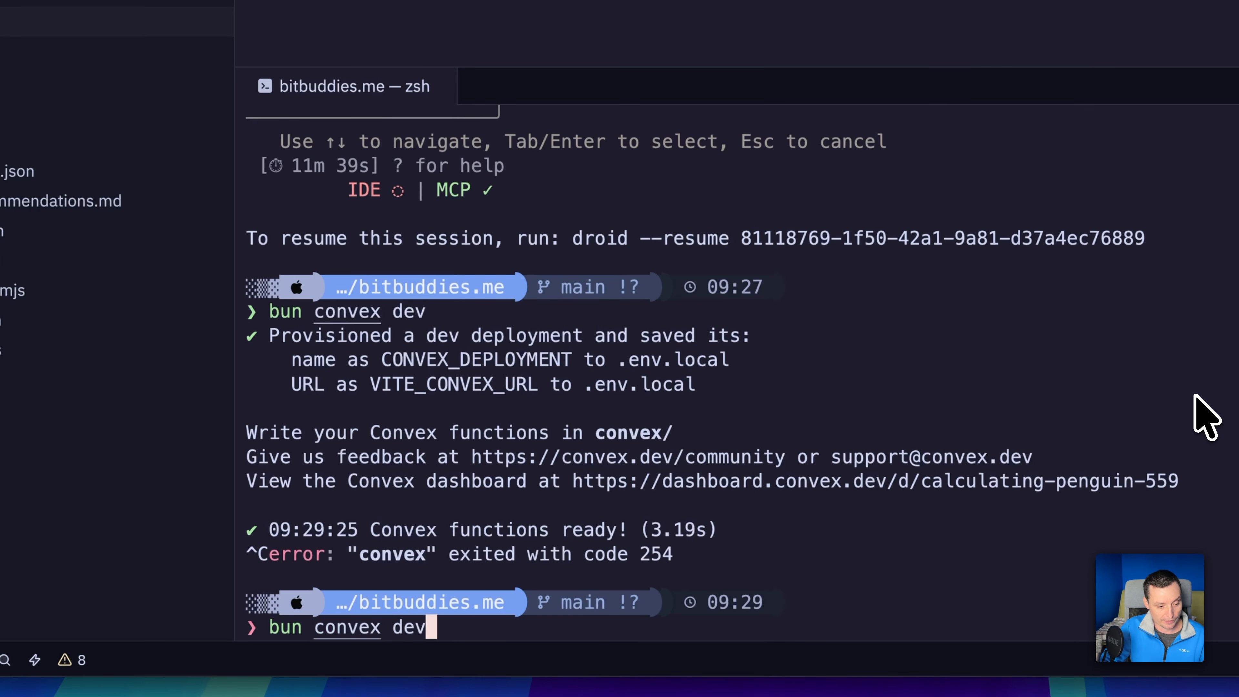
key("Return")
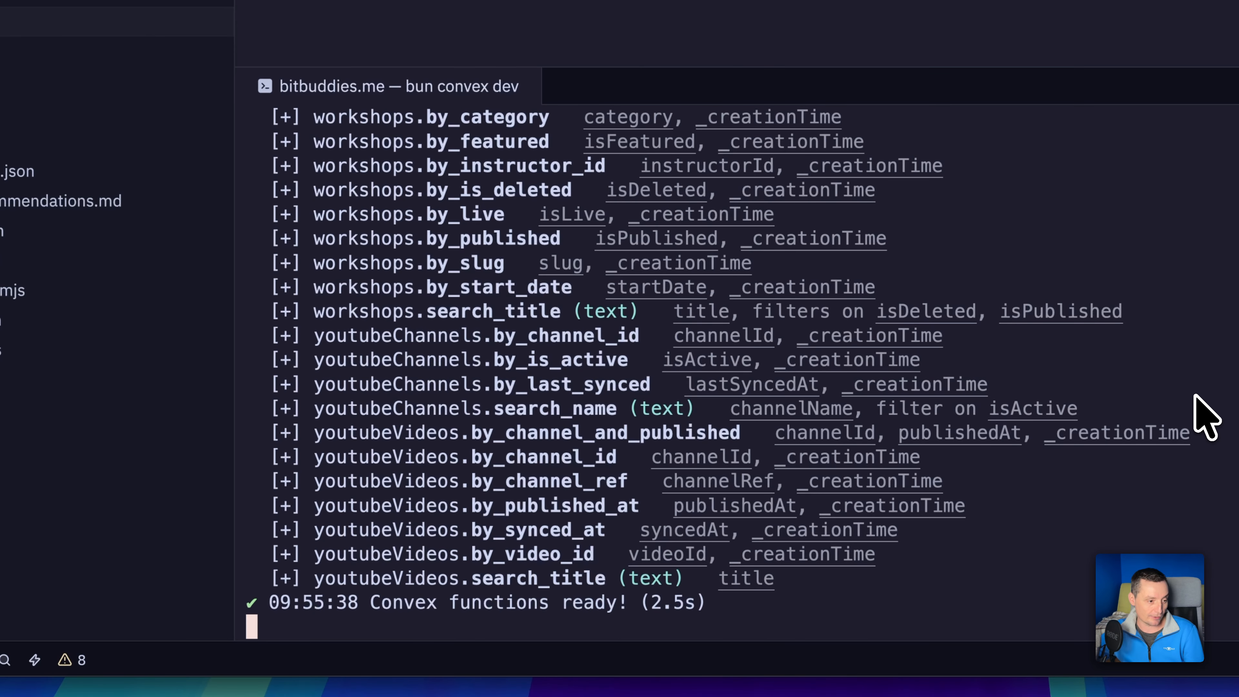
scroll(838, 387, "up", 15)
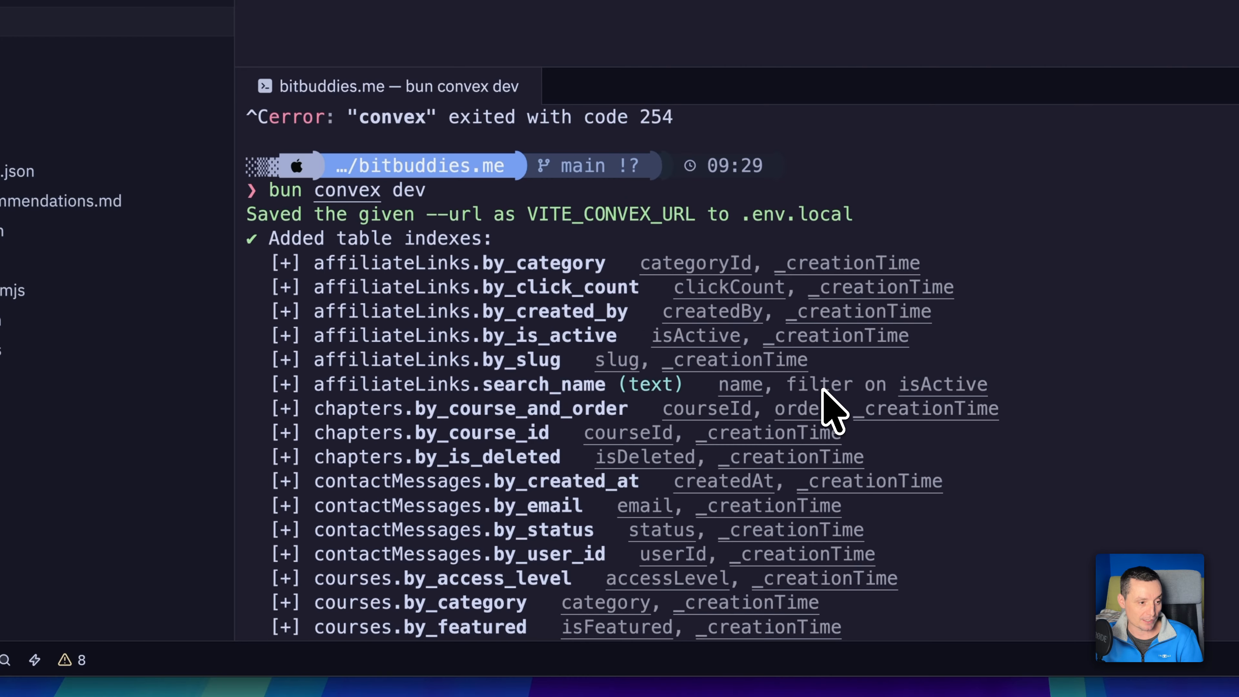
scroll(604, 325, "down", 2)
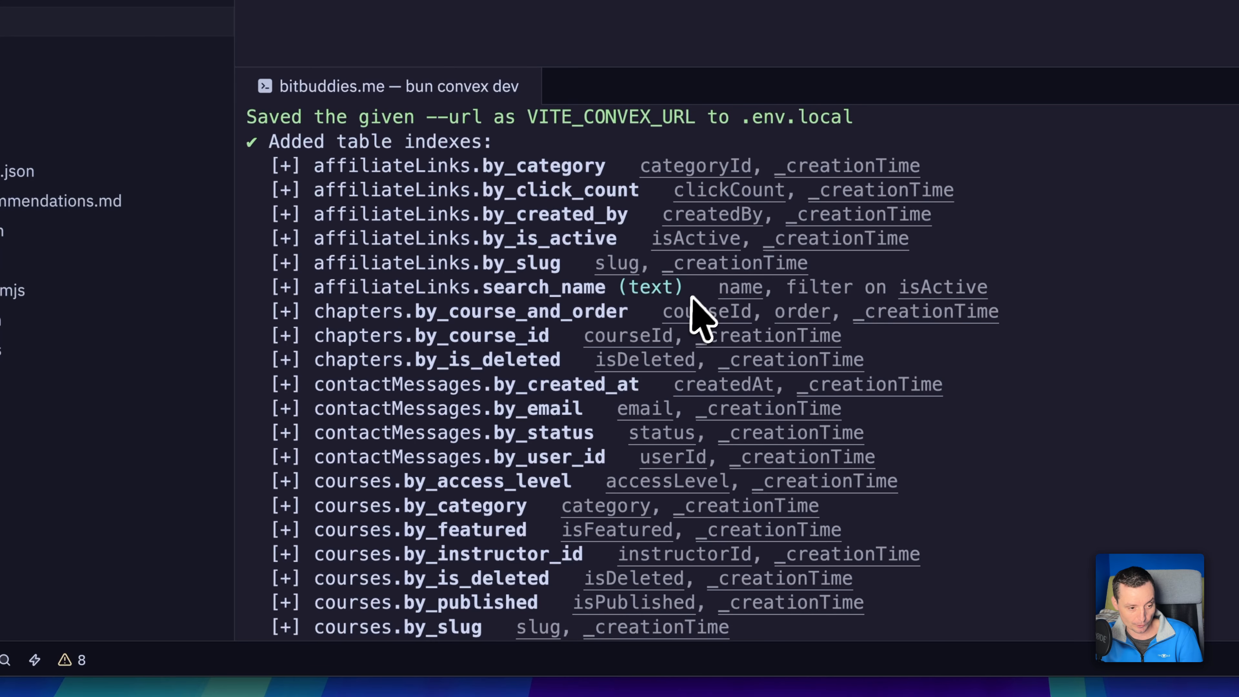
scroll(694, 314, "down", 5)
scroll(692, 312, "down", 10)
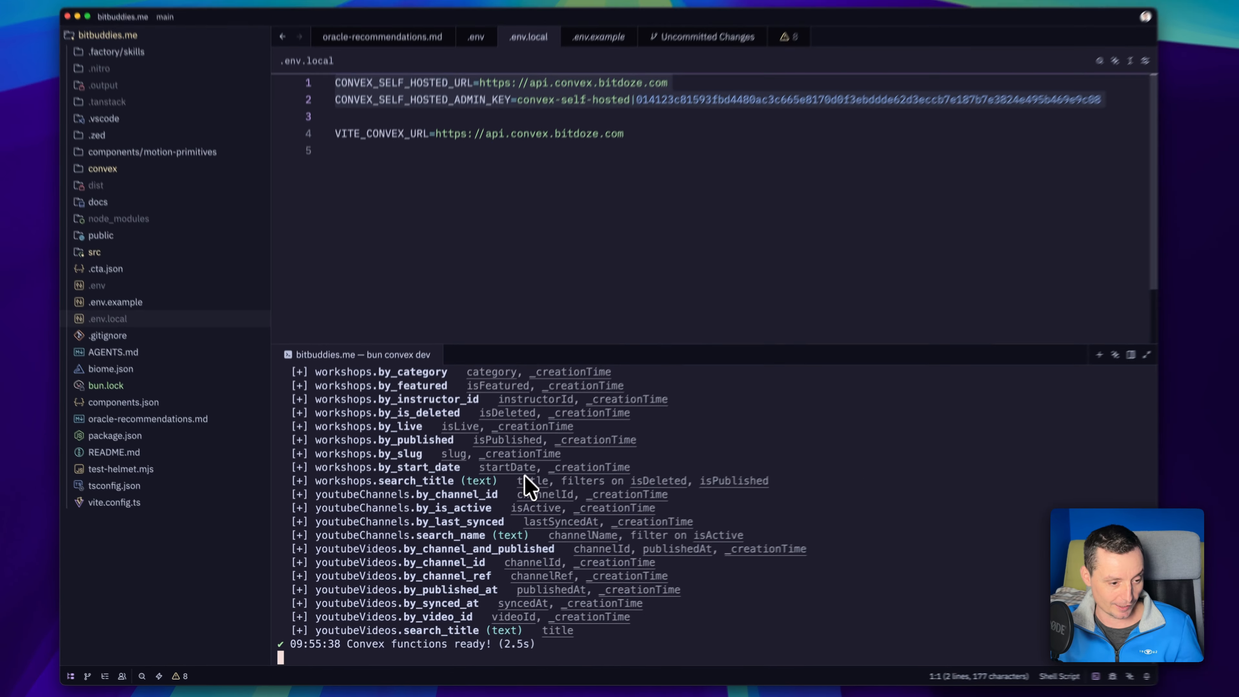
Switch to the Convex dashboard in the browser and check the deployed tables on the Data page, opening contactMessages.
left_click(578, 682)
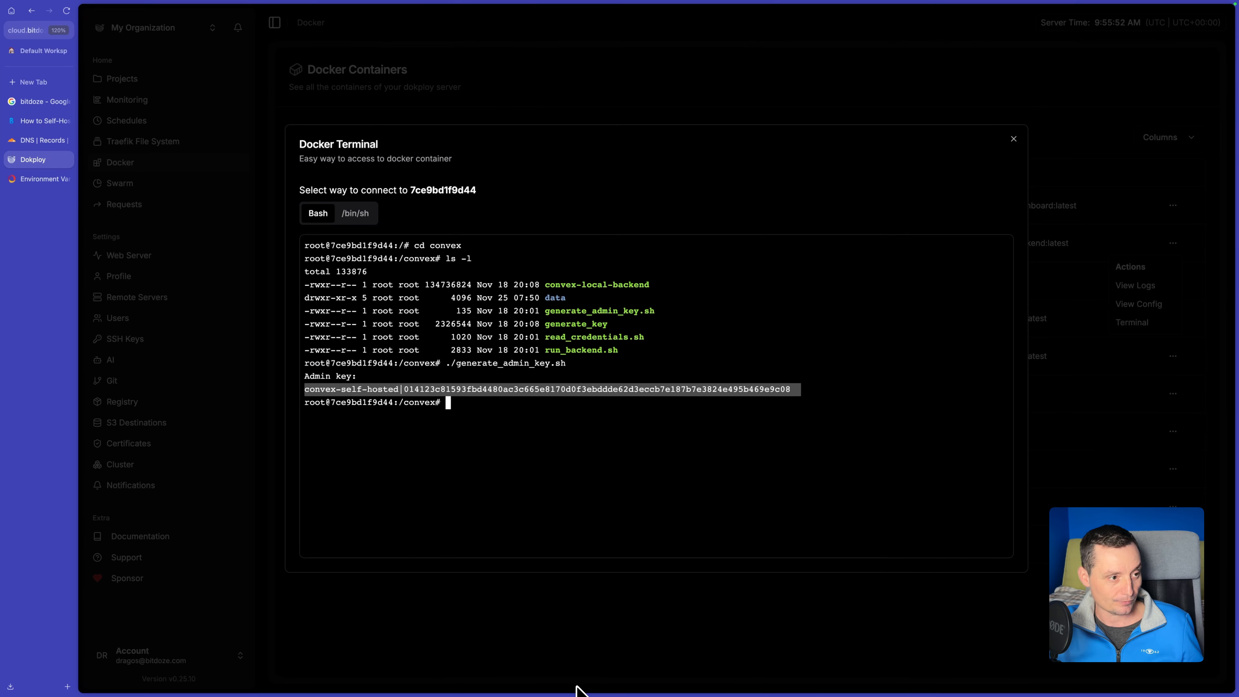
left_click(35, 180)
left_click(207, 117)
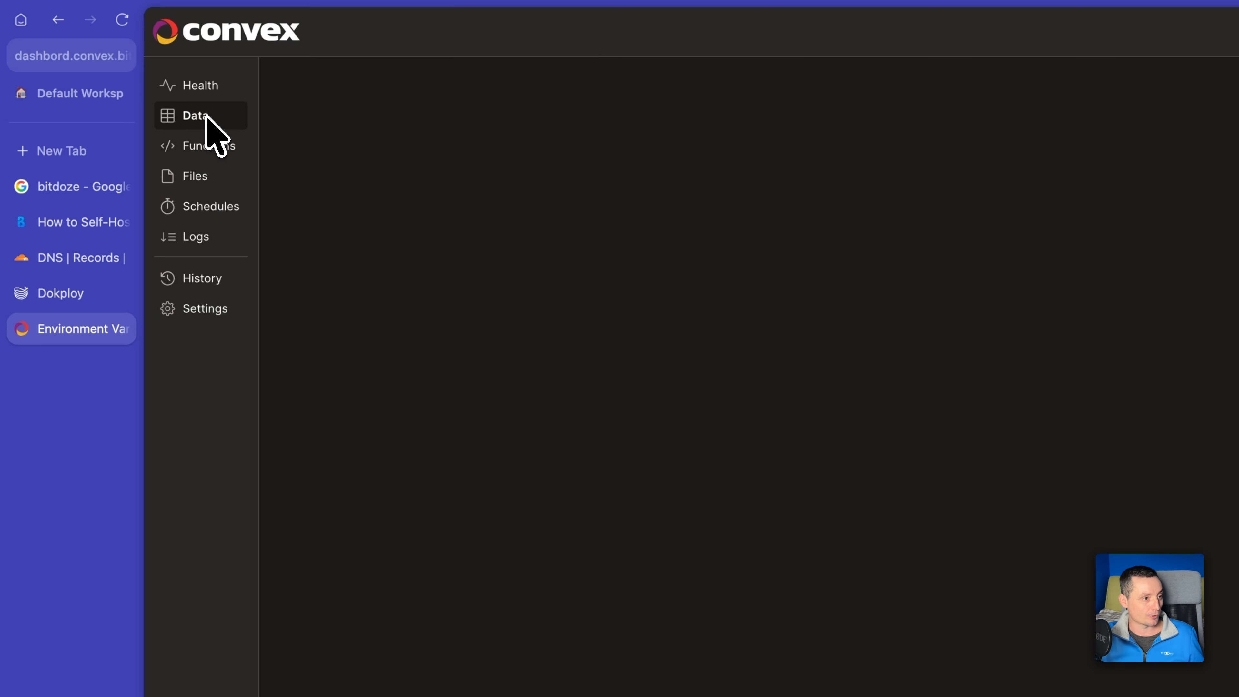
left_click(341, 236)
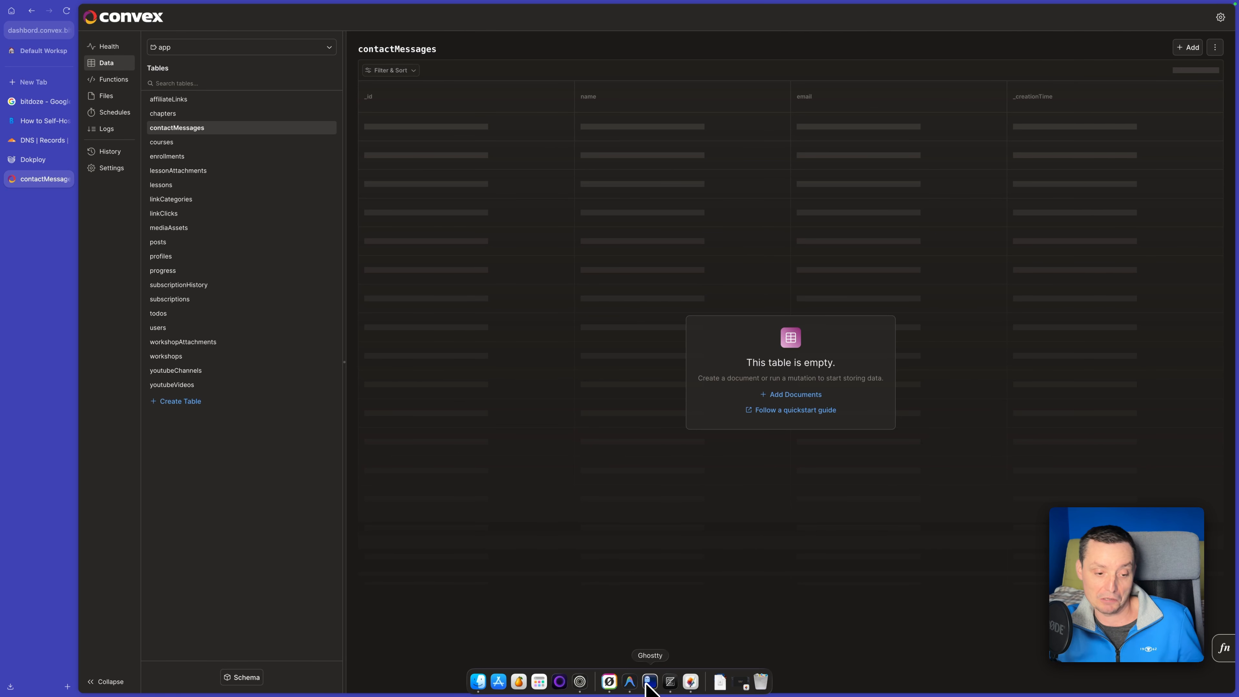
Switch to Zed, stop the running Convex process in the terminal, and start the app with bun run dev.
left_click(670, 682)
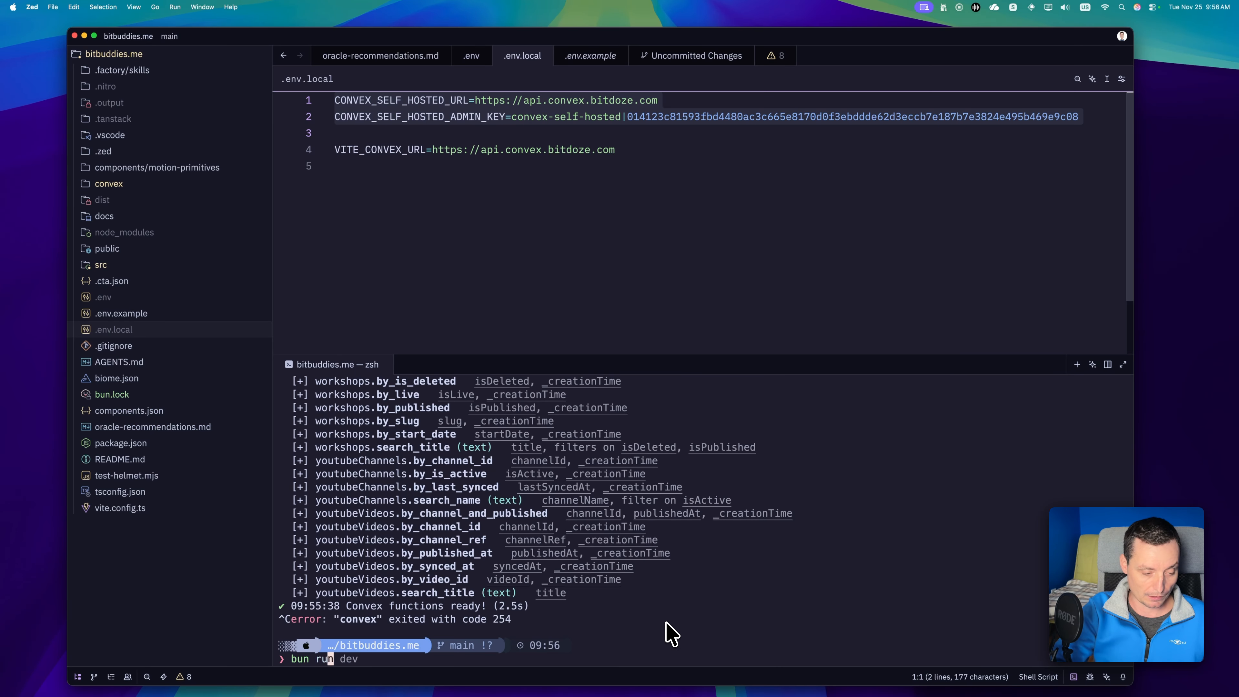
key("Return")
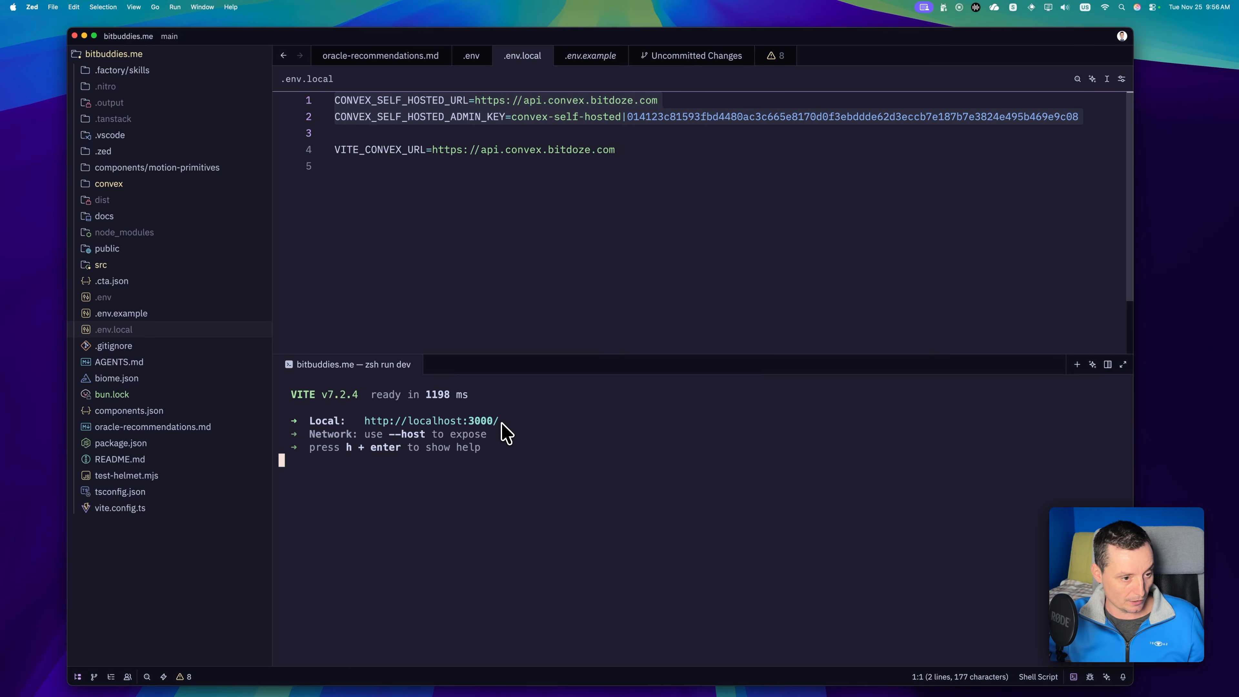
left_click_drag(502, 423, 368, 423)
key("super+c")
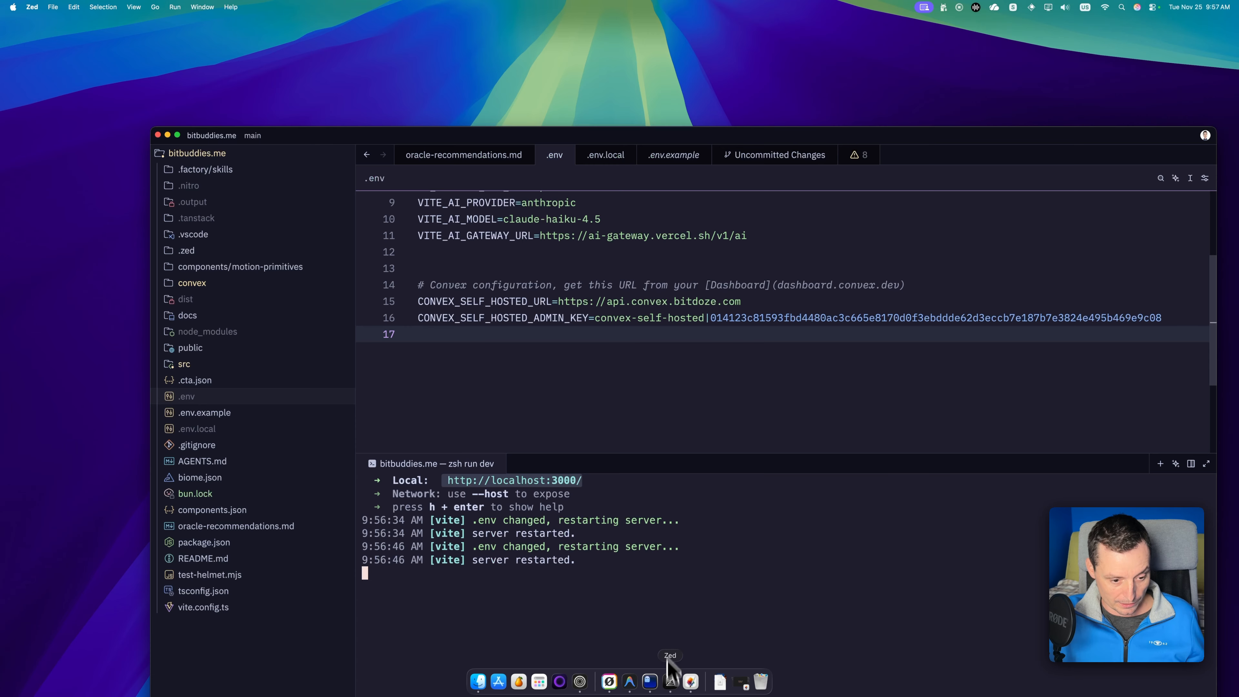
left_click(580, 682)
left_click(22, 85)
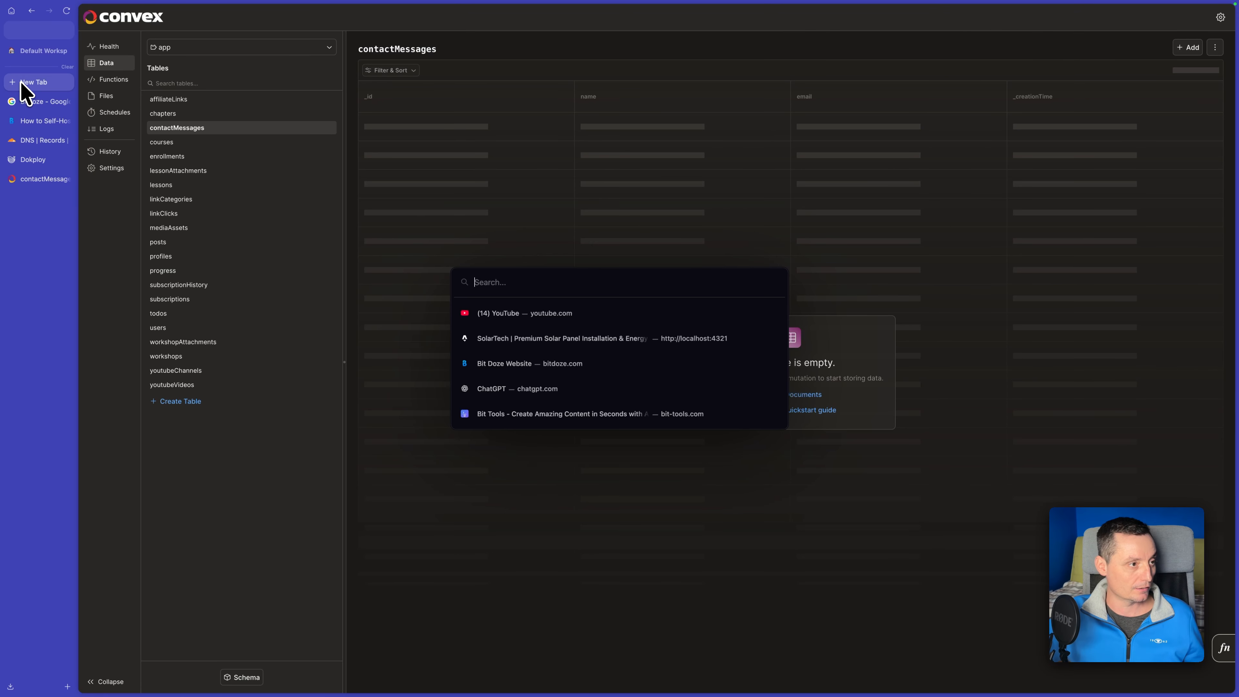
key("super+v")
key("Return")
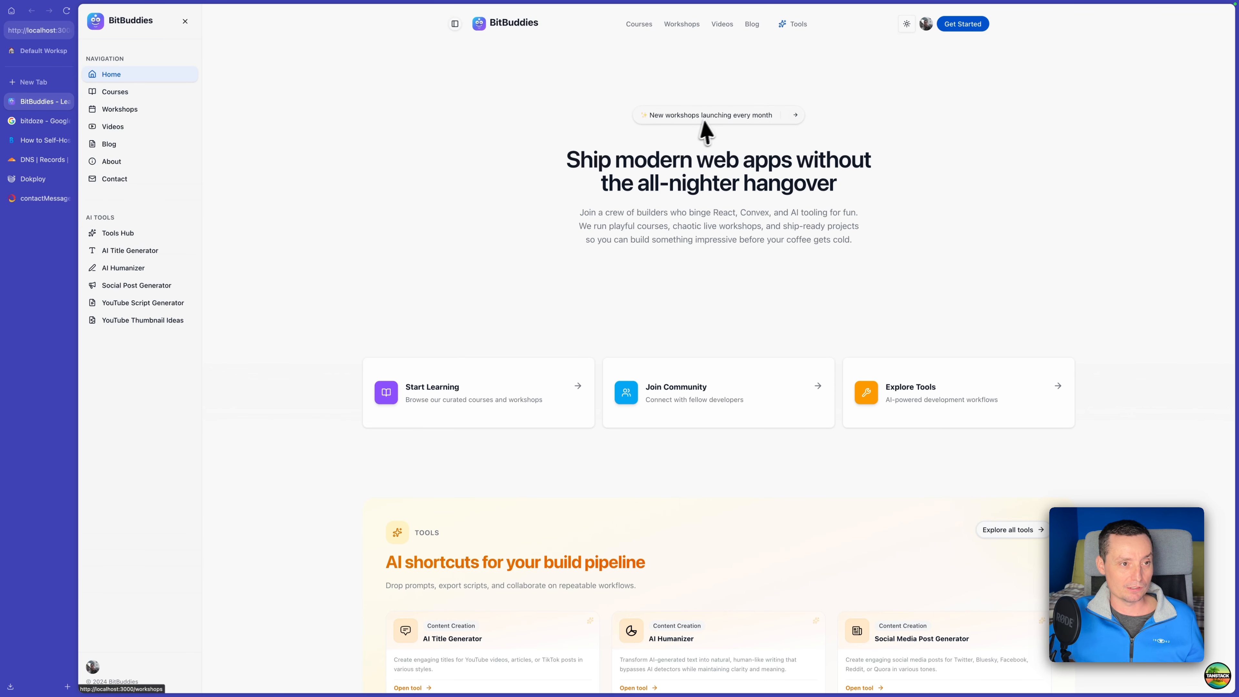
Sign out of the BitBuddies site and sign back in with the Google account option.
left_click(928, 28)
left_click(808, 116)
left_click(916, 24)
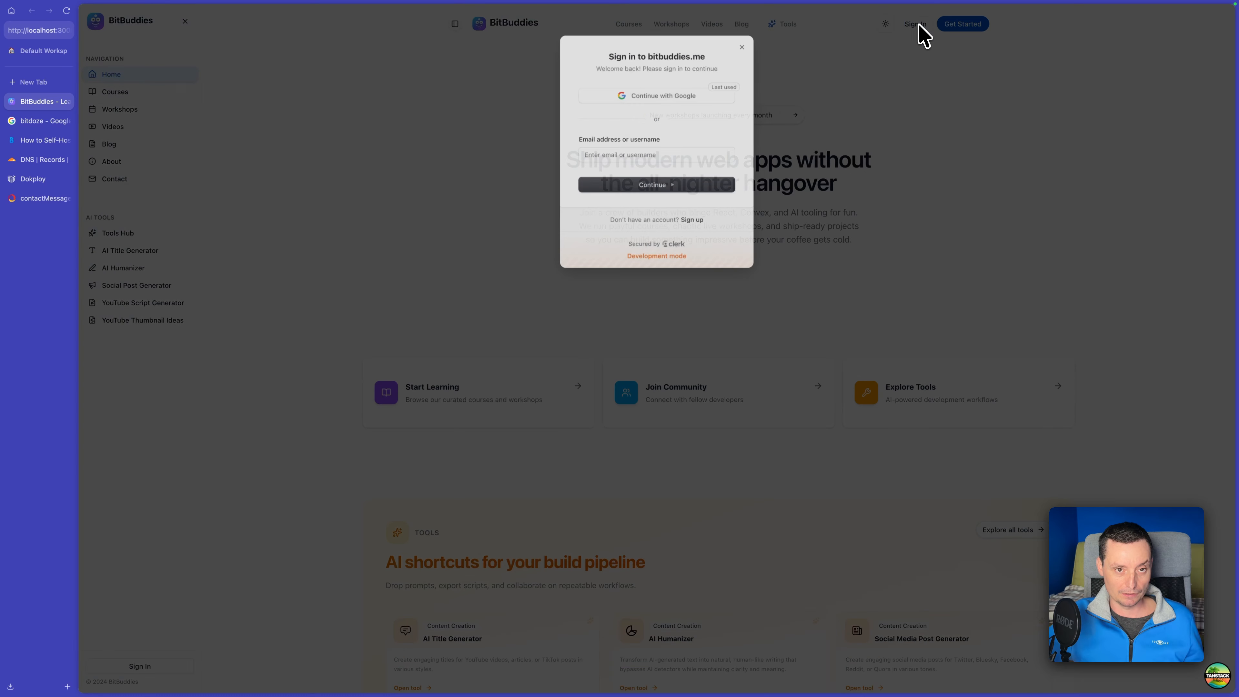
left_click(668, 97)
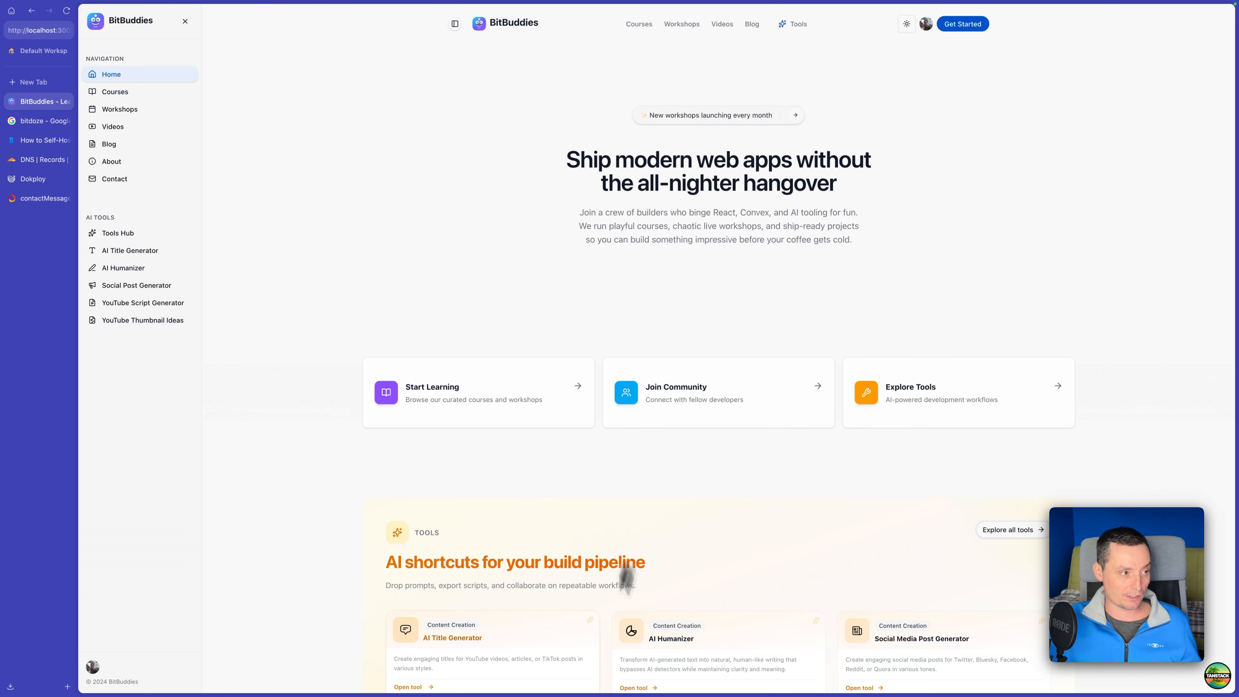
Switch to the Convex dashboard, open the users table, and change the signed-in user's role to "admin".
left_click(45, 199)
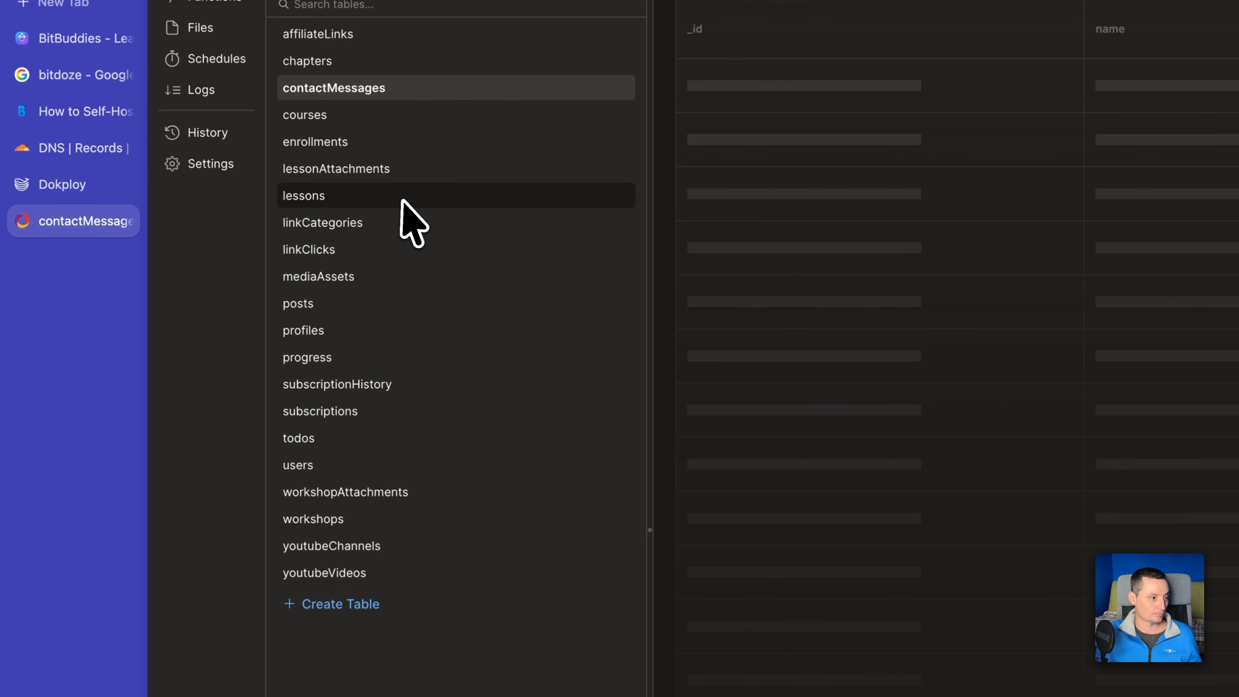
left_click(313, 471)
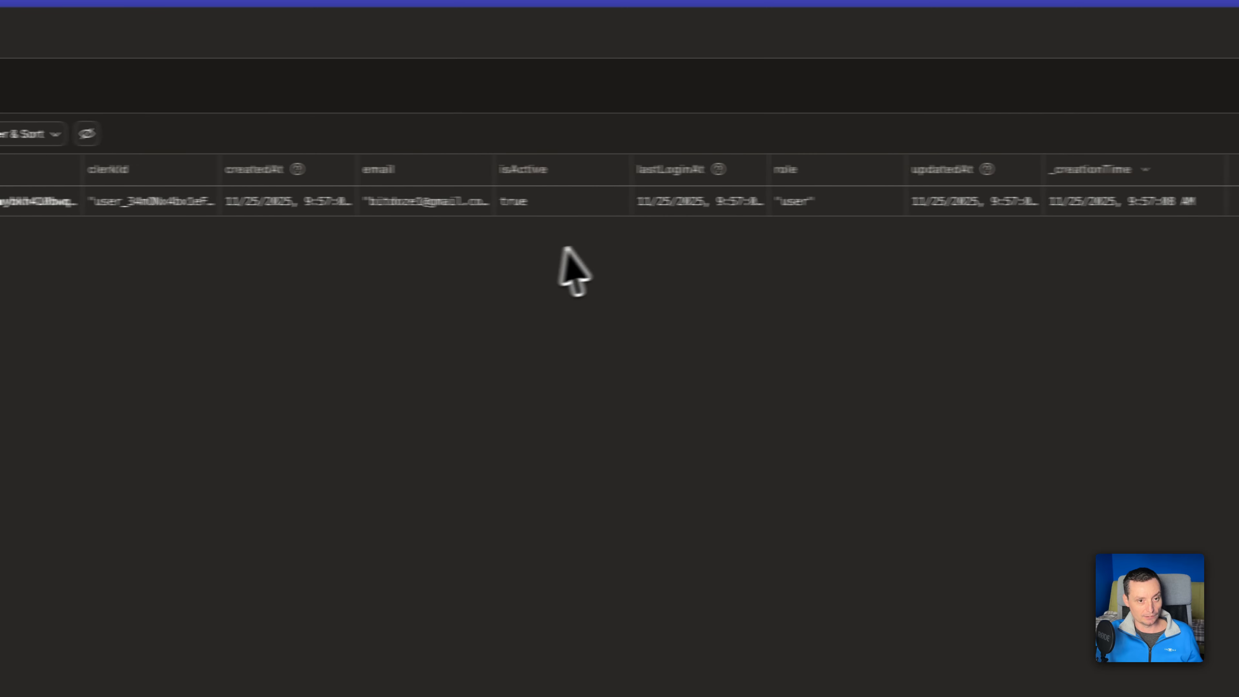
left_click(769, 203)
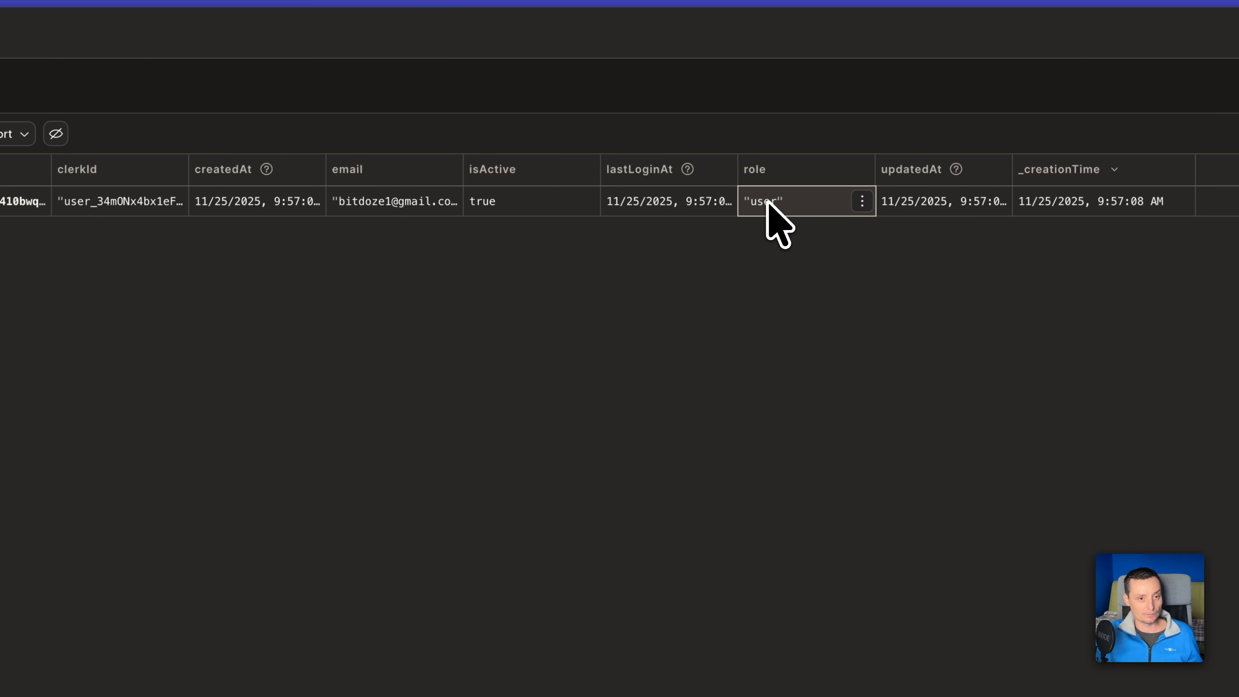
left_click(860, 201)
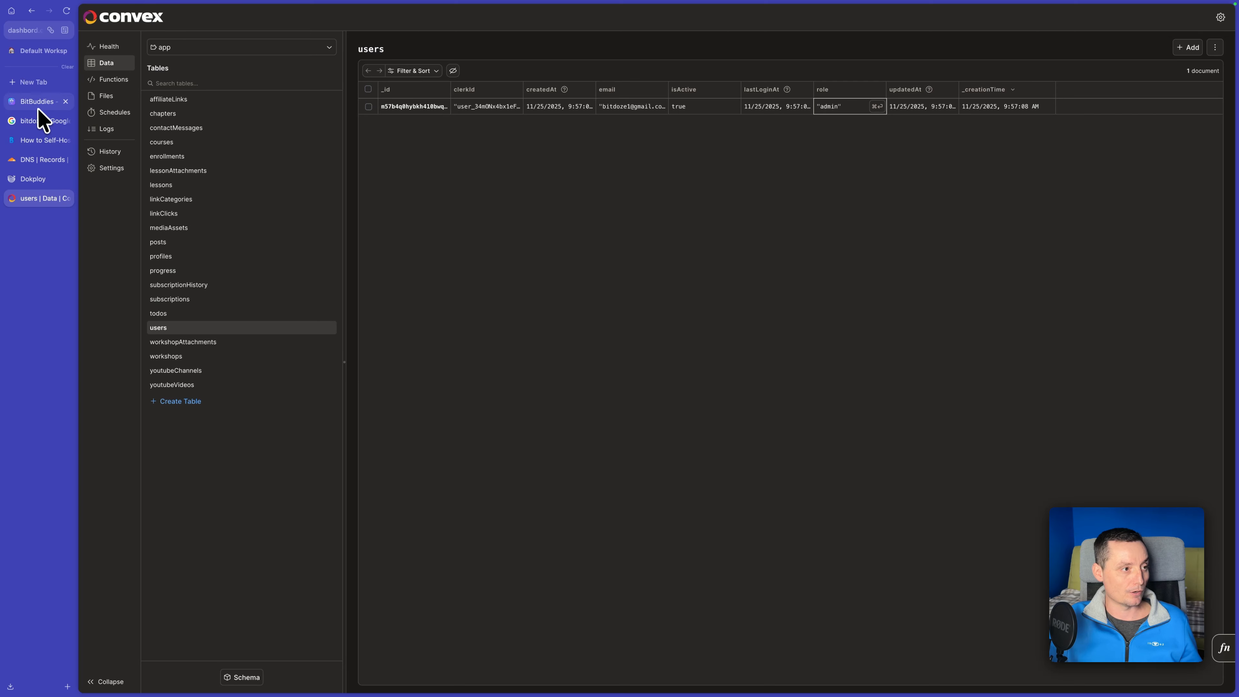
Switch back to the BitBuddies site and start a new workshop from the admin workshop management page.
left_click(37, 107)
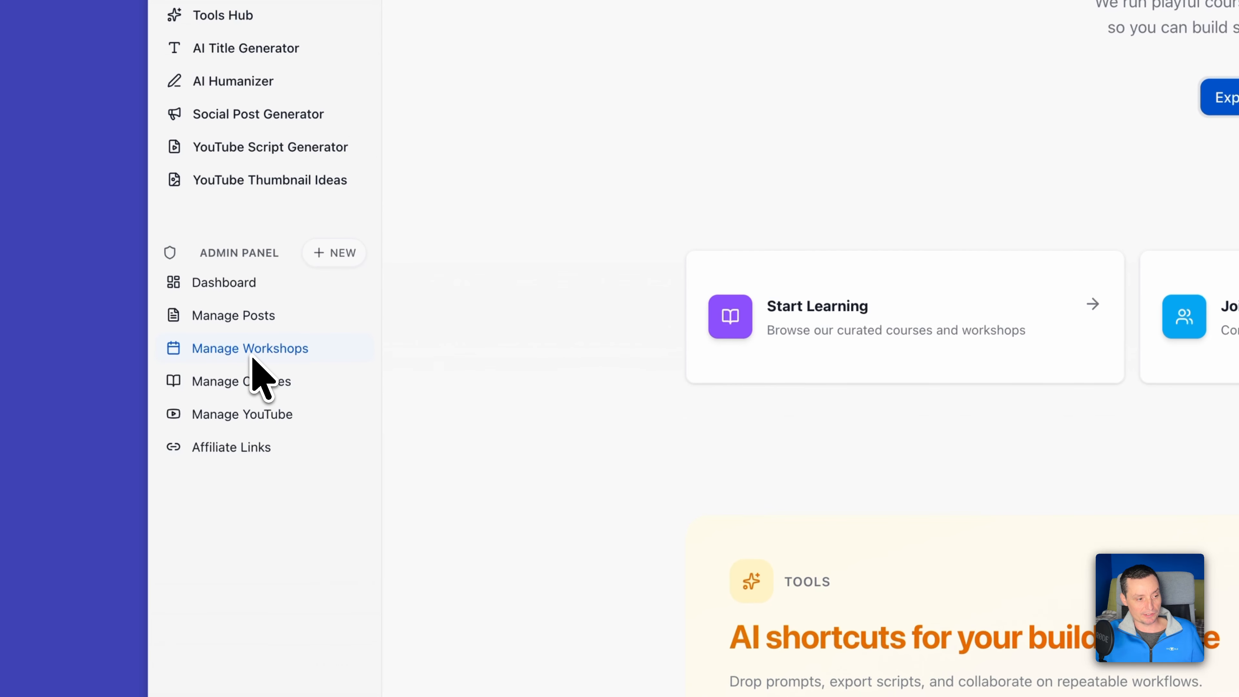
left_click(252, 363)
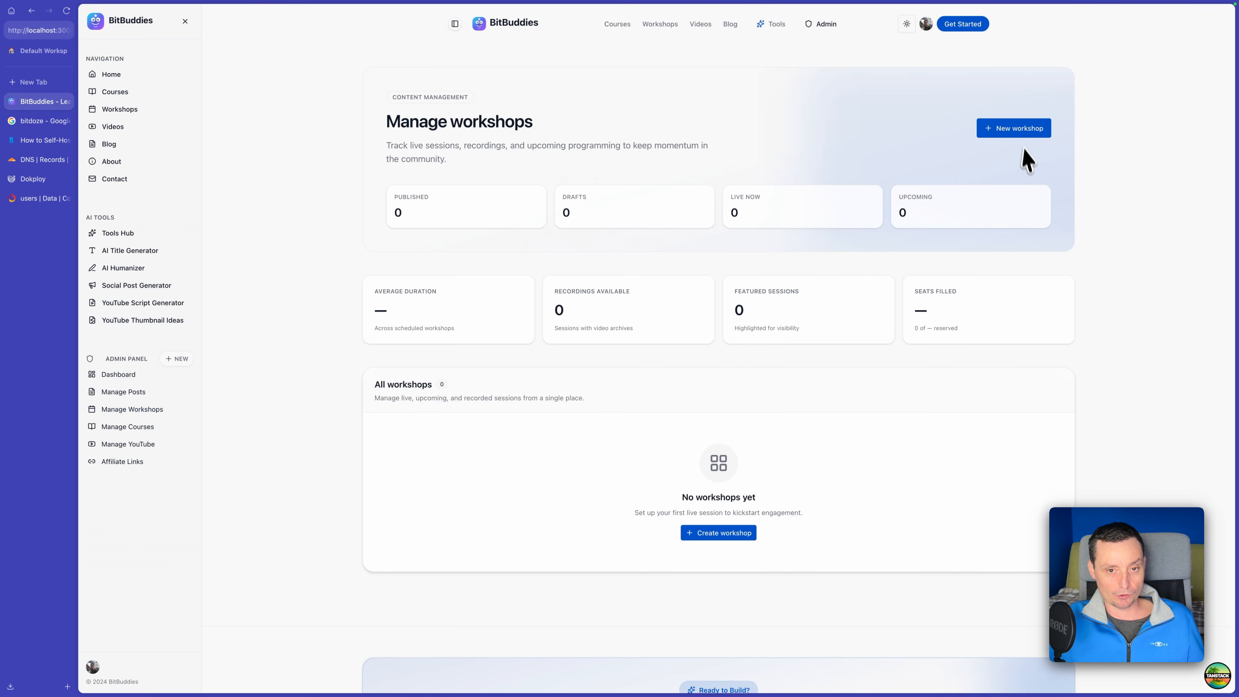
left_click(1018, 133)
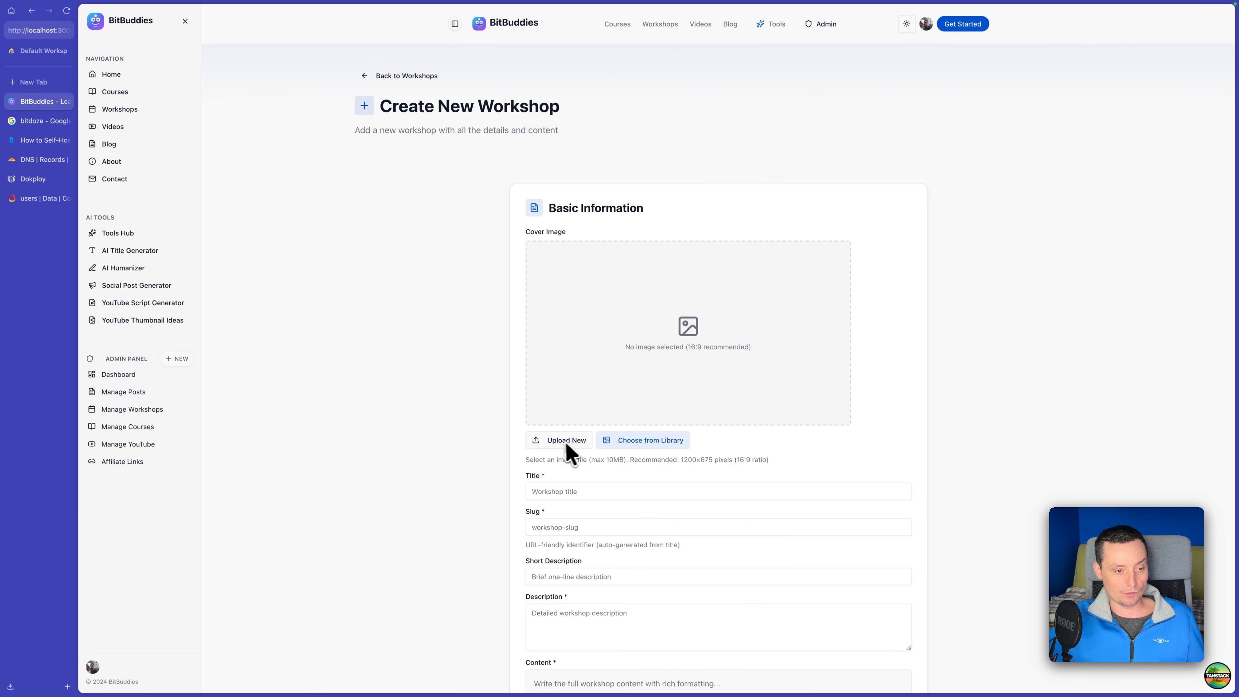
Choose opus4.5yt2.jpg from WD-DISK as the new workshop's cover image.
left_click(577, 440)
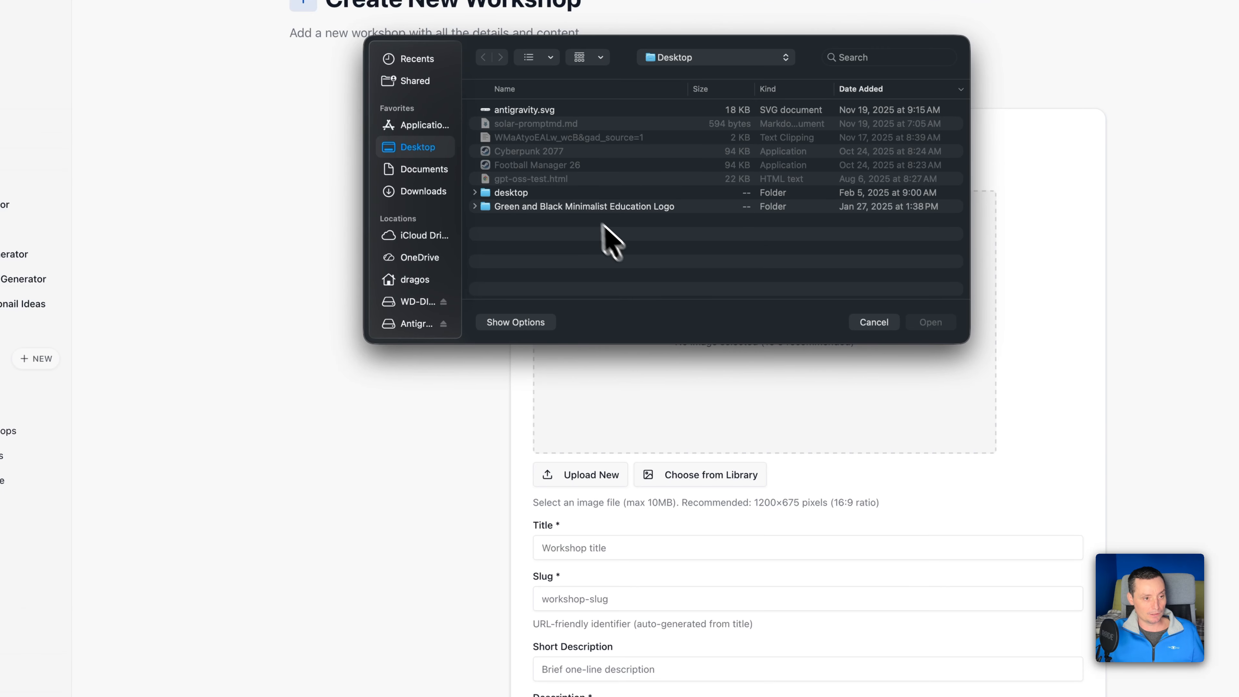
left_click(422, 298)
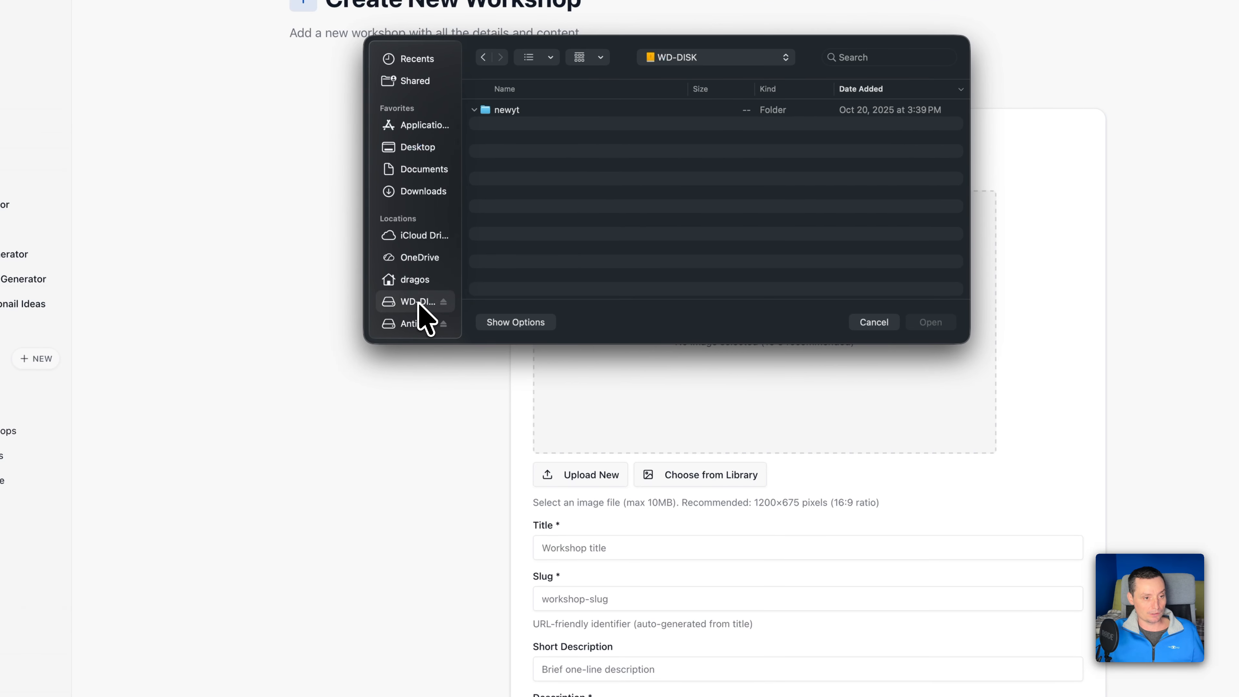
left_click(556, 112)
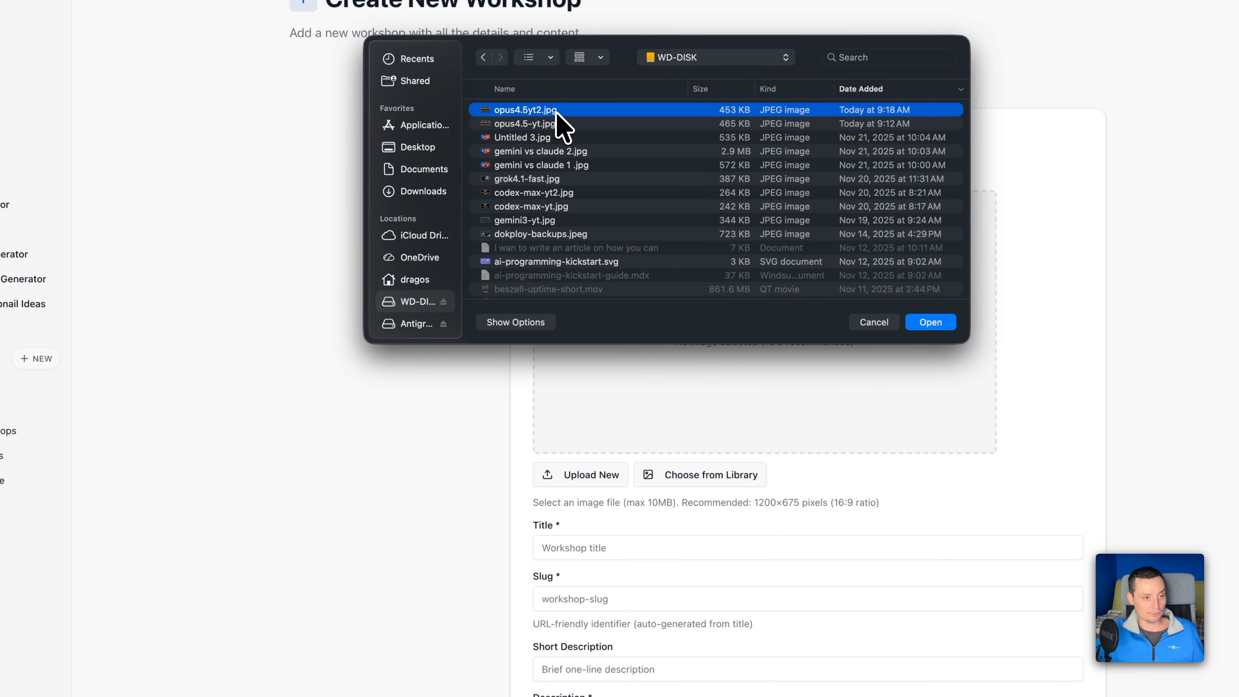
double_click(557, 111)
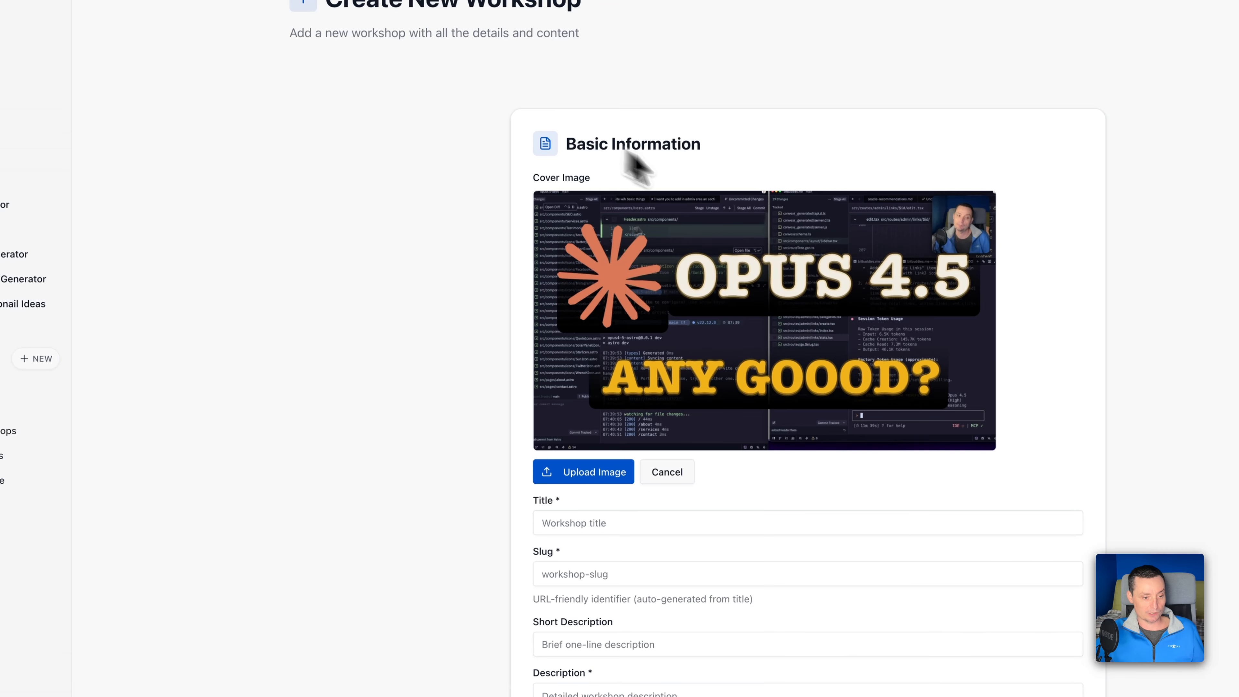
Enter "test" as the workshop's title and short description, and "testtst" as its content.
scroll(631, 166, "down", 2)
left_click(592, 471)
type("test")
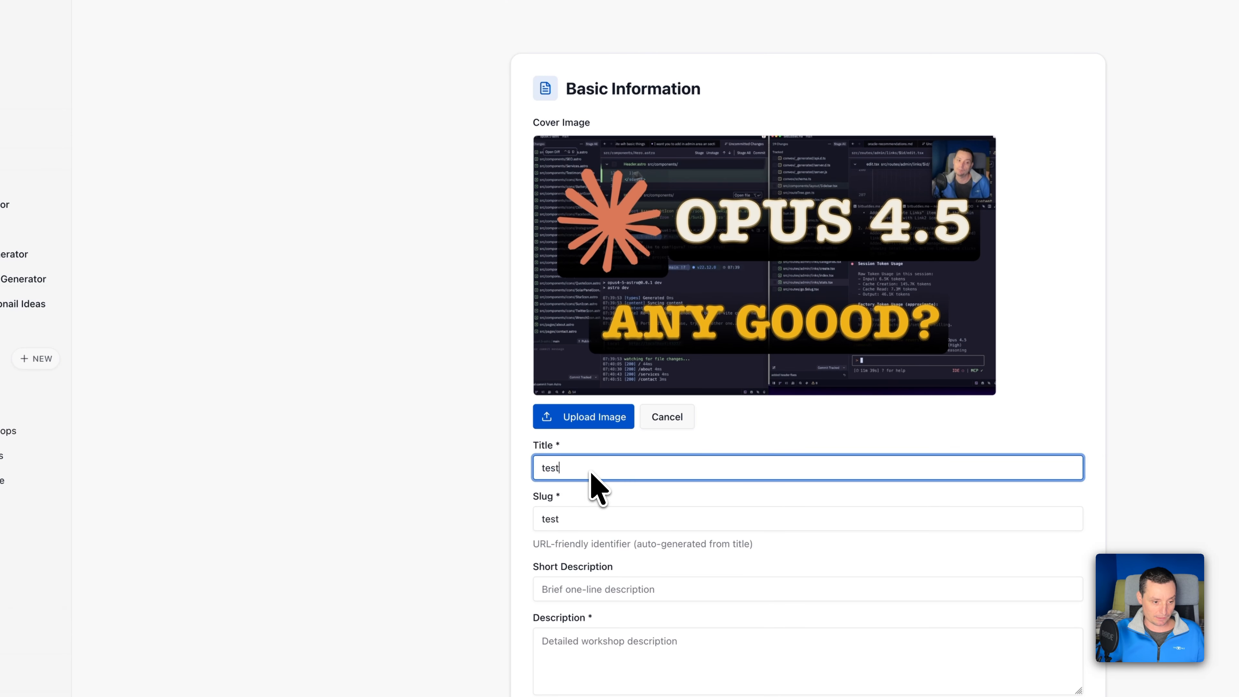
left_click(583, 589)
type("test")
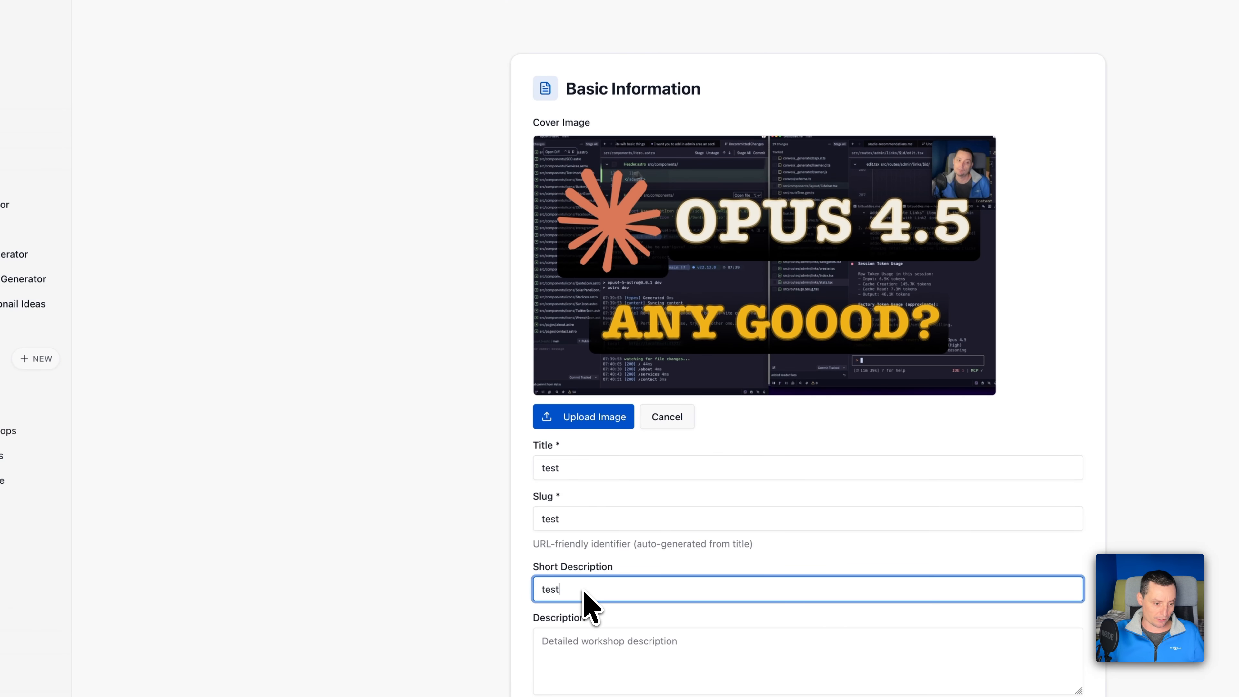
scroll(590, 598, "down", 5)
left_click(602, 574)
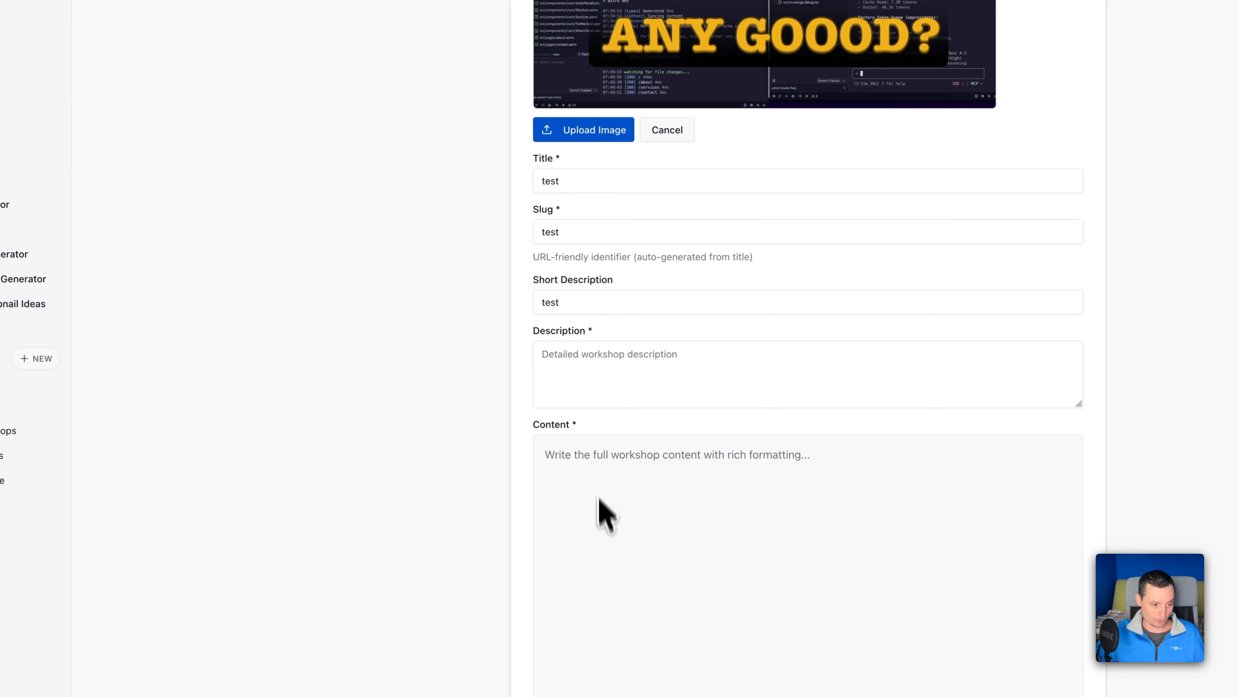
left_click(597, 464)
type("testtst")
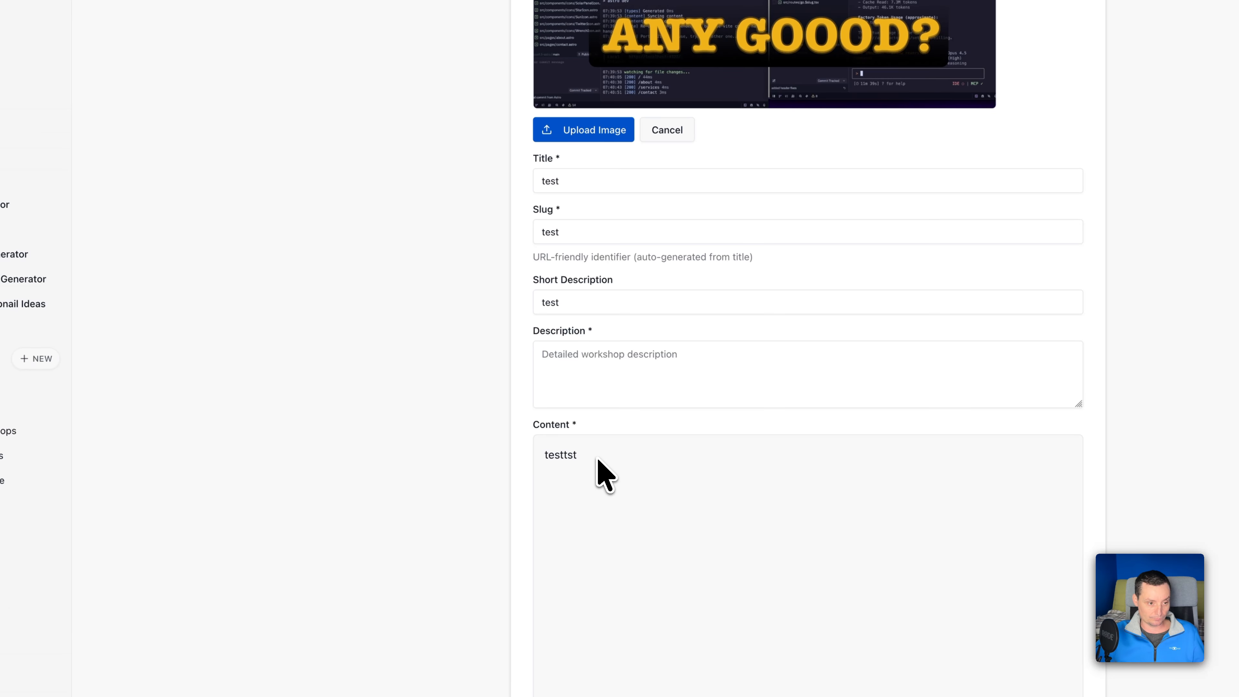
Fill in the required description with "ssss" and create the workshop, keeping it set to publish immediately.
scroll(605, 476, "down", 10)
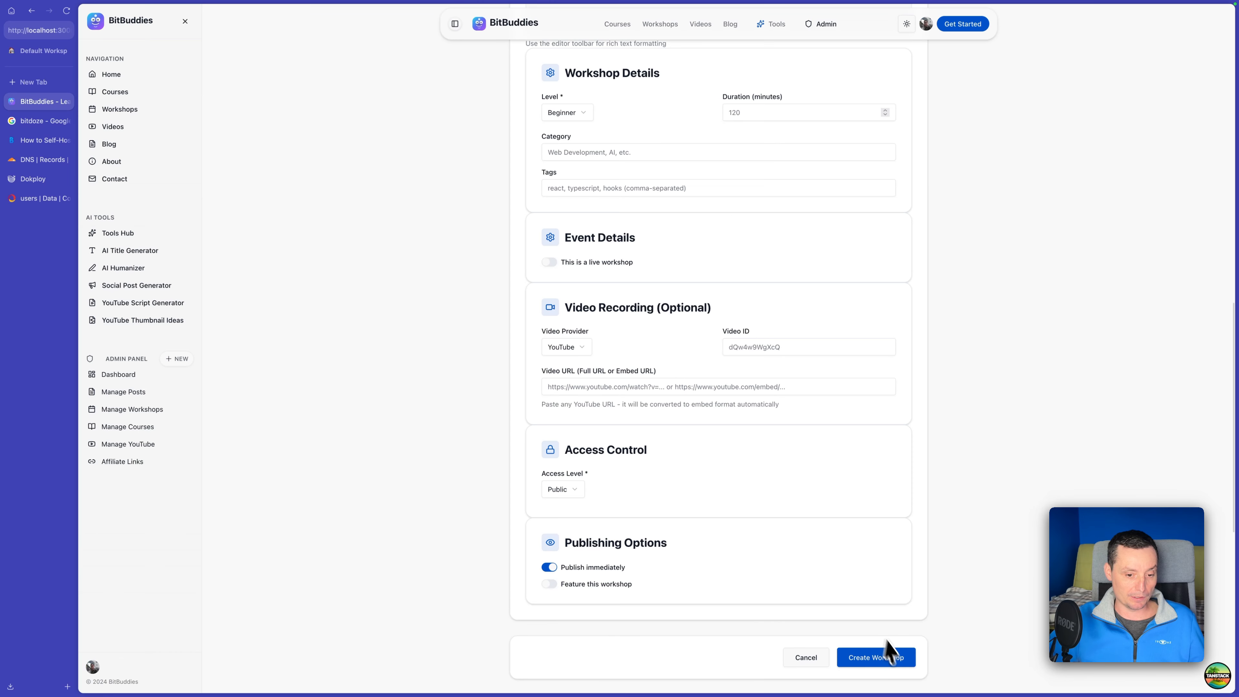
left_click(882, 654)
scroll(639, 353, "down", 15)
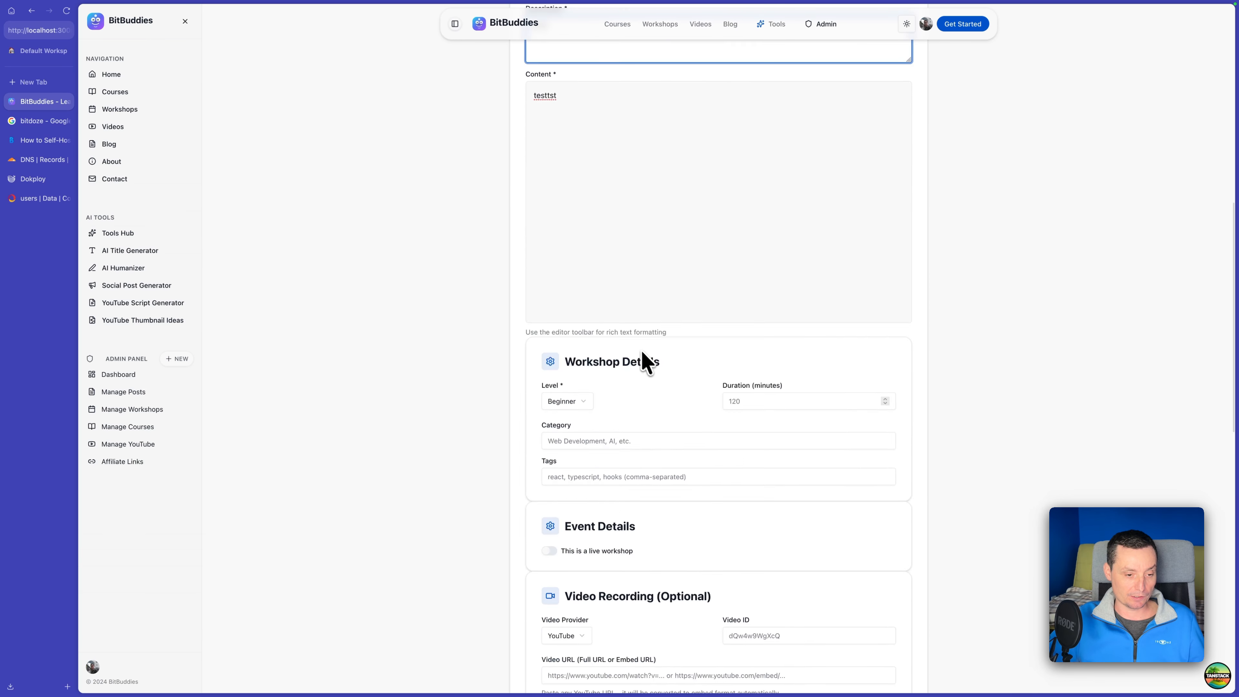
left_click(877, 194)
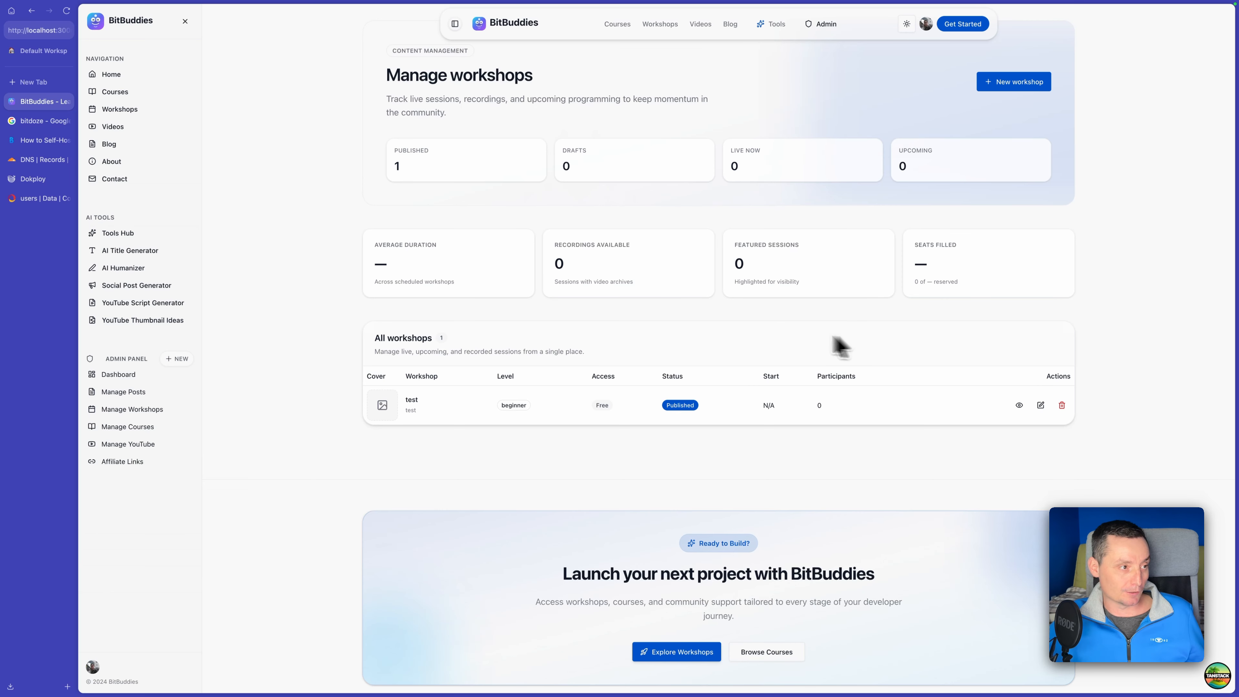
Check the test workshop's card on the Workshops page and open the workshop for editing from the admin area.
left_click(121, 109)
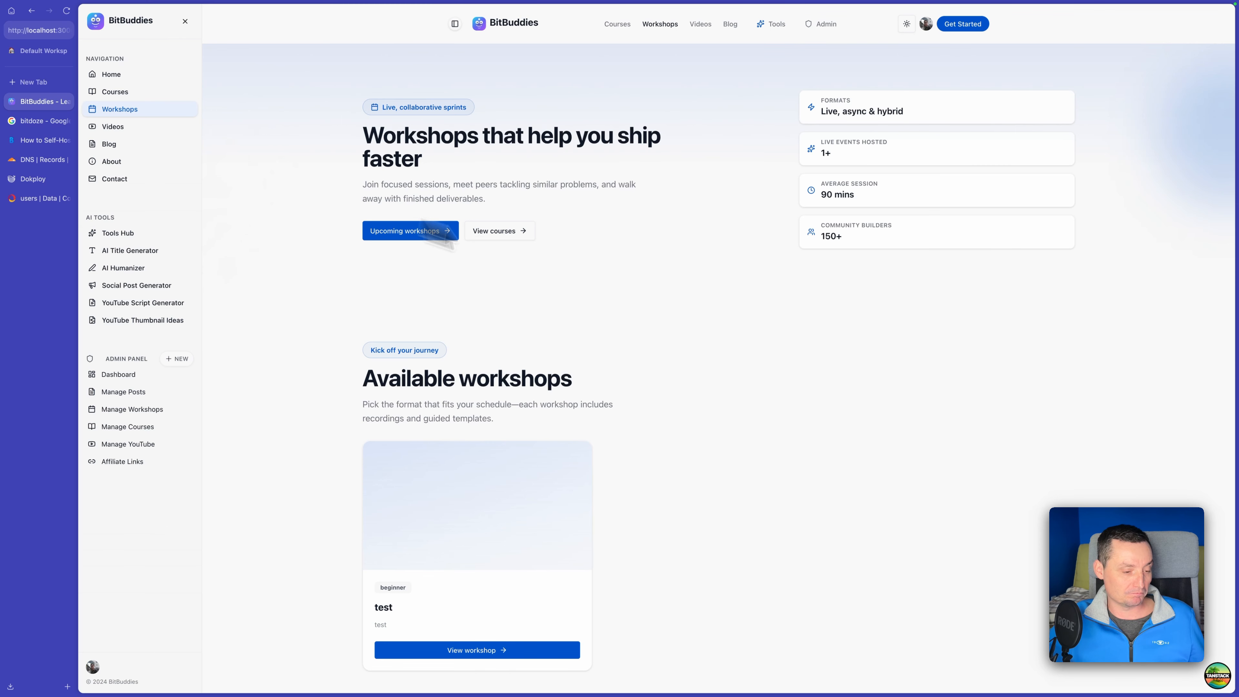
scroll(484, 442, "down", 2)
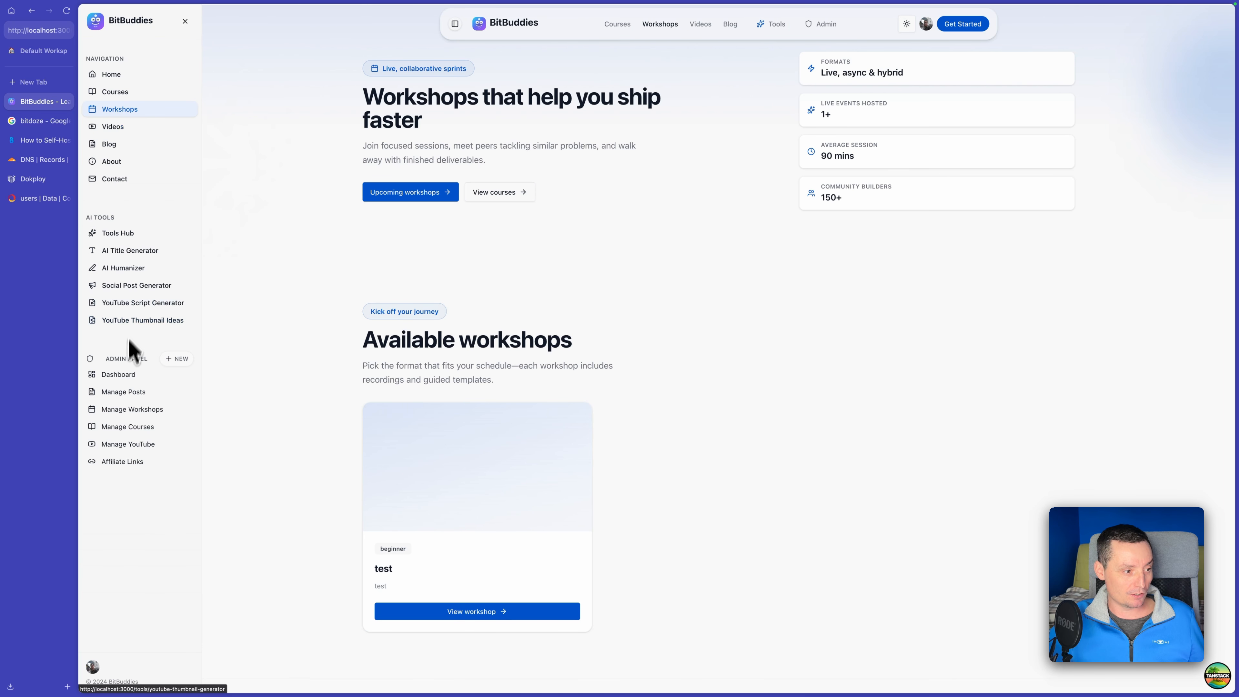
left_click(132, 409)
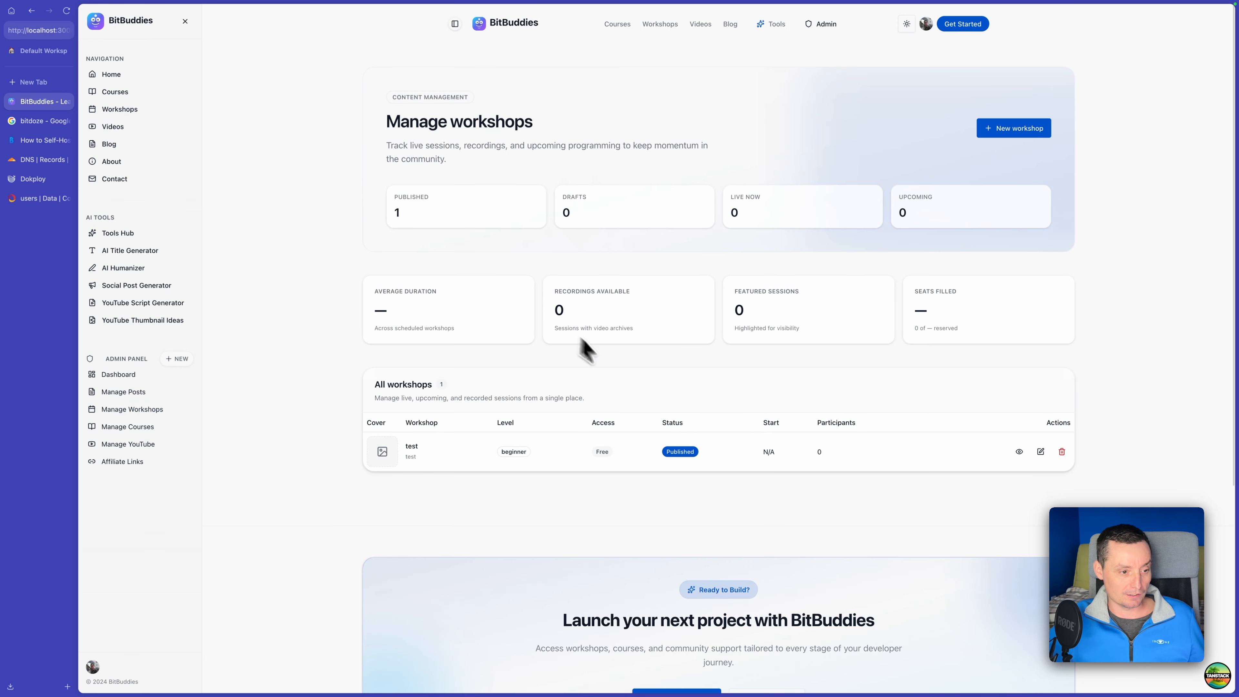
left_click(1040, 451)
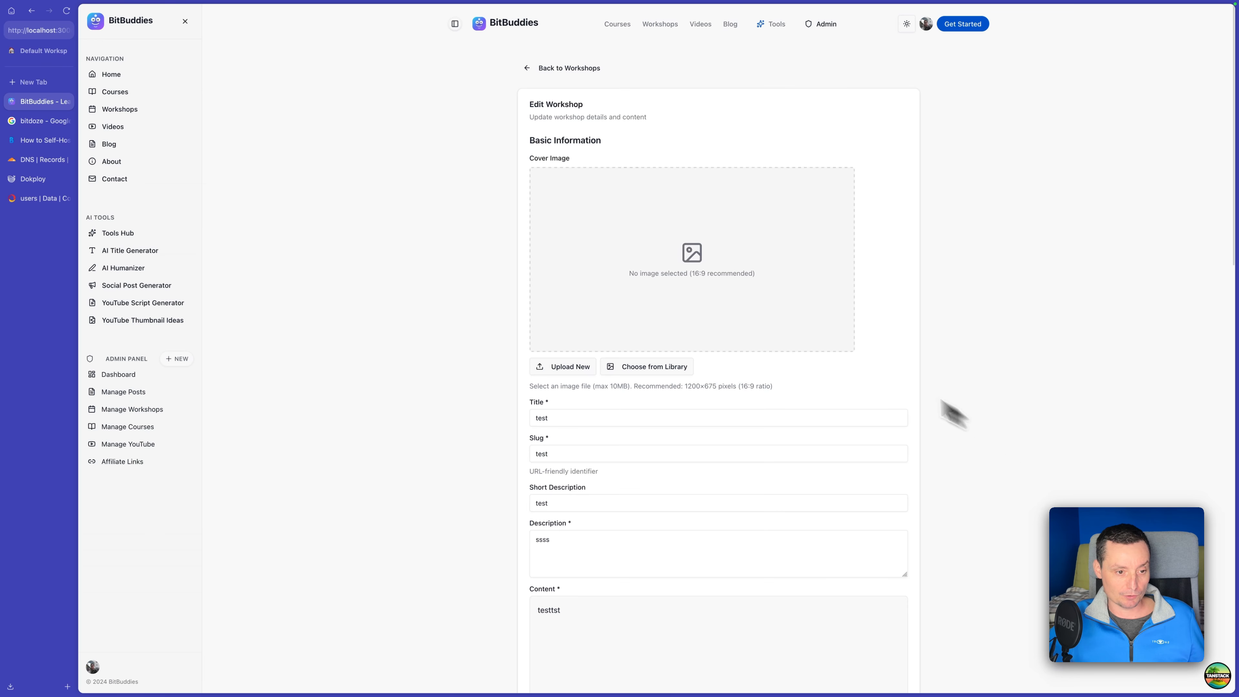
Check the image library, then upload opus4.5yt2.jpg as the test workshop's cover image.
left_click(662, 367)
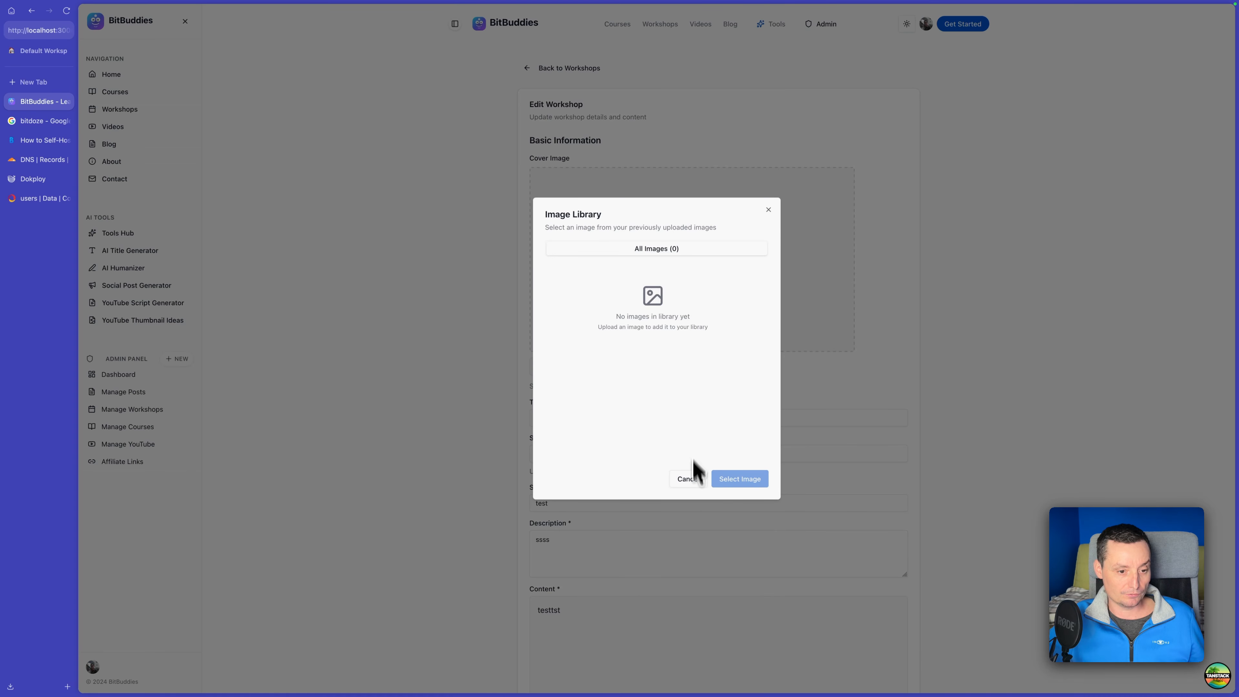
left_click(692, 479)
left_click(571, 366)
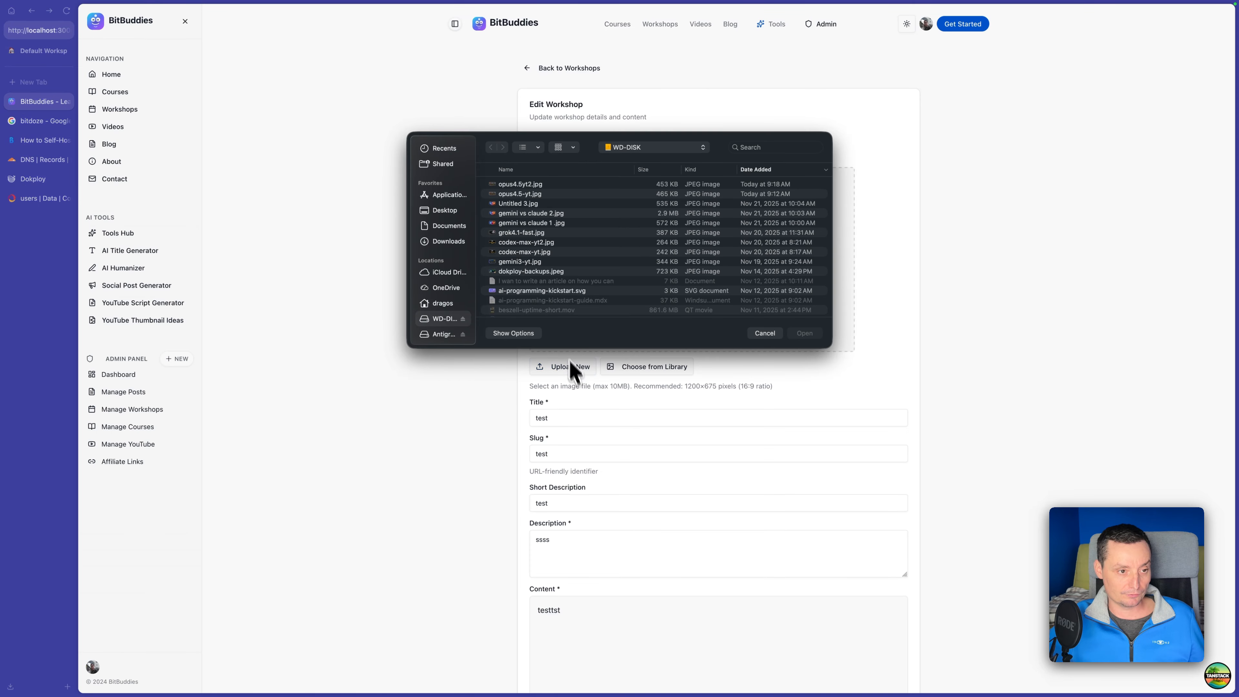
double_click(519, 184)
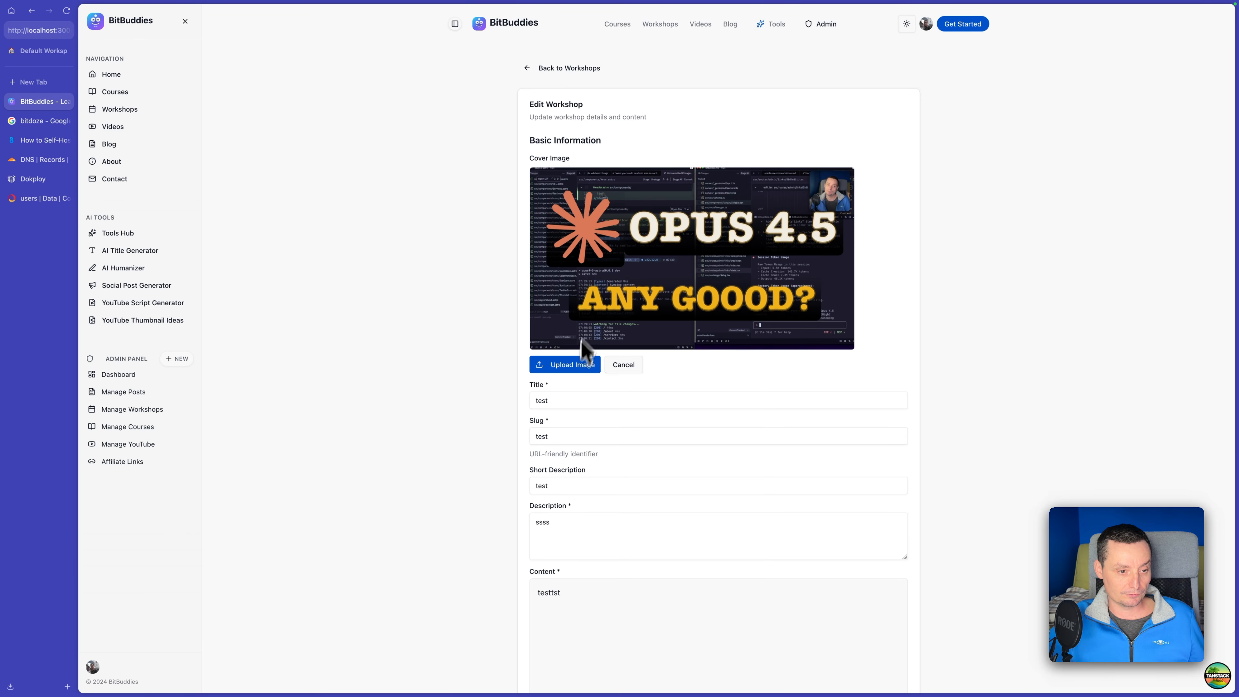
left_click(574, 366)
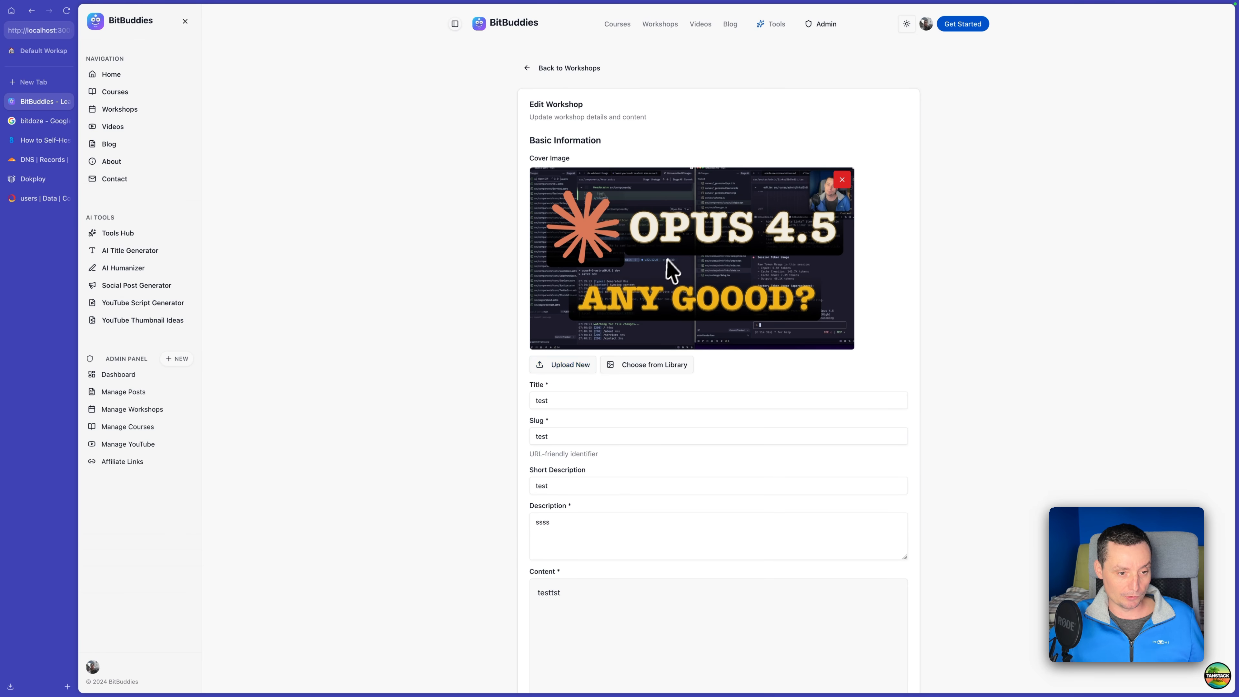
Check the image library for the uploaded cover, close it, and save the edited workshop.
left_click(664, 372)
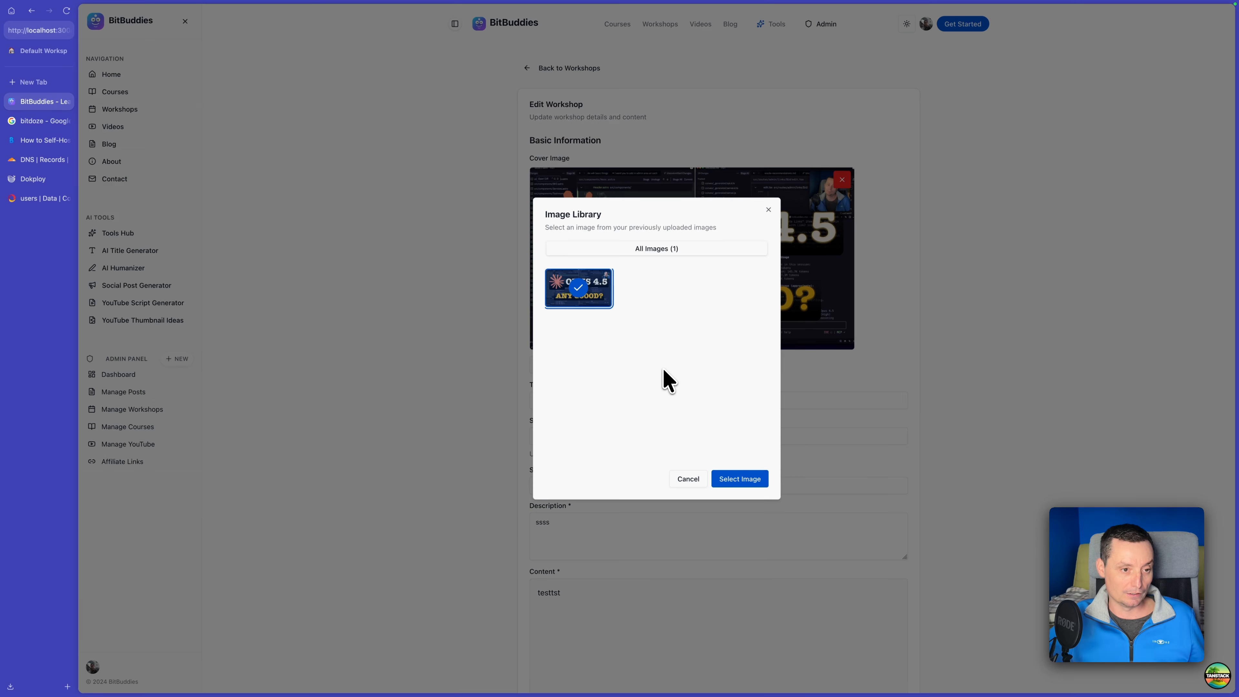
left_click(769, 213)
scroll(916, 327, "down", 15)
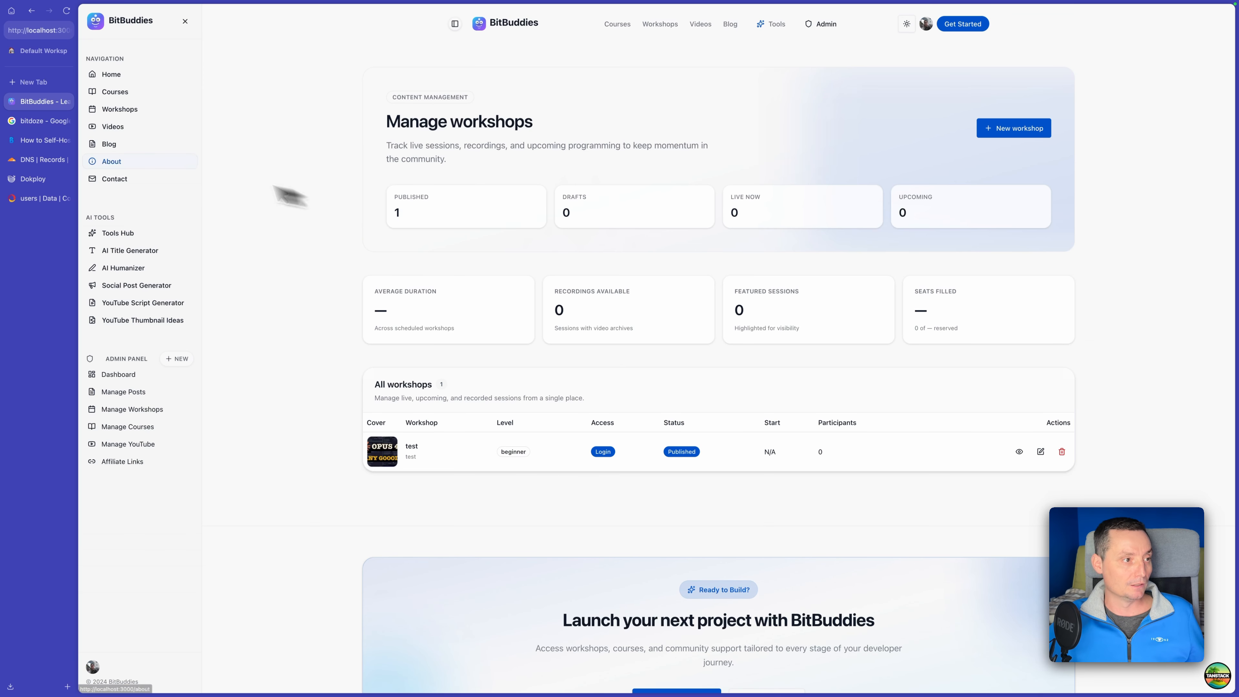
View the test workshop with its new cover on the Workshops page and open its detail page.
left_click(122, 111)
scroll(537, 488, "down", 2)
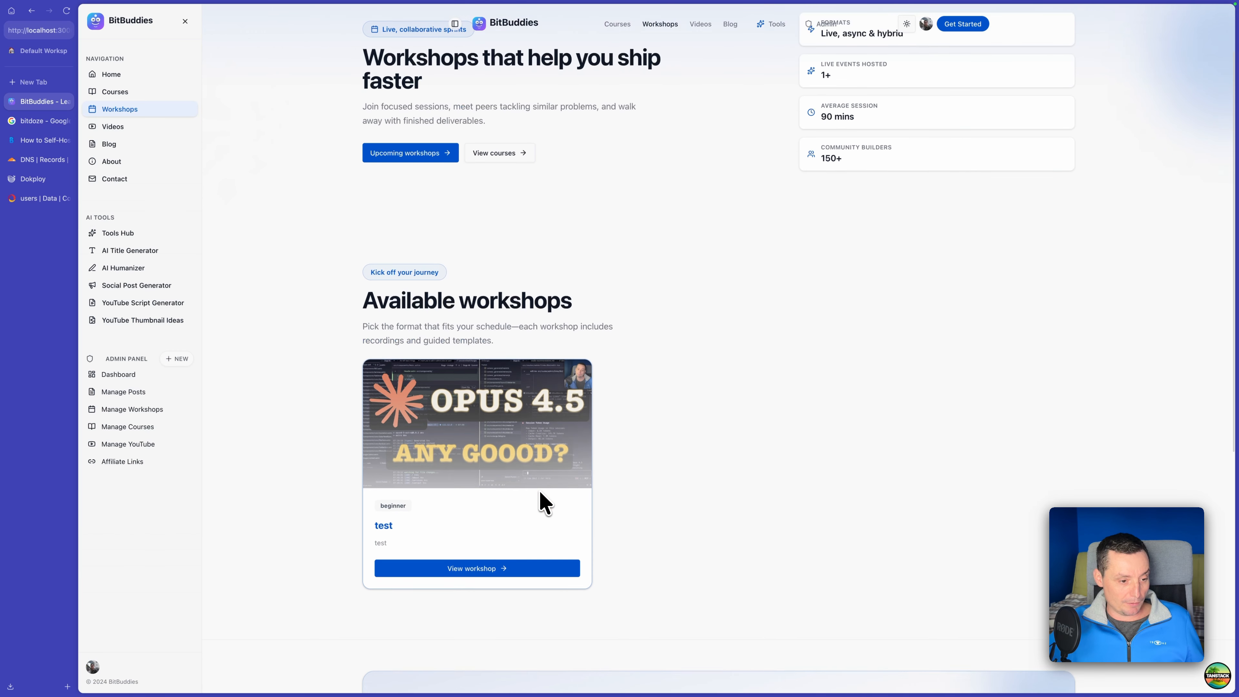
left_click(511, 559)
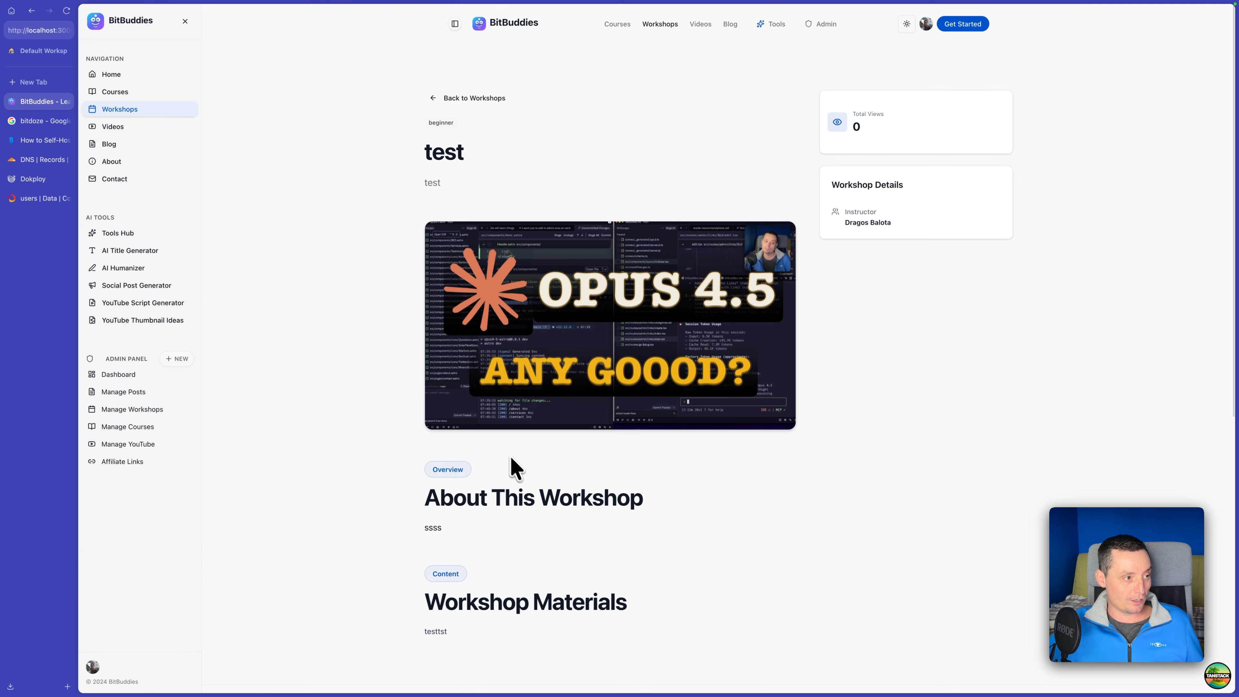
Switch to the Convex dashboard and inspect the workshops, workshopAttachments and mediaAssets tables, plus the uploaded image in File Storage.
left_click(34, 200)
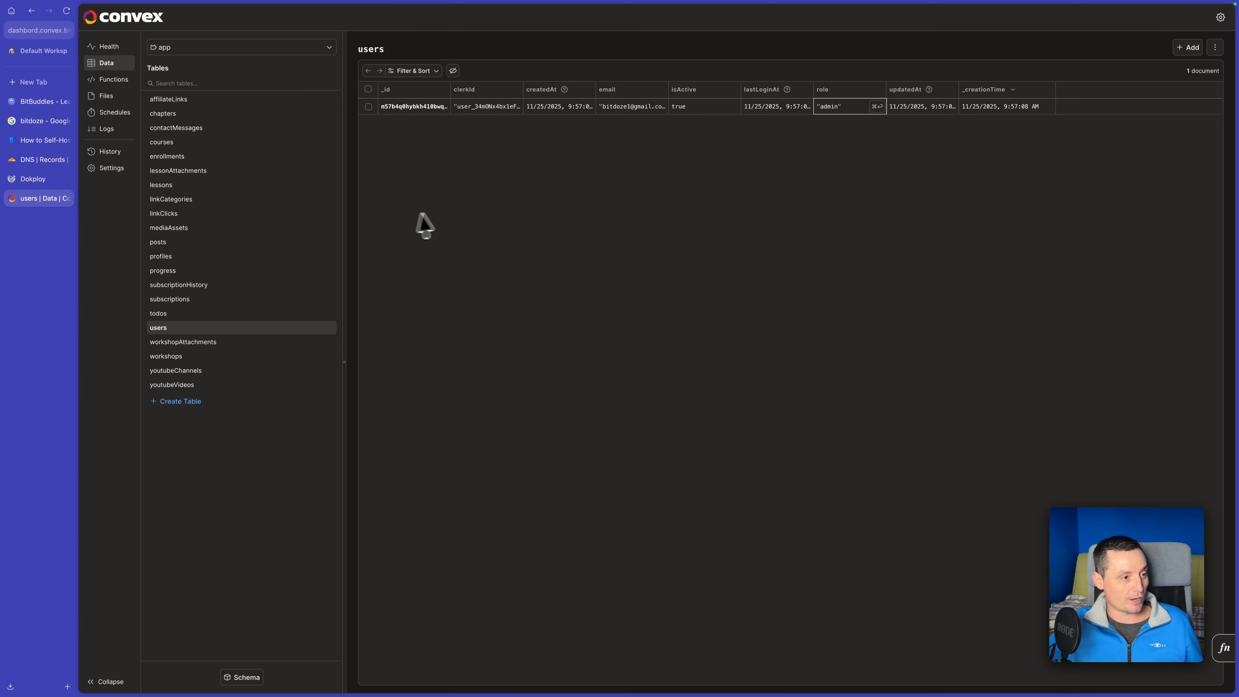
left_click(188, 360)
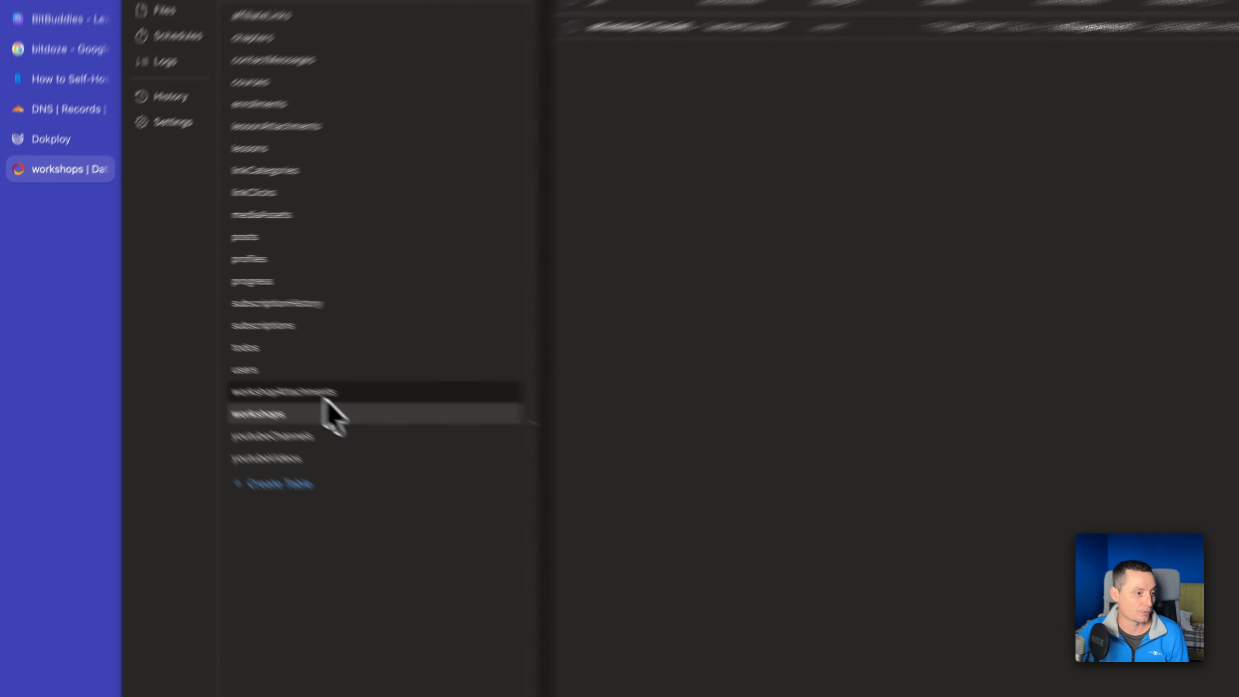
left_click(323, 393)
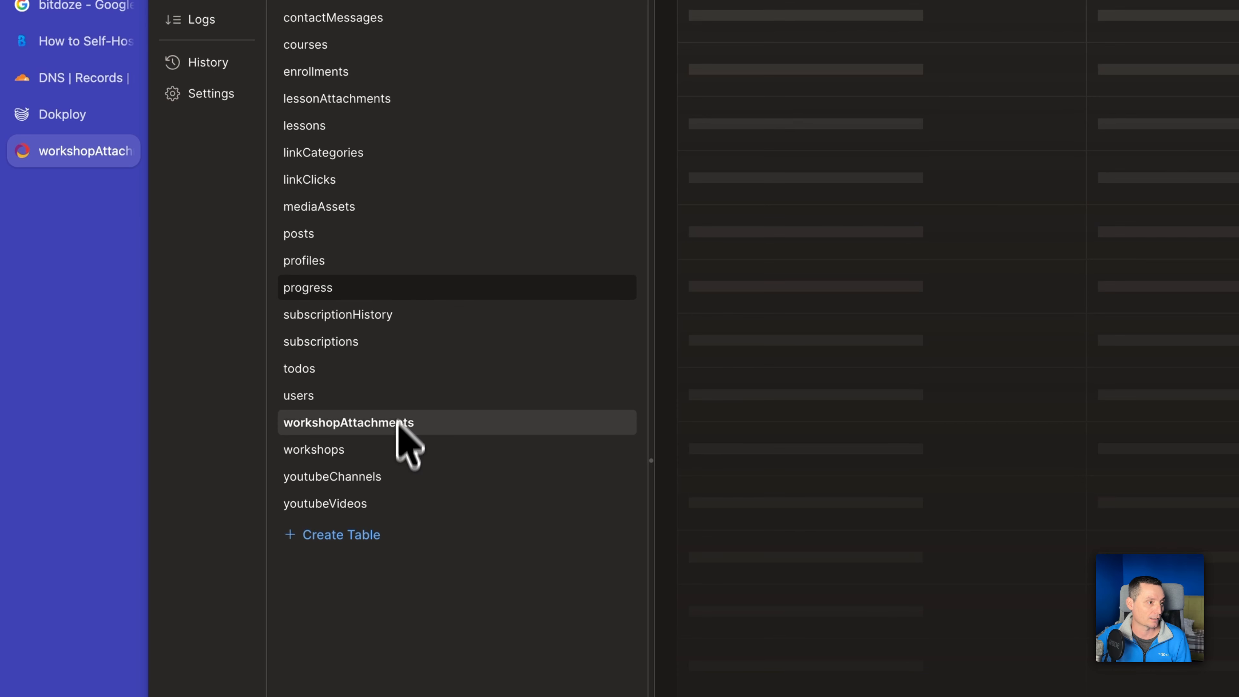
left_click(415, 207)
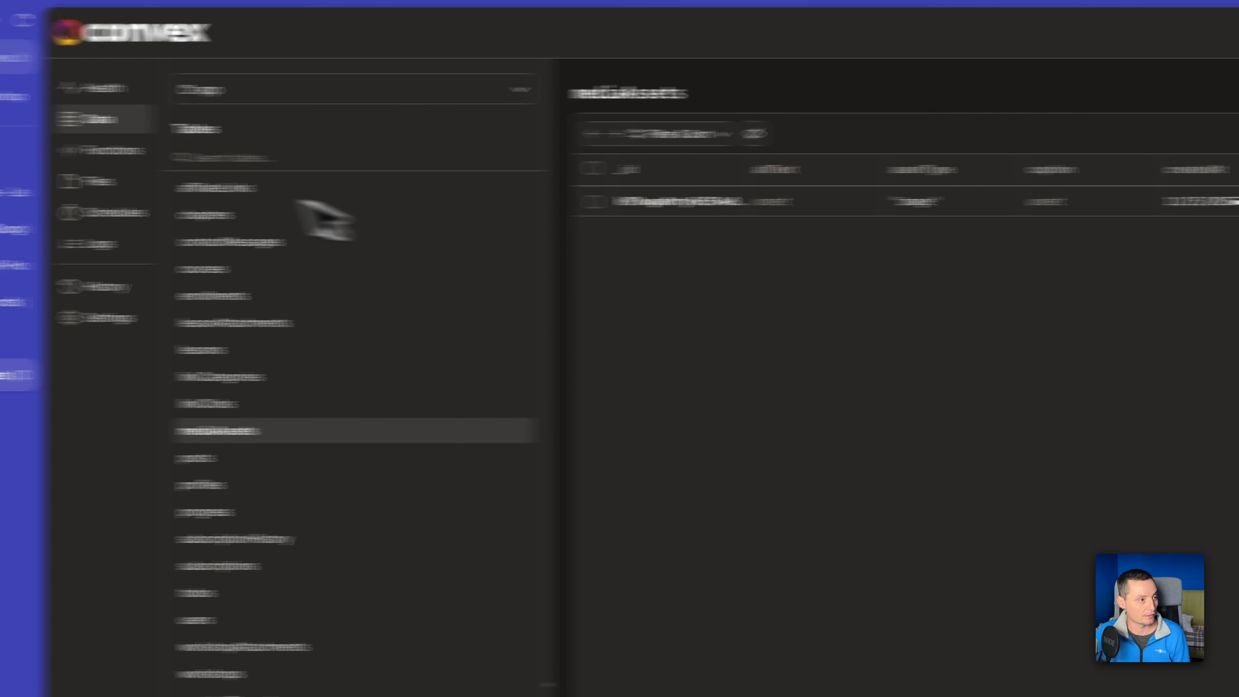
left_click(215, 182)
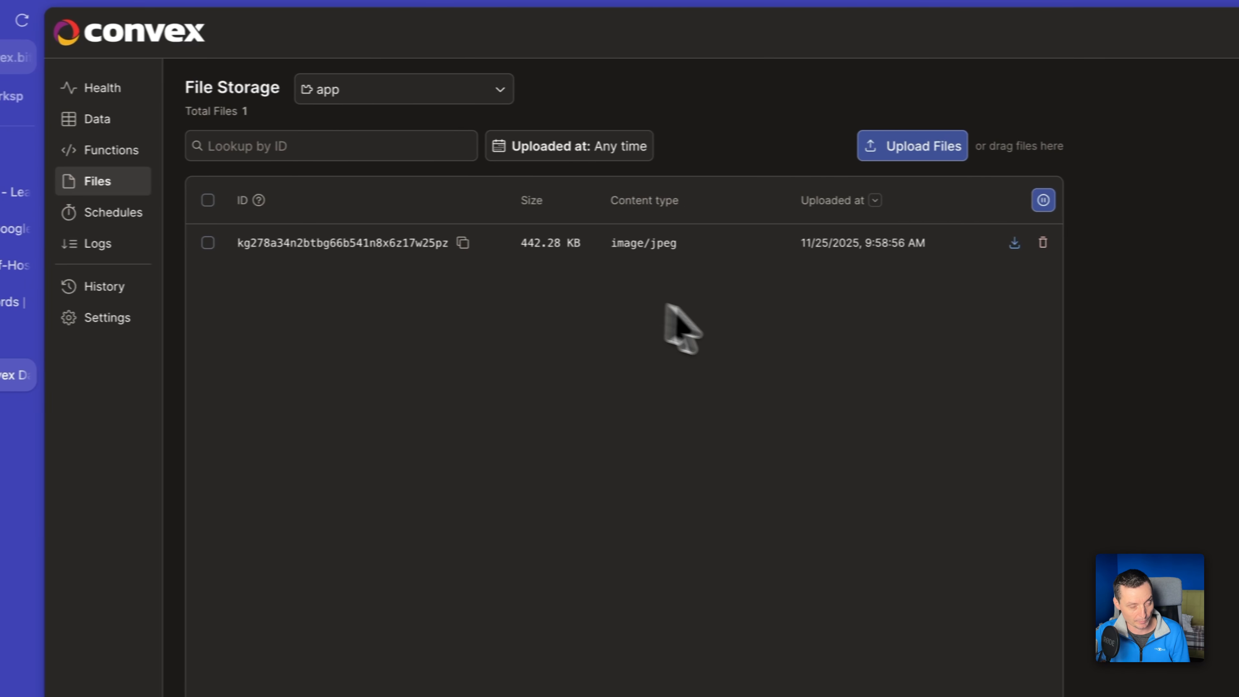